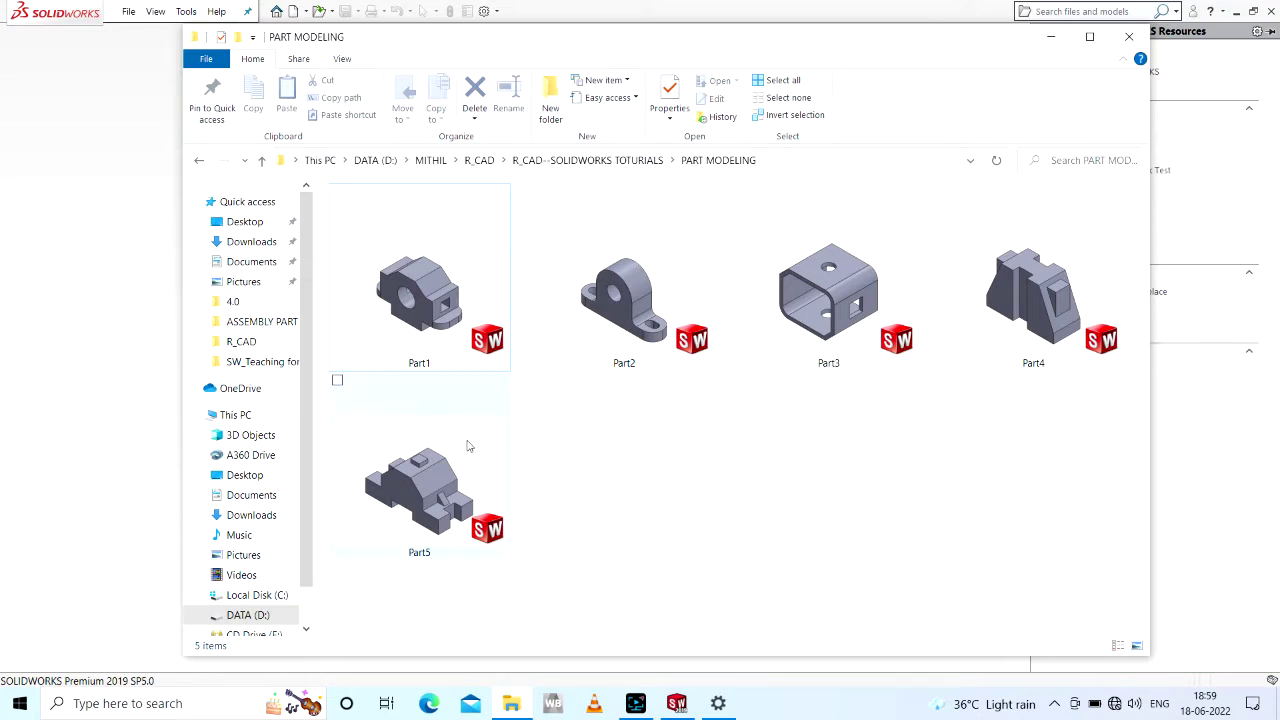
- Bring SOLIDWORKS forward and create a new blank Part document, Part1
left_click(58, 379)
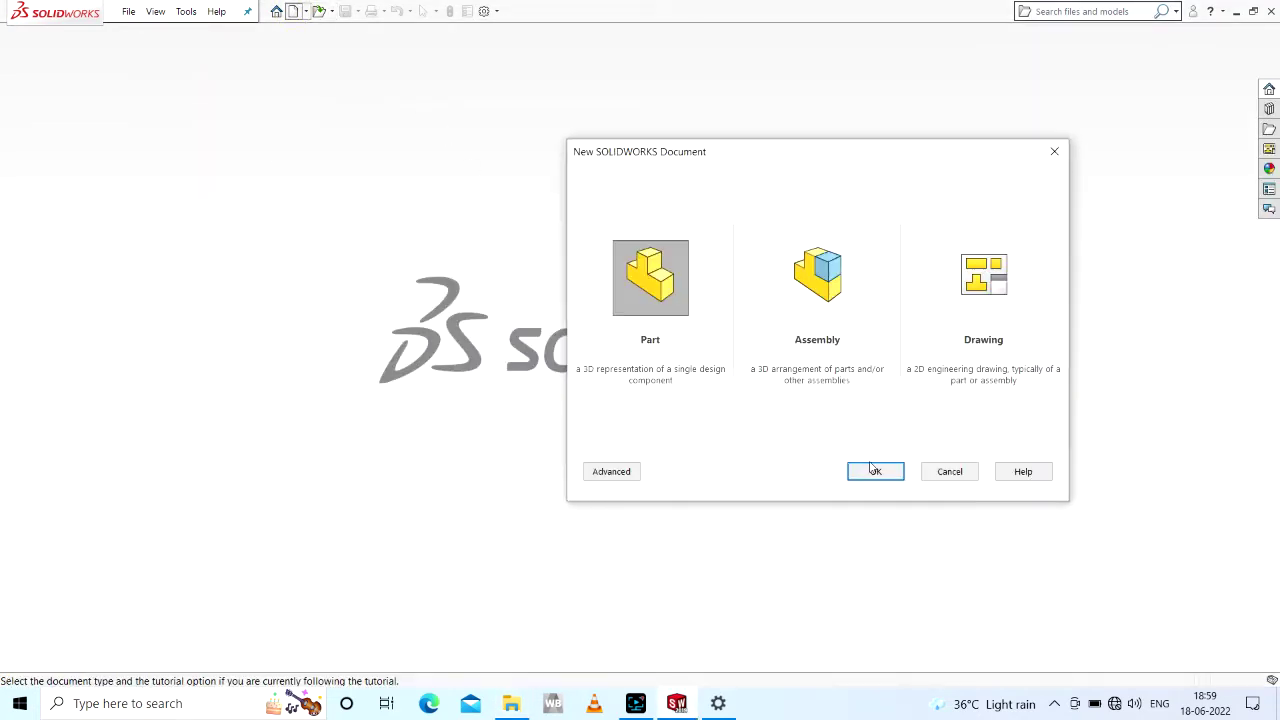
left_click(875, 468)
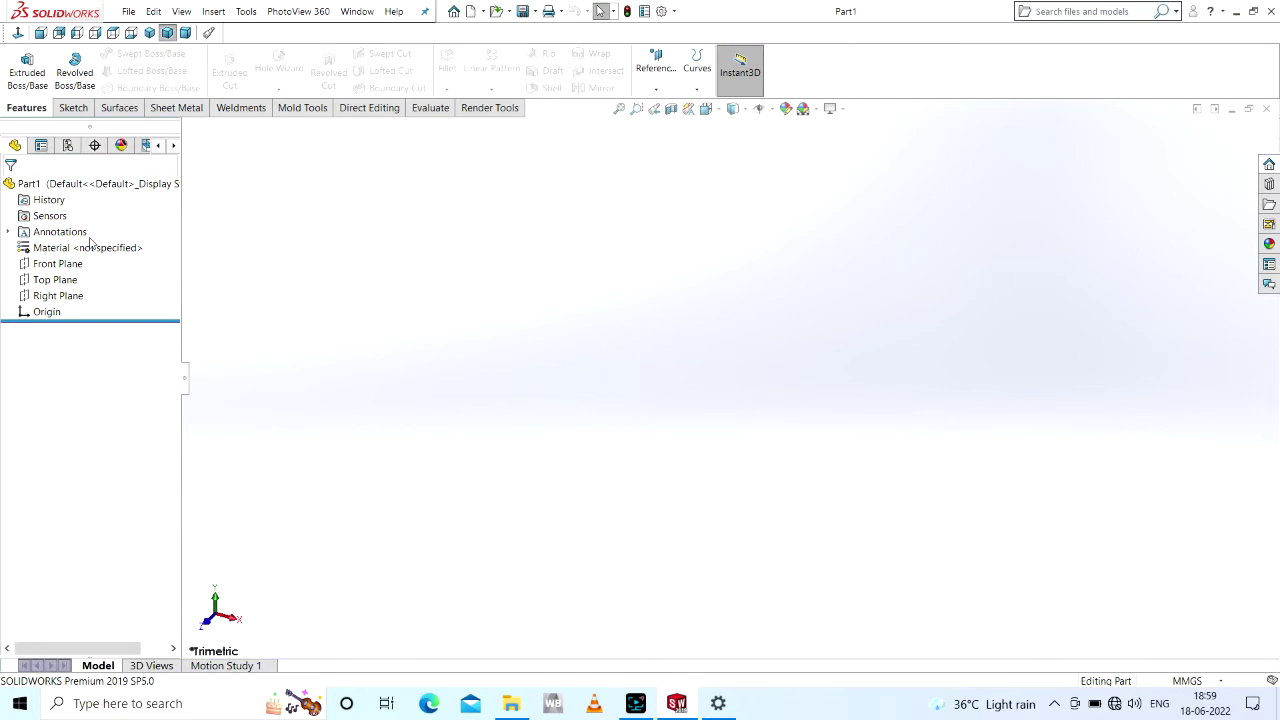
- Start a sketch on the Front Plane and draw a vertical centerline up from the origin
left_click(64, 268)
left_click(90, 244)
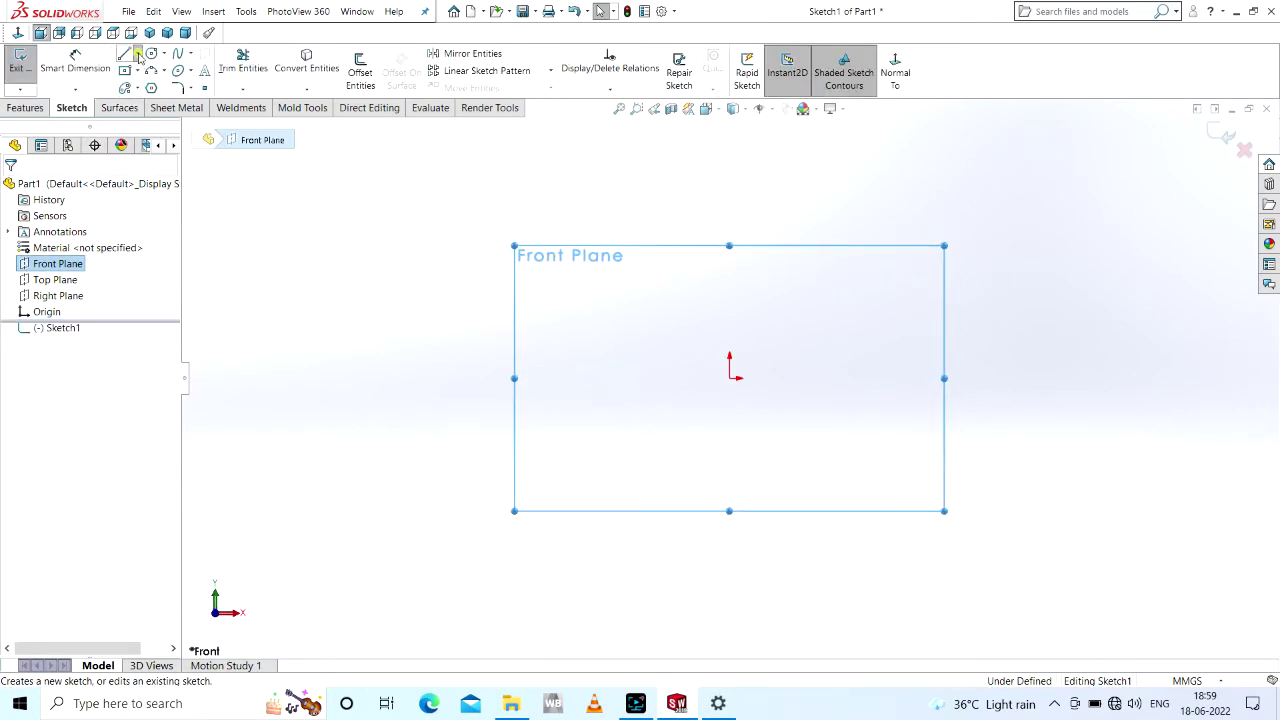
left_click(138, 57)
left_click(158, 86)
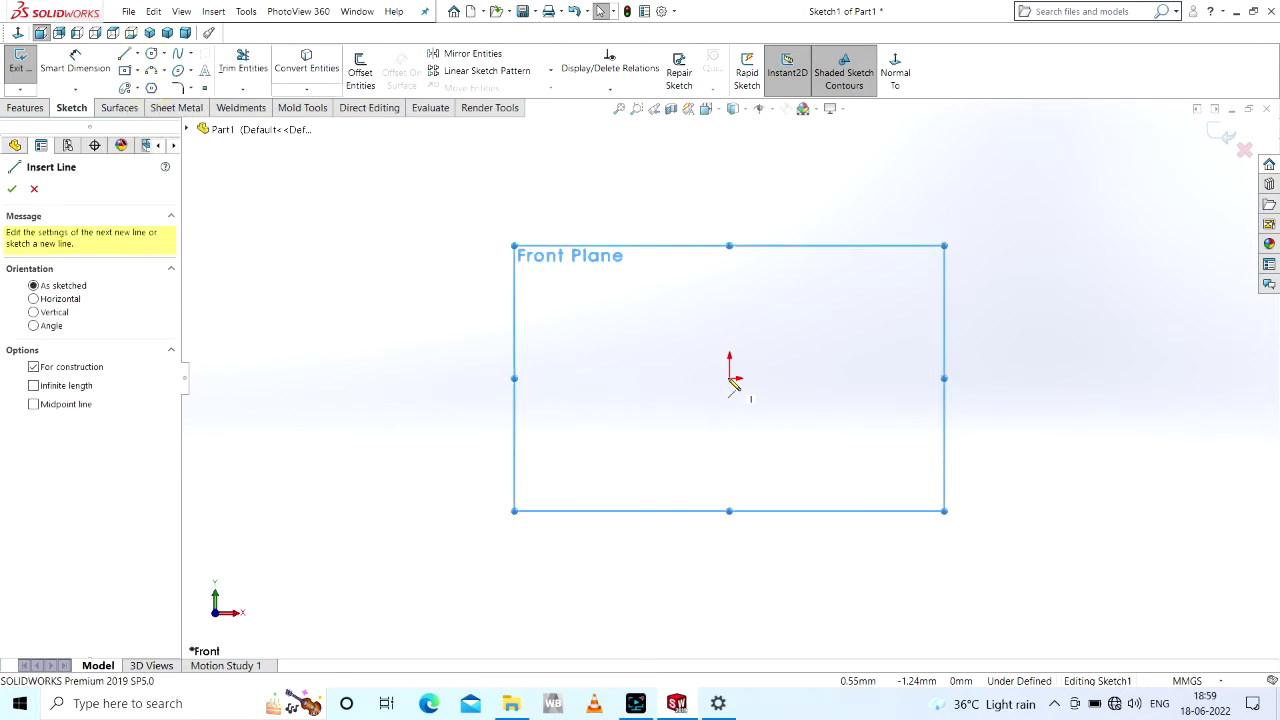
left_click(729, 378)
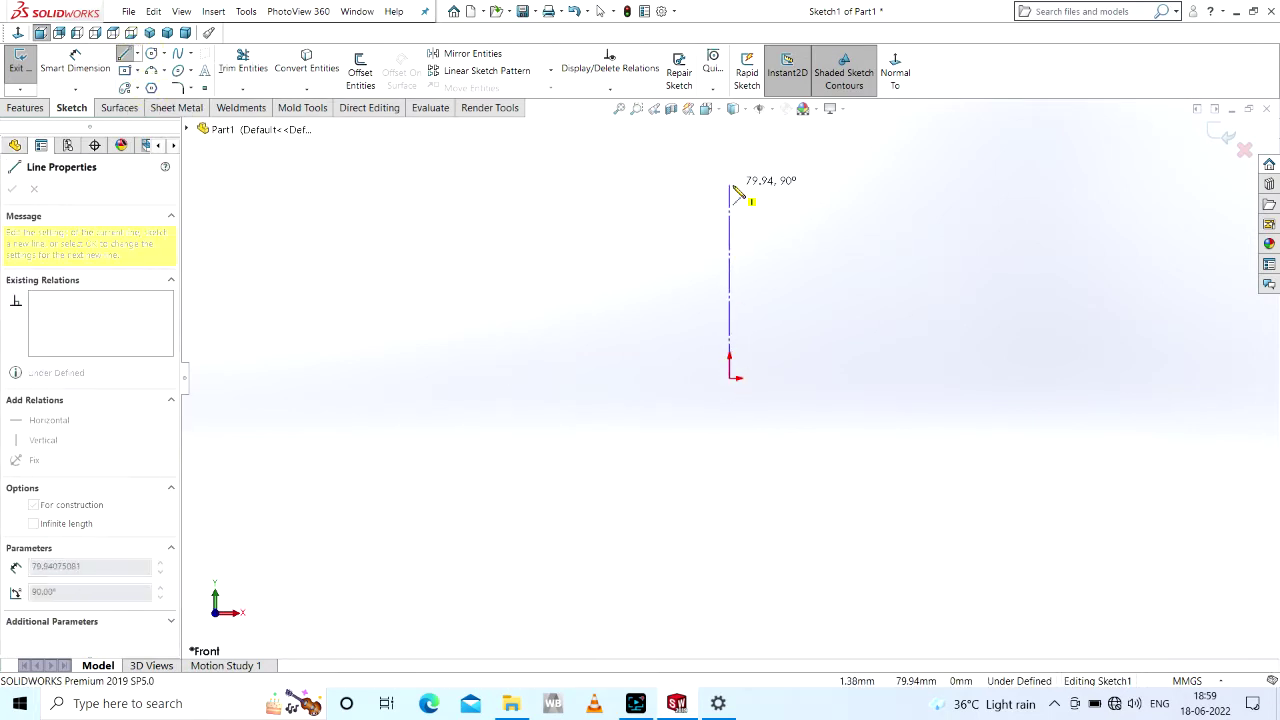
left_click(731, 186)
key("Escape")
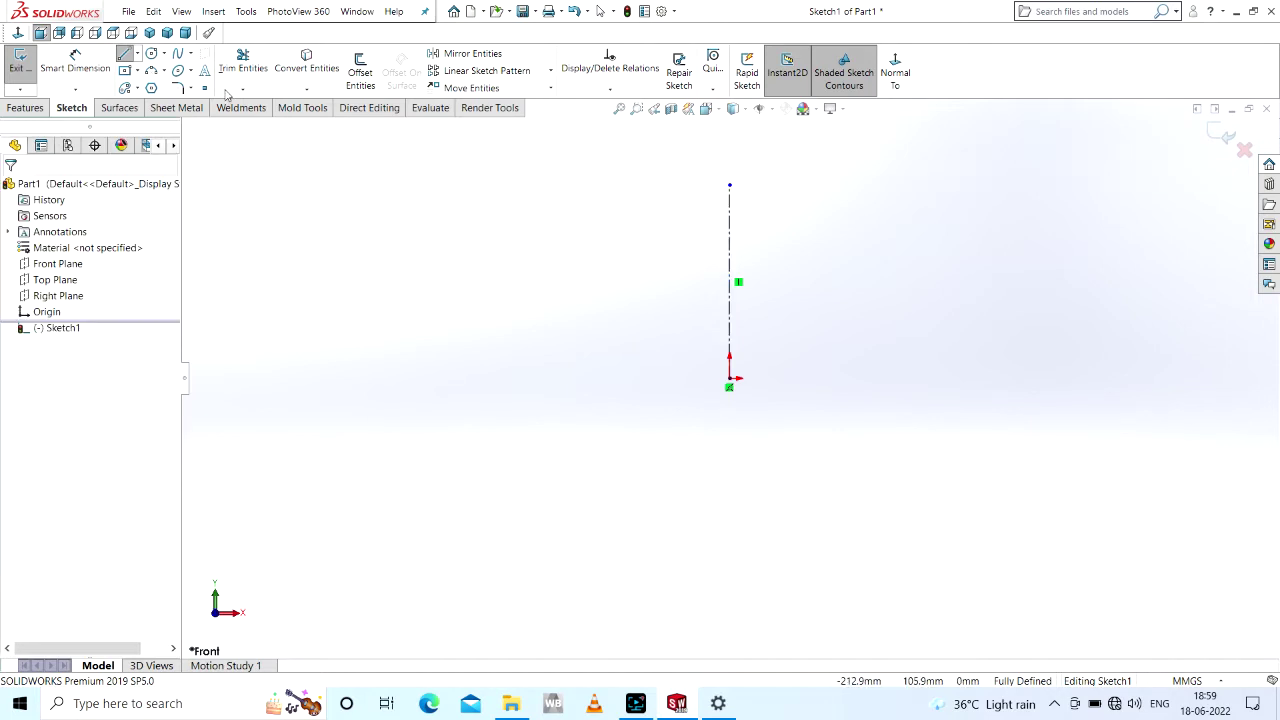
- With Dynamic Mirror about the centerline, draw the half profile: base, short vertical side, slope, top
left_click(246, 11)
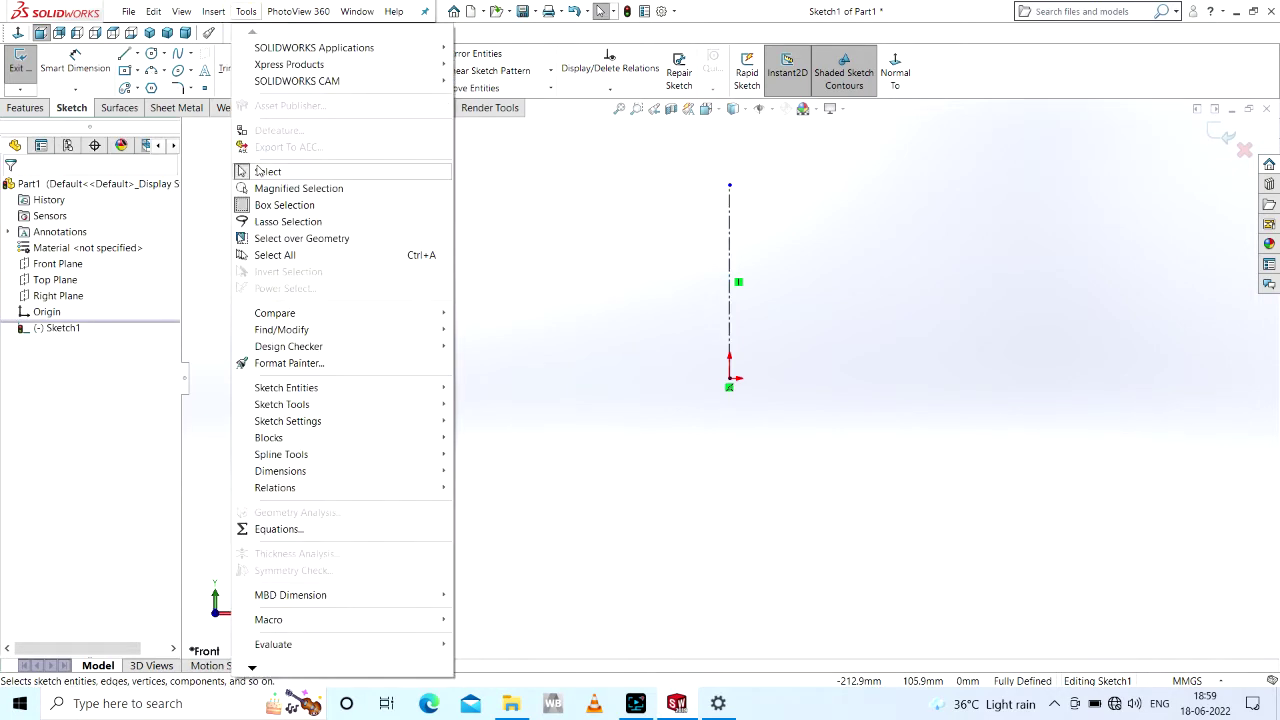
mouse_move(282, 404)
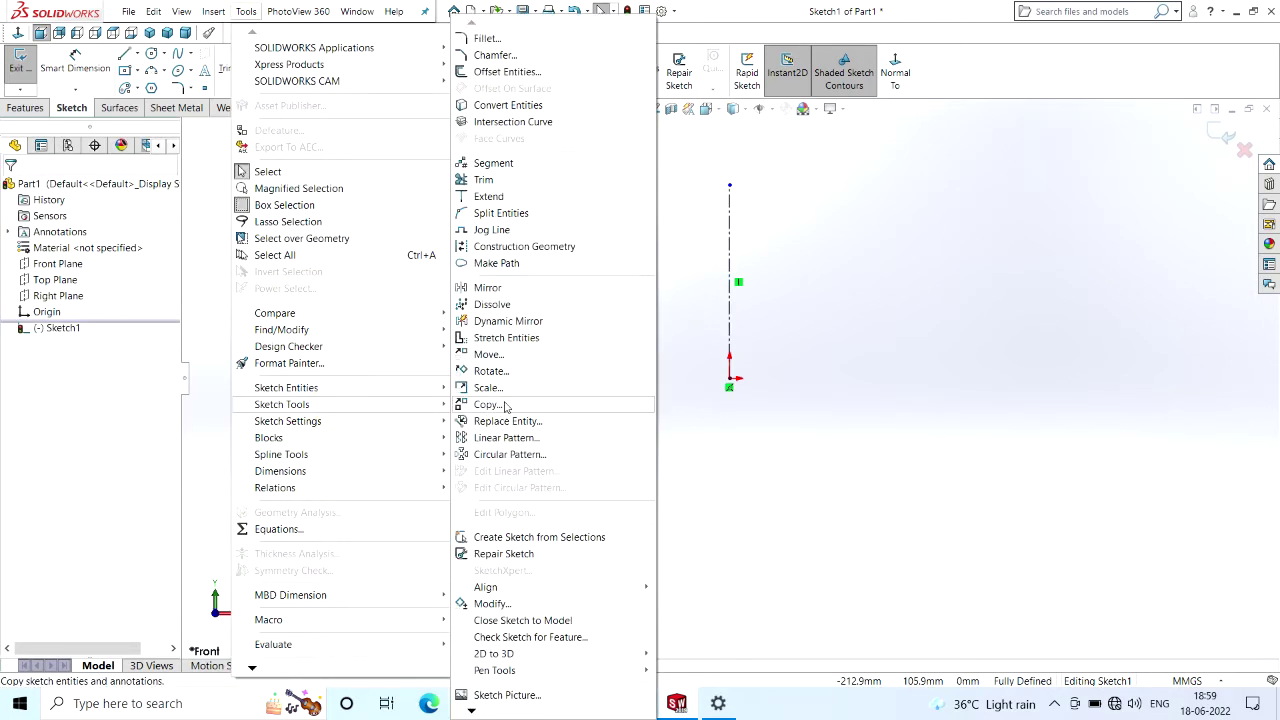
left_click(516, 330)
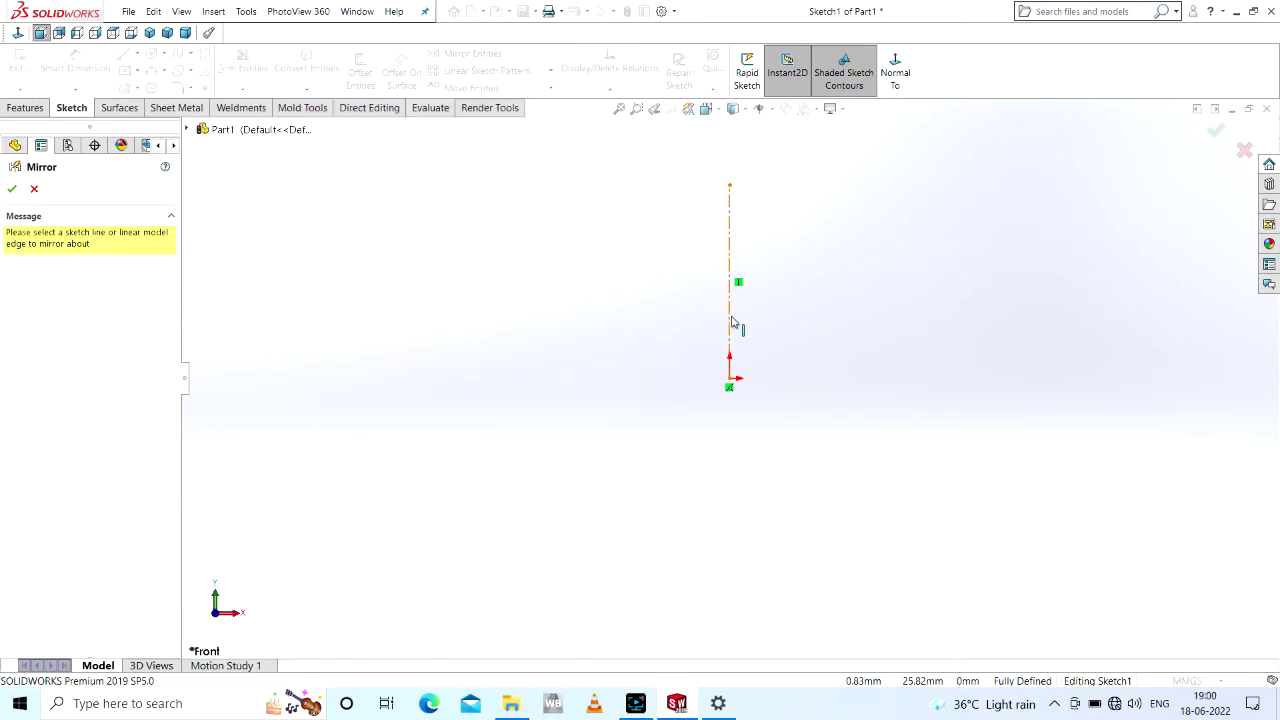
left_click(730, 320)
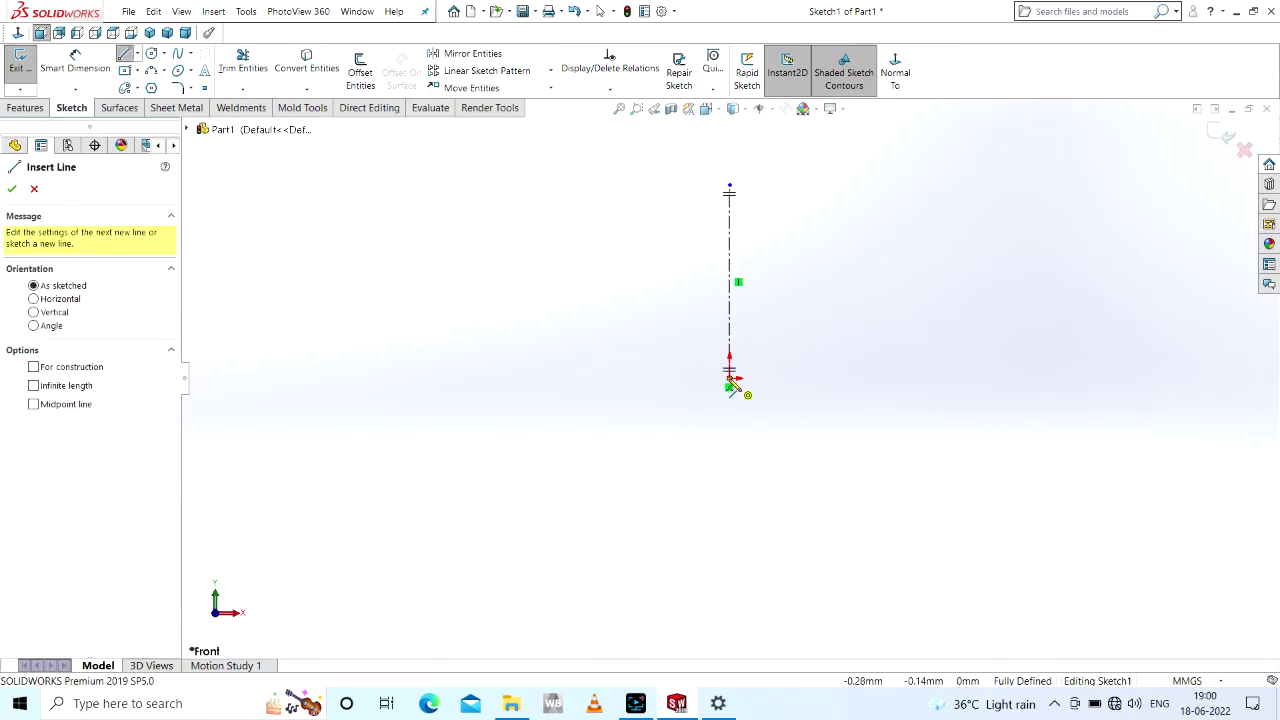
left_click(729, 371)
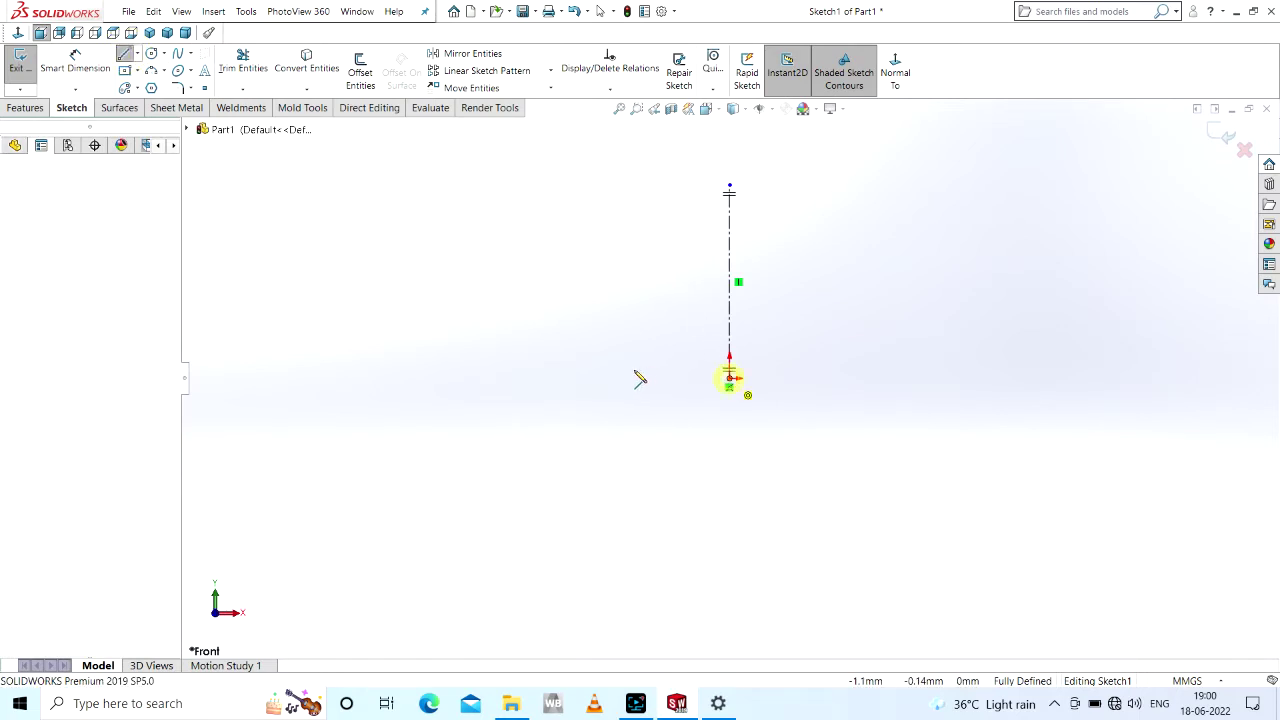
left_click(549, 378)
left_click(540, 334)
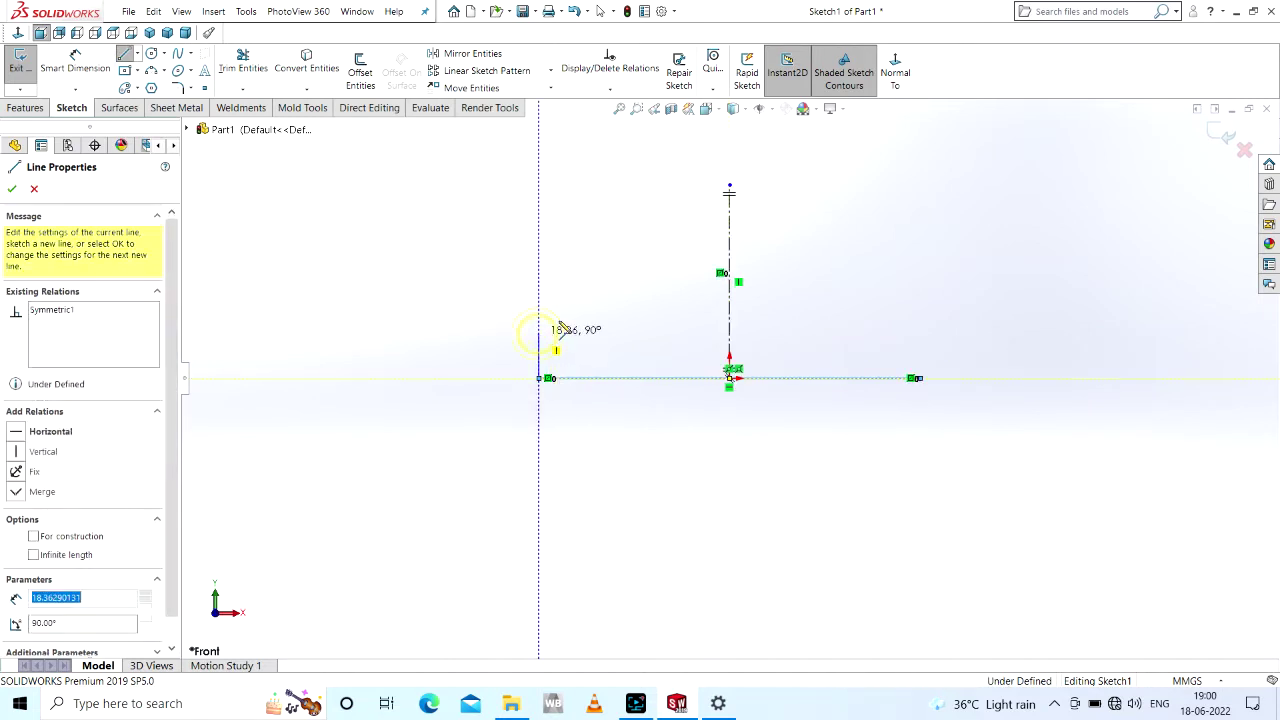
left_click(615, 186)
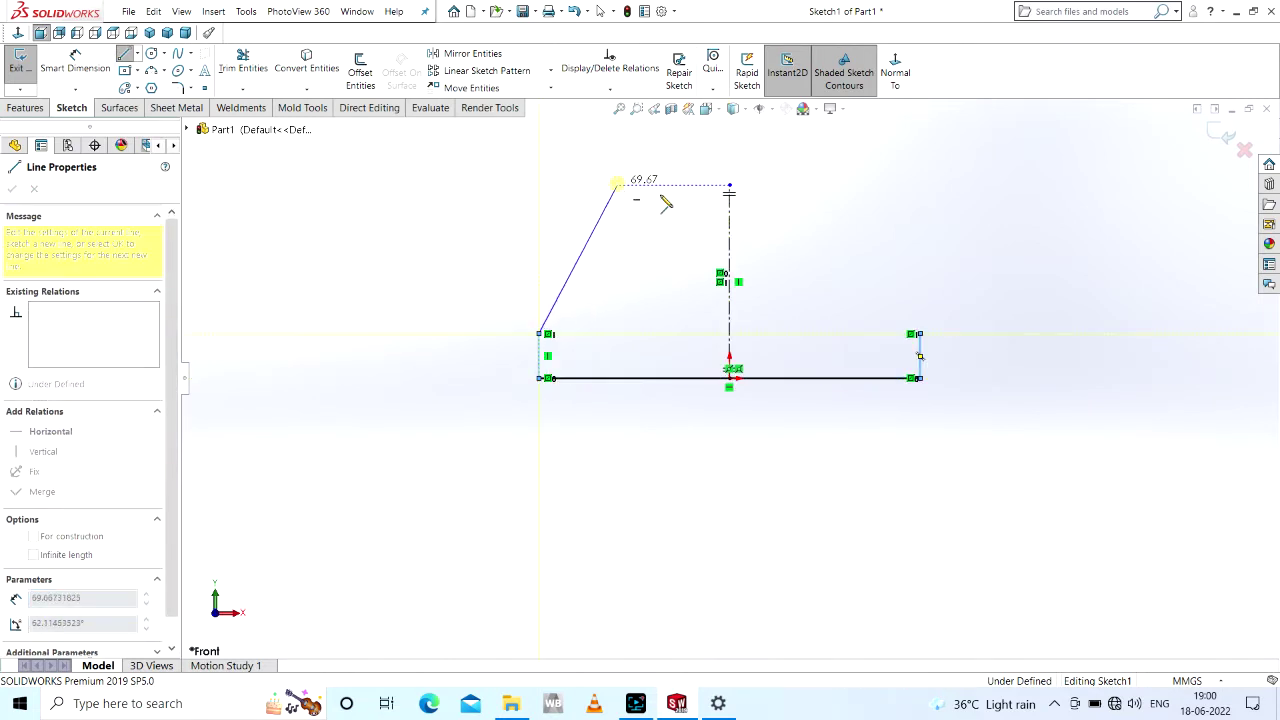
left_click(729, 186)
key("Escape")
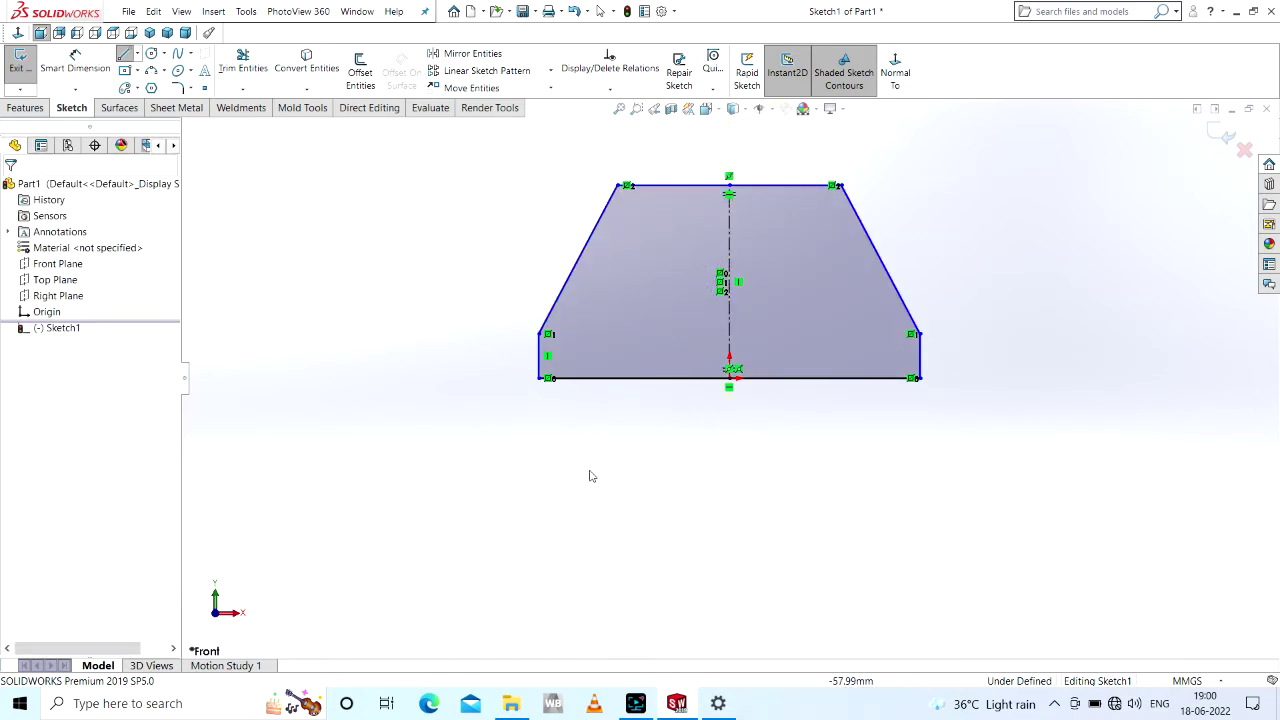
- Dimension the profile's base width to 86 mm and its vertical sides to 12 mm
left_click_drag(775, 286, 551, 392)
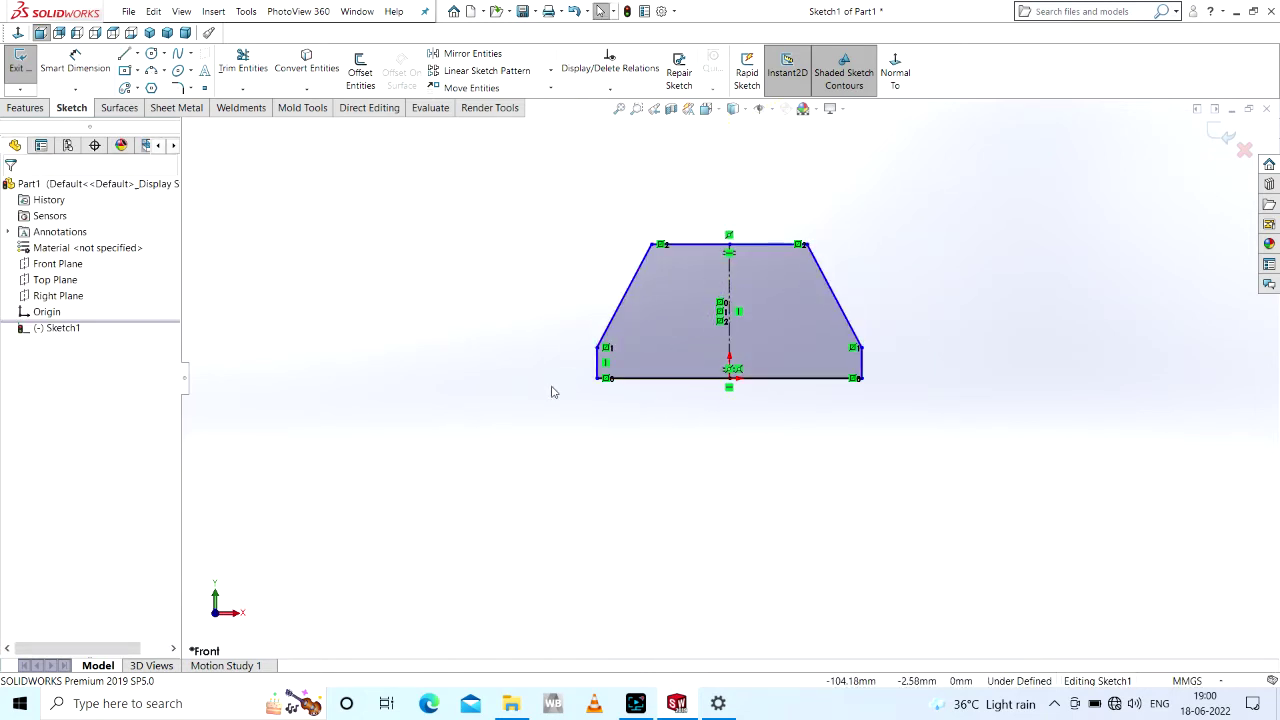
key("d")
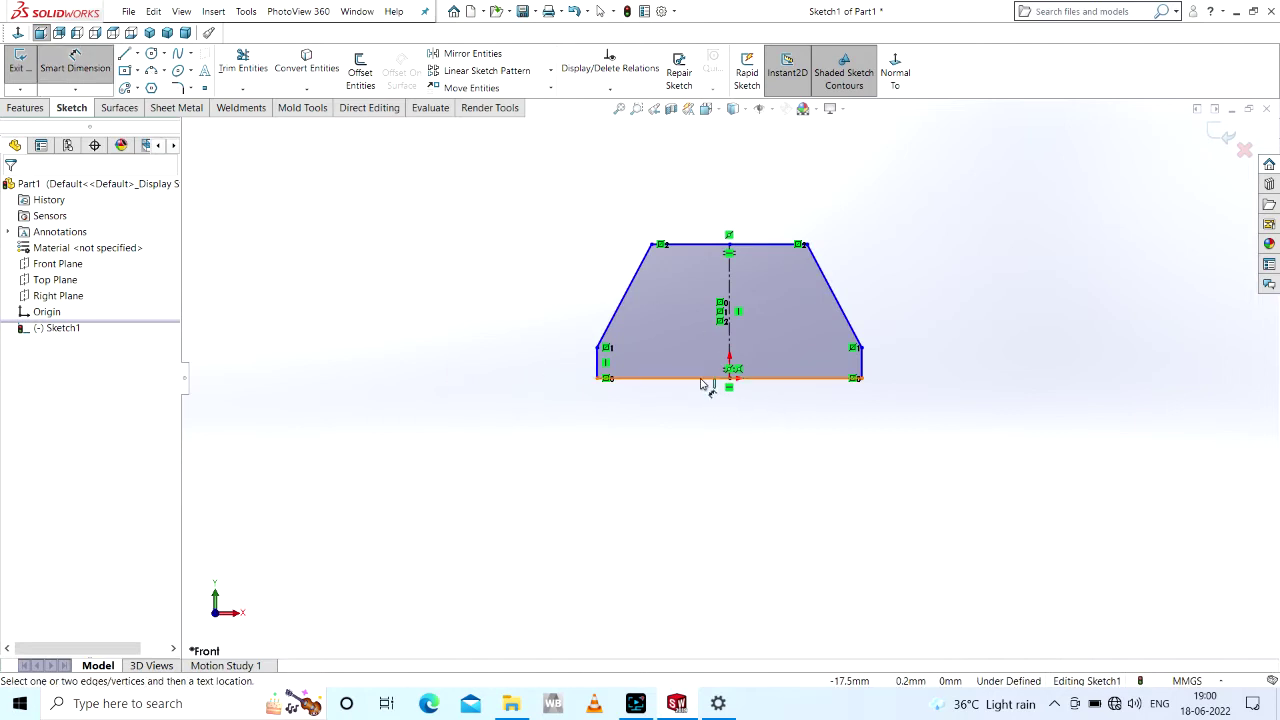
left_click(700, 378)
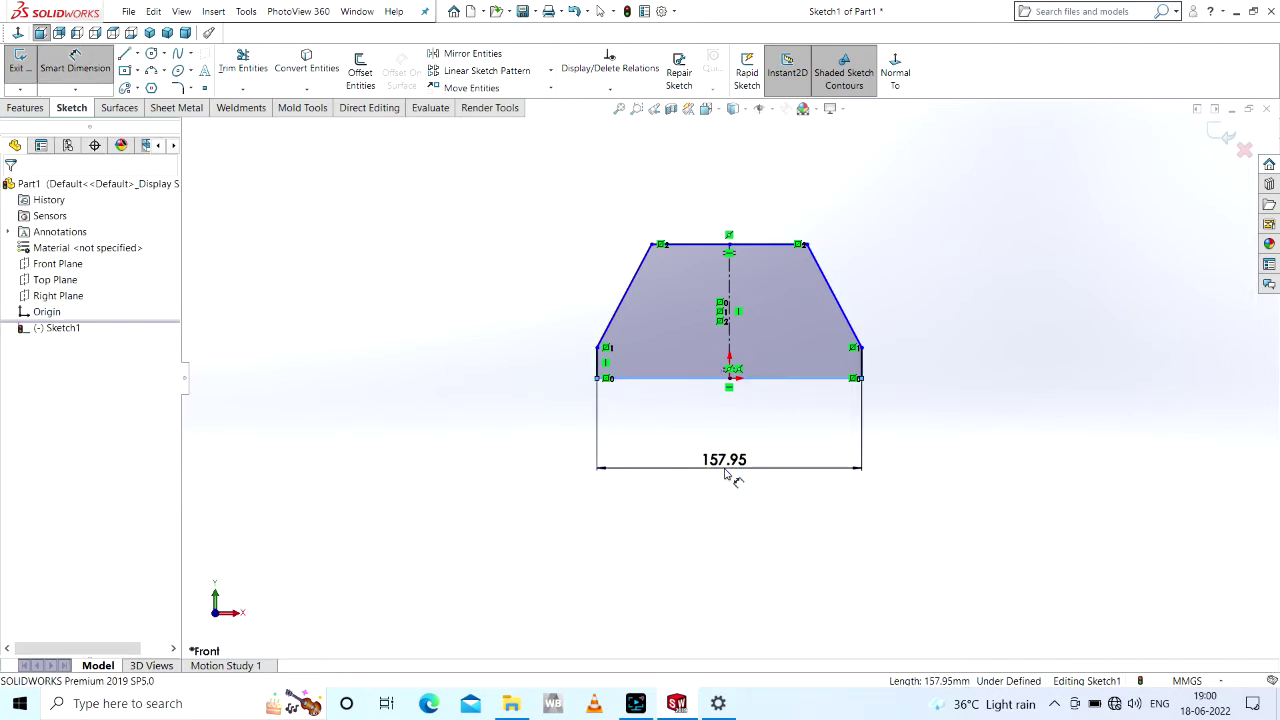
left_click(728, 472)
type("86")
key("Return")
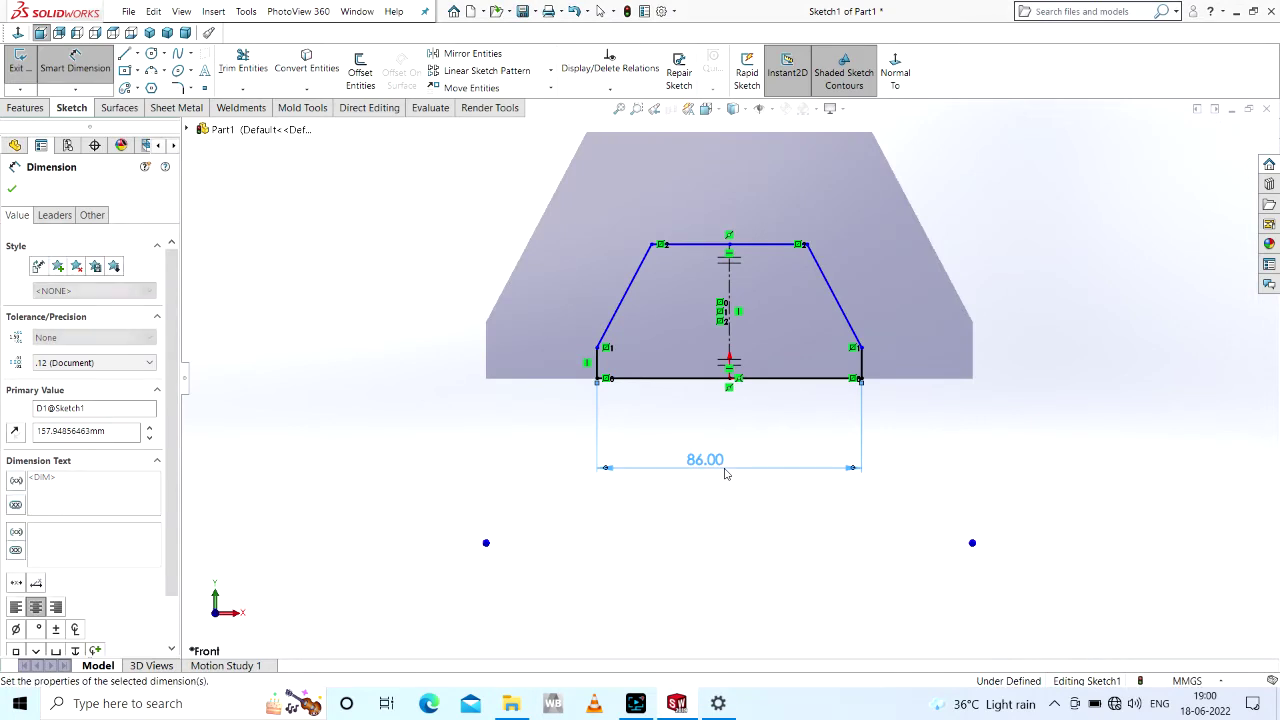
left_click(598, 363)
left_click(551, 369)
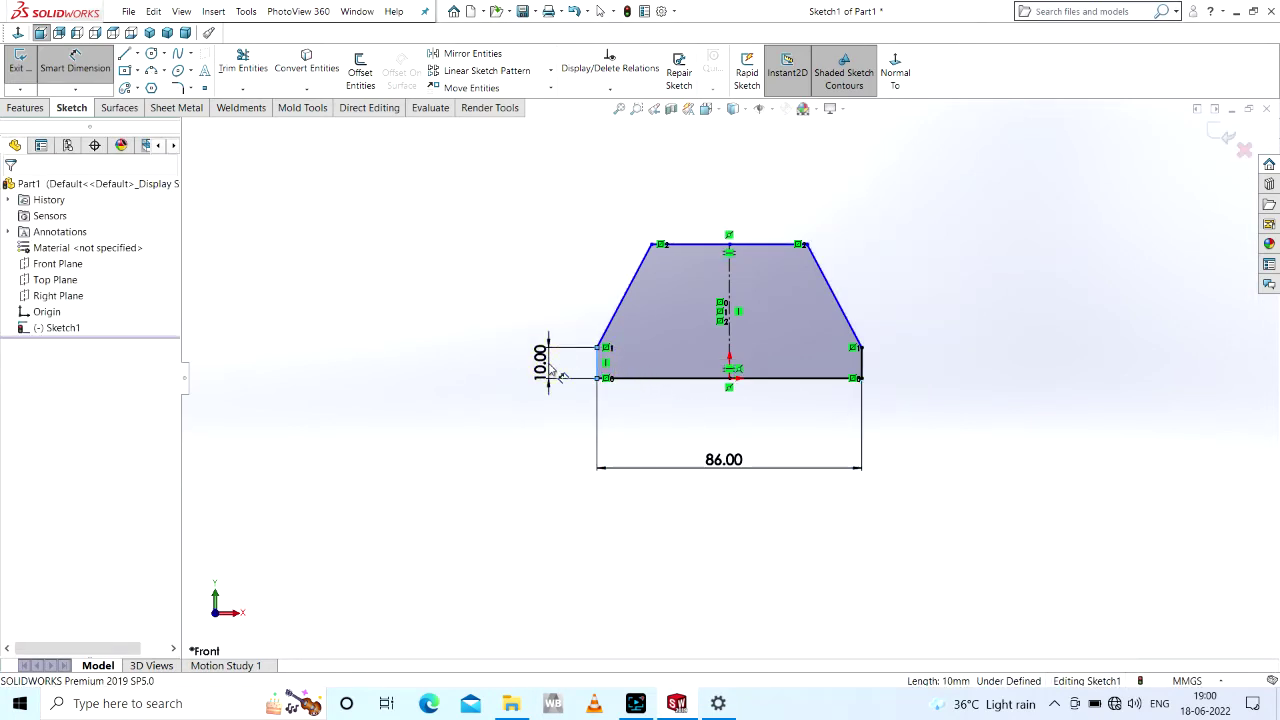
type("12")
key("Return")
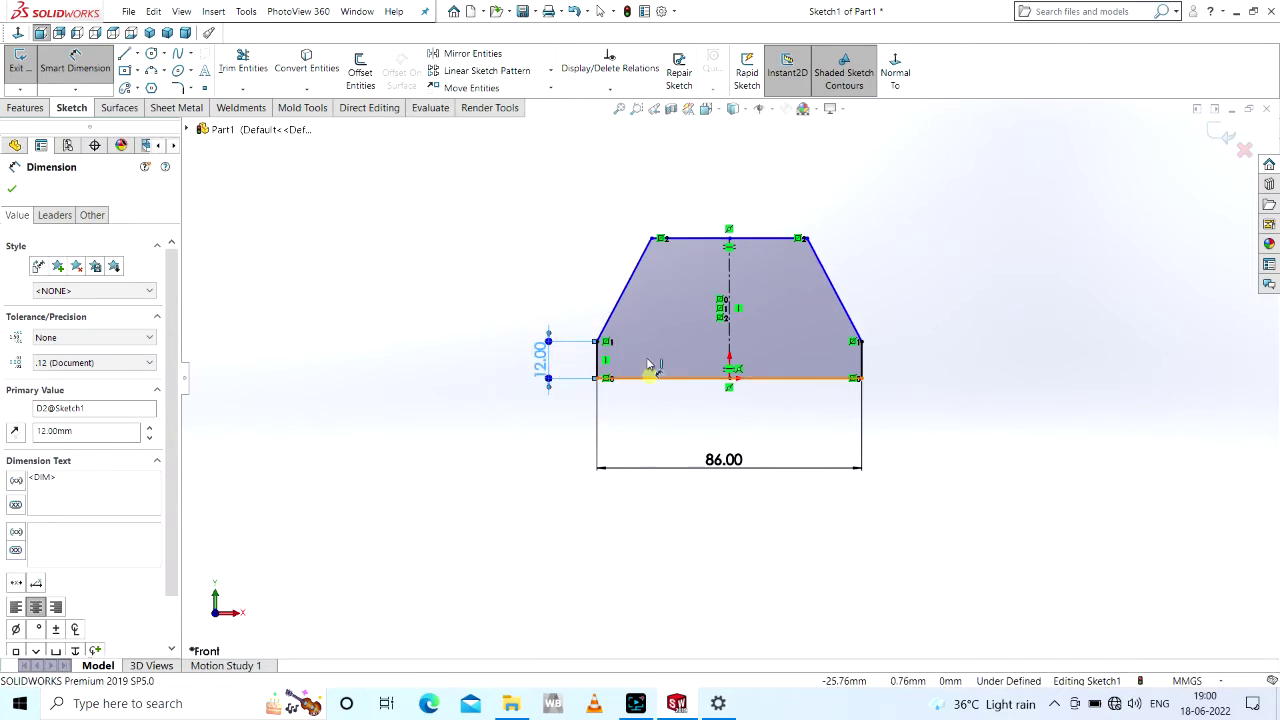
- Add the 56 mm overall height and 48 mm top width, fully defining the sketch
left_click(688, 238)
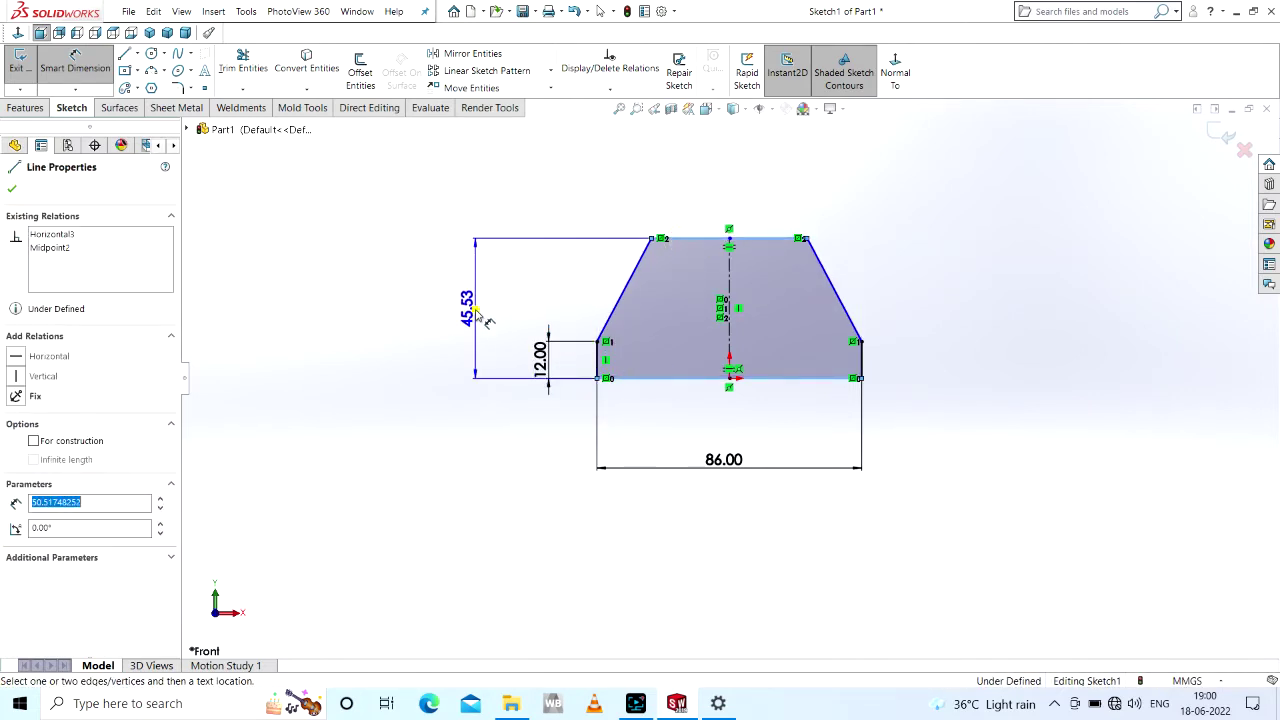
left_click(478, 315)
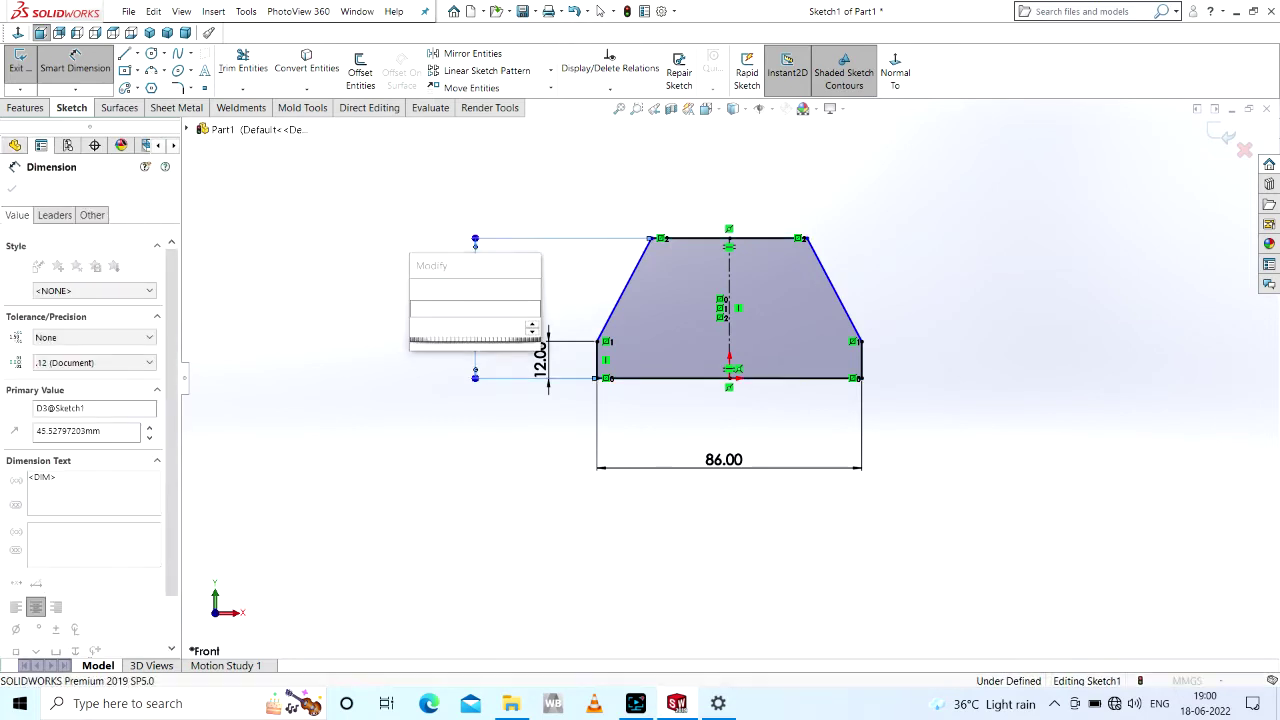
type("56")
key("Return")
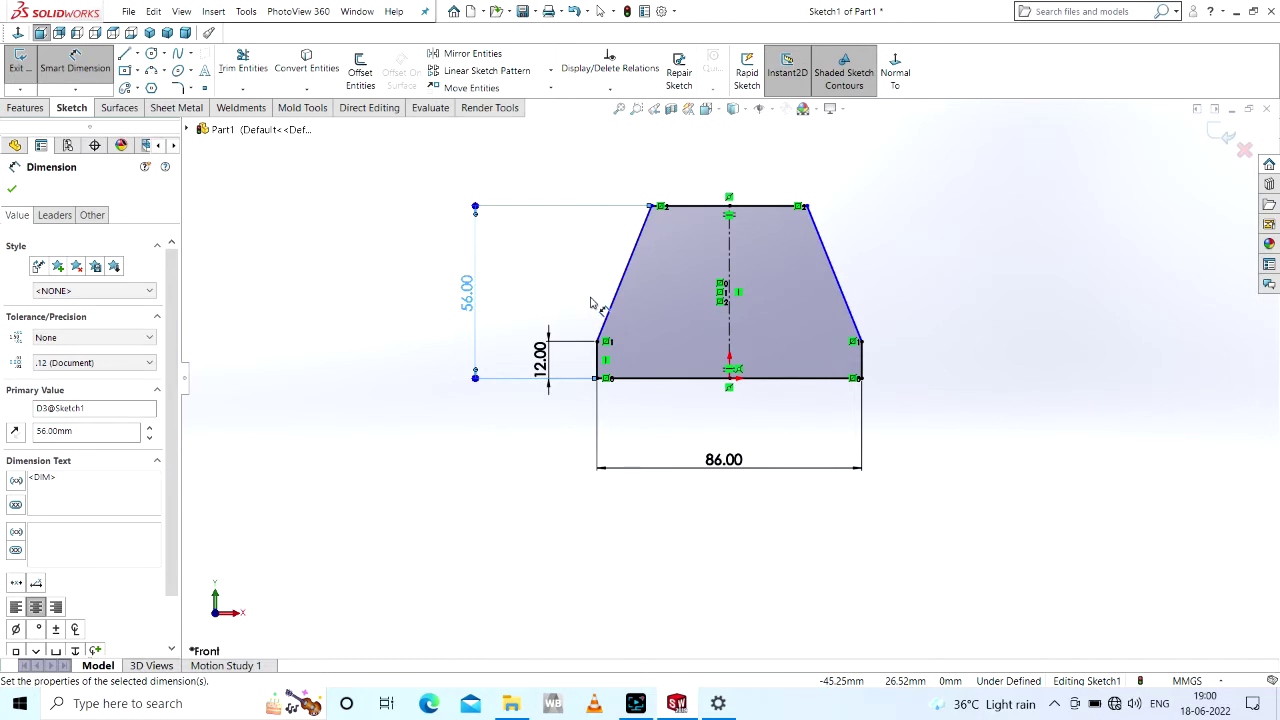
left_click(762, 206)
left_click(731, 166)
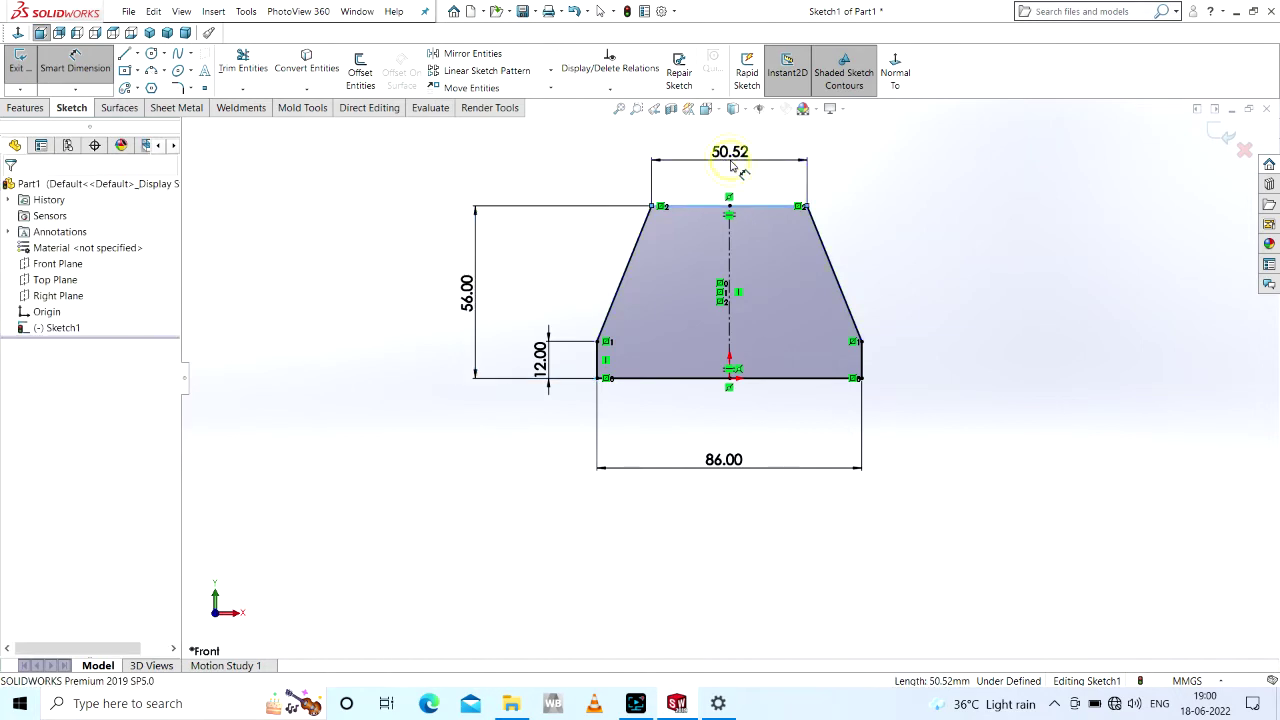
type("4")
key("Return")
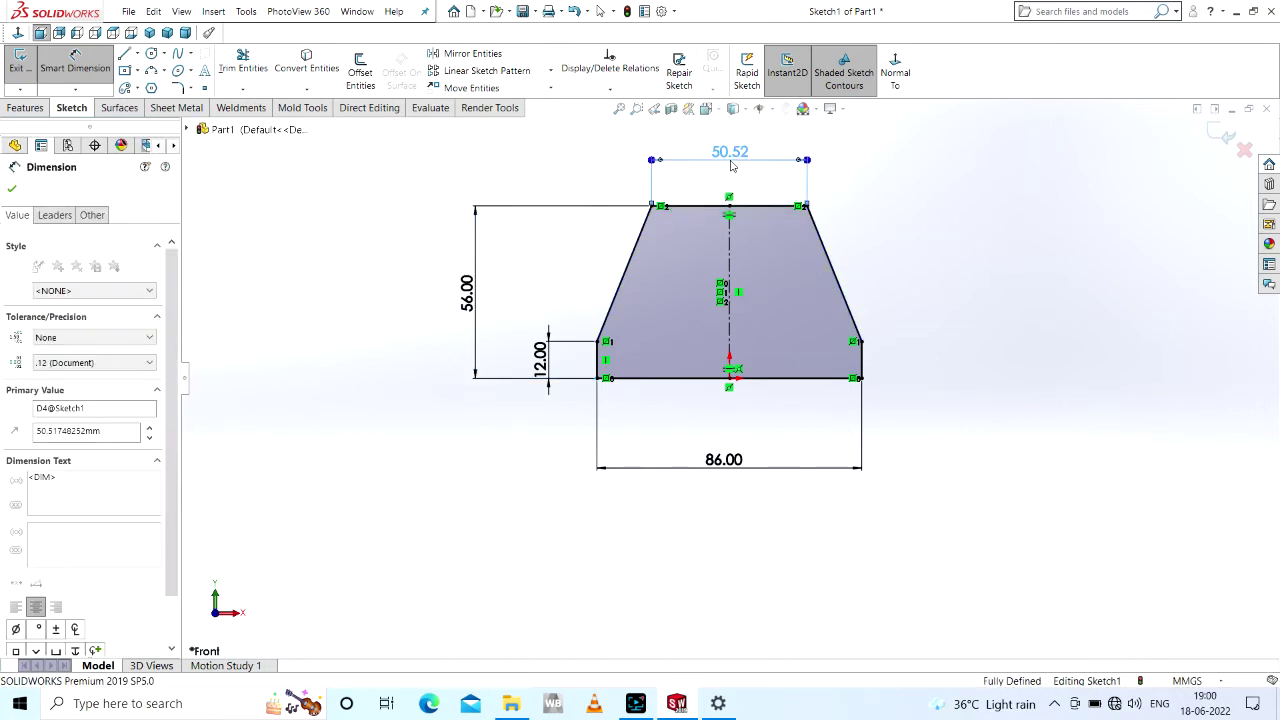
scroll(897, 380, "up", 3)
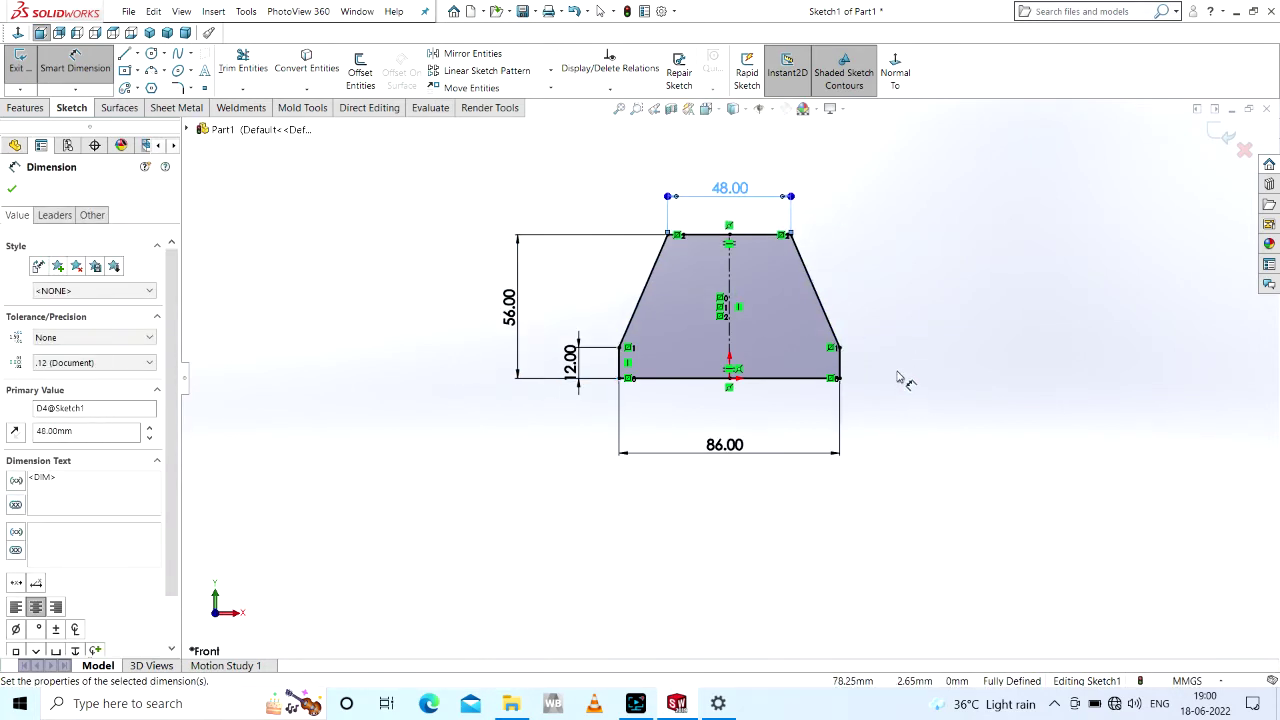
scroll(780, 248, "down", 1)
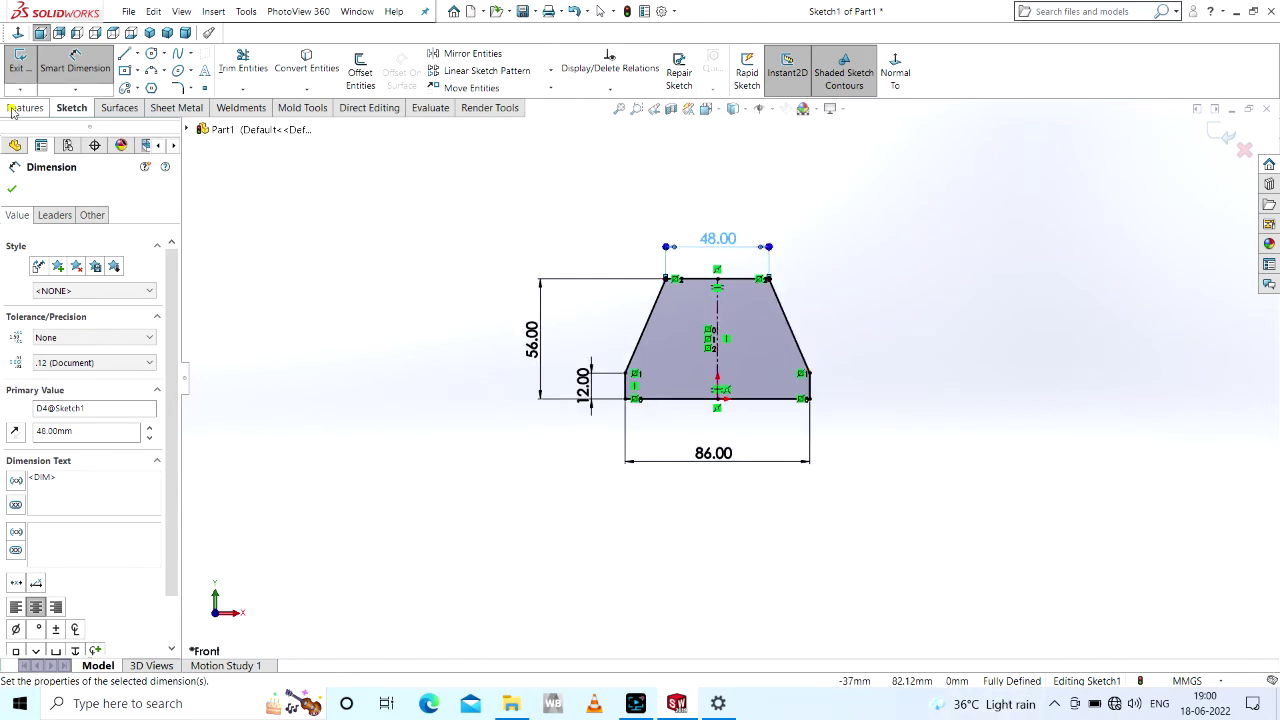
left_click(14, 109)
- Extrude Sketch1 34 mm with a Mid Plane end condition to create Boss-Extrude1
left_click(28, 70)
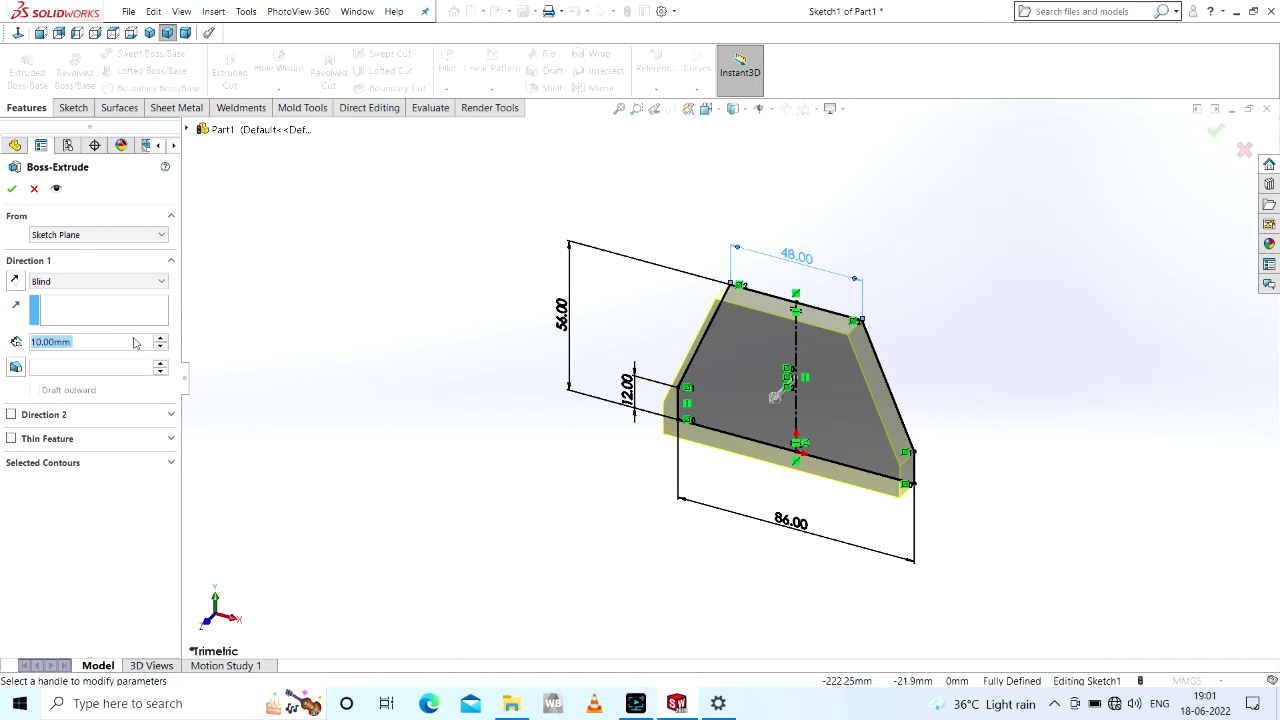
type("34")
key("Return")
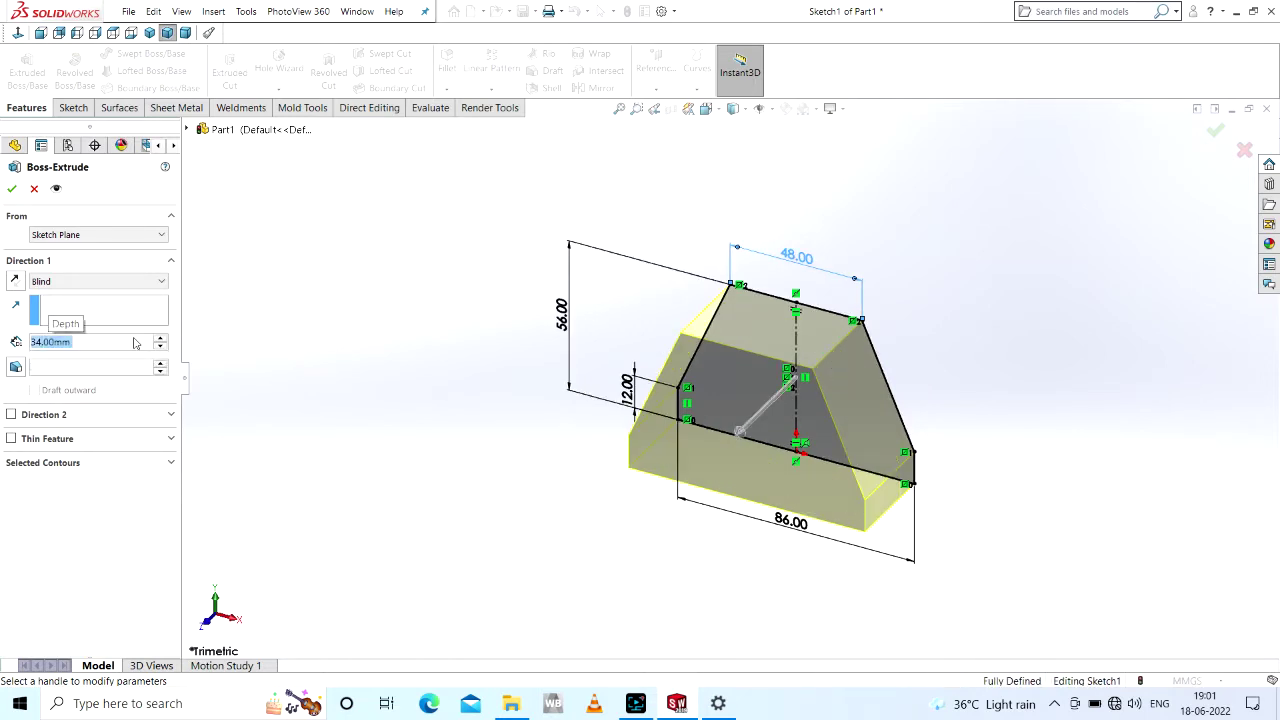
left_click(111, 285)
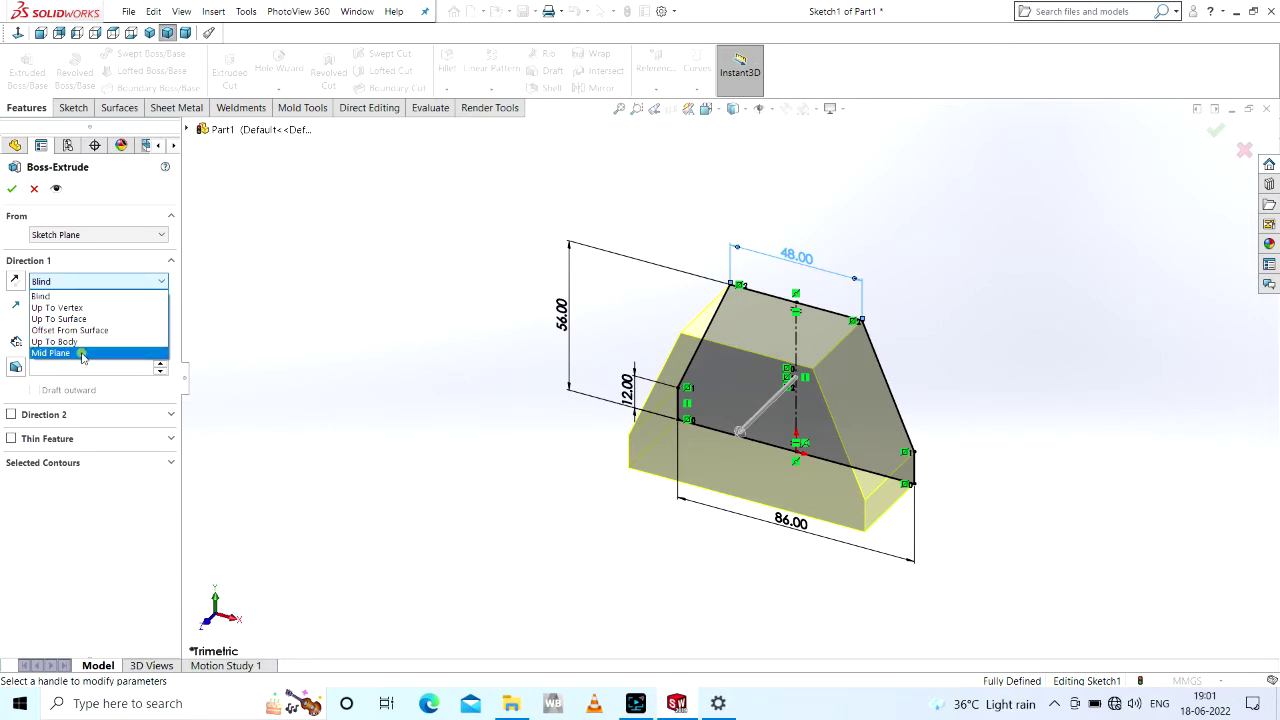
left_click(82, 354)
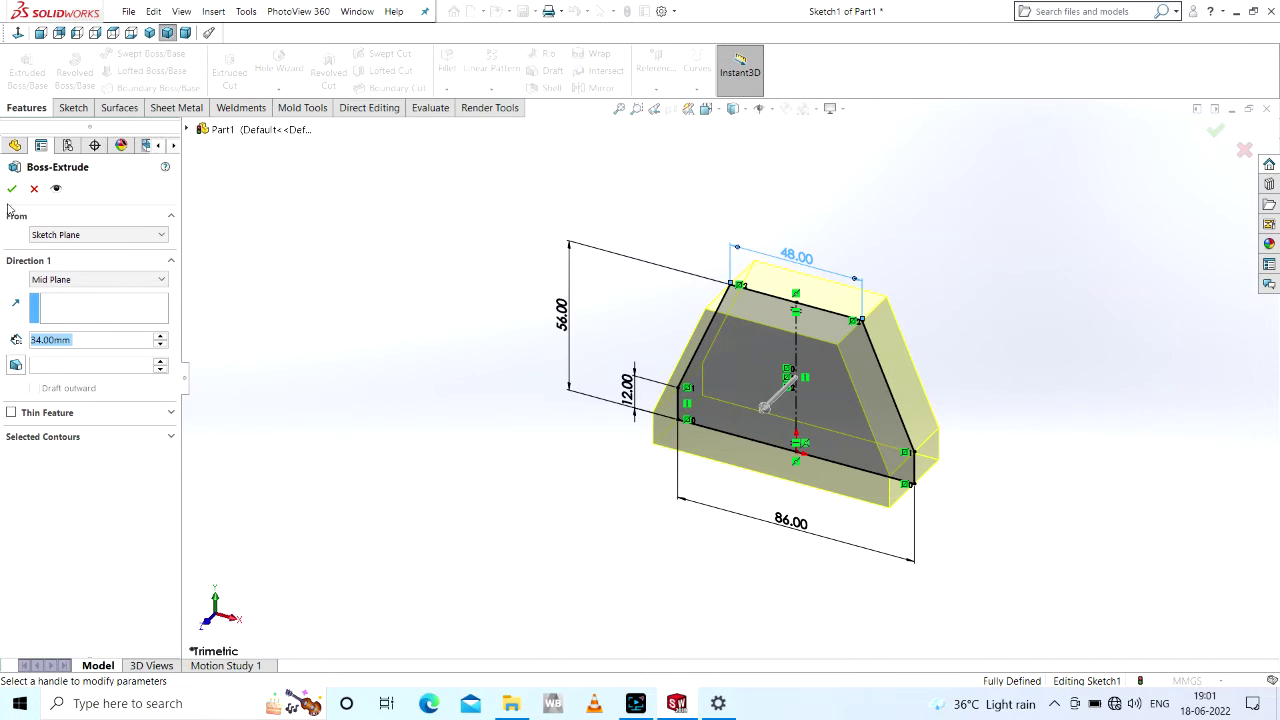
left_click(12, 189)
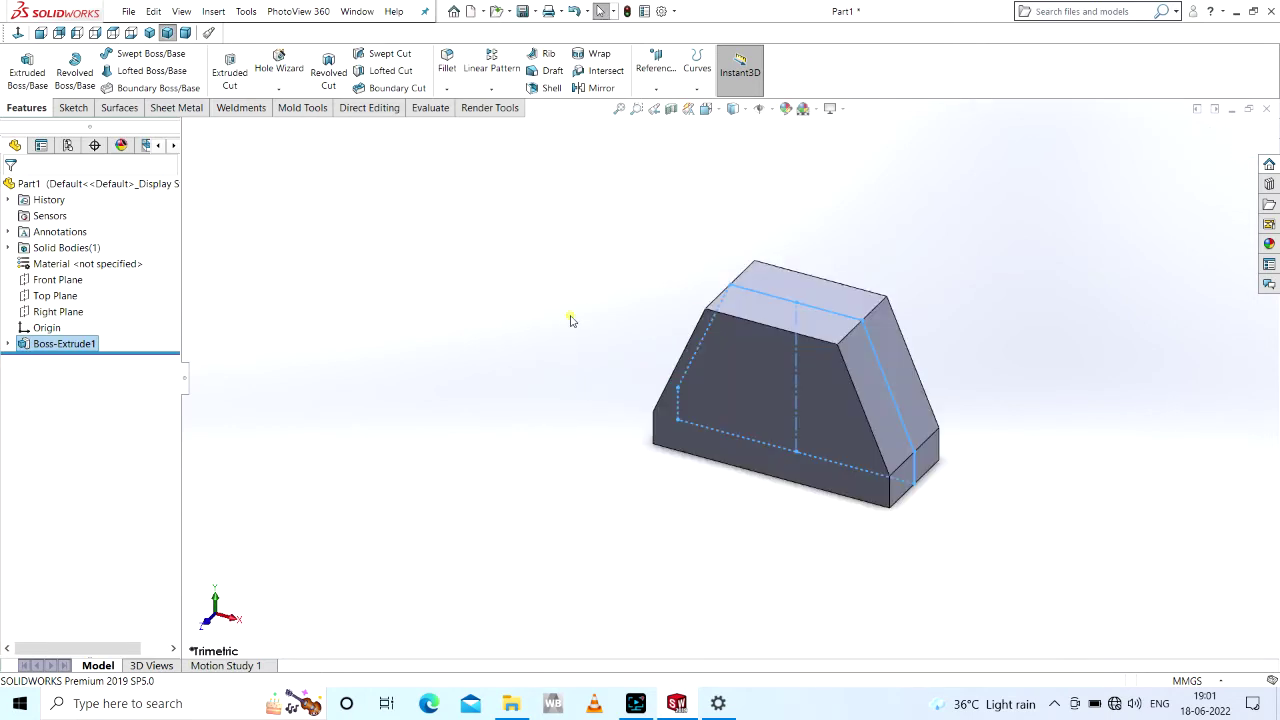
left_click(571, 320)
- Edit Boss-Extrude1 so it extrudes 34 mm Mid Plane, centred on the Front Plane
left_click(149, 33)
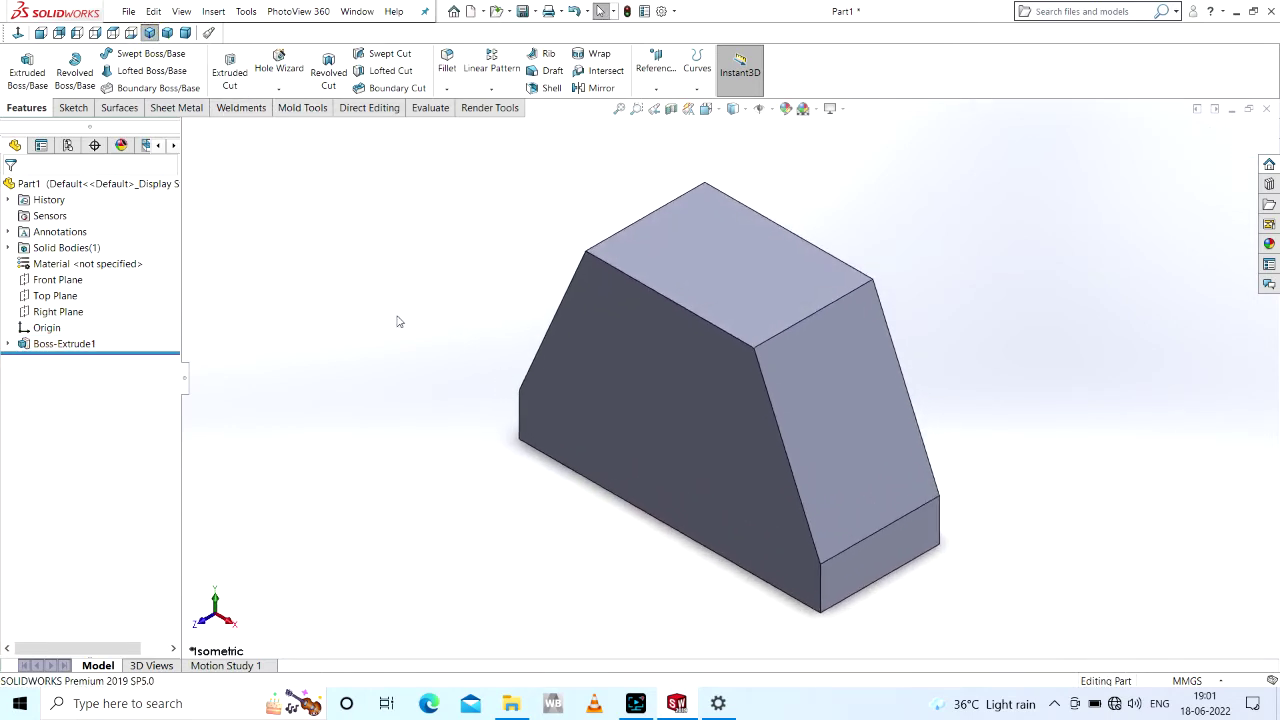
middle_click_drag(515, 412, 543, 397)
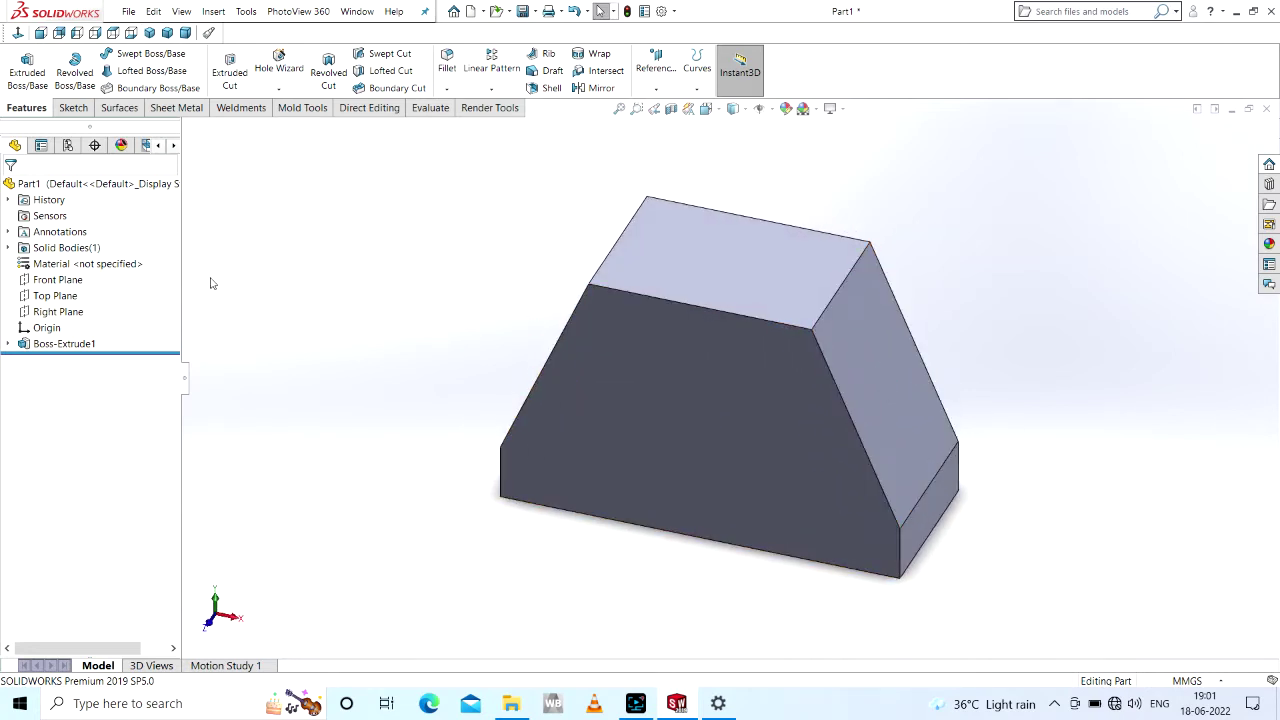
left_click(57, 280)
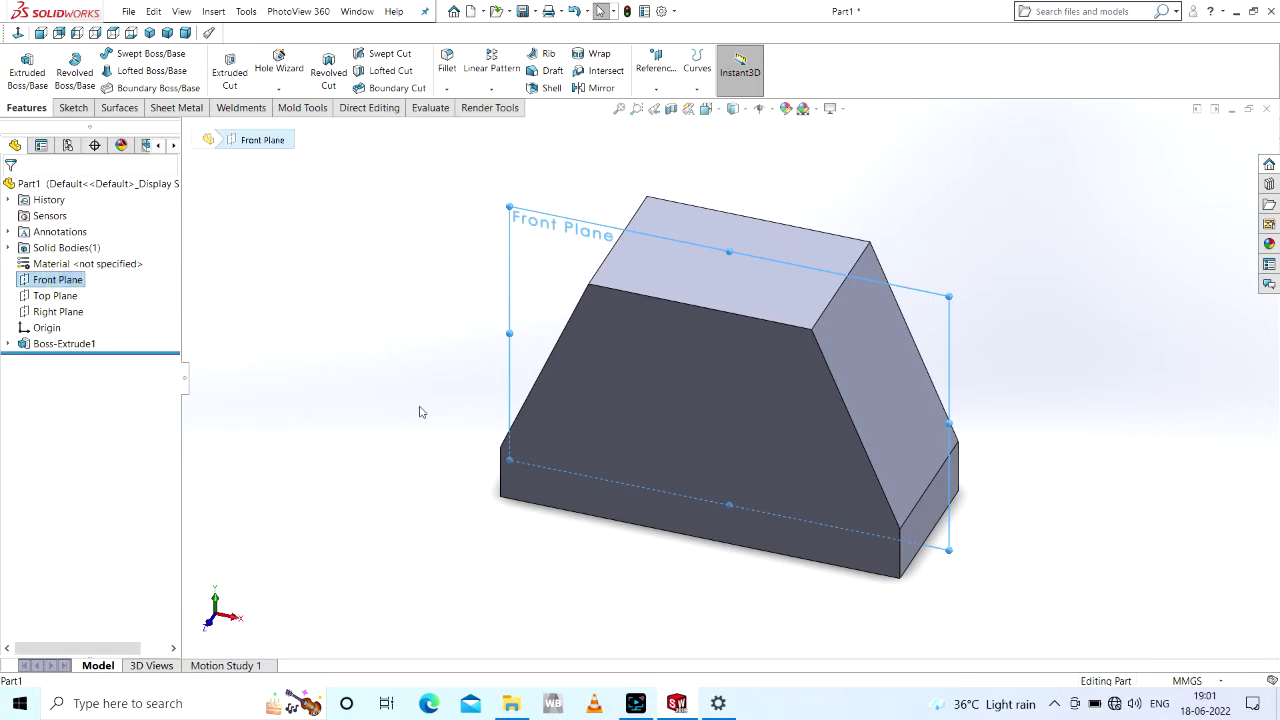
middle_click_drag(423, 413, 374, 403)
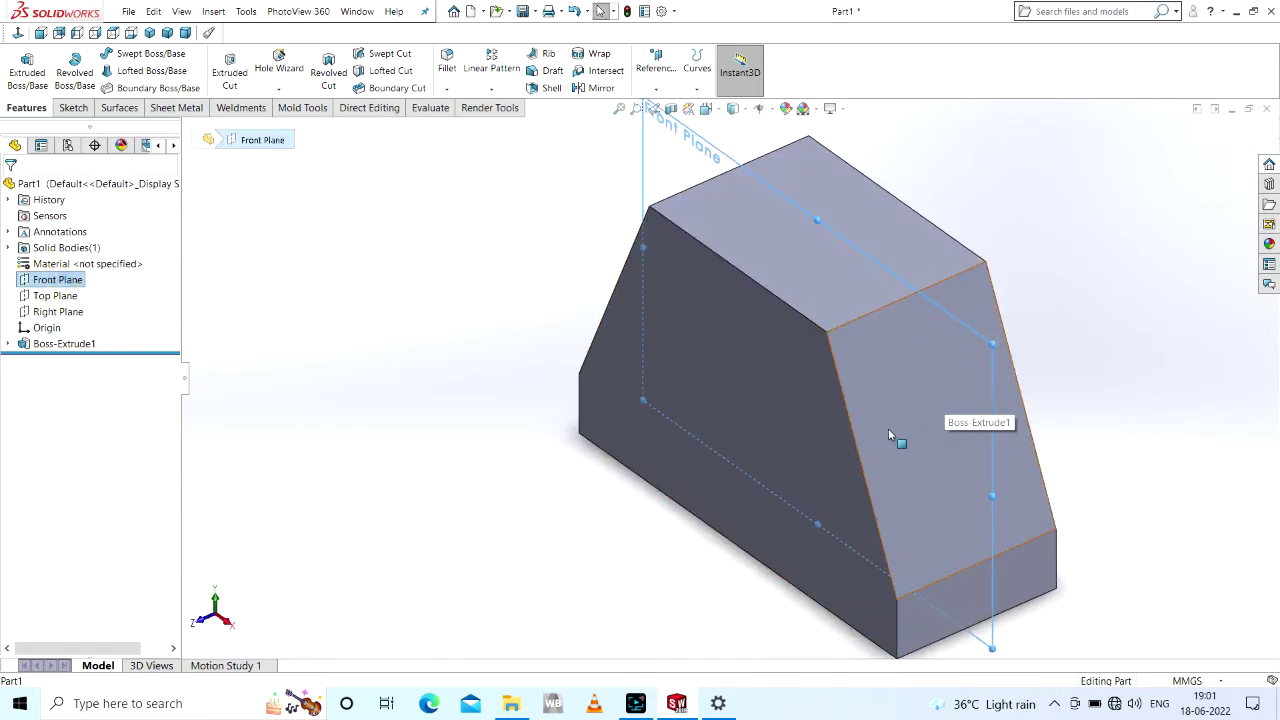
left_click(62, 344)
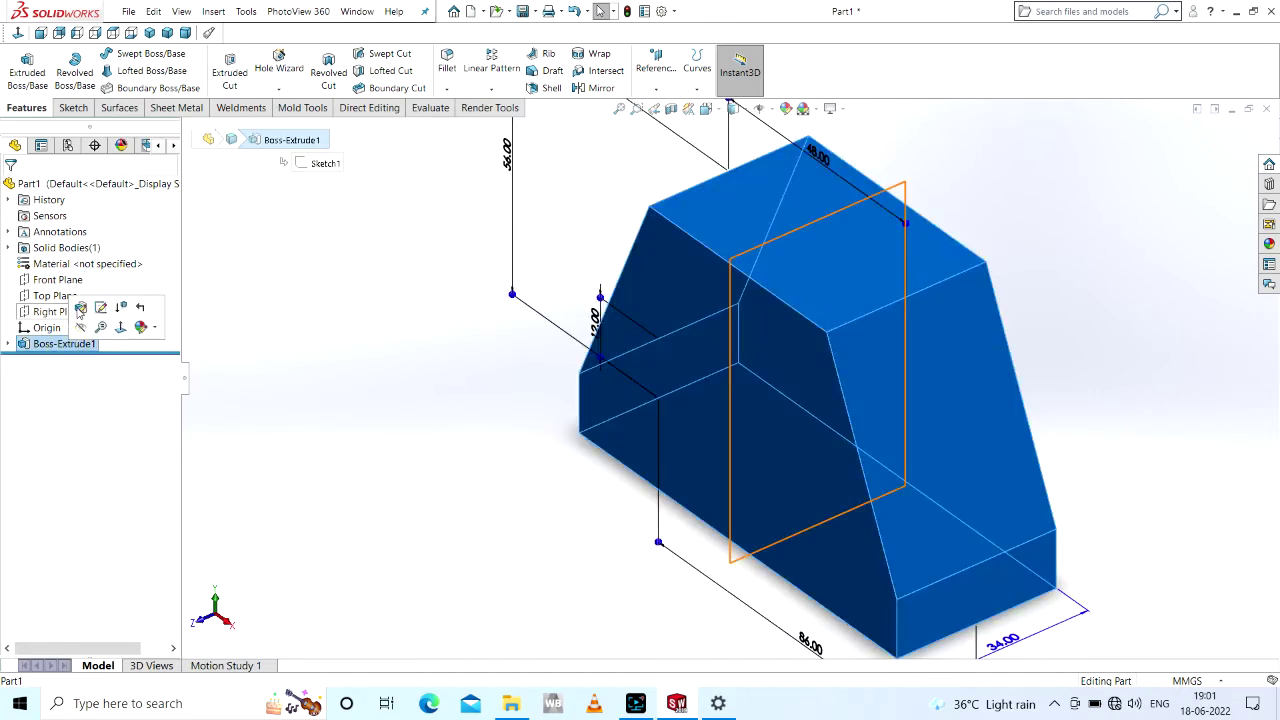
left_click(80, 309)
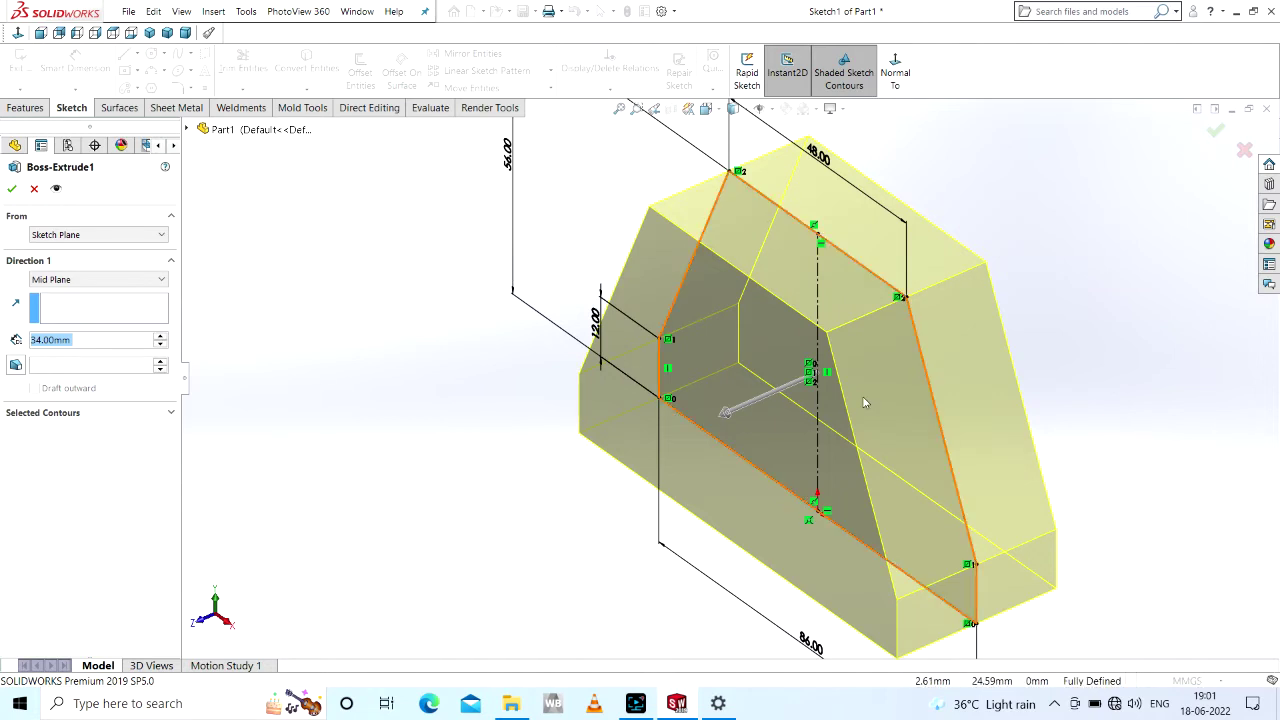
left_click(12, 190)
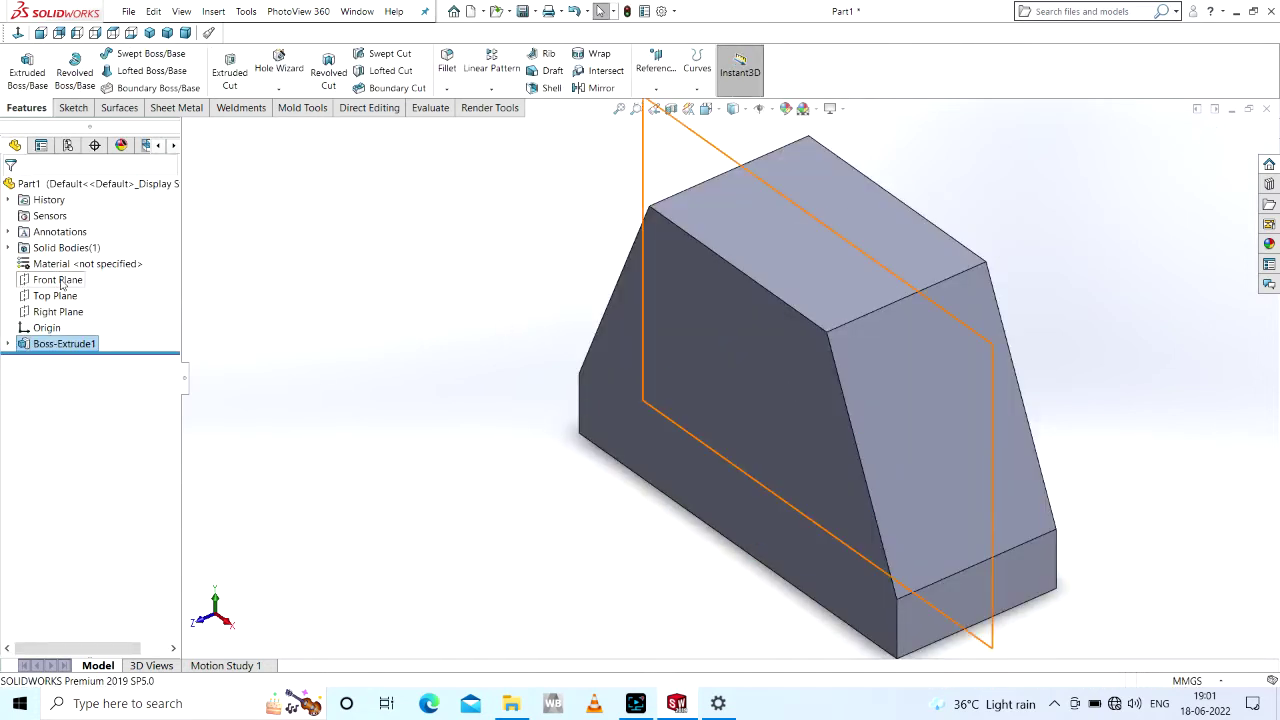
left_click(62, 284)
- Start a Front Plane sketch viewed normal-to and draw a triangle against the left slope
left_click(72, 262)
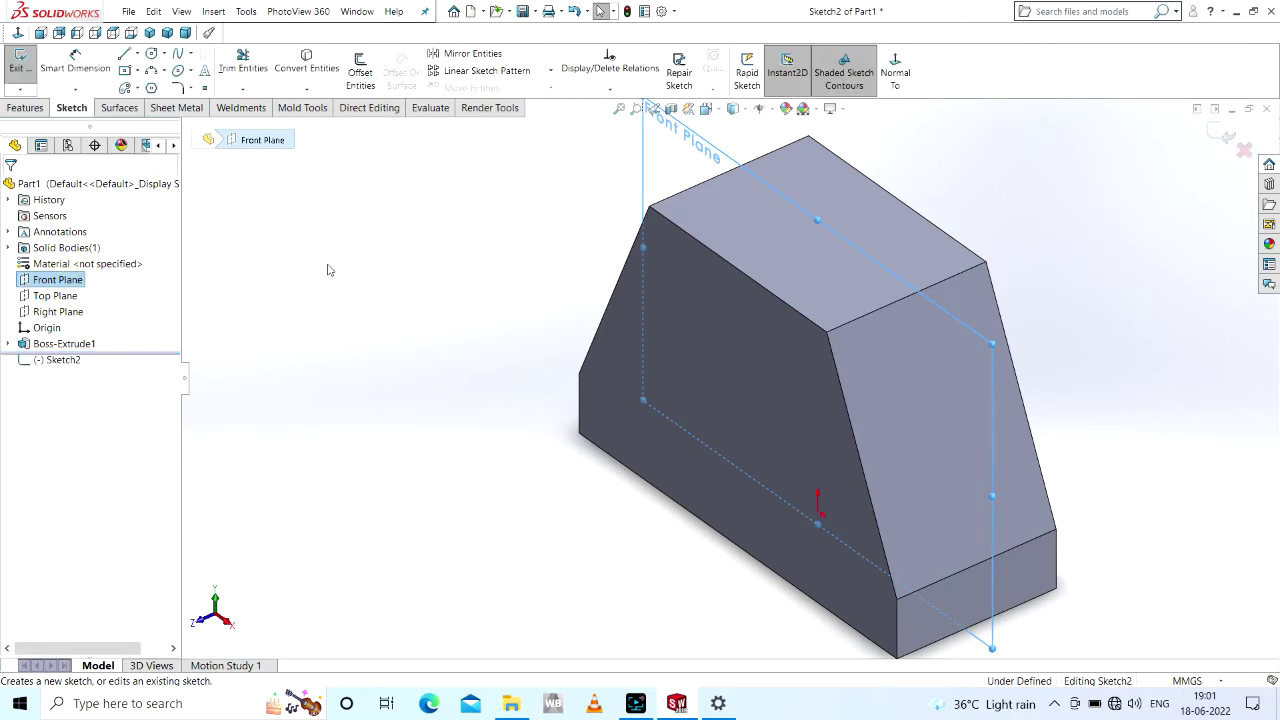
left_click(200, 57)
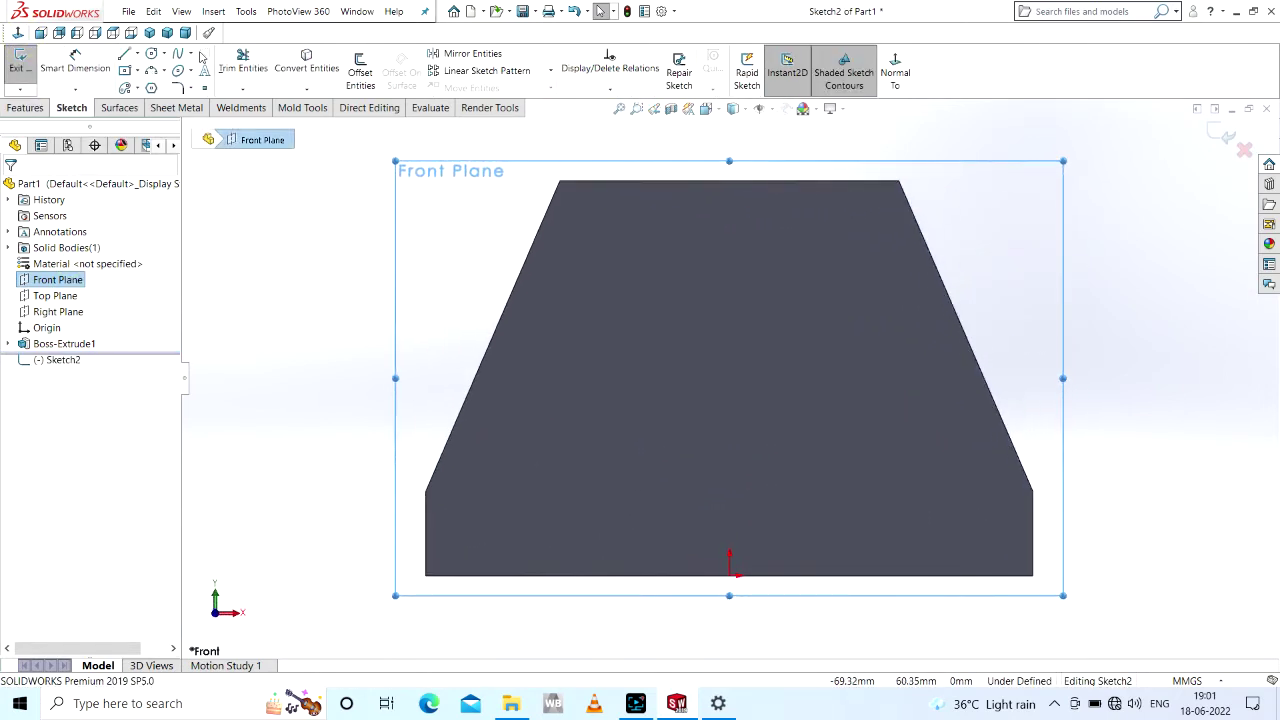
left_click(124, 53)
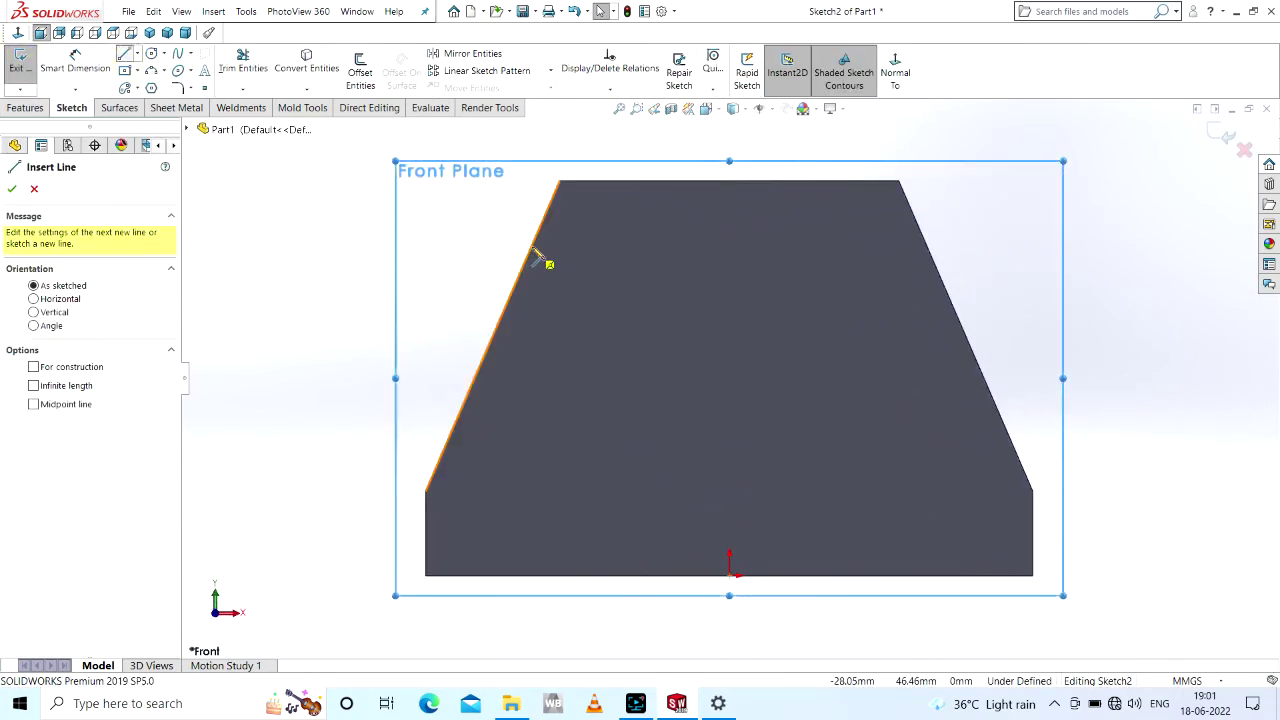
left_click_drag(535, 240, 447, 240)
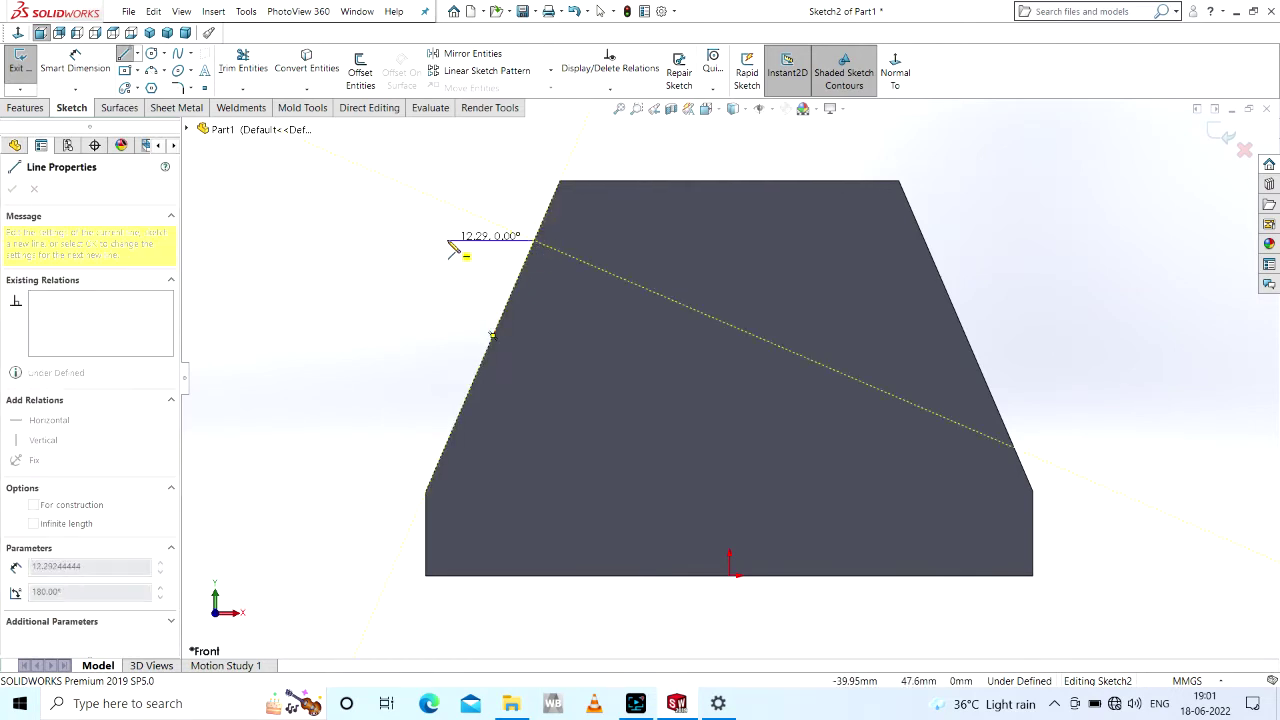
left_click(447, 240)
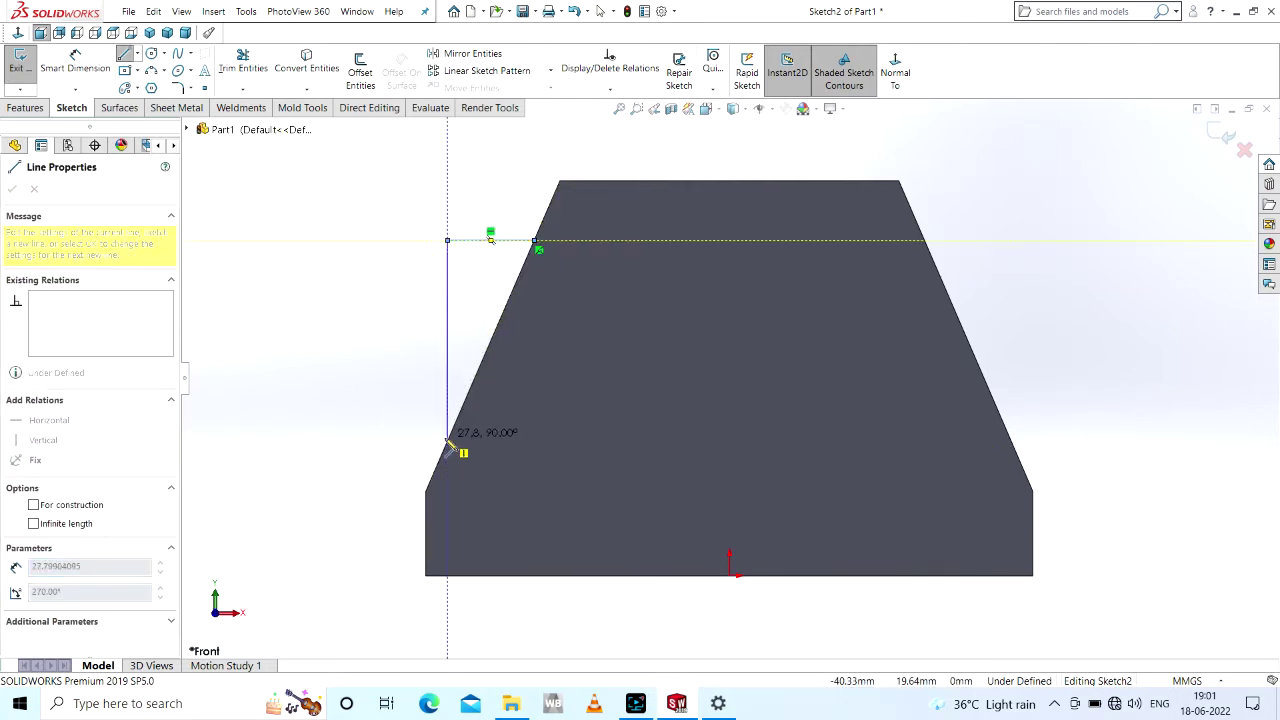
left_click(448, 444)
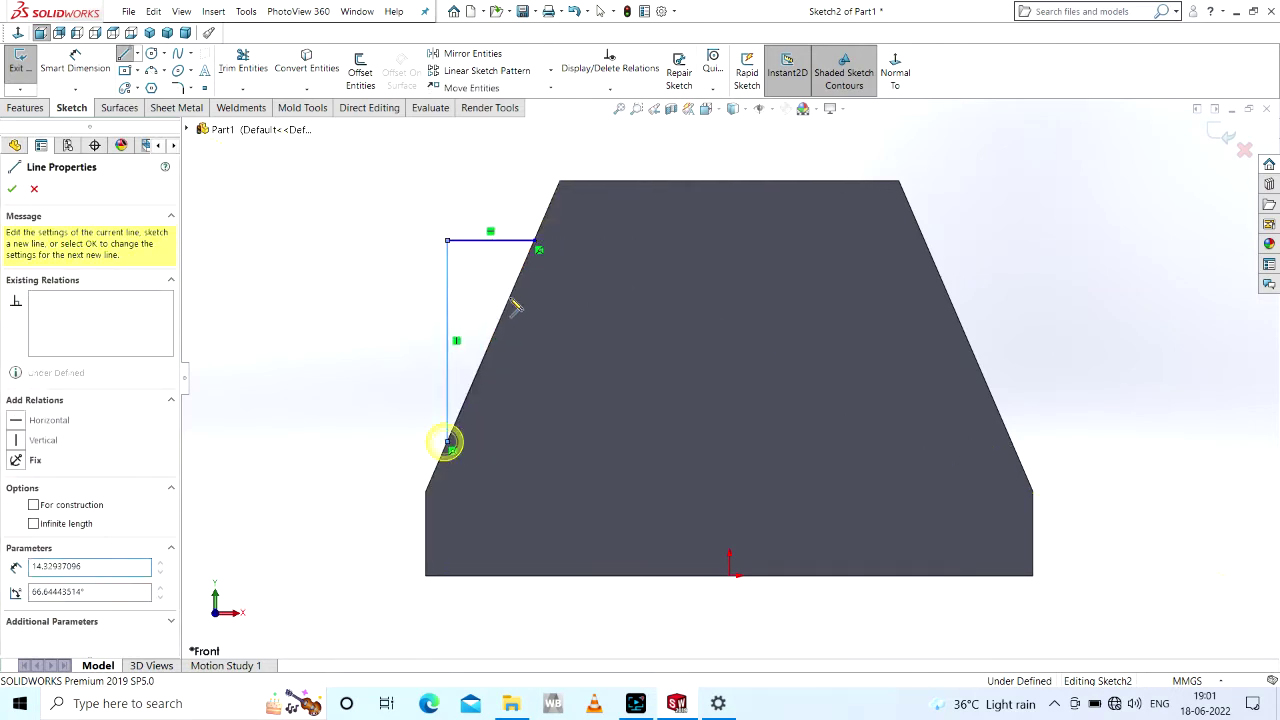
left_click(536, 241)
left_click(369, 331)
key("Escape")
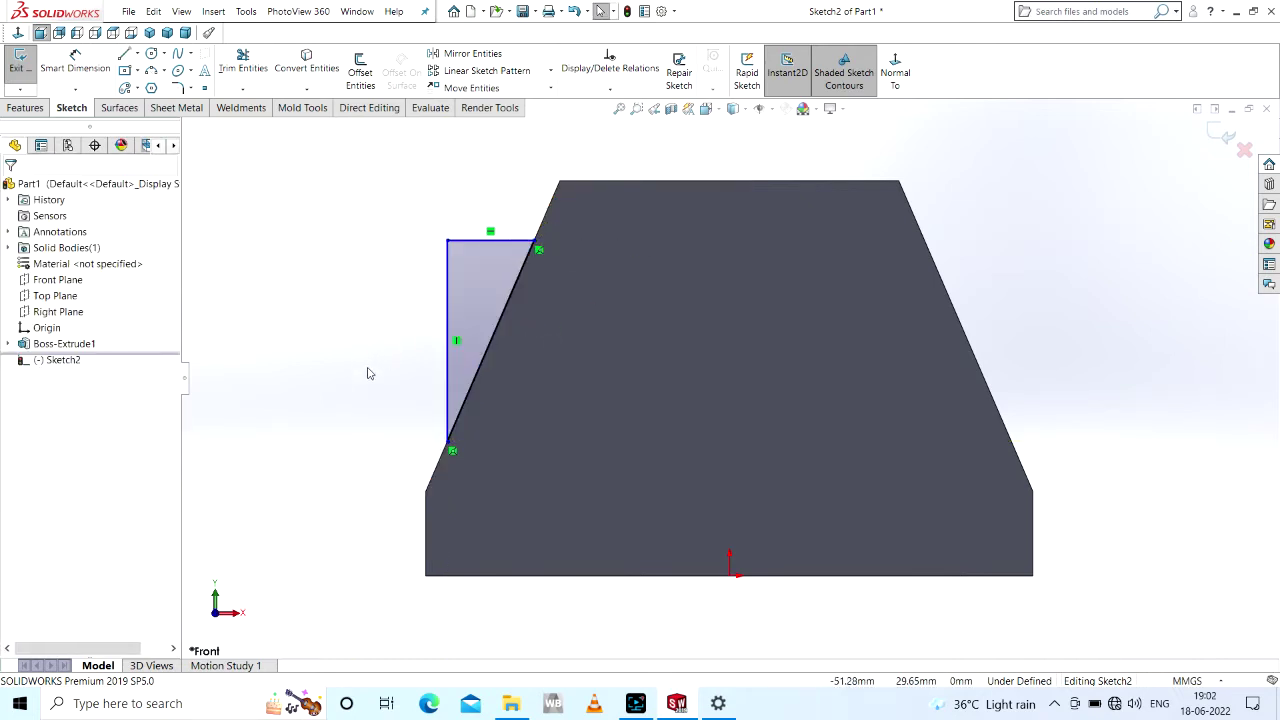
key("f")
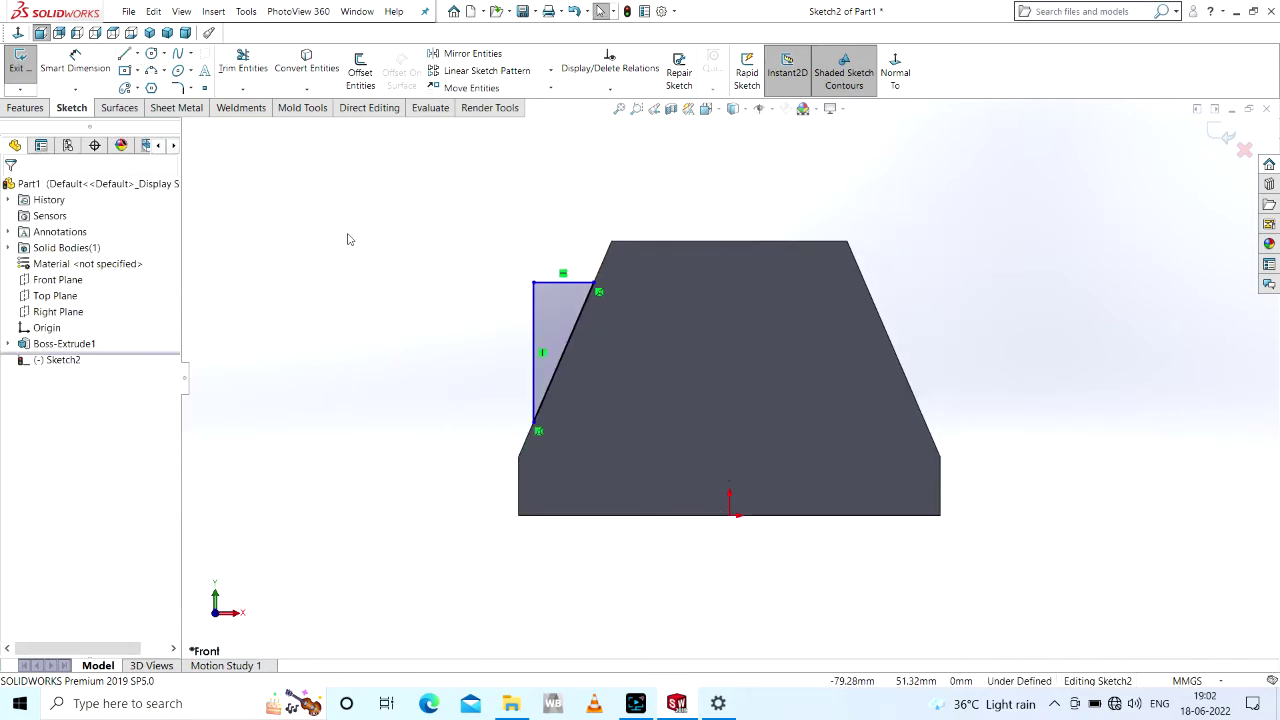
- Draw a vertical line from the origin up to the top edge
right_click_drag(371, 243, 440, 310)
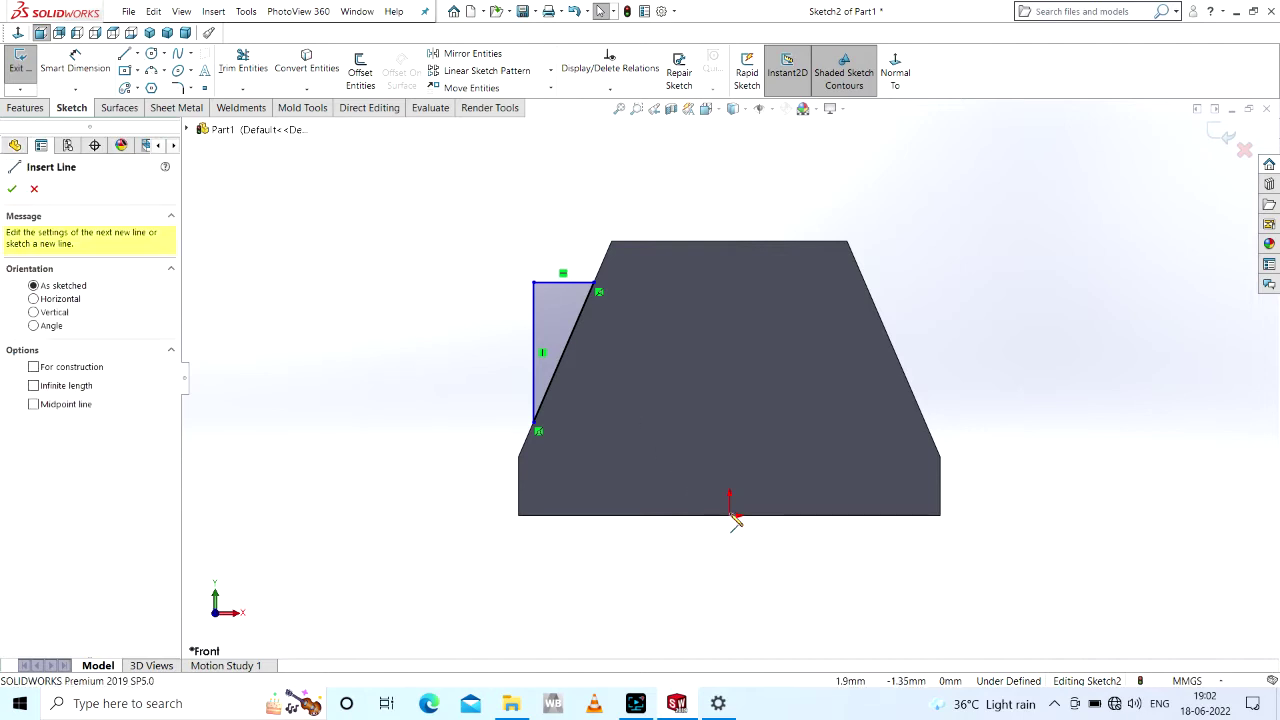
left_click(729, 515)
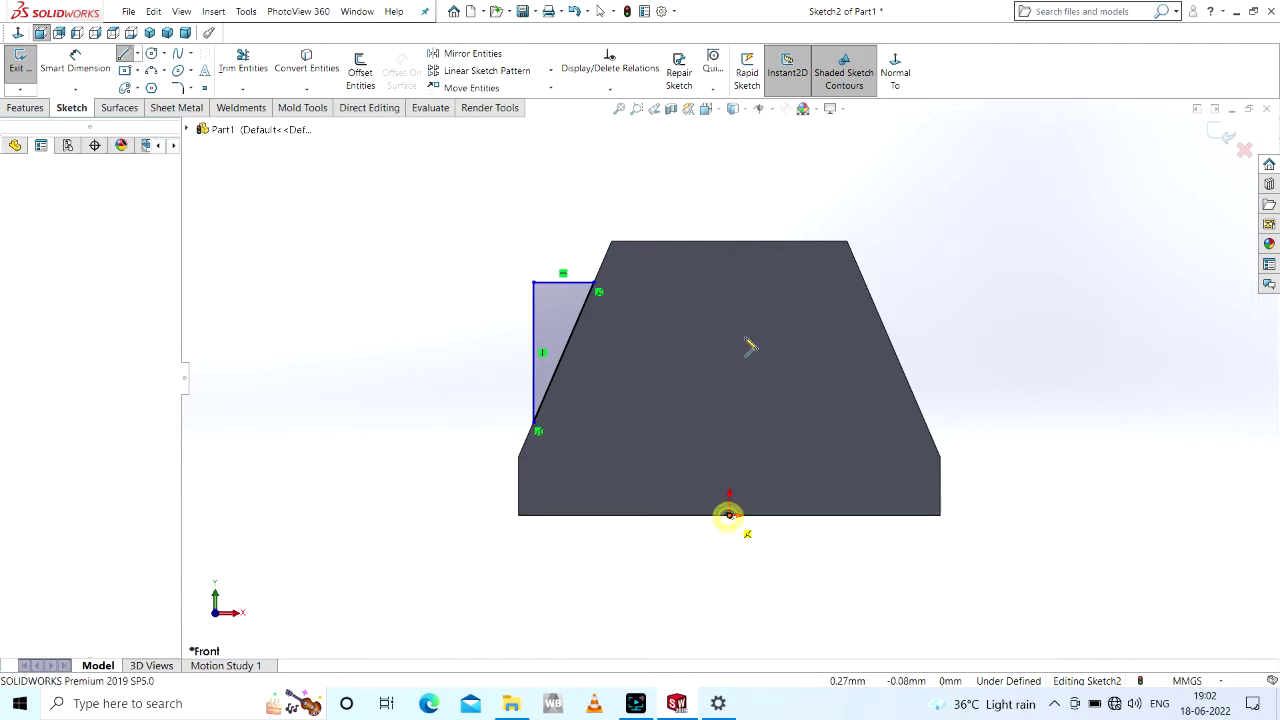
left_click(729, 241)
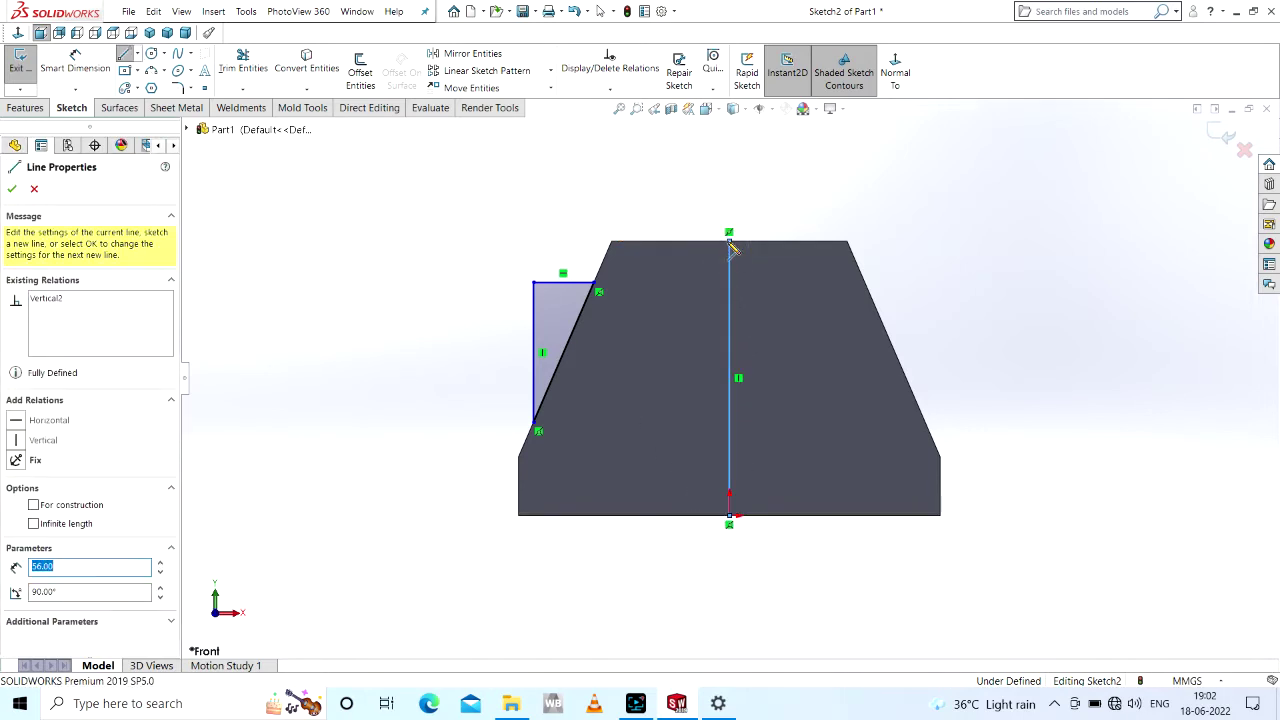
right_click(731, 247)
left_click(762, 240)
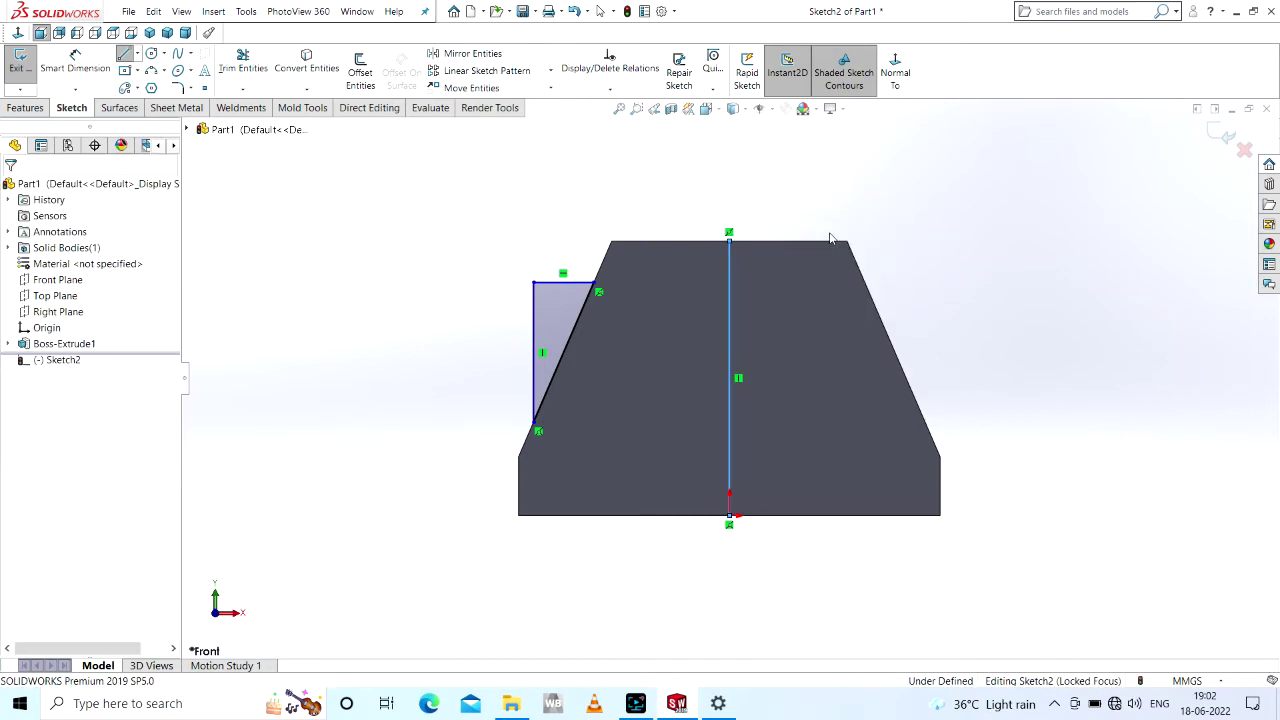
key("Escape")
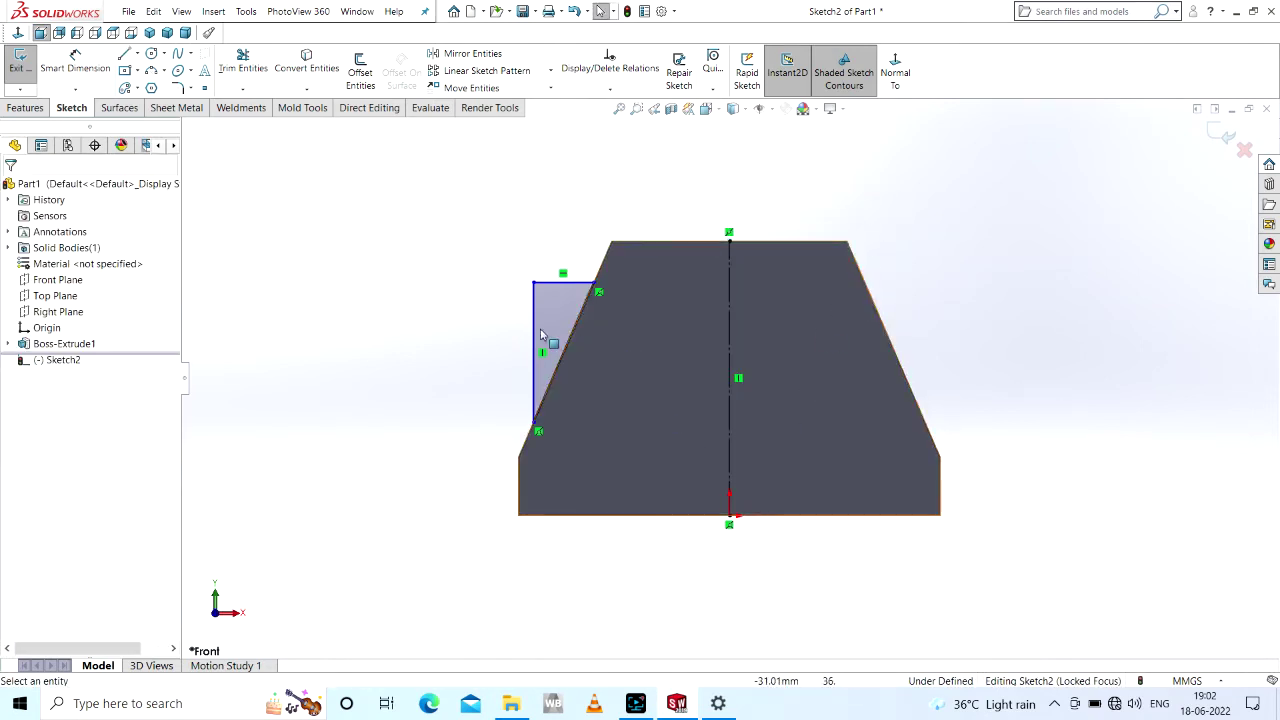
- Mirror the left rib triangle about the vertical line onto the right slope
left_click(468, 53)
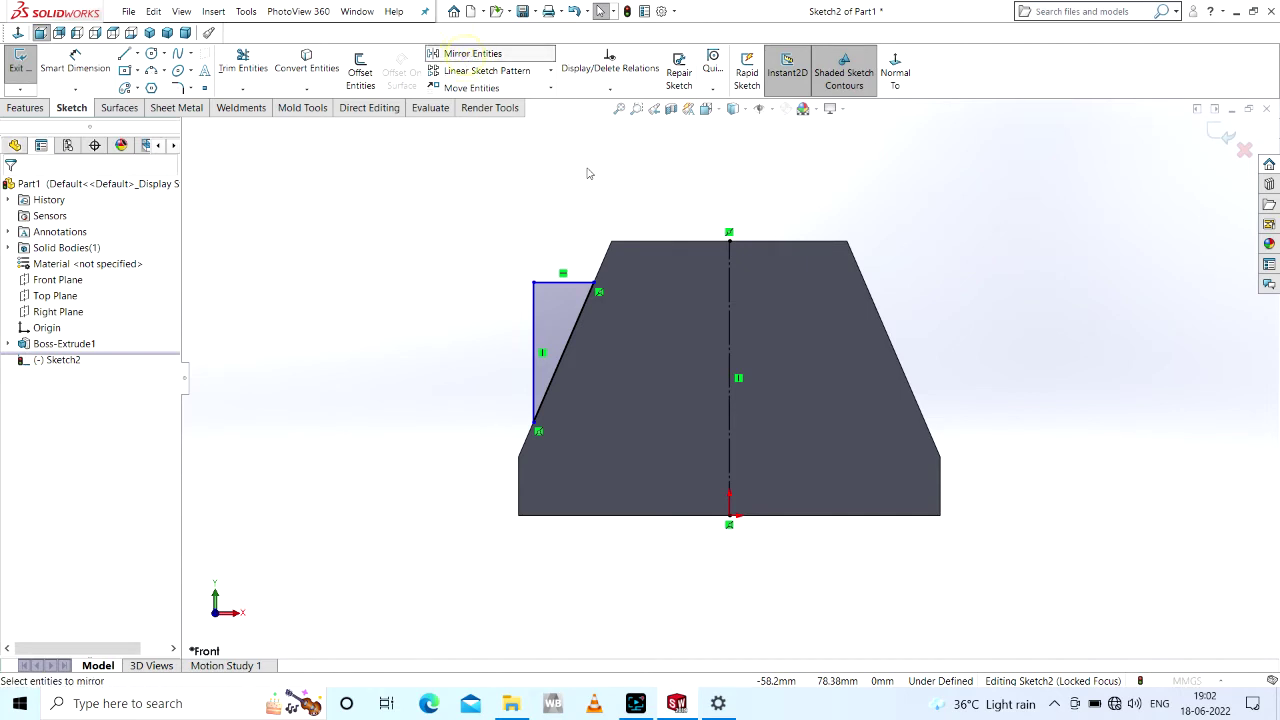
left_click_drag(469, 221, 620, 446)
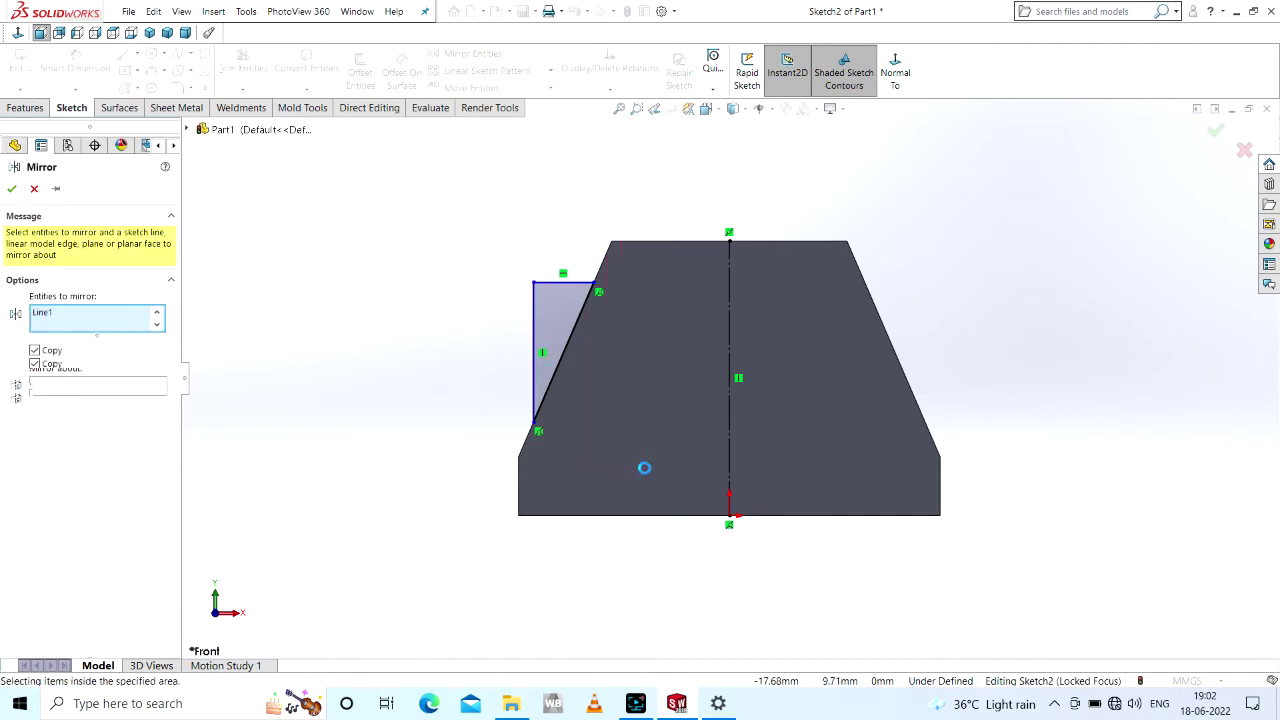
left_click(57, 414)
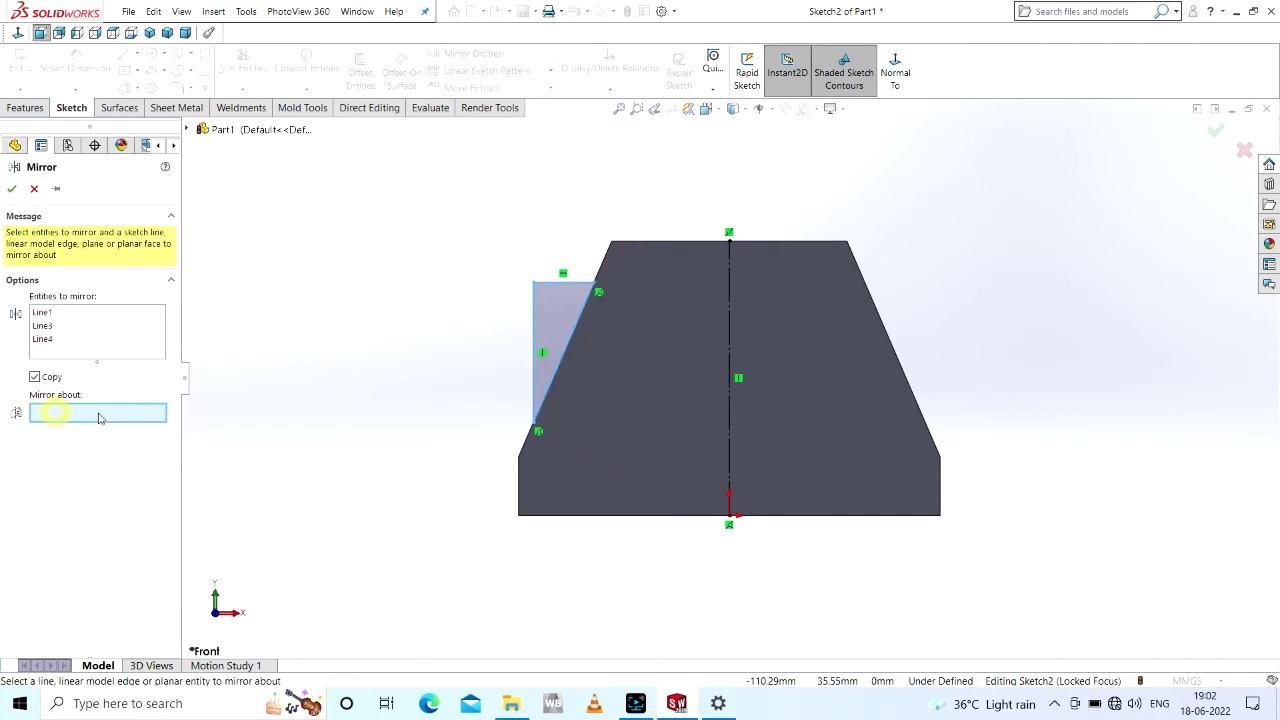
left_click(738, 381)
right_click(738, 381)
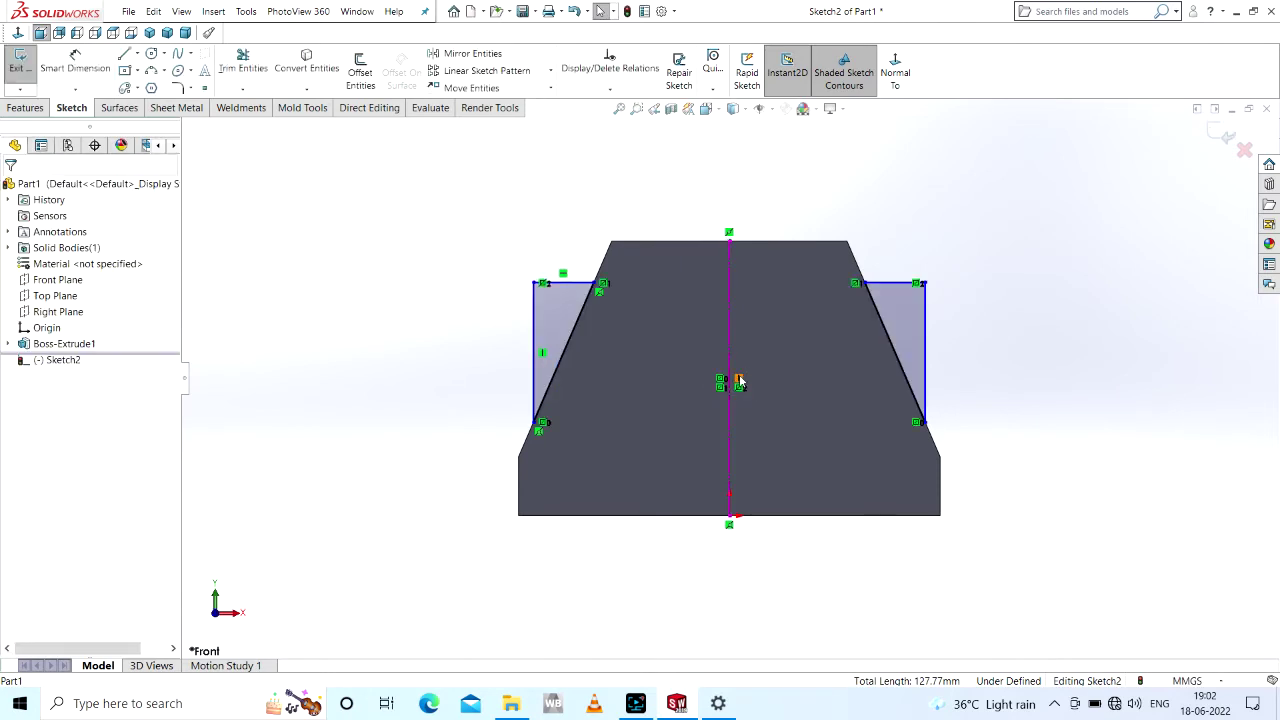
- Dimension the outer vertical lines 76 mm apart and the triangle tops 5 mm below the top edge
key("d")
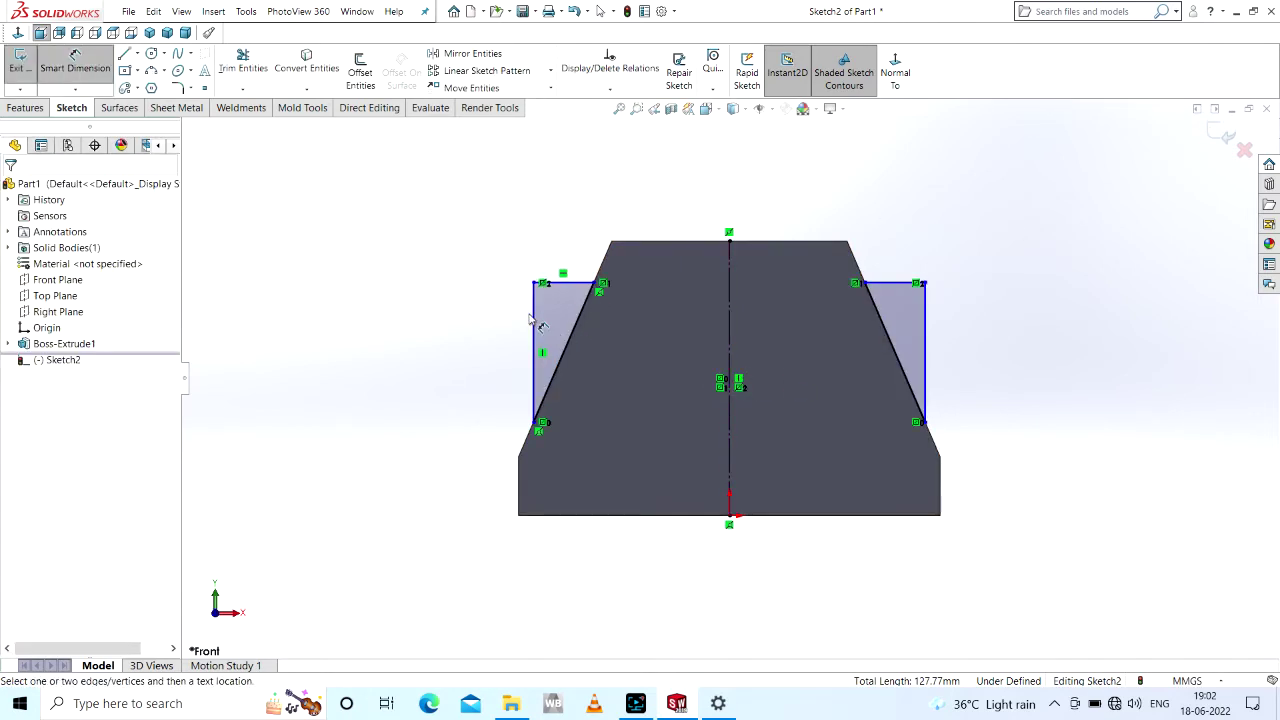
left_click(536, 314)
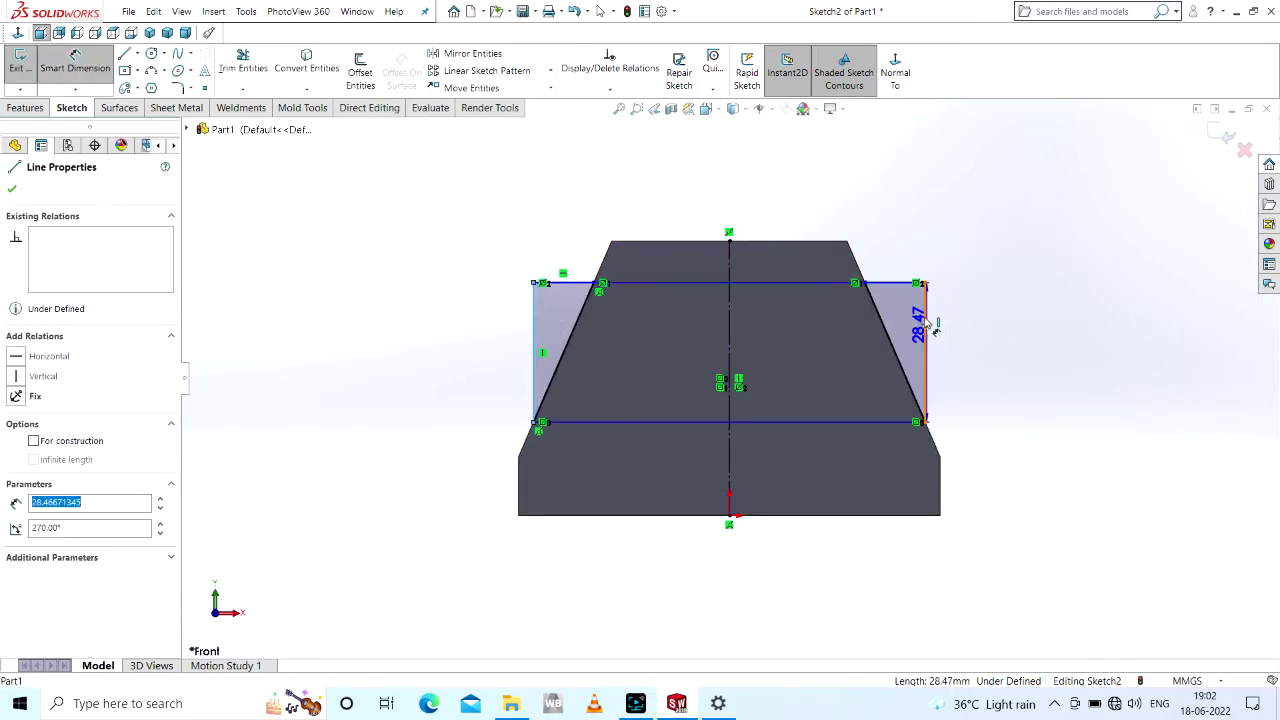
left_click(924, 330)
left_click(728, 177)
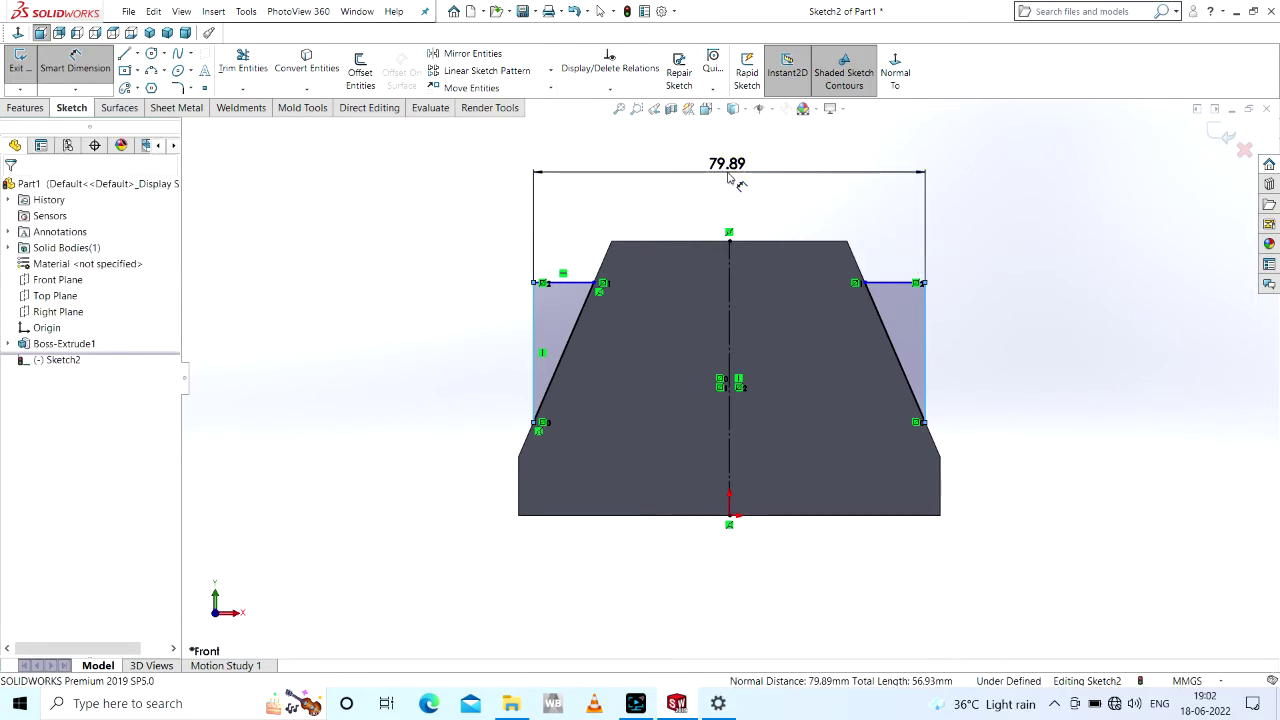
type("76")
key("Return")
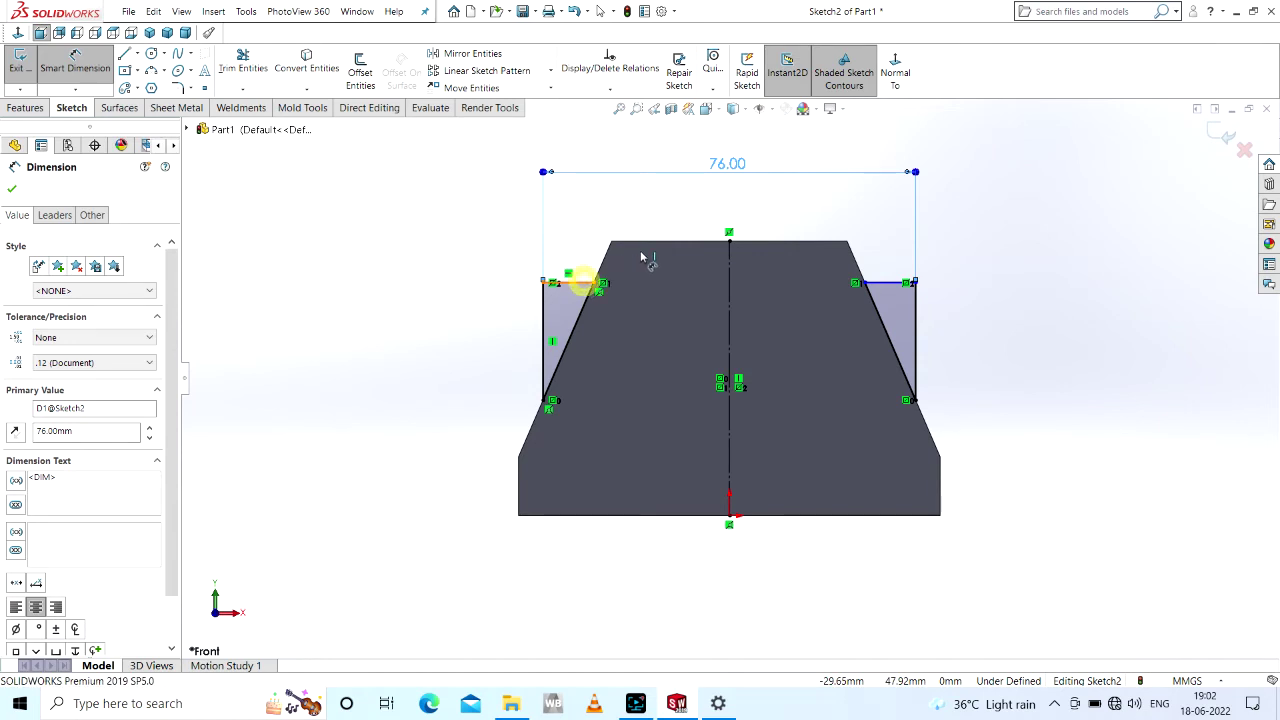
left_click(583, 283)
left_click(640, 241)
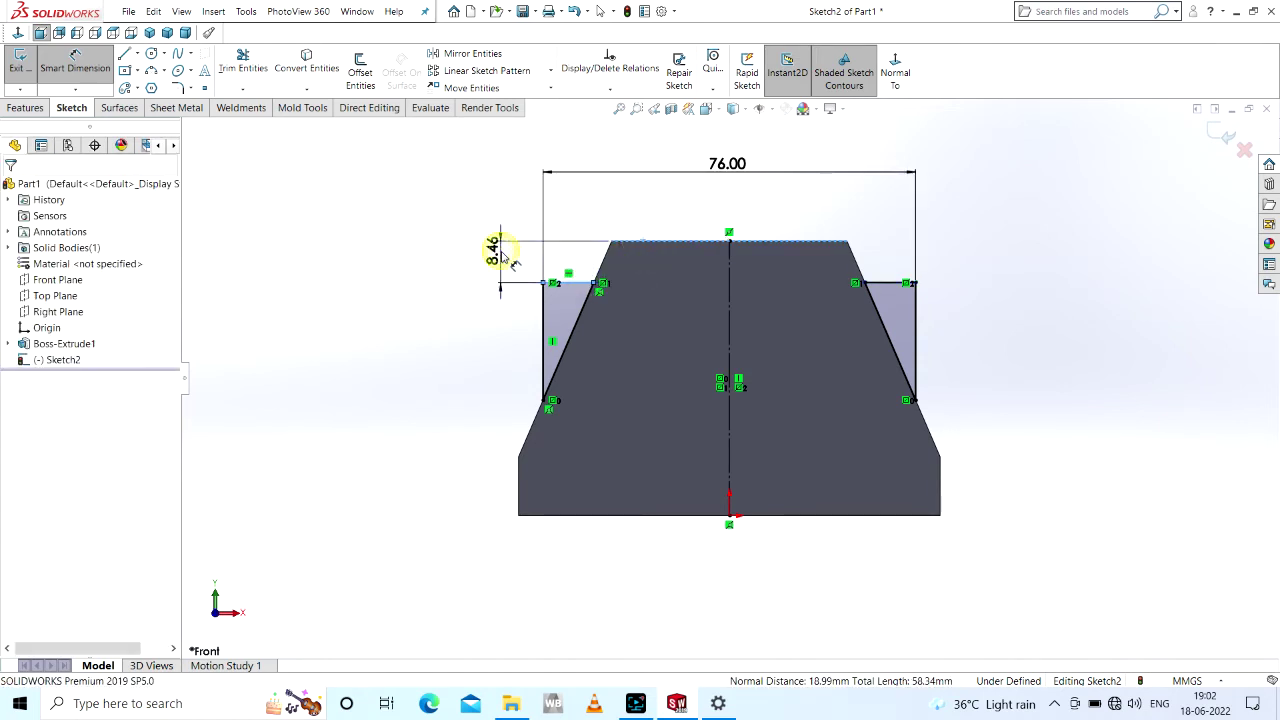
left_click(505, 258)
type("5")
key("Return")
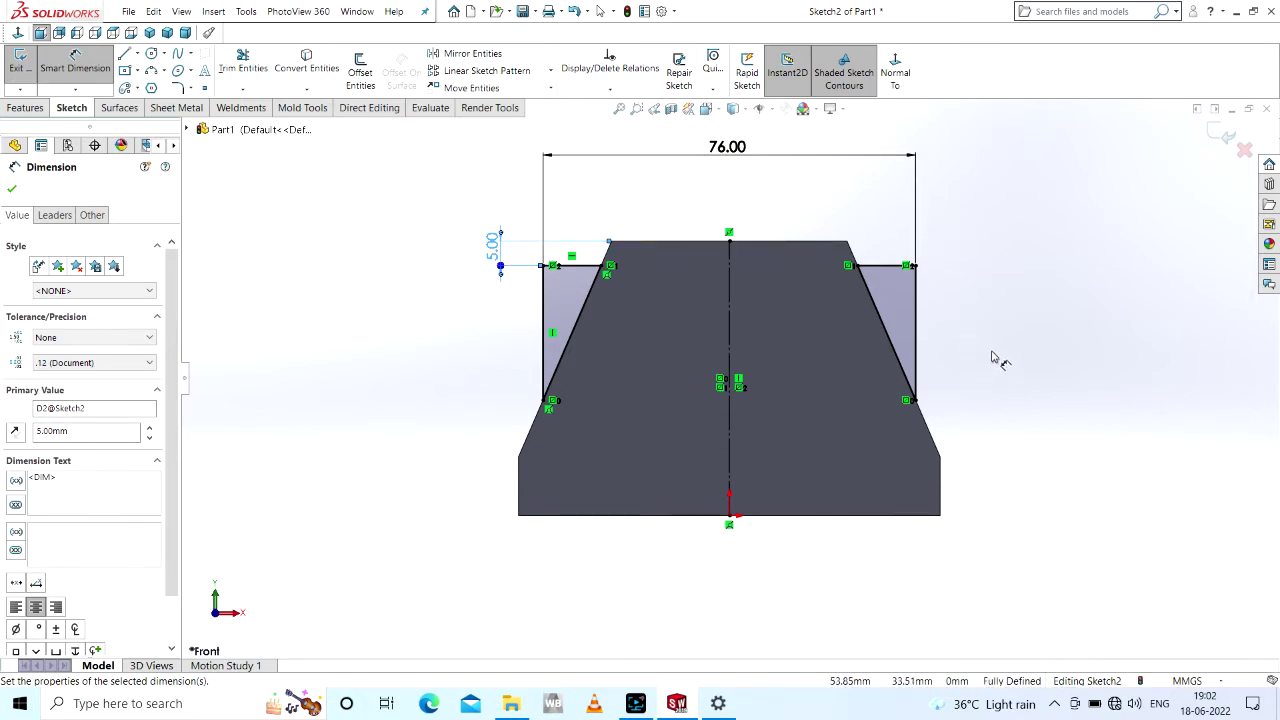
left_click(12, 191)
- Extrude both rib triangles 18 mm Mid Plane as Boss-Extrude2 on the sloped sides
middle_click_drag(466, 337, 416, 393)
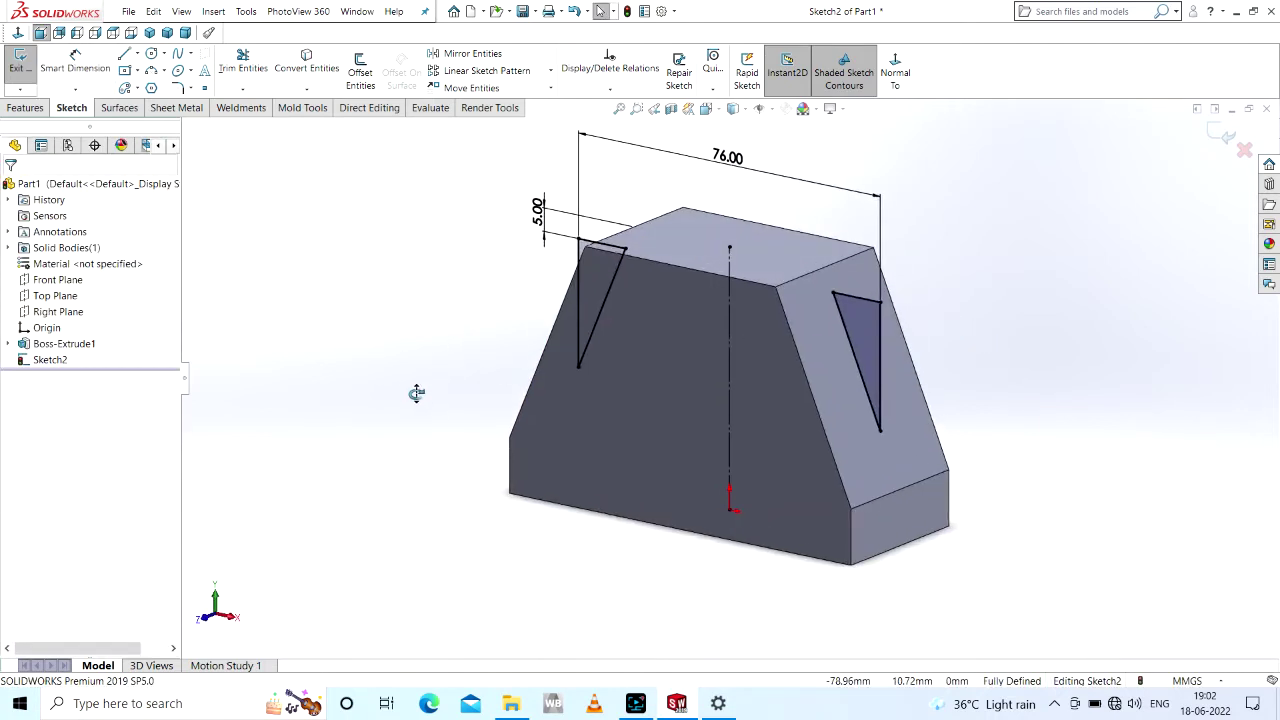
left_click(22, 108)
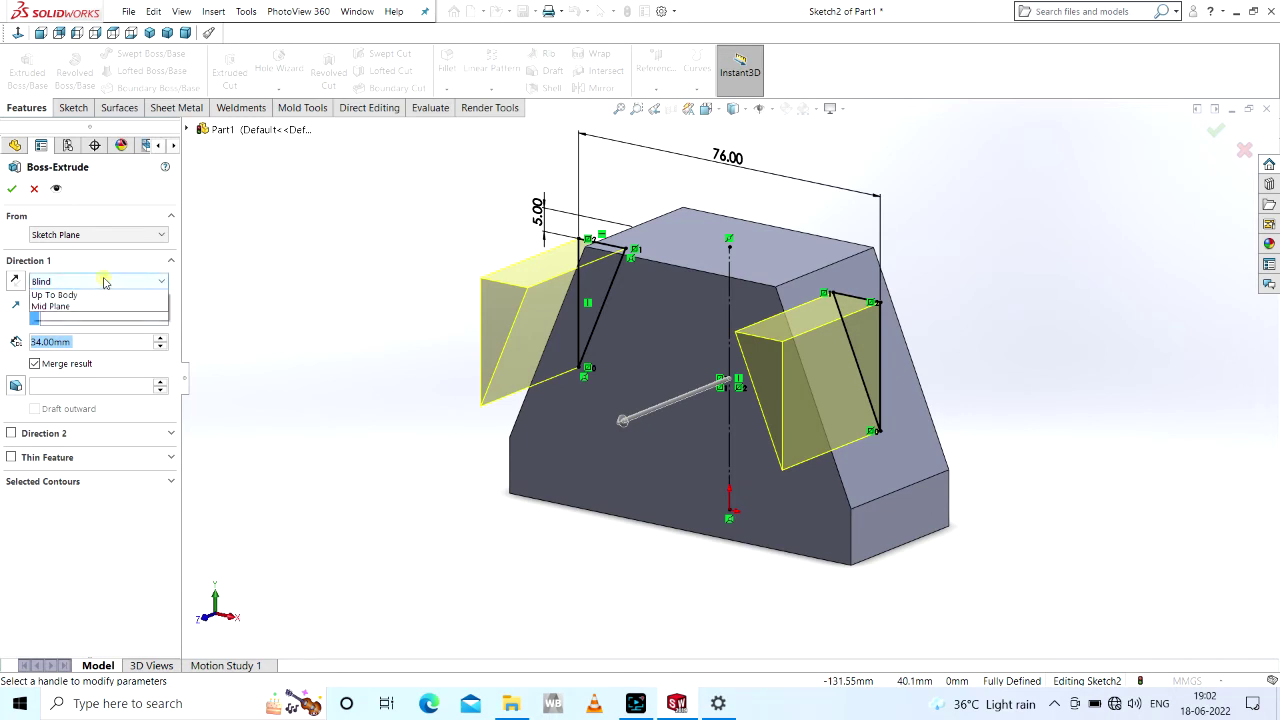
left_click(87, 366)
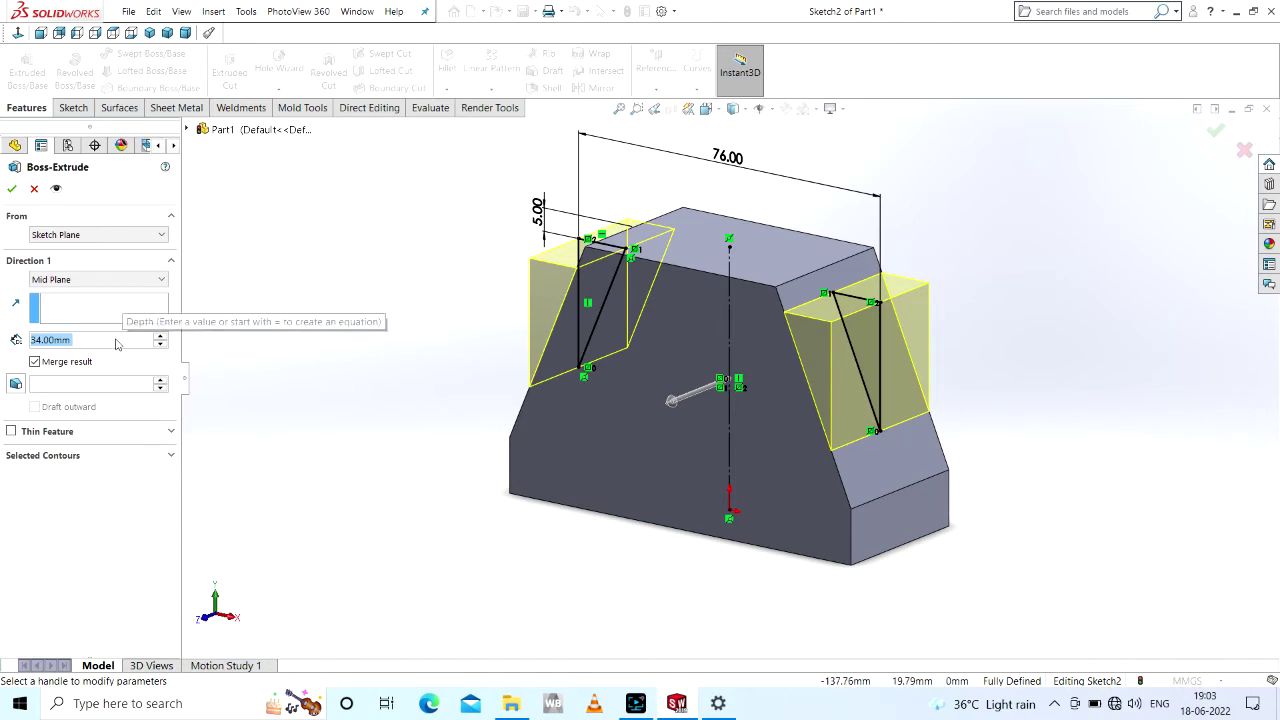
type("18")
key("Return")
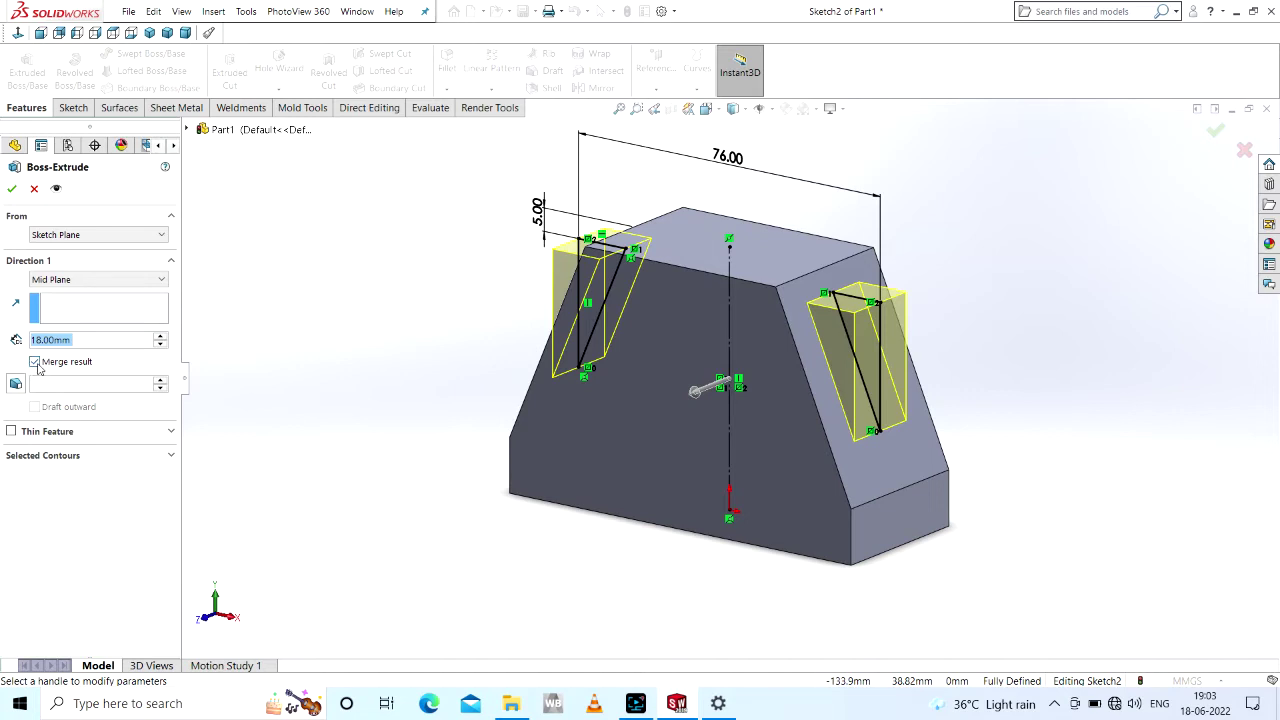
left_click(11, 190)
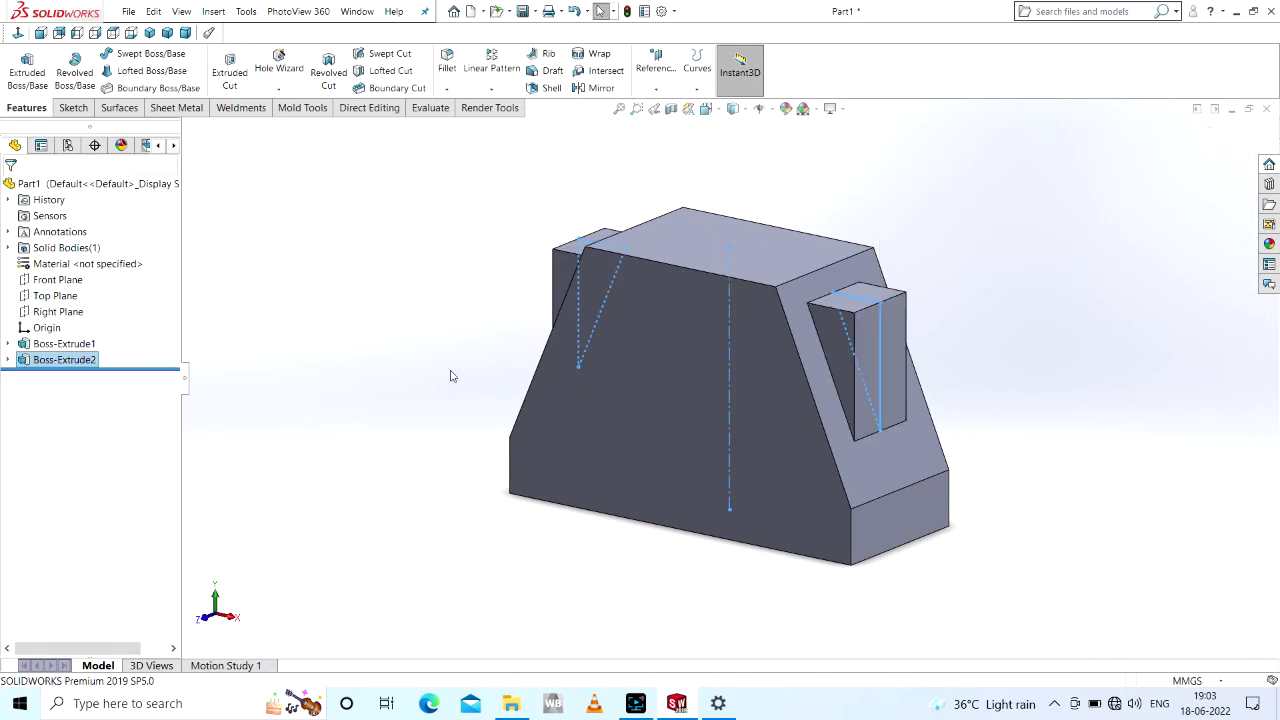
- Show the part in Front view, tilt it, and select the main block's top face
left_click(466, 329)
key("ctrl+1")
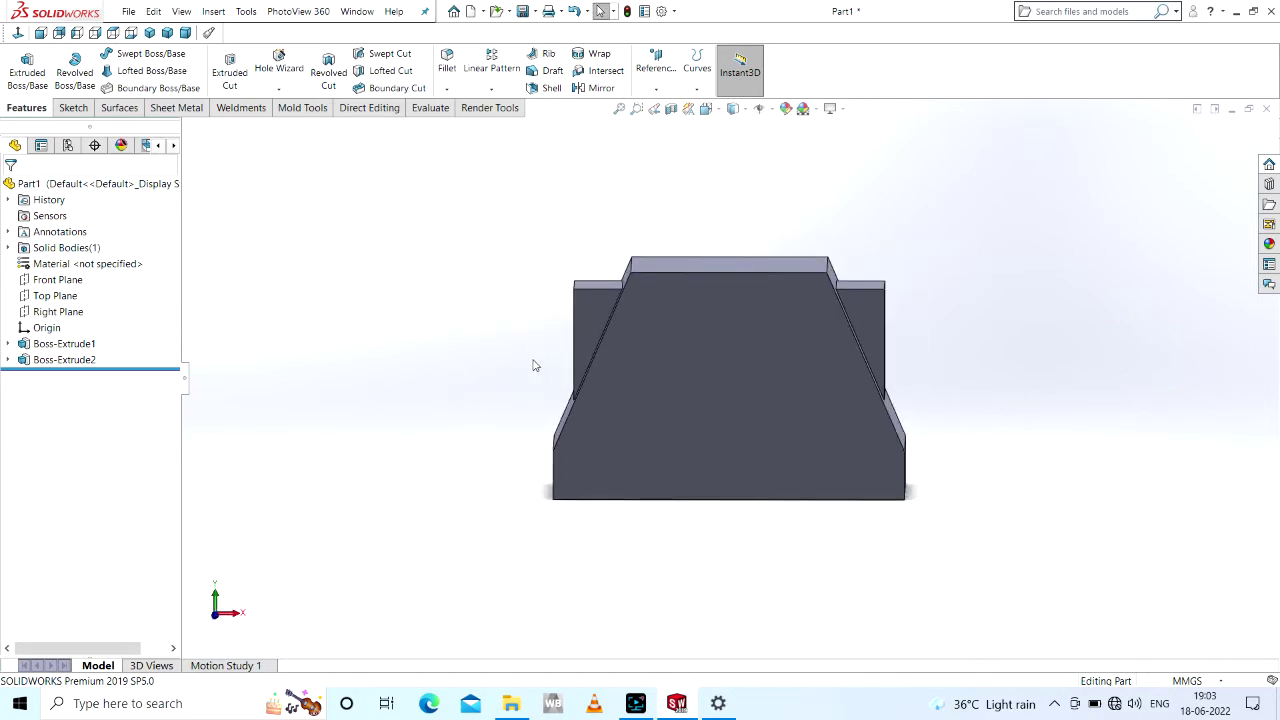
middle_click_drag(534, 365, 506, 463)
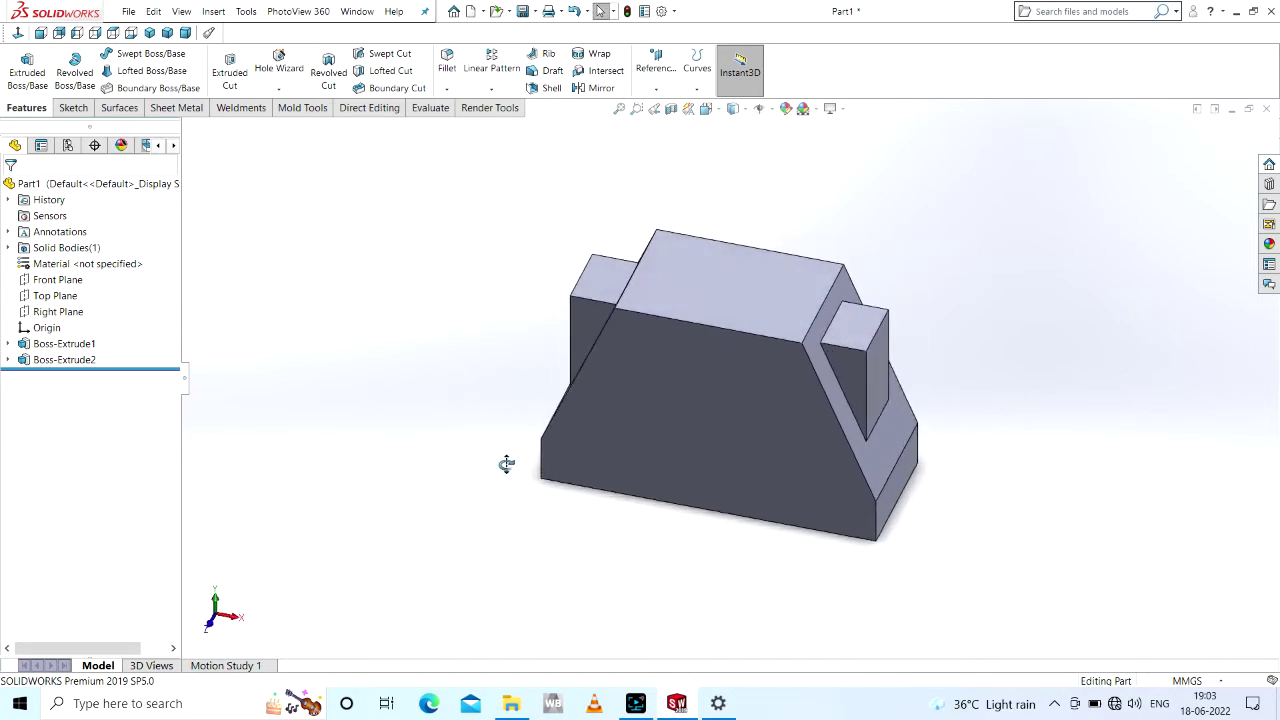
left_click(741, 311)
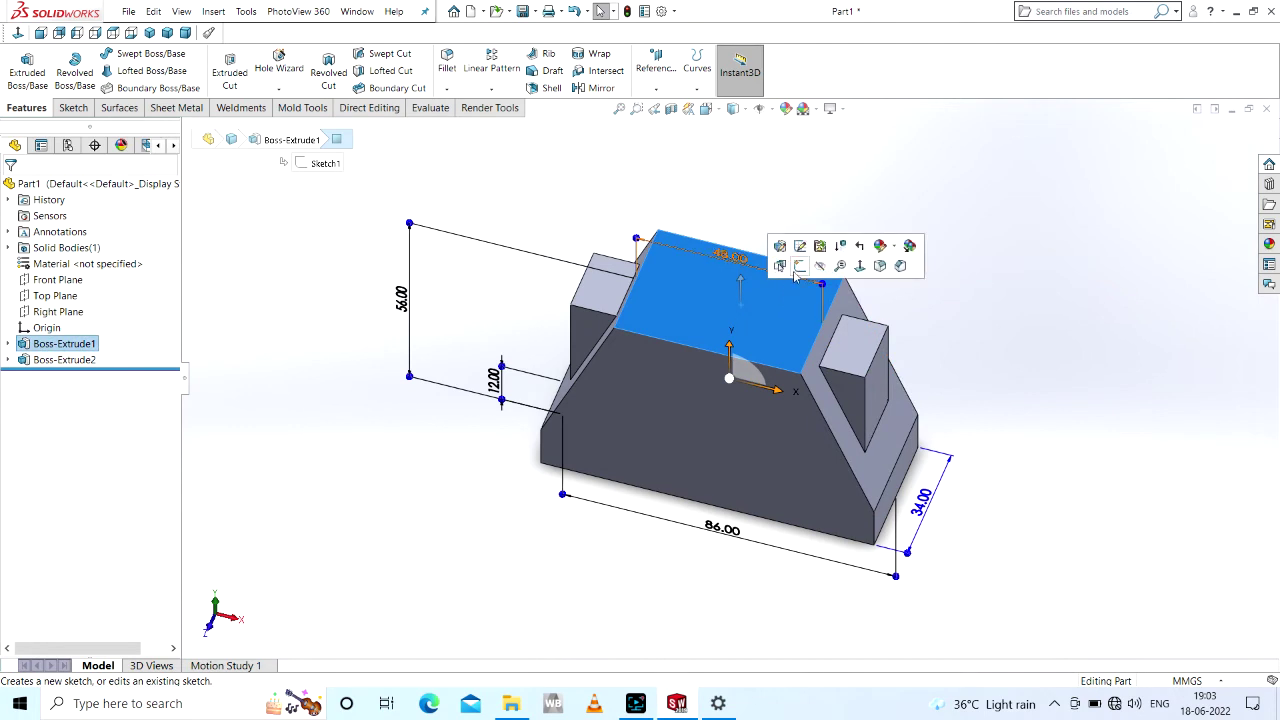
- On the top face, draw a corner rectangle at the front edge and a vertical centreline
left_click(802, 268)
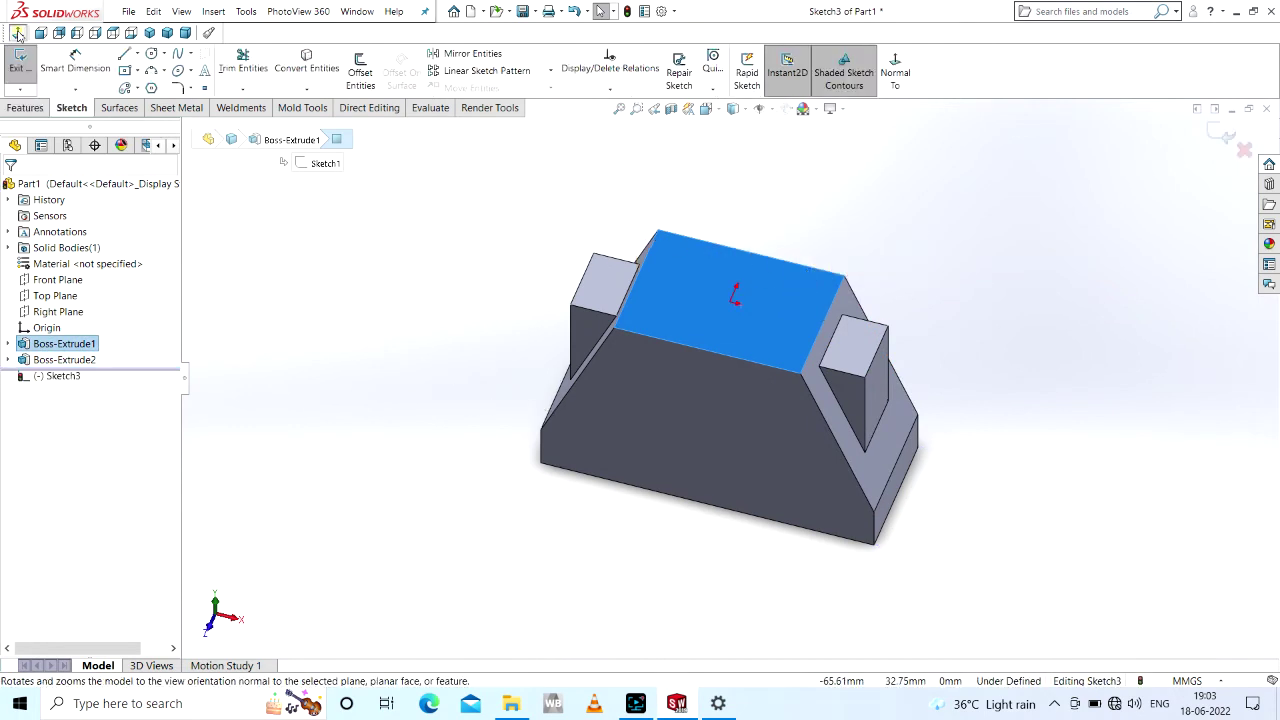
left_click(137, 71)
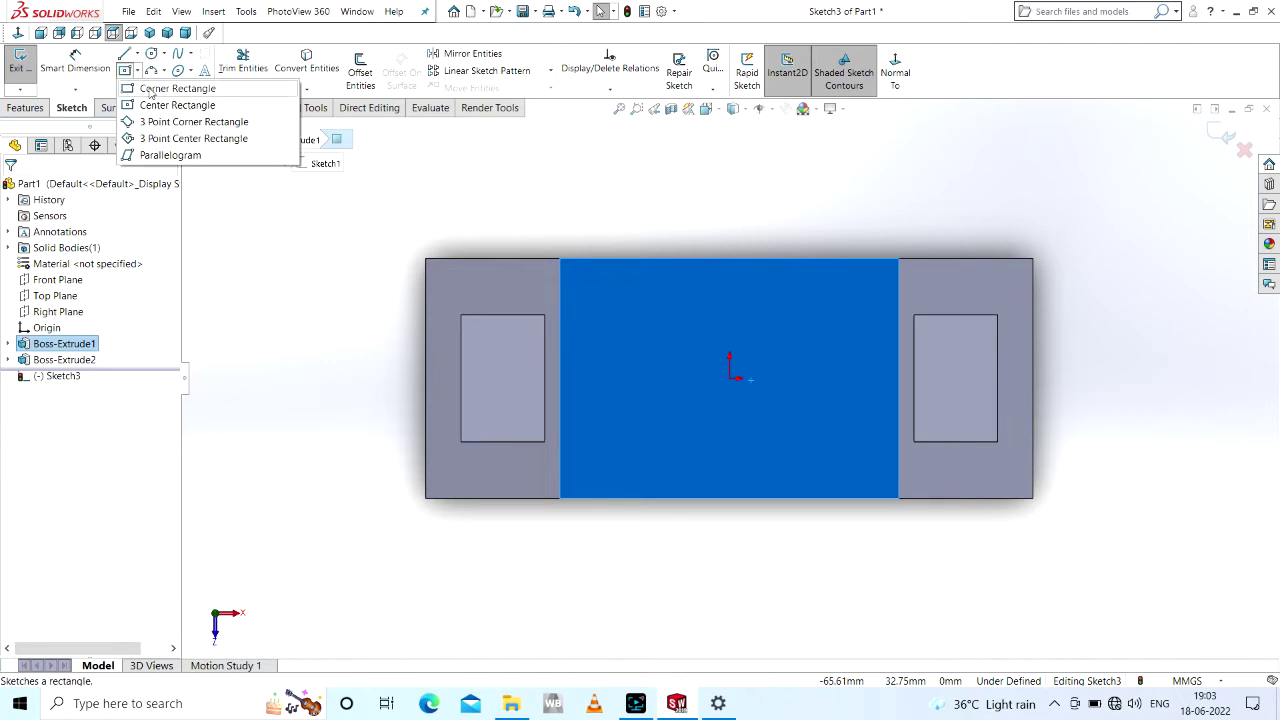
left_click(150, 90)
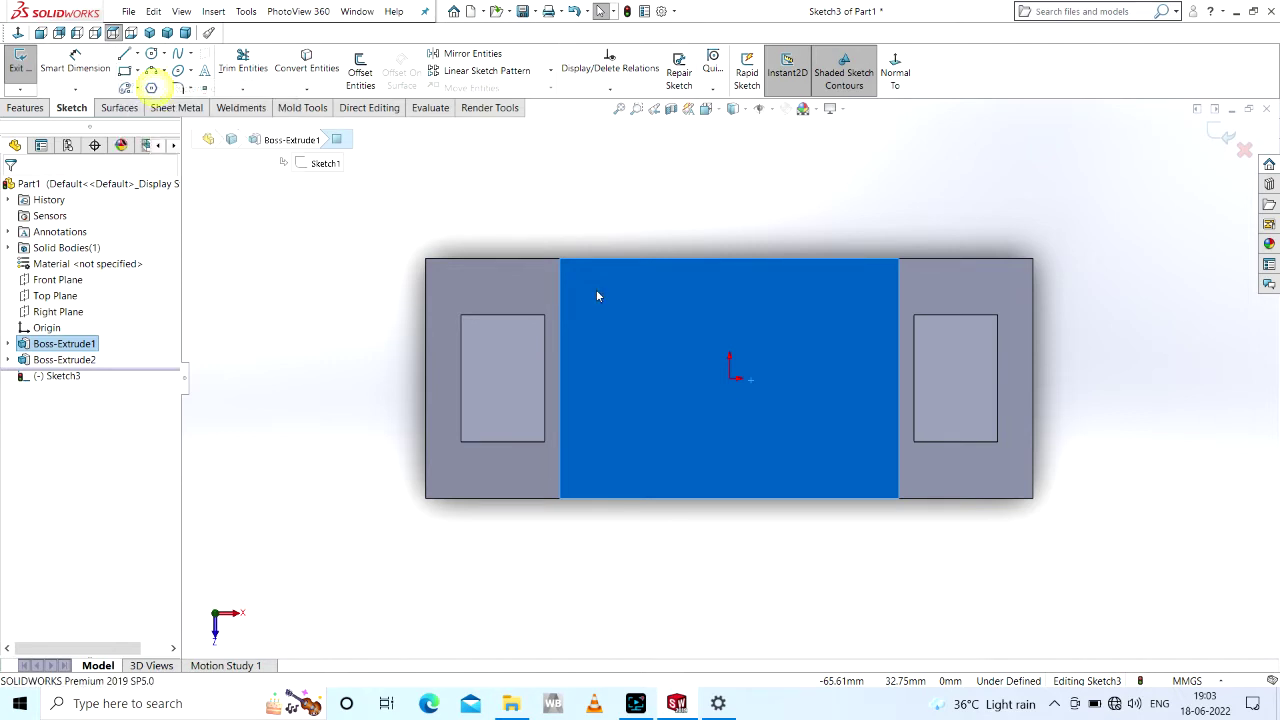
left_click(669, 498)
left_click(805, 445)
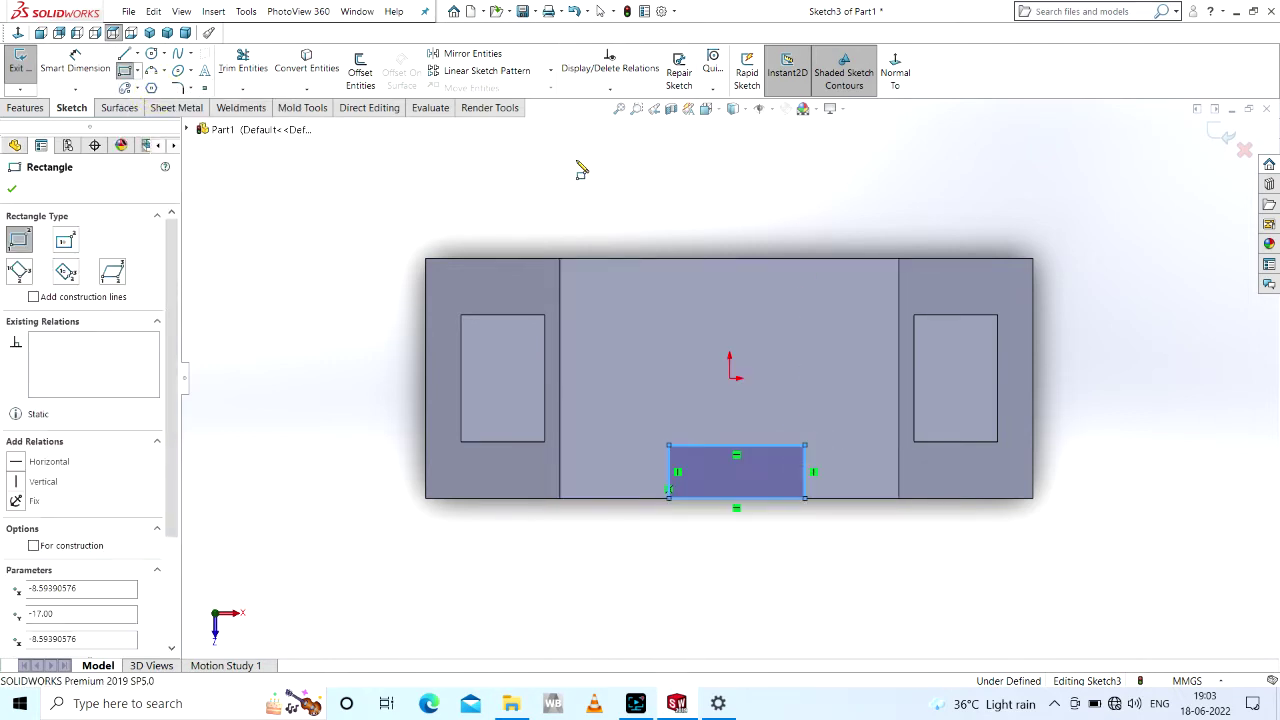
left_click(137, 53)
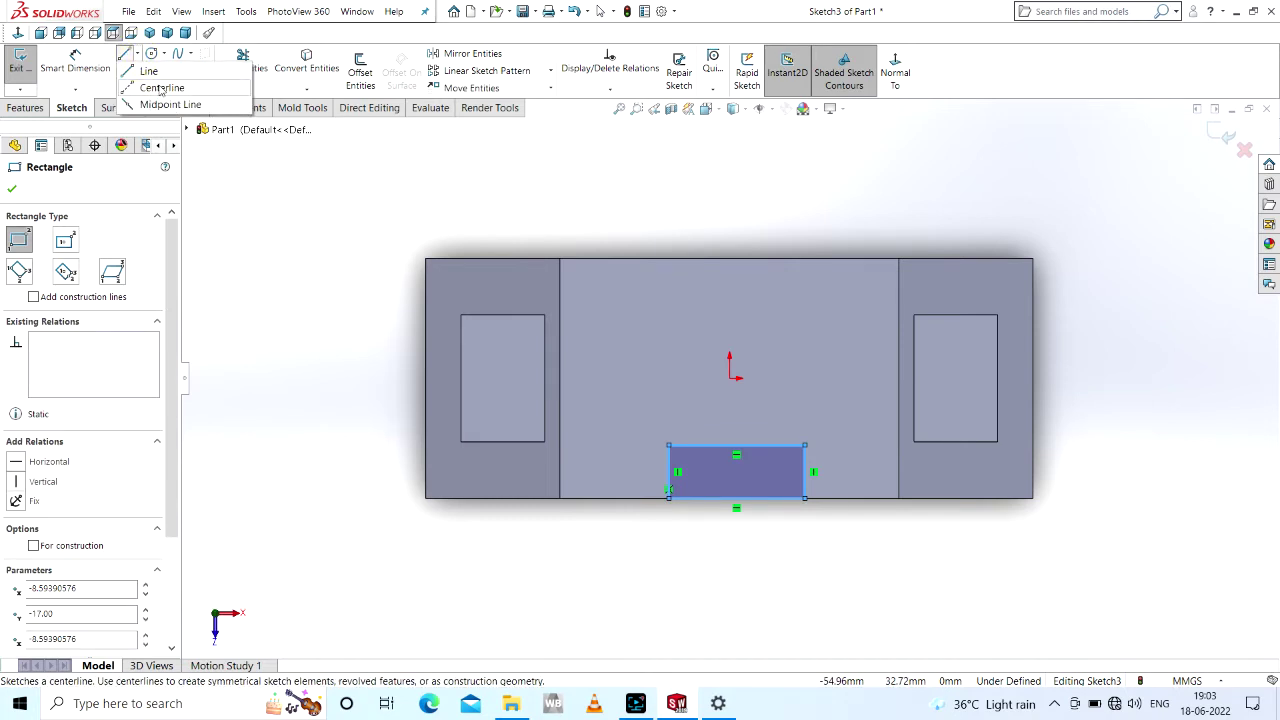
left_click(161, 89)
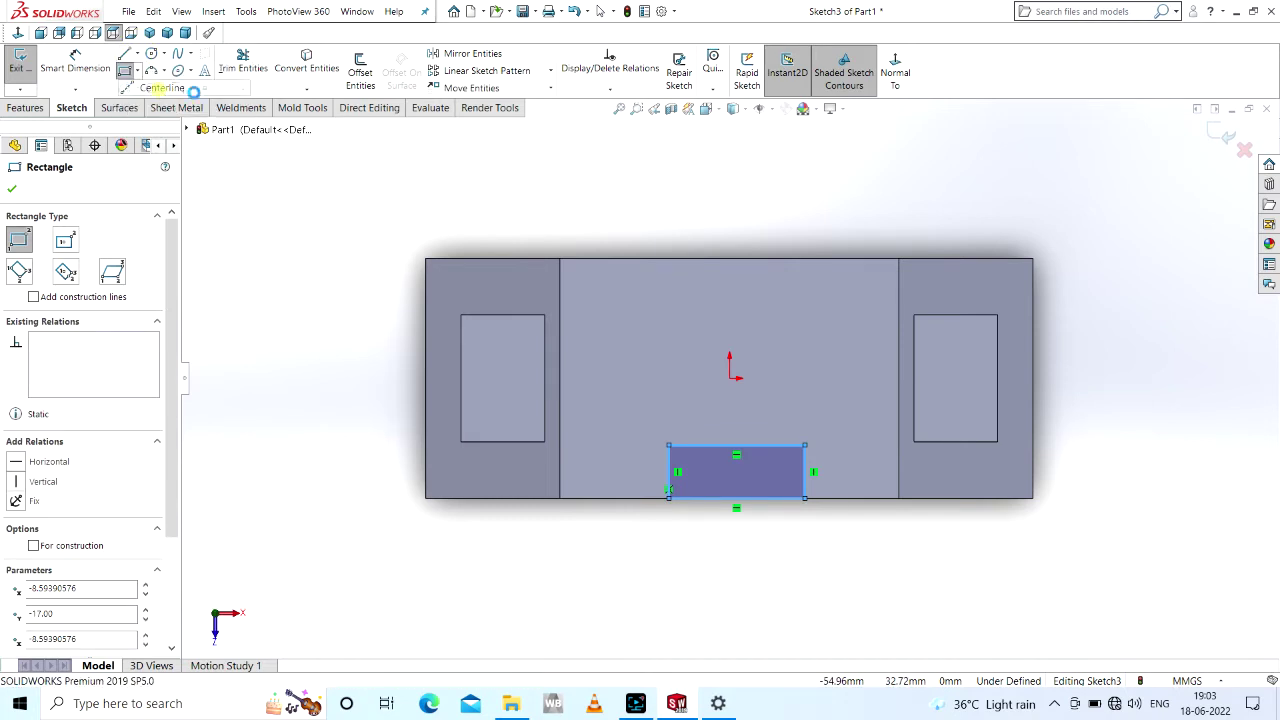
left_click(729, 258)
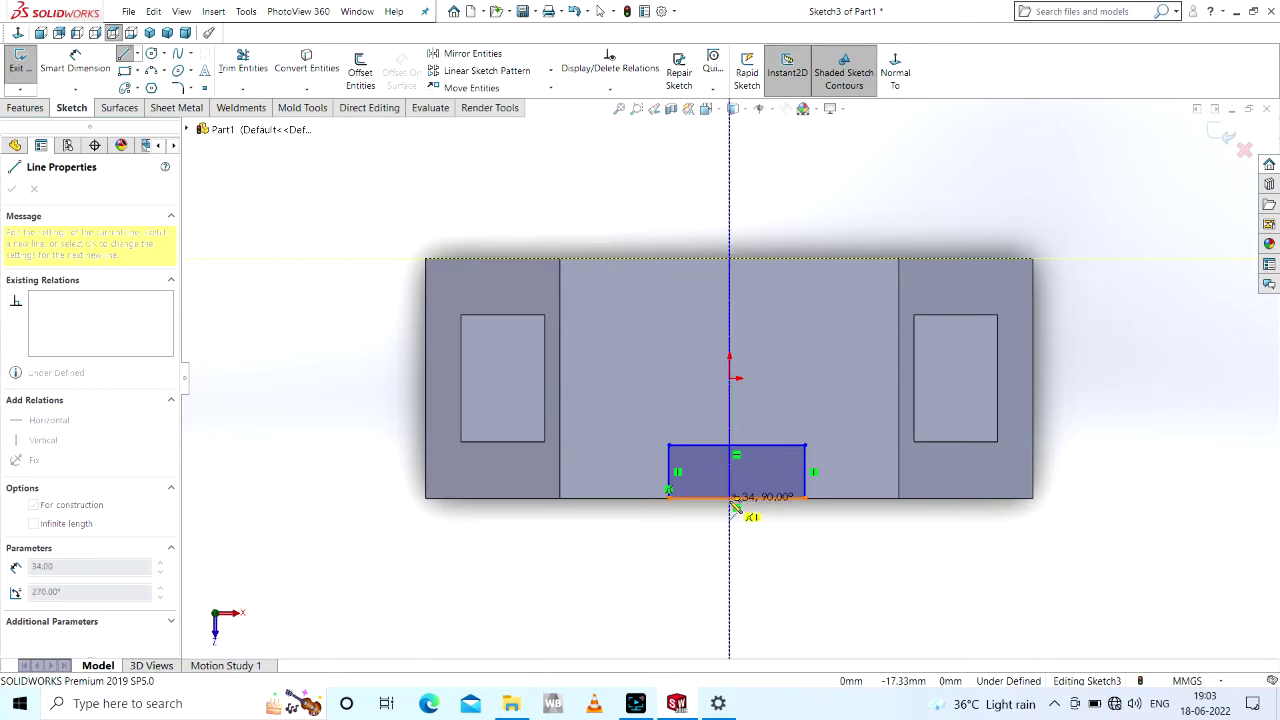
left_click(730, 498)
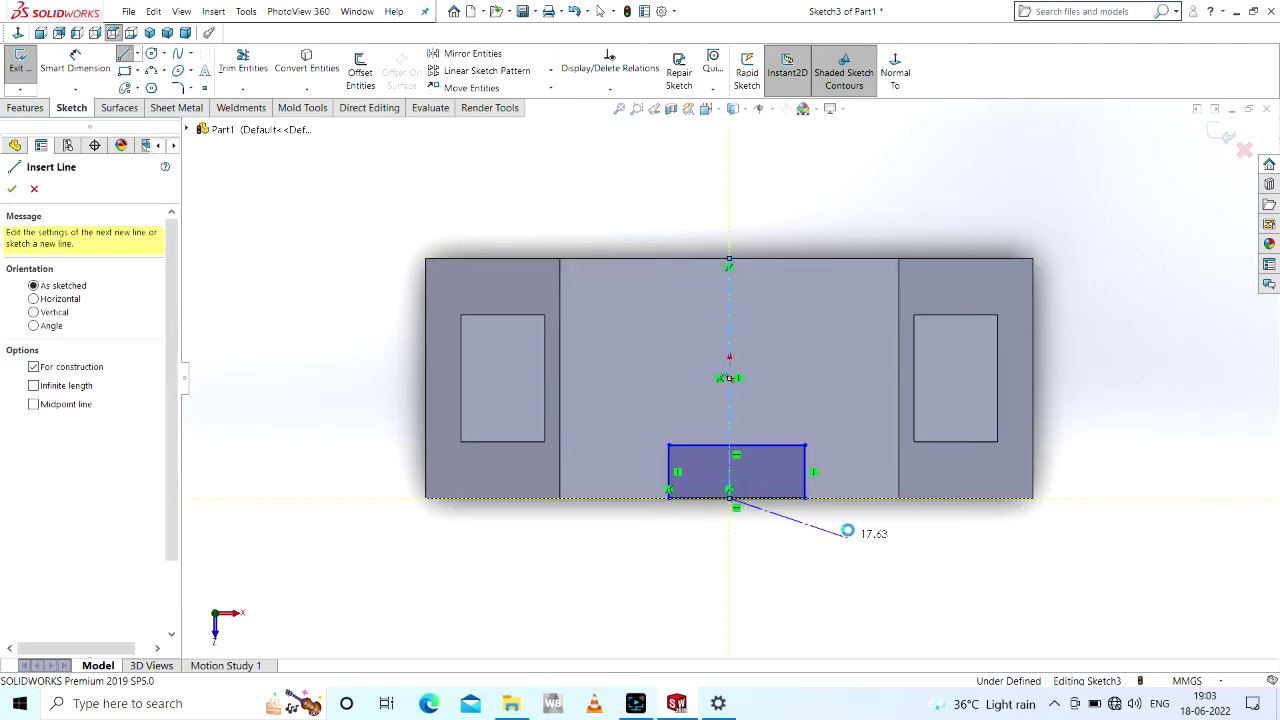
key("Escape")
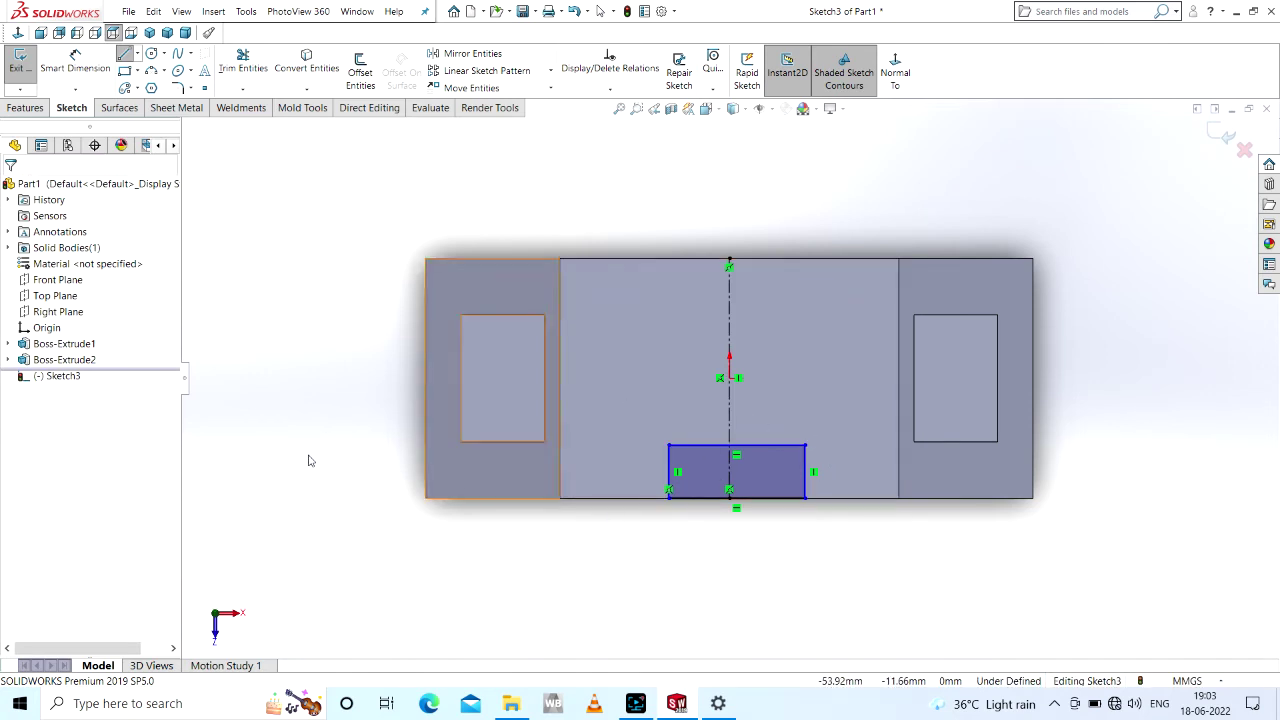
- Dimension the rectangle 8 mm tall and 18 mm wide
right_click_drag(315, 440, 343, 337)
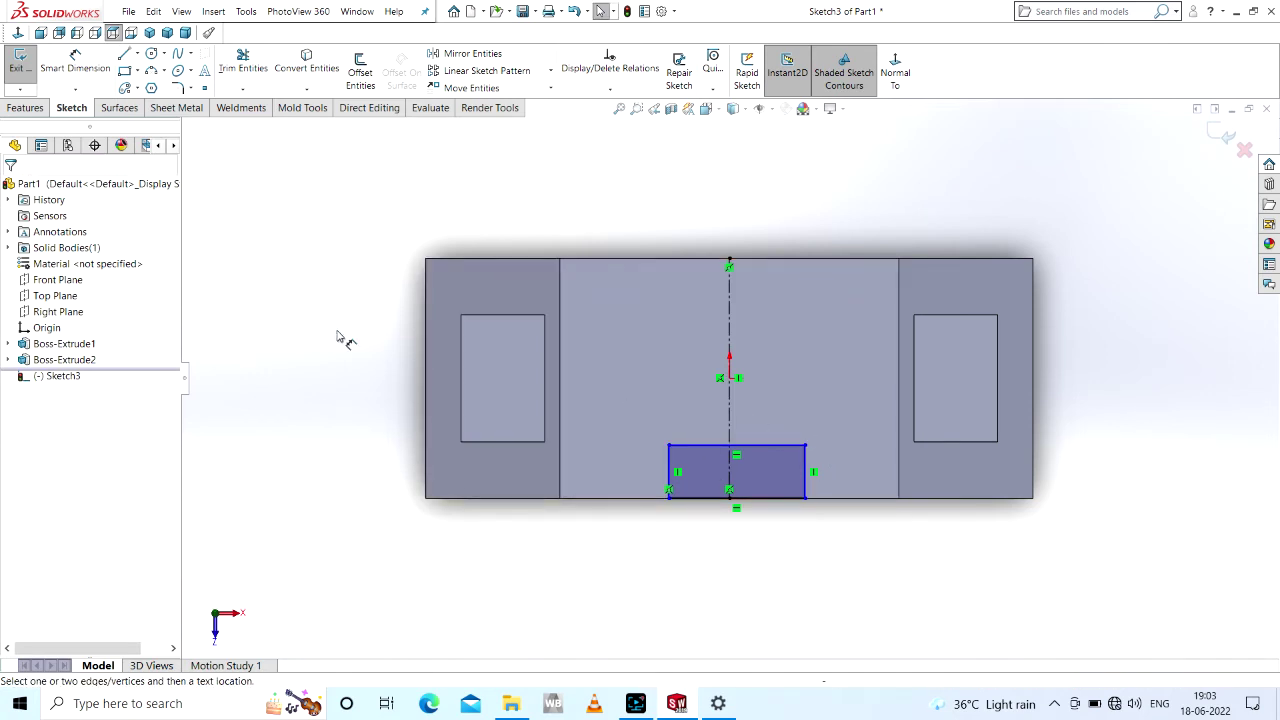
left_click(667, 480)
left_click(612, 474)
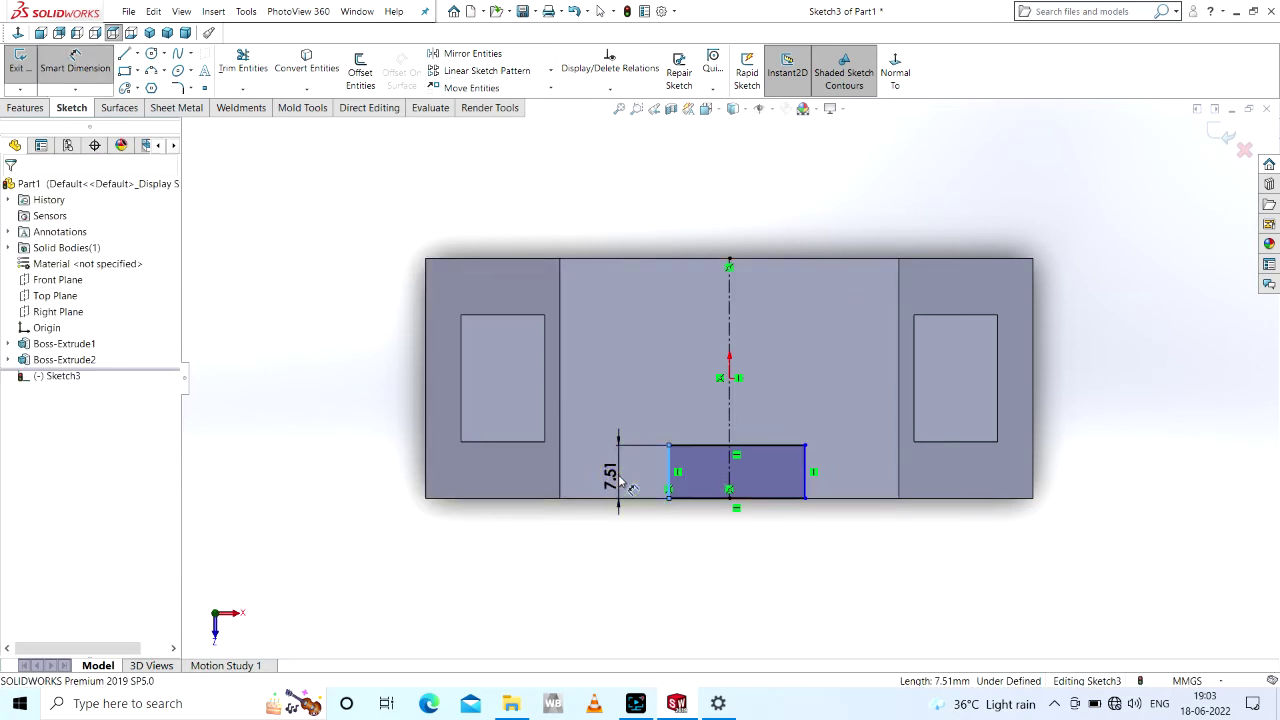
left_click(620, 482)
type("8")
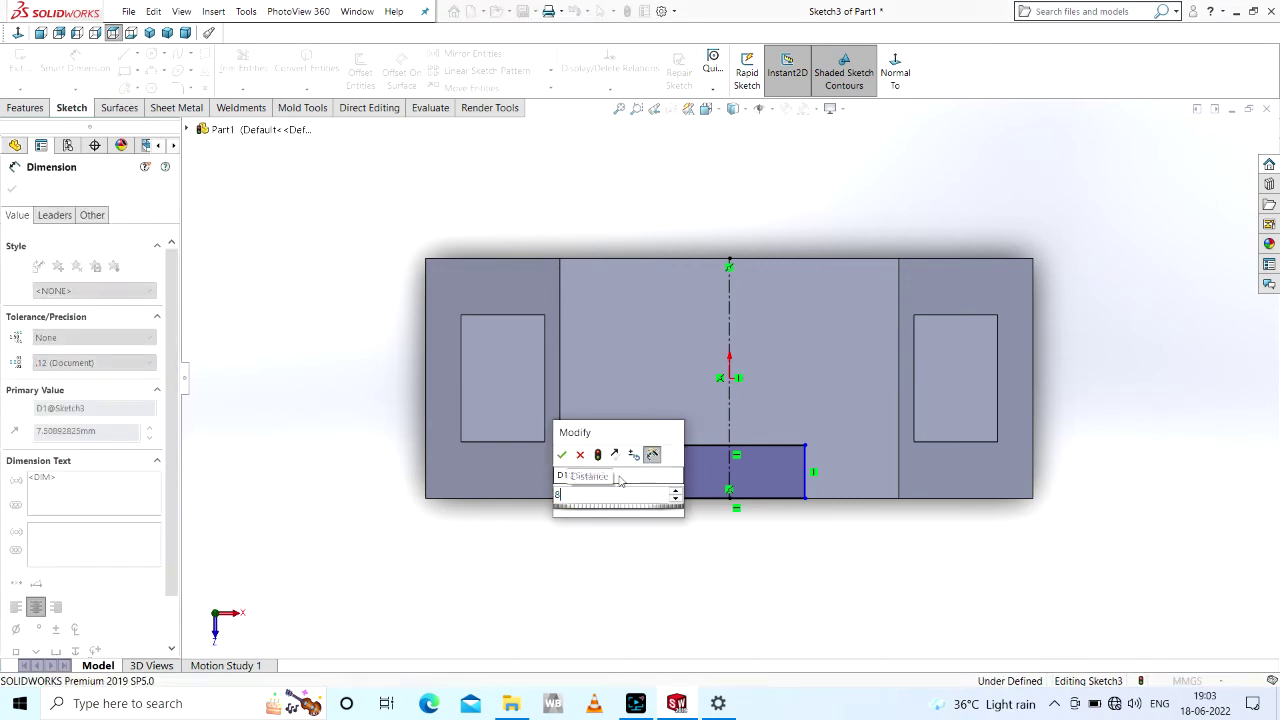
key("Return")
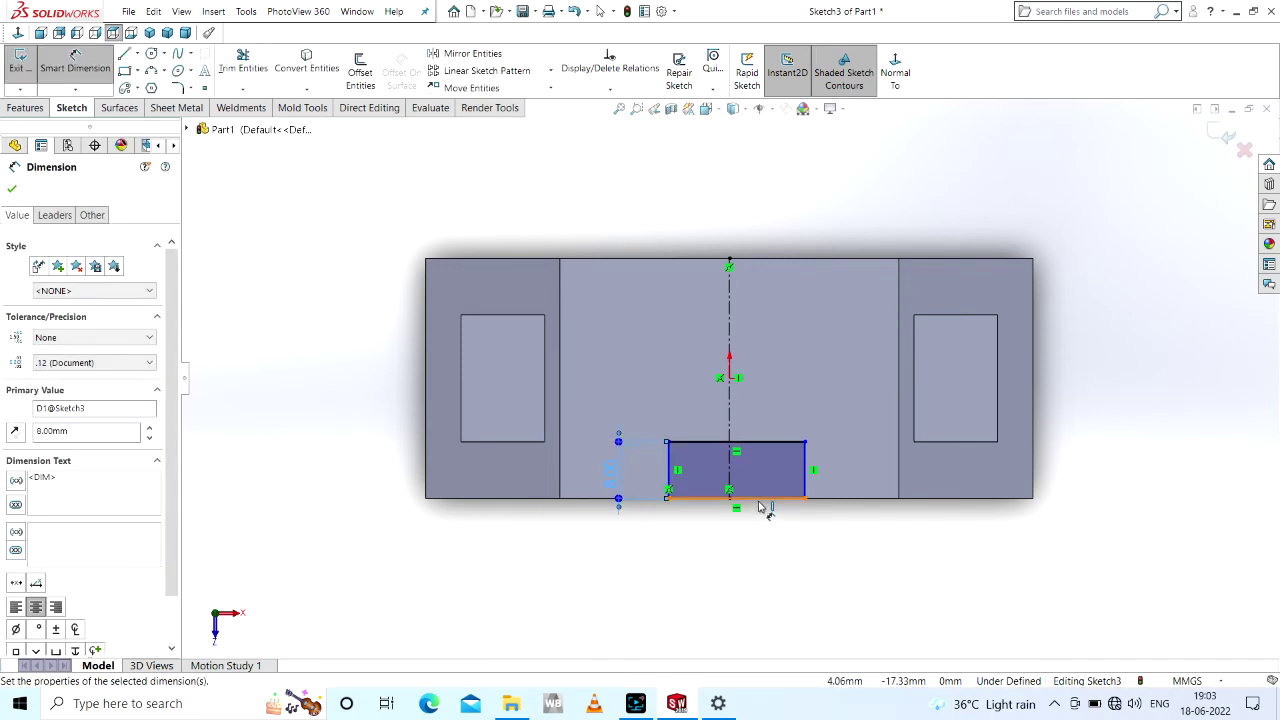
left_click(756, 498)
left_click(749, 557)
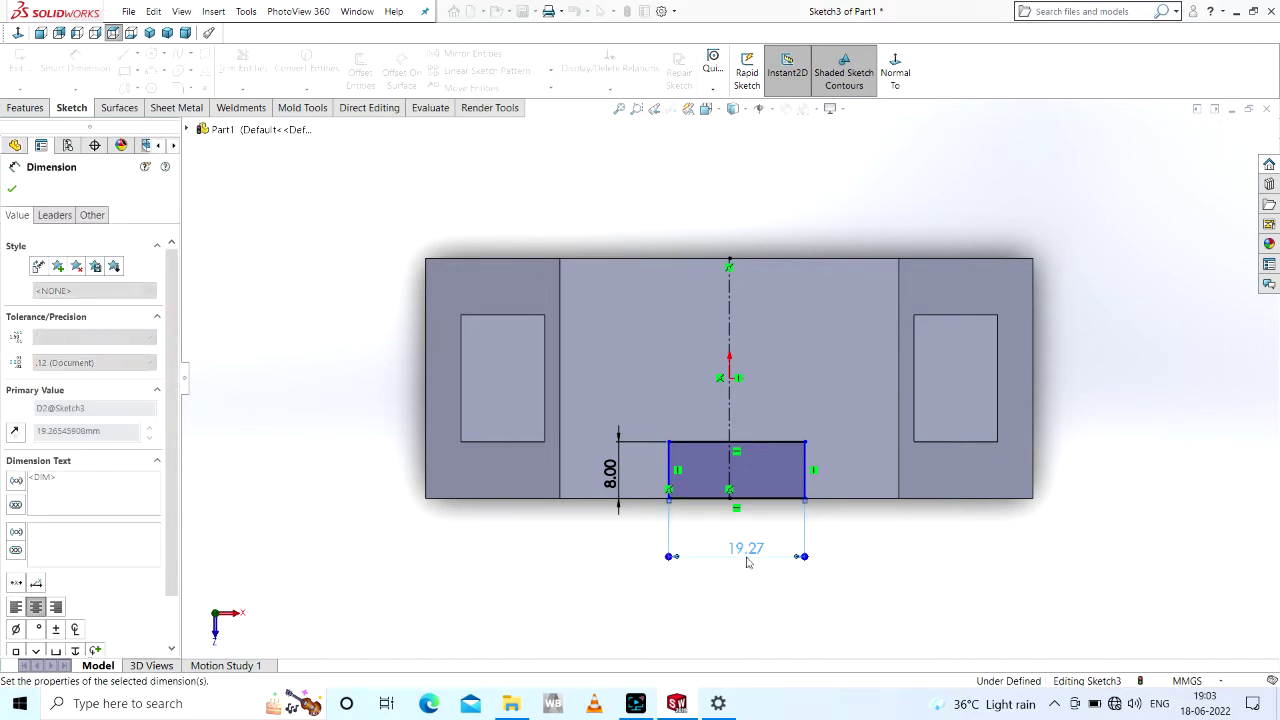
type("18")
key("Return")
key("Escape")
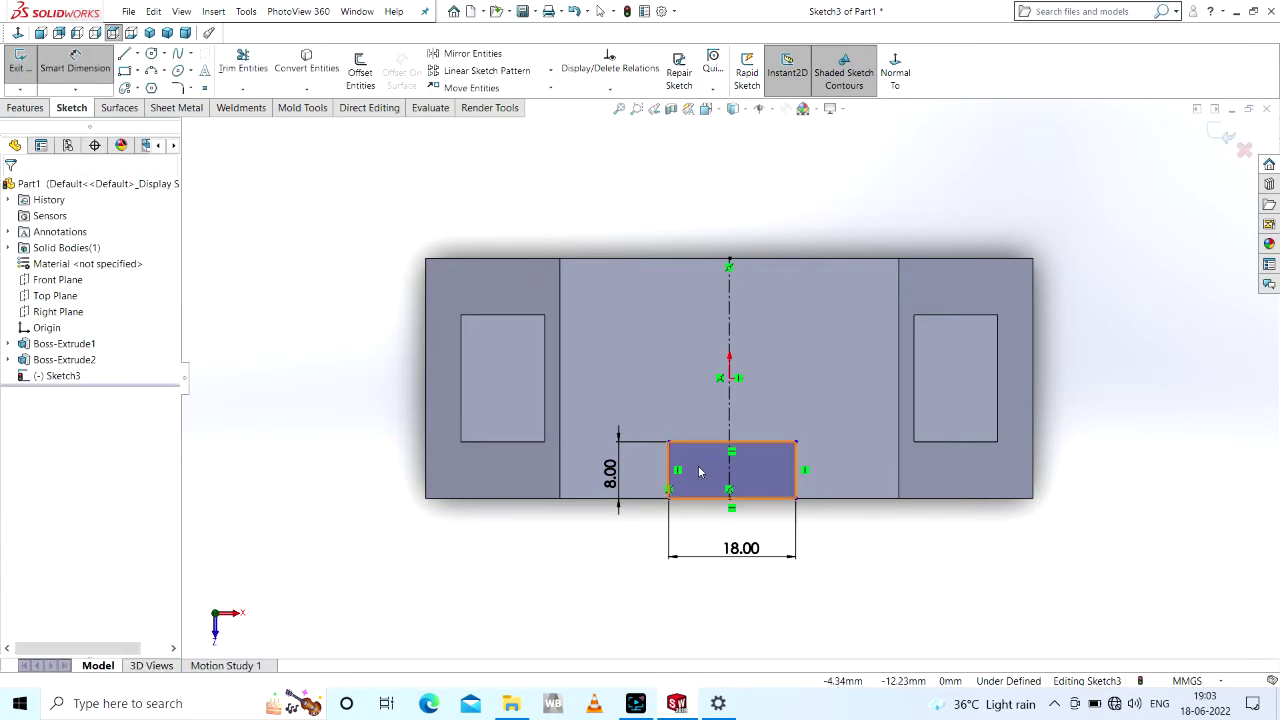
key("Escape")
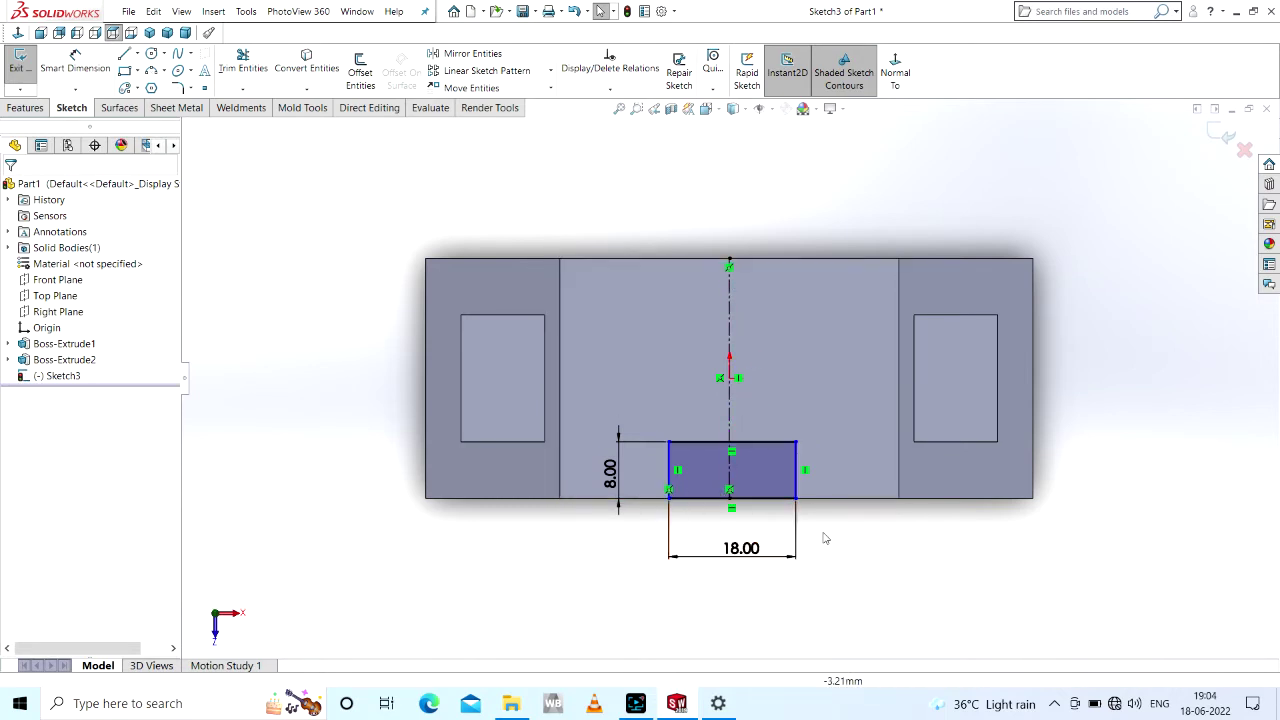
- Make the rectangle's left and right edges symmetric about the vertical centreline
left_click(797, 480)
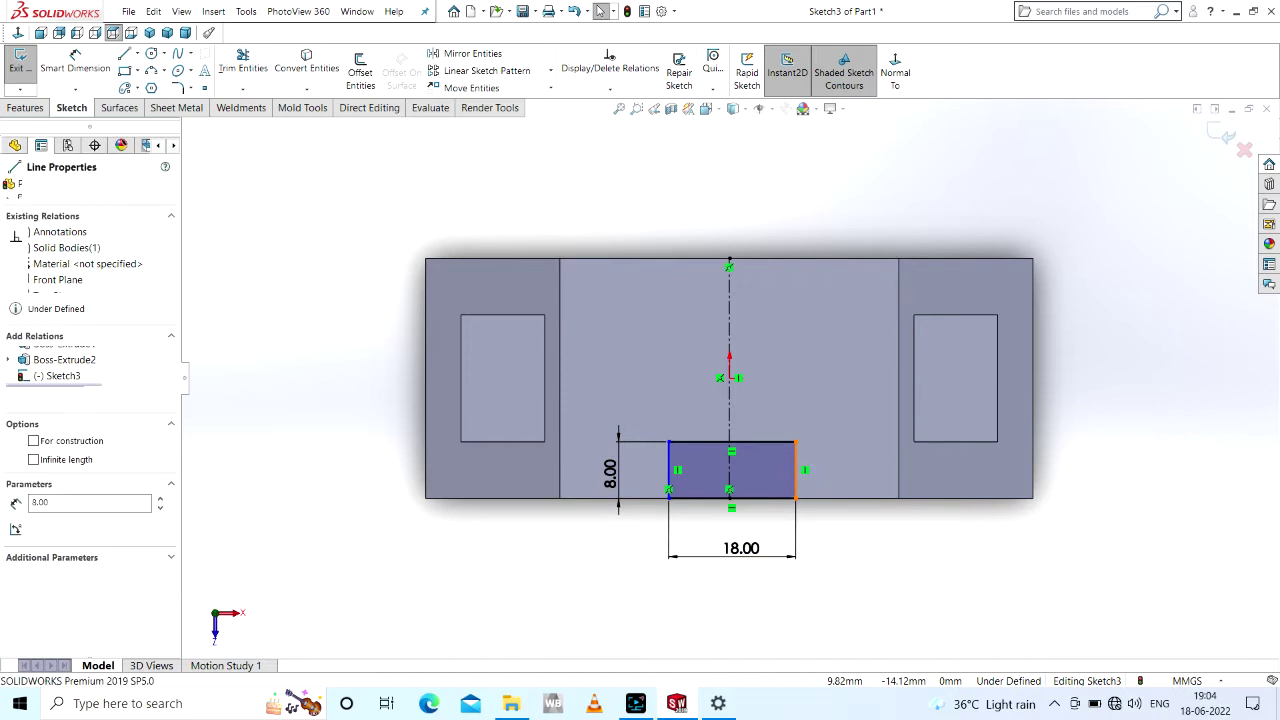
left_click(668, 476)
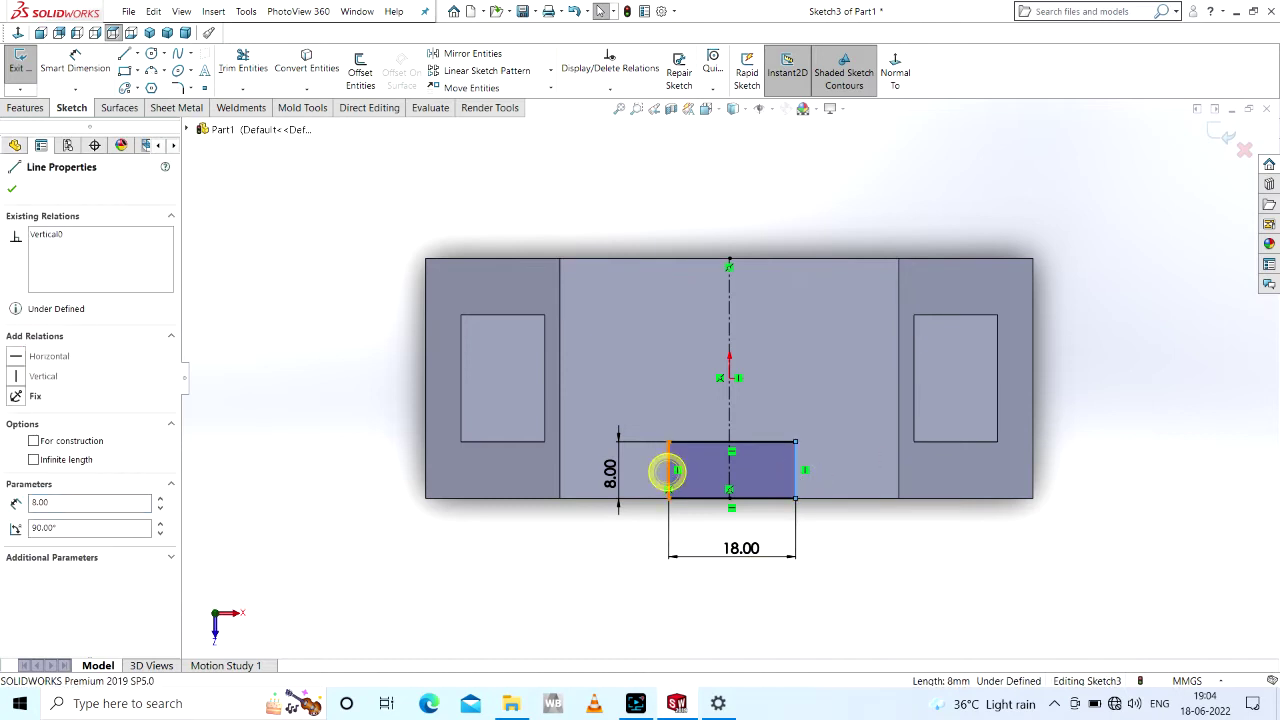
left_click(729, 428, "ctrl")
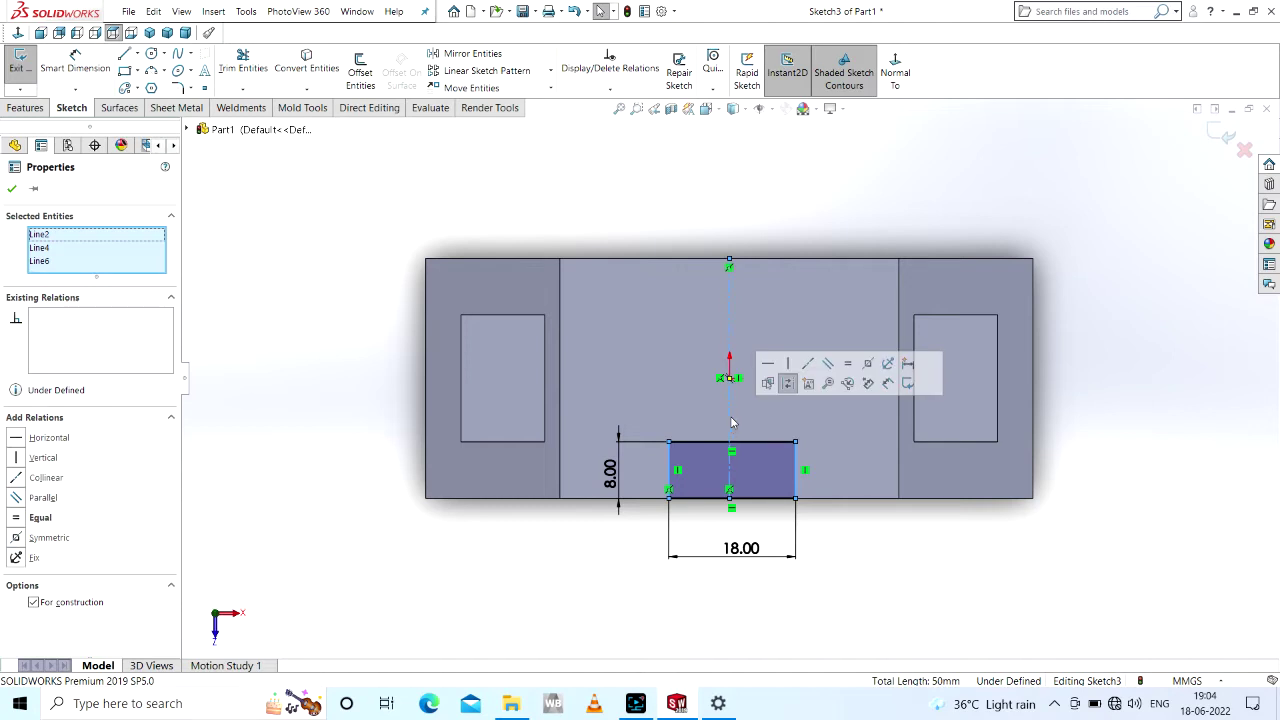
left_click(868, 366)
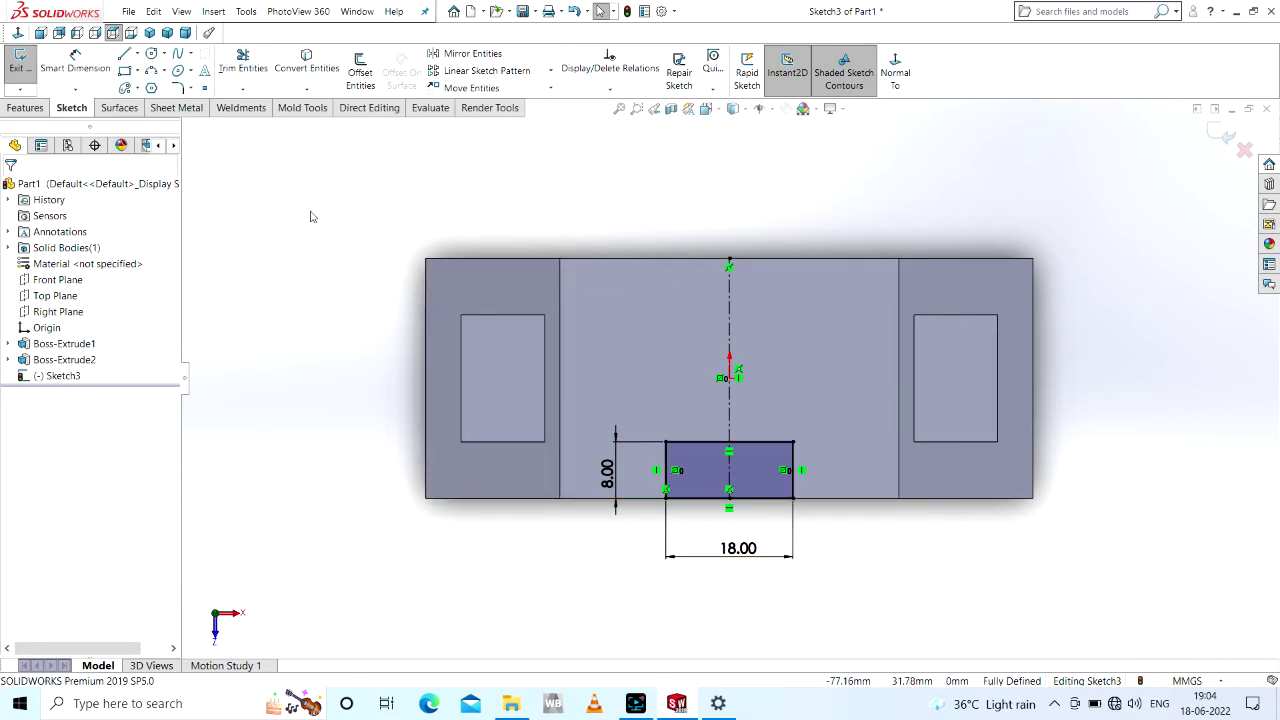
- Draw a horizontal construction centreline across the face from edge to edge
left_click(137, 53)
left_click(160, 86)
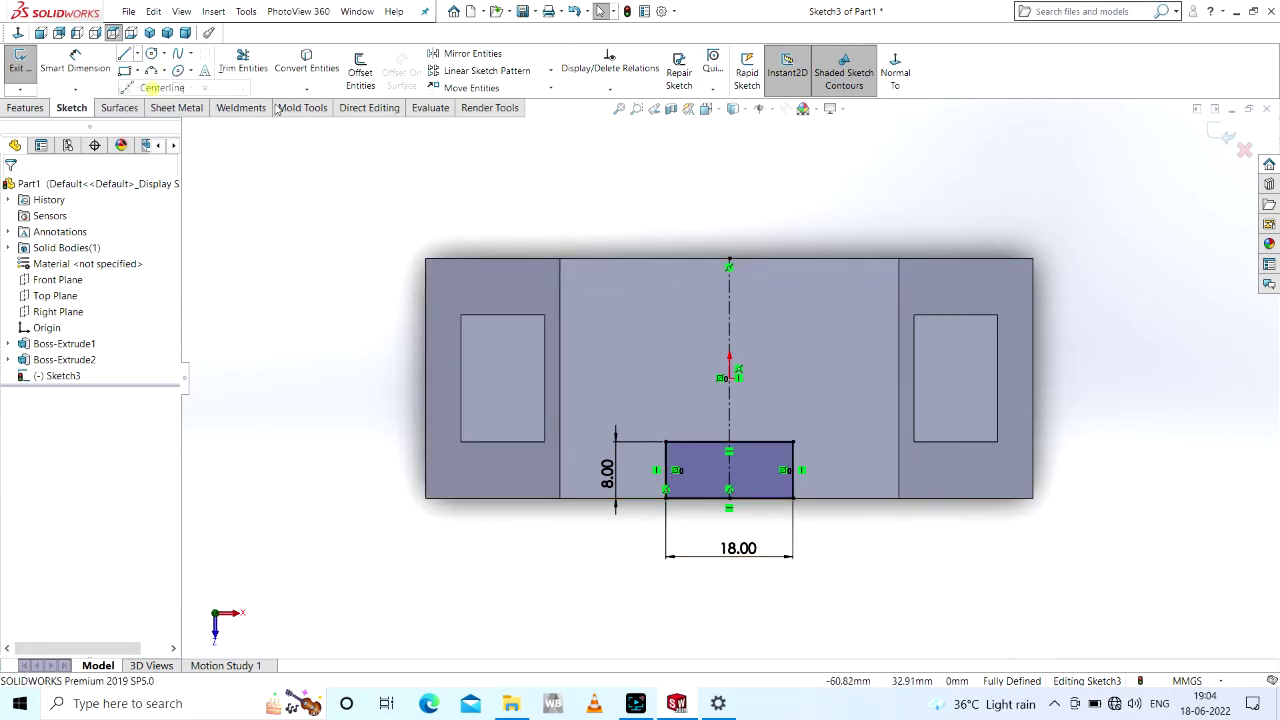
left_click(560, 378)
left_click(899, 380)
key("Escape")
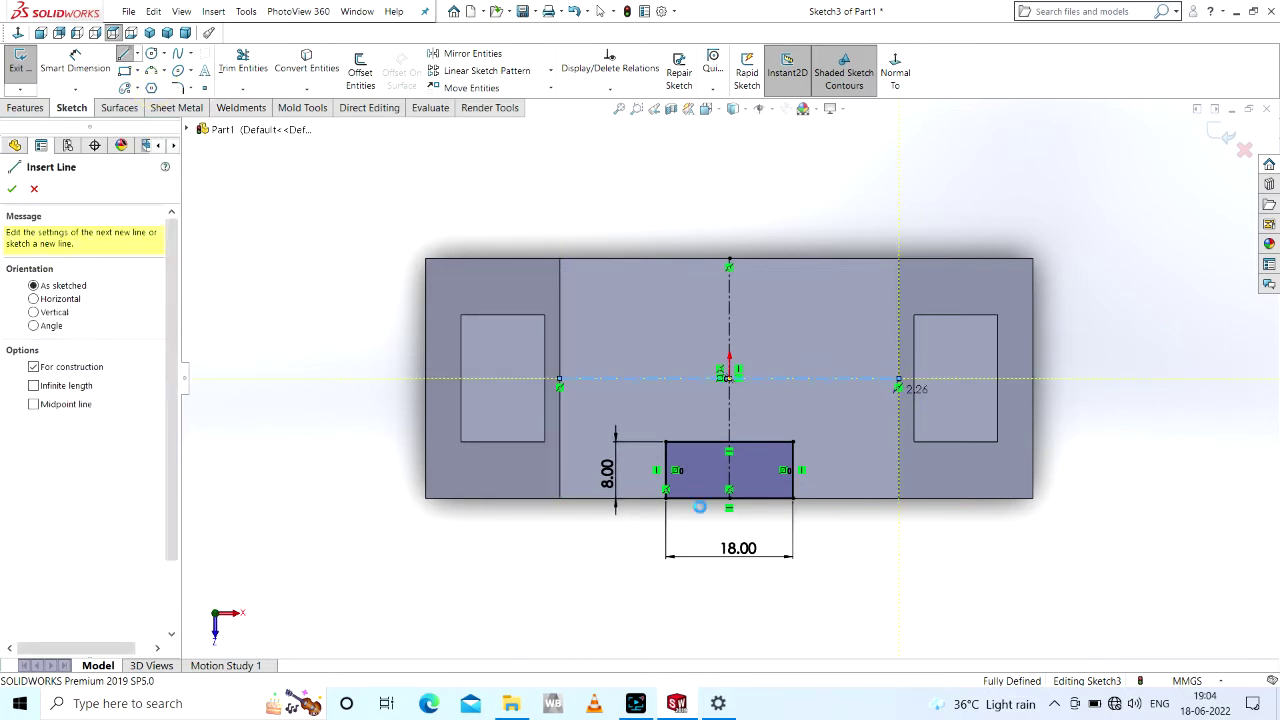
key("Escape")
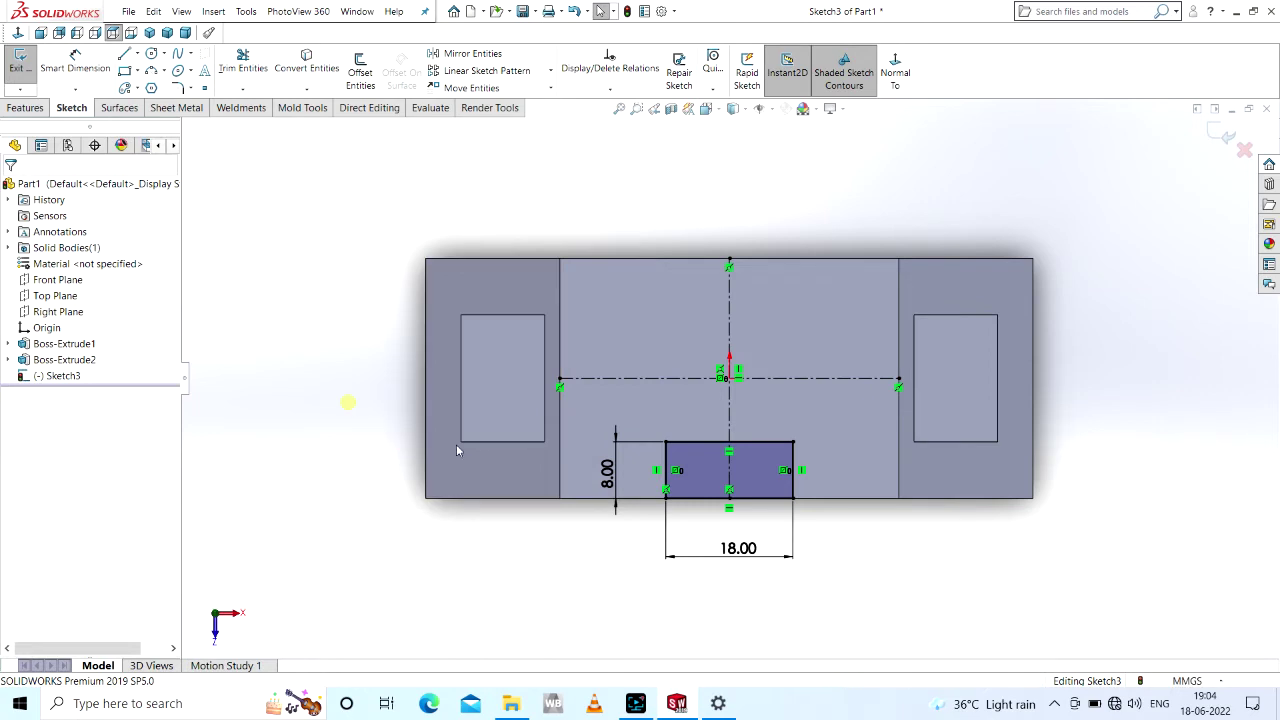
- Mirror the rectangle's four lines about the horizontal centreline onto the back edge
mouse_move(347, 403)
left_mouse_down()
mouse_move(892, 577)
mouse_move(880, 548)
left_mouse_up()
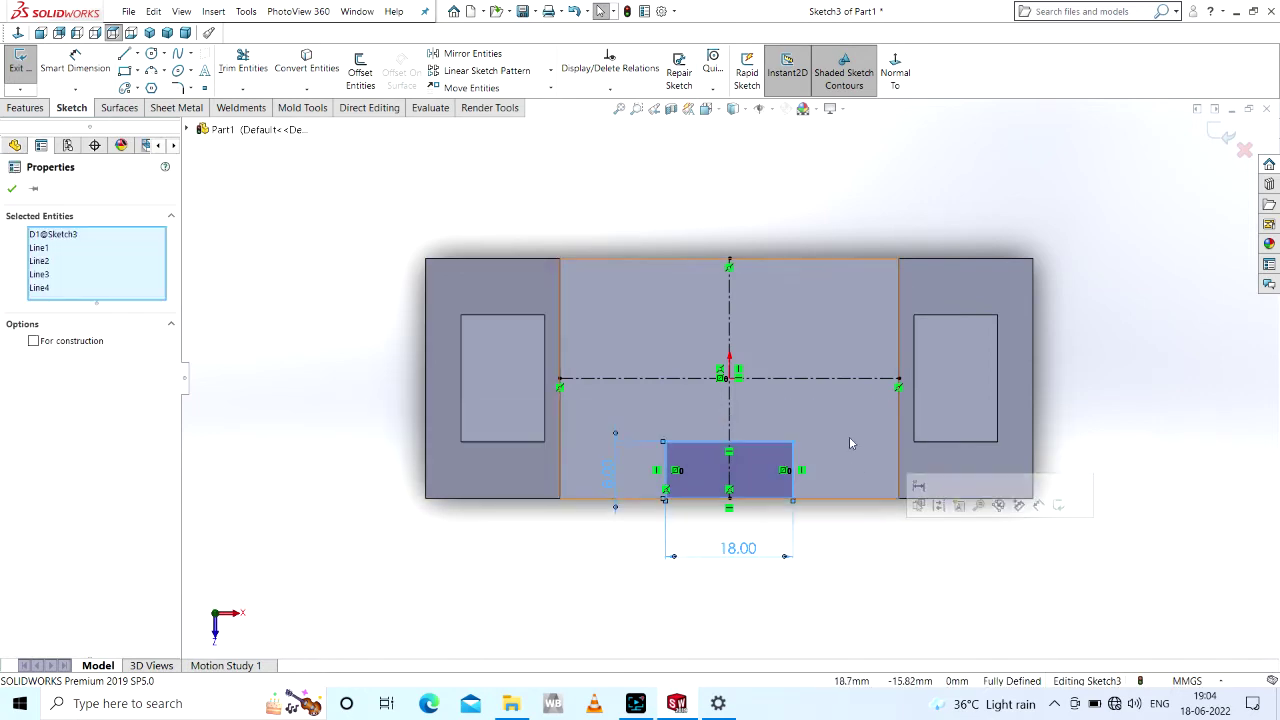
left_click(473, 55)
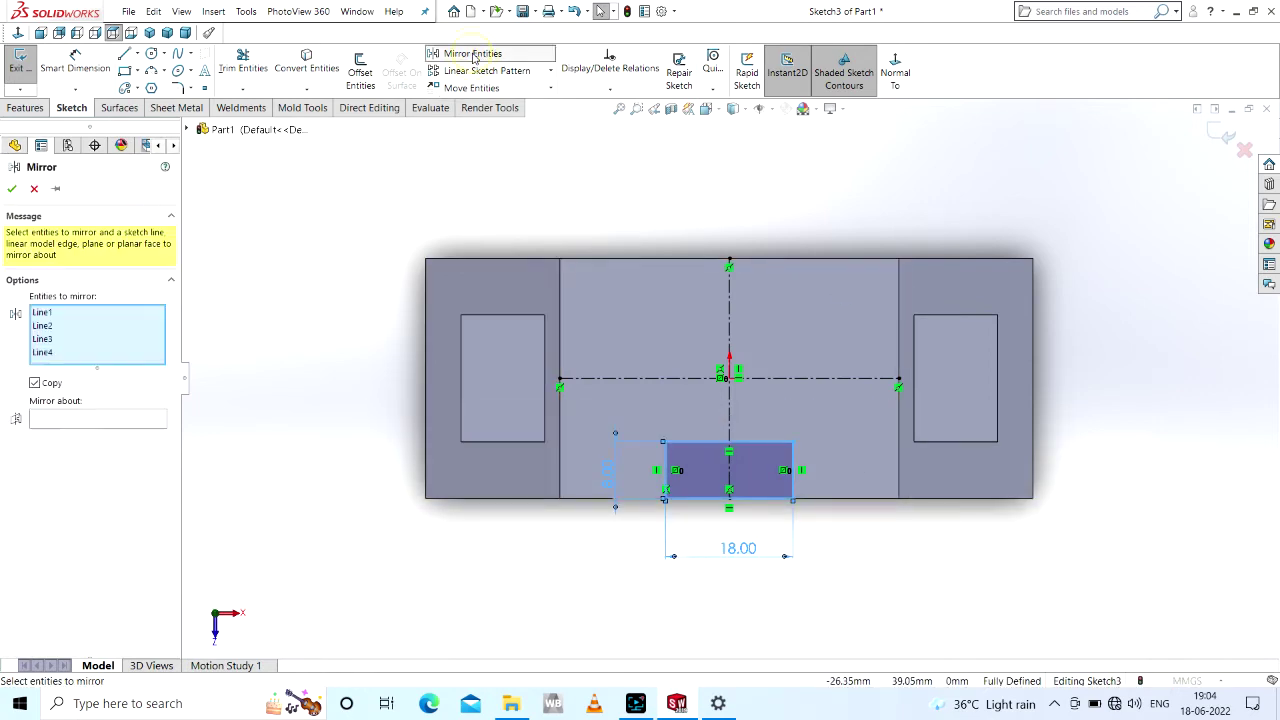
left_click(100, 420)
left_click(600, 380)
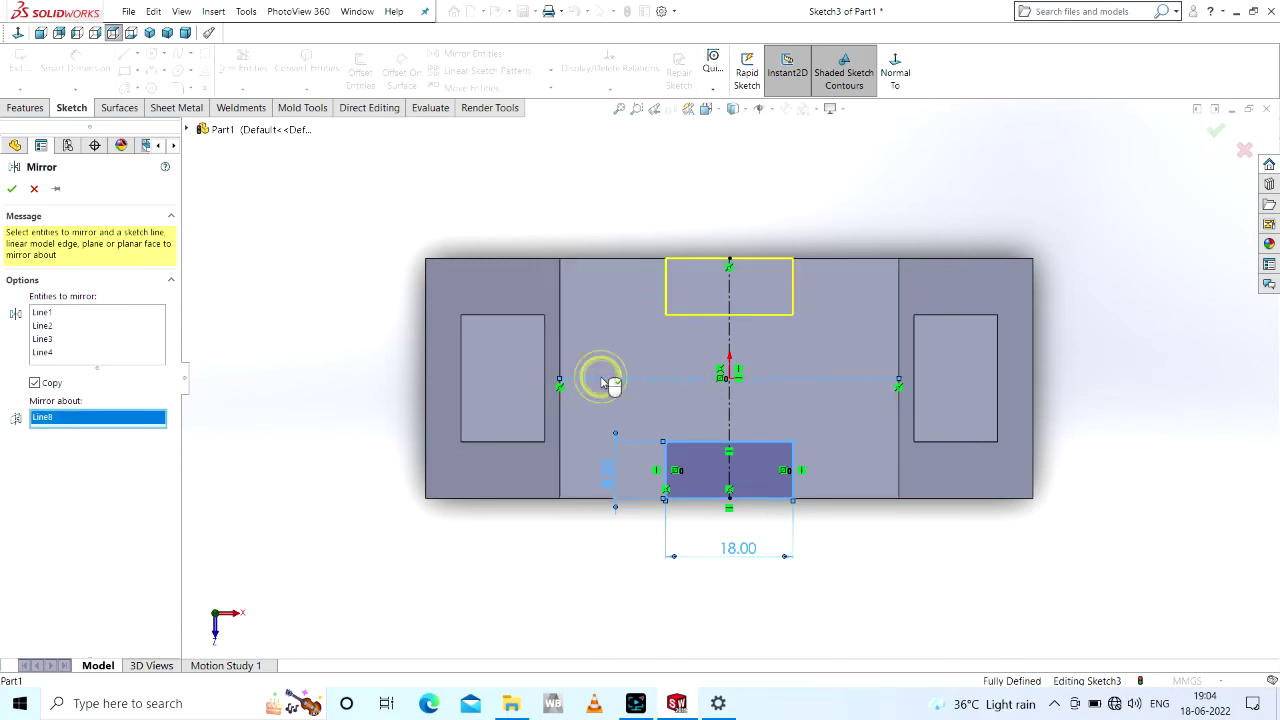
key("Return")
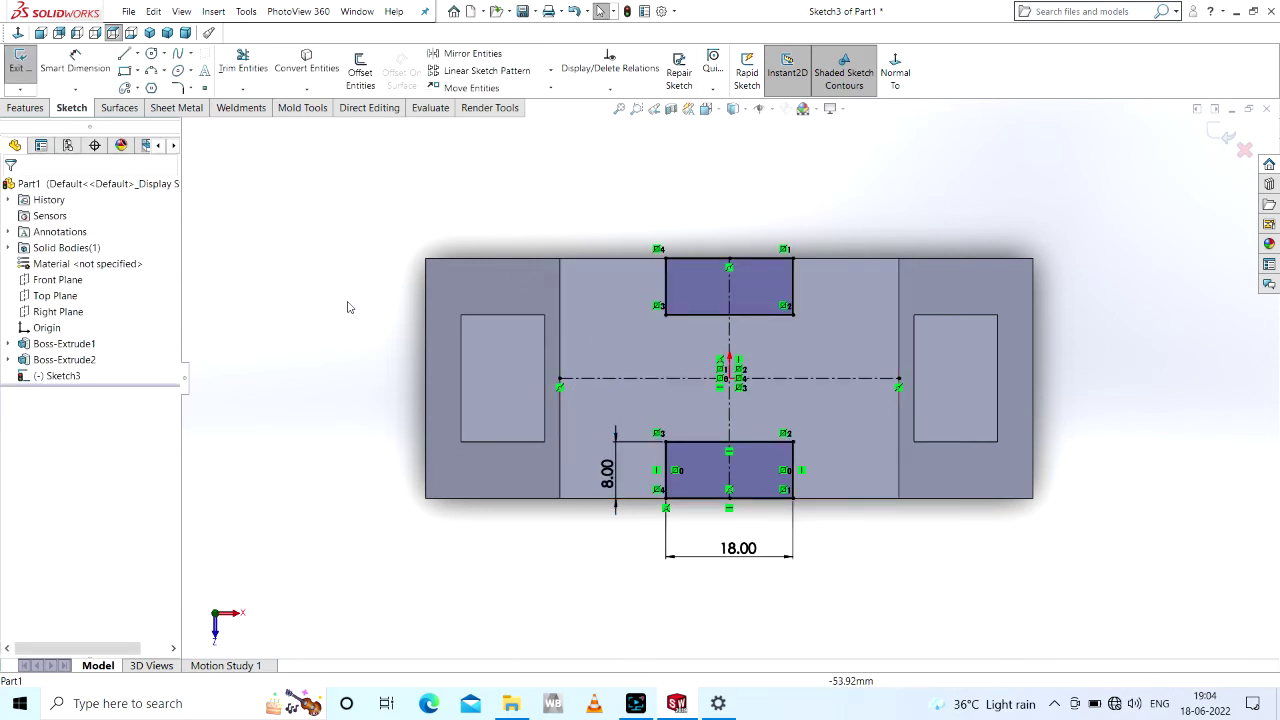
left_click(31, 108)
- Extruded-cut both 18 × 8 rectangles with the end condition set to Through All
left_click(238, 68)
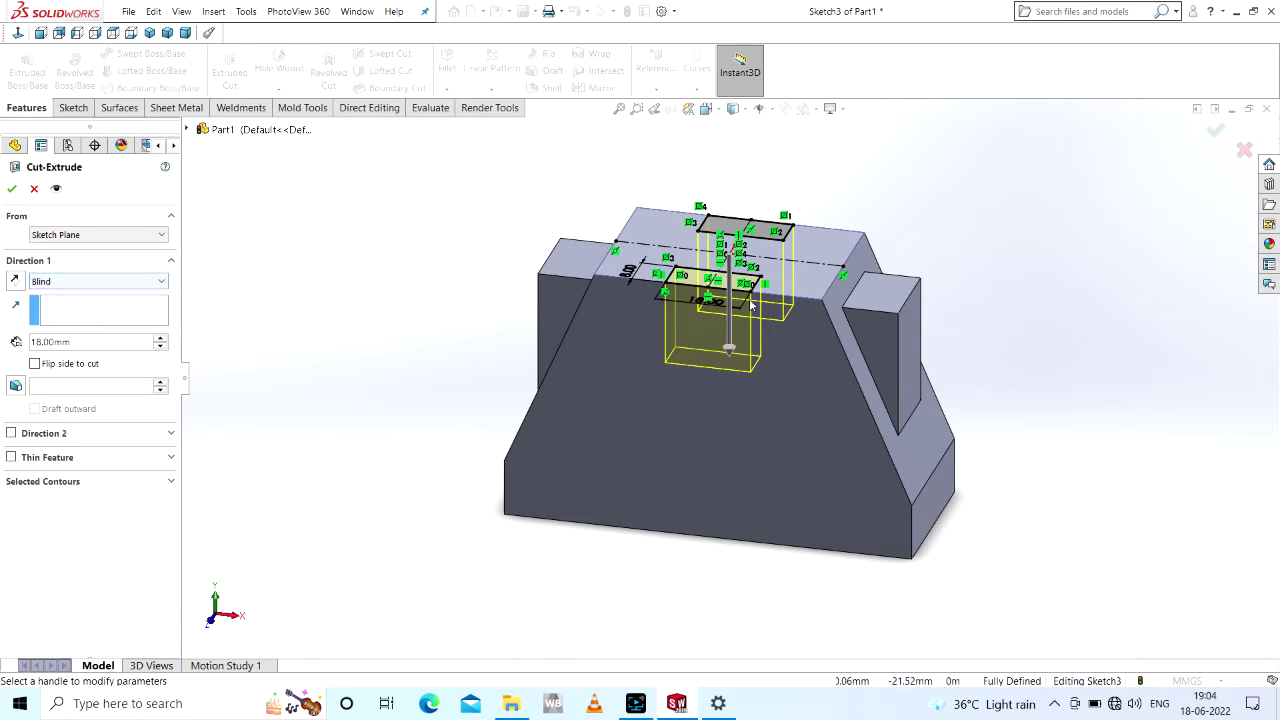
left_click(98, 283)
left_click(85, 306)
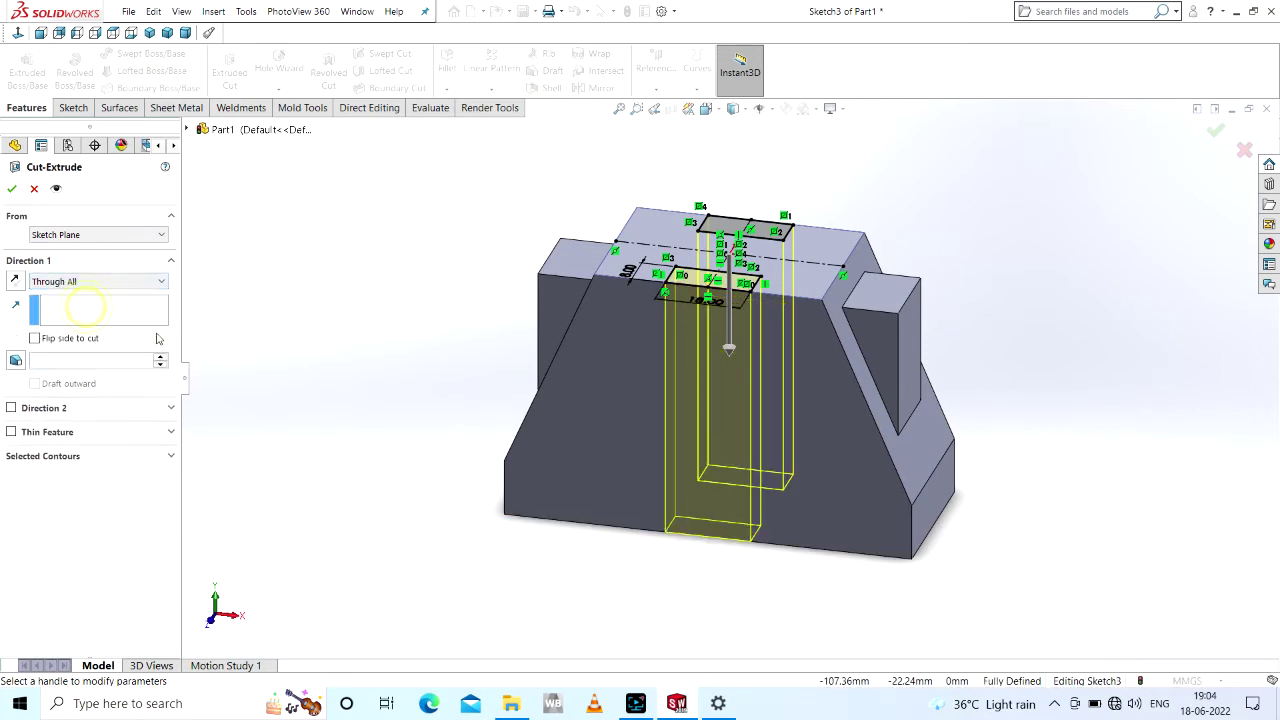
left_click(14, 192)
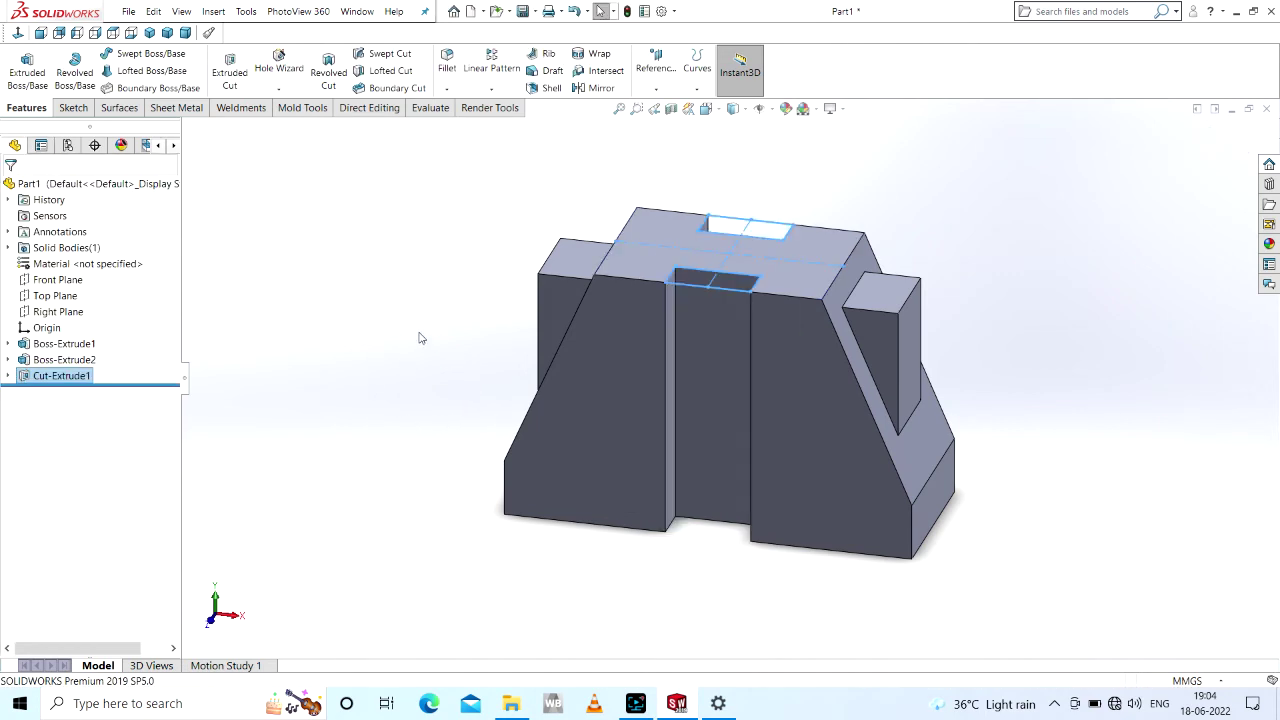
- Start a sketch on the end step's lower front face with a vertical centreline from the origin
left_click(380, 355)
mouse_move(437, 297)
middle_mouse_down()
mouse_move(429, 397)
mouse_move(590, 488)
mouse_move(543, 346)
middle_mouse_up()
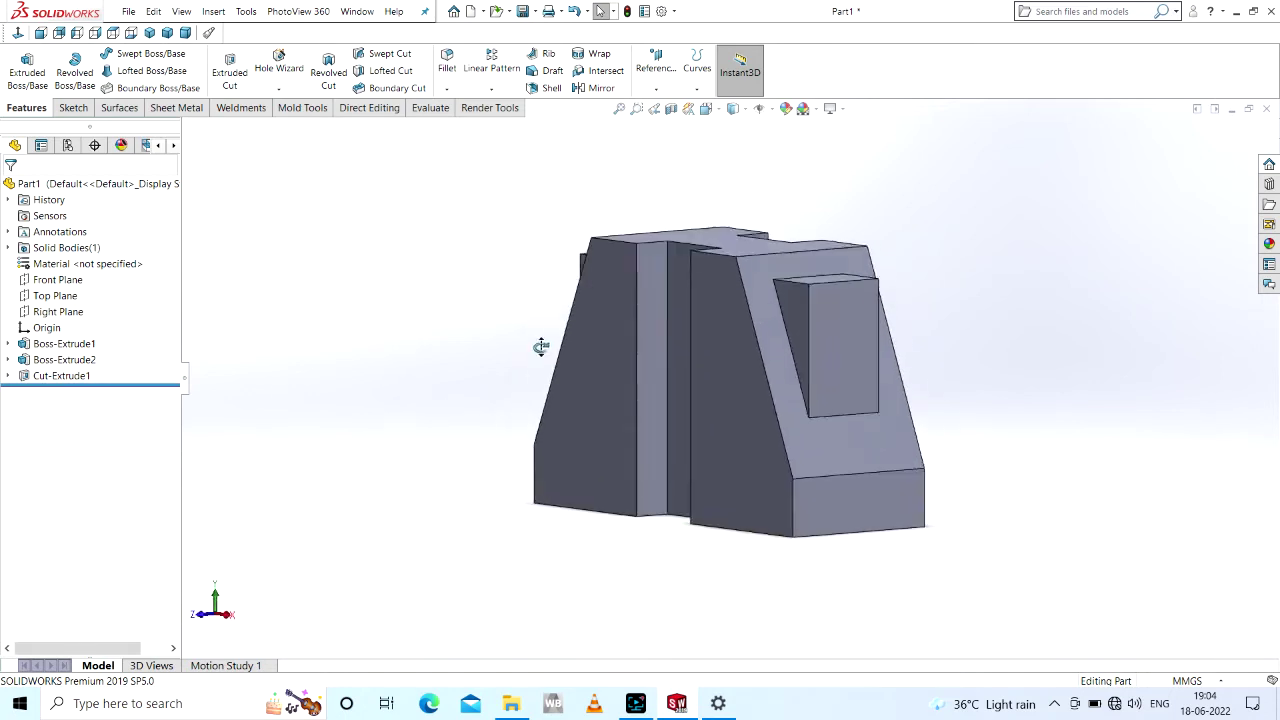
left_click(857, 516)
left_click(917, 456)
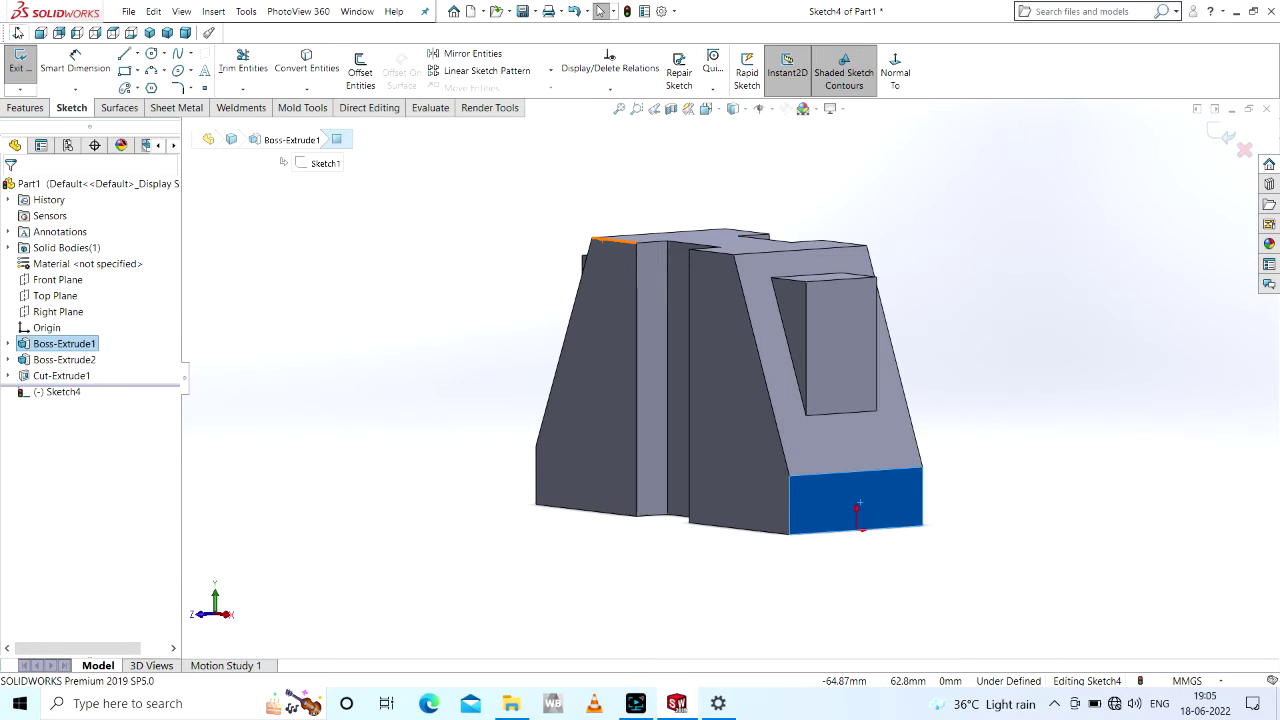
left_click(138, 56)
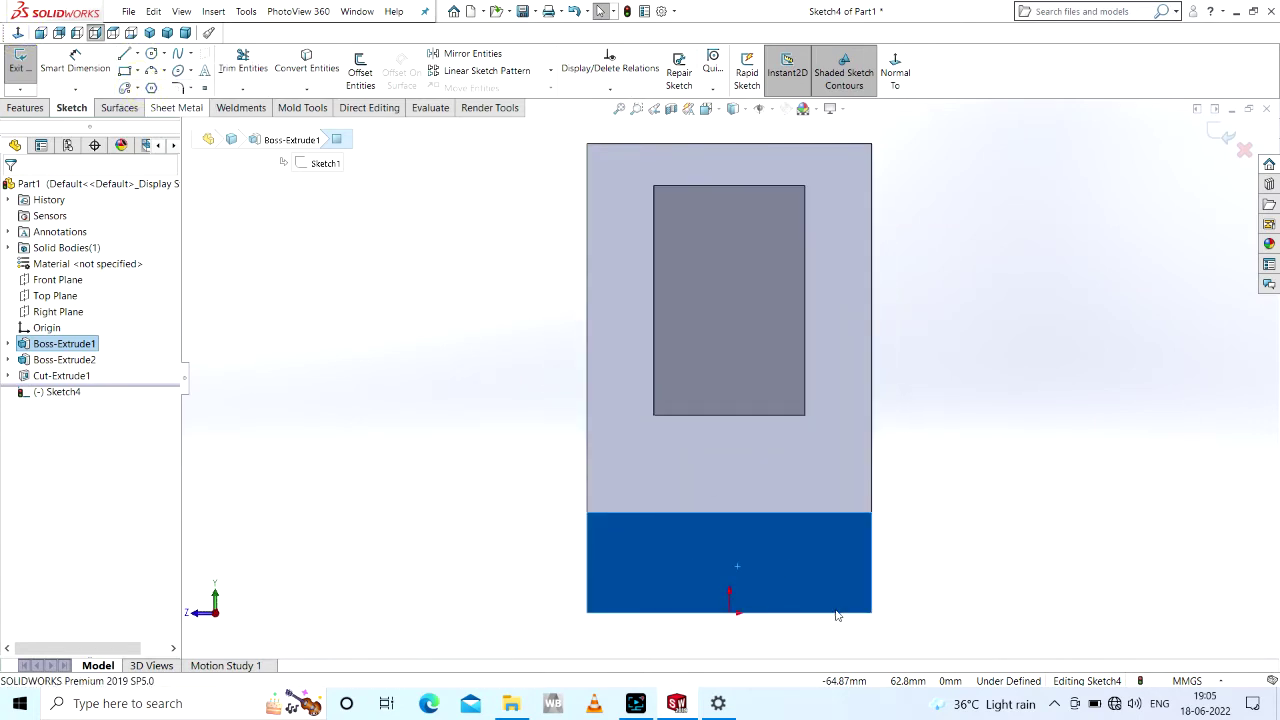
left_click(729, 612)
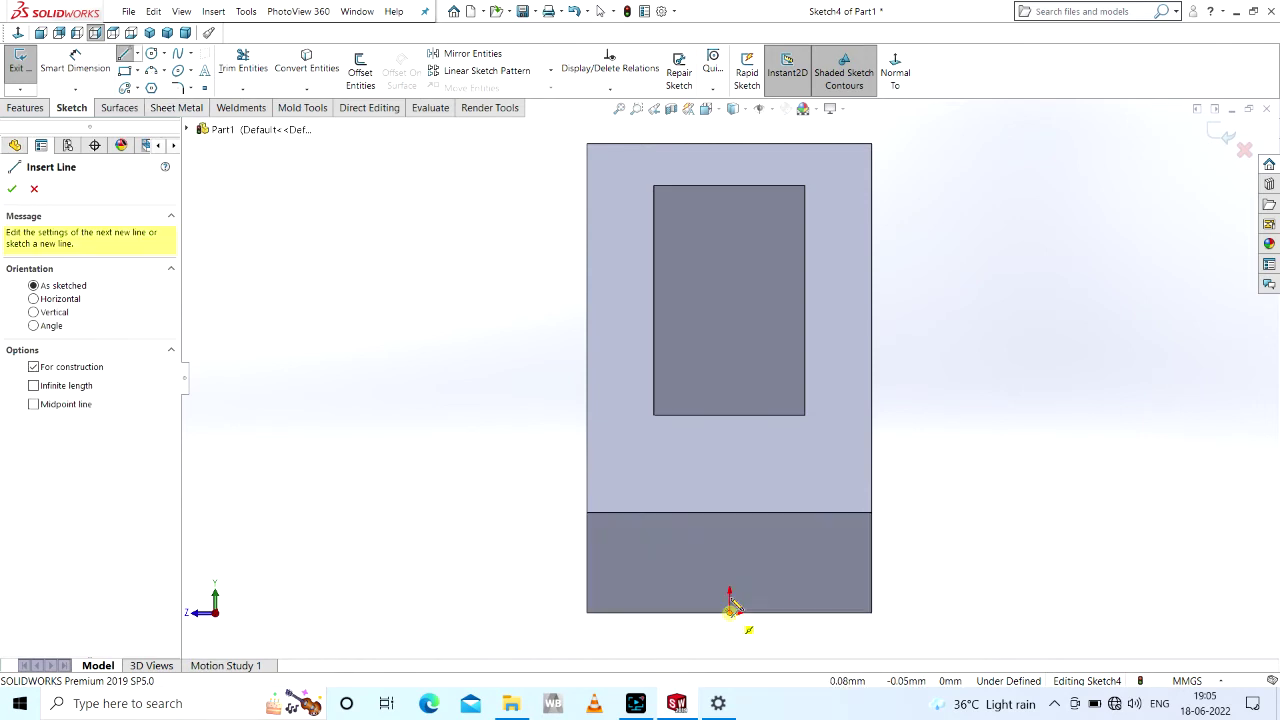
double_click(729, 512)
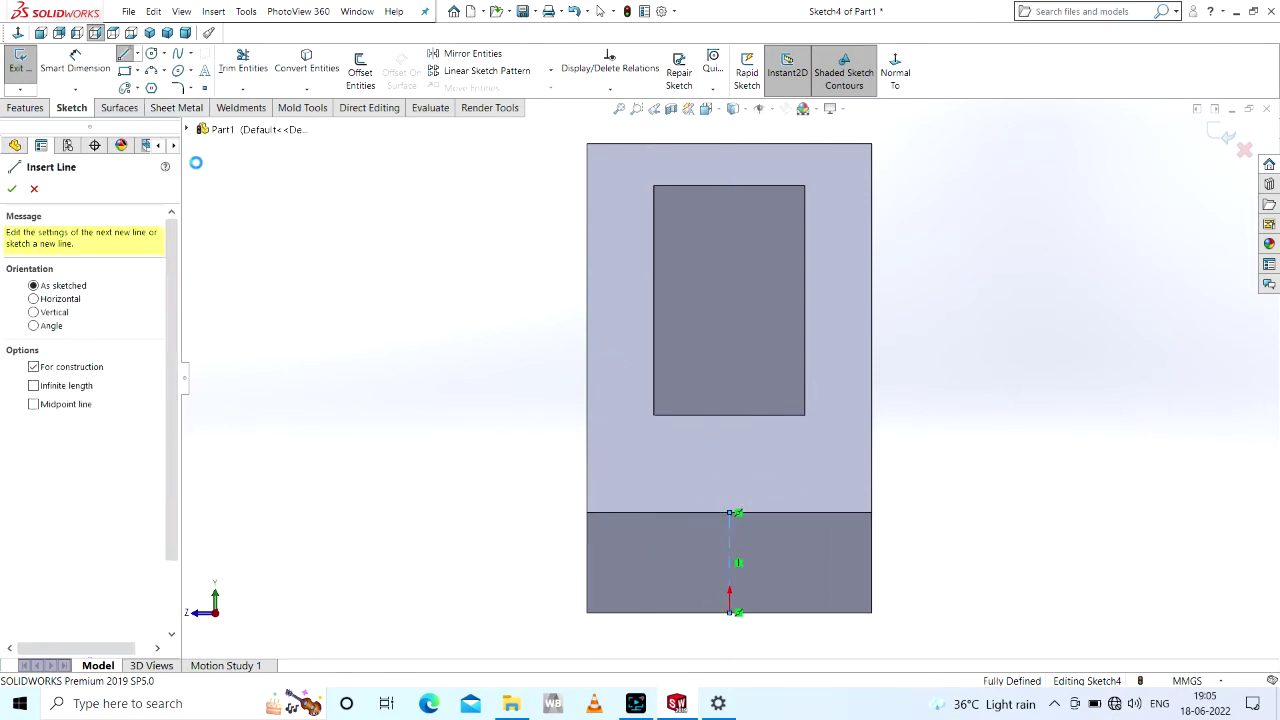
key("Escape")
- Draw a corner rectangle sitting on the face's bottom edge
left_click(138, 76)
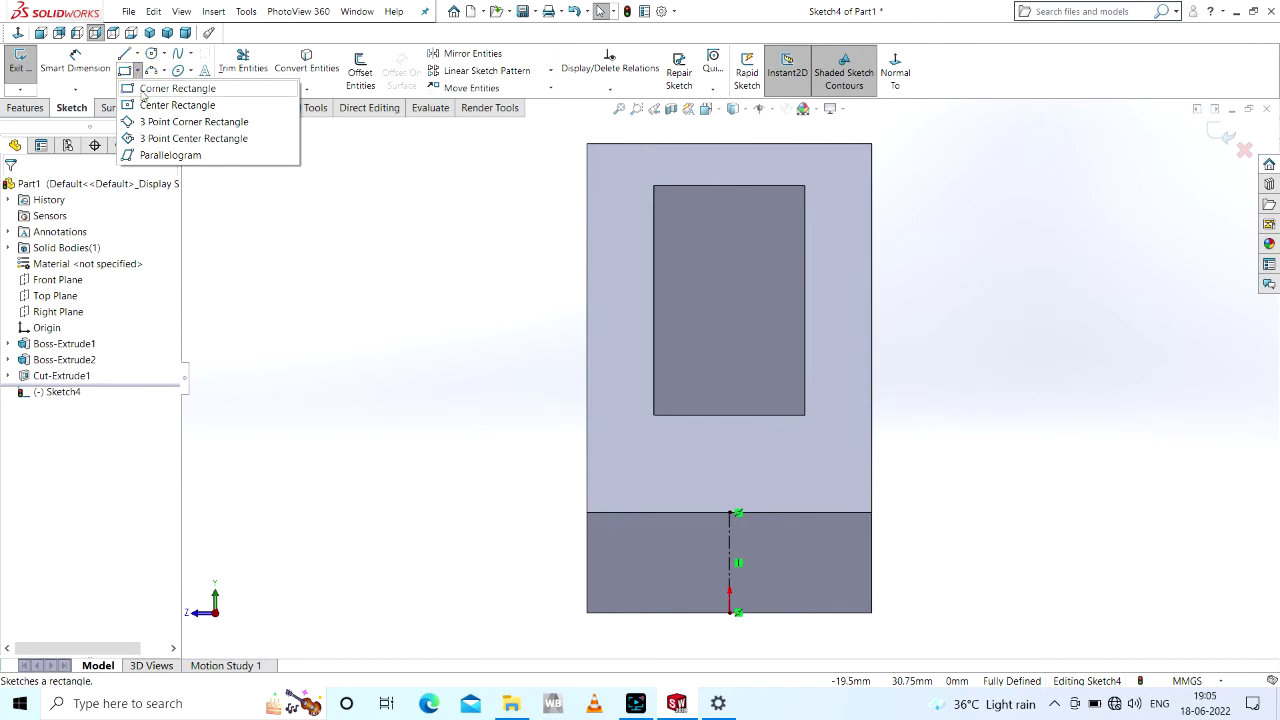
left_click(165, 87)
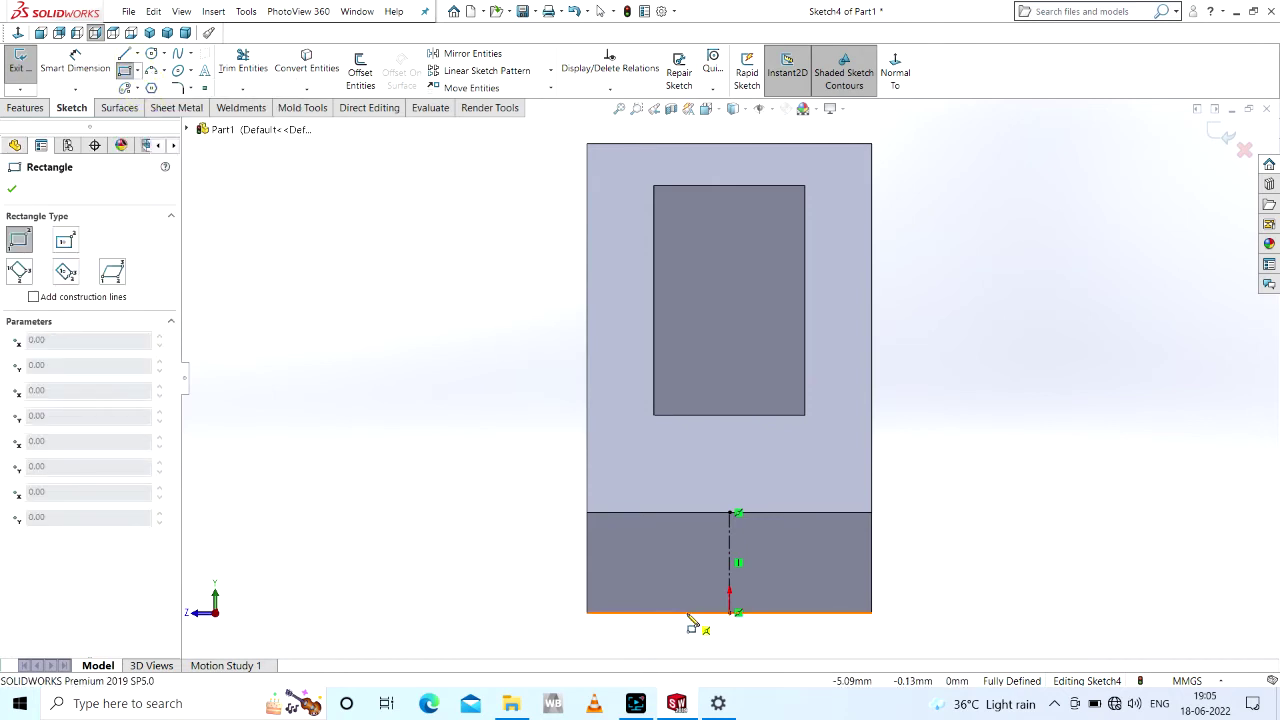
left_click(686, 612)
left_click(794, 568)
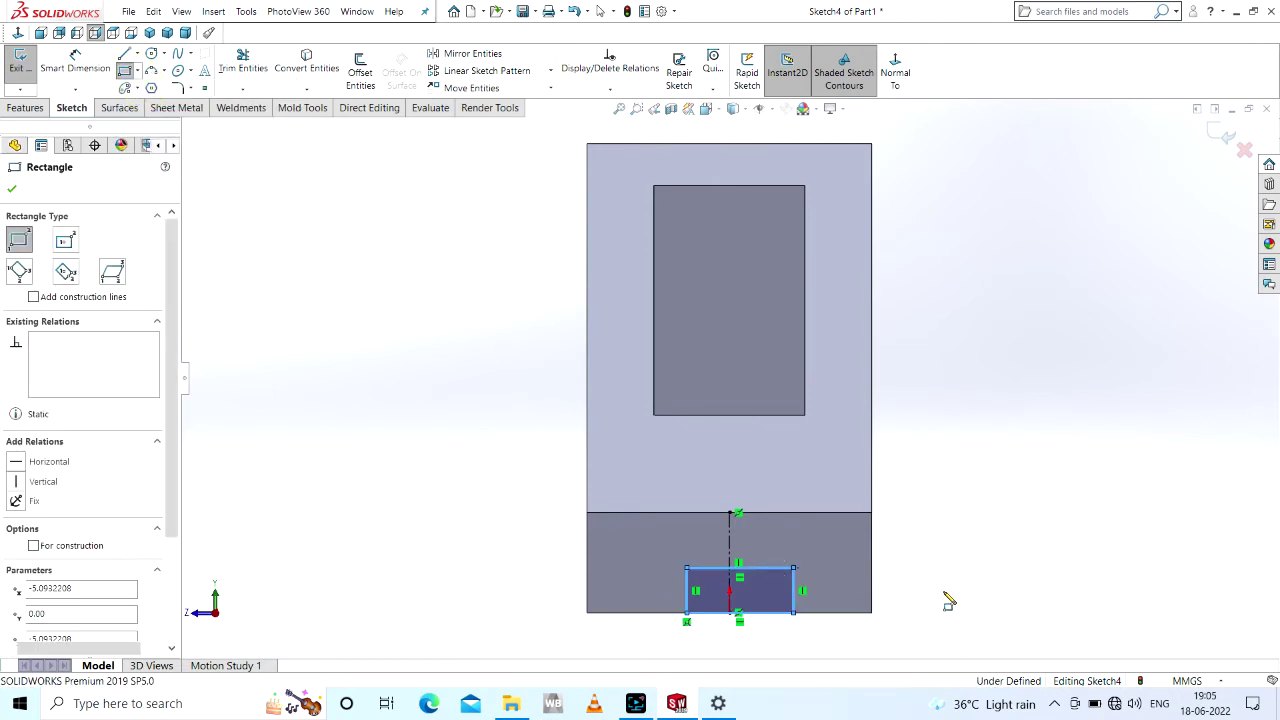
key("Escape")
- Dimension the rectangle 5 high and 15 wide
key("d")
left_click(795, 600)
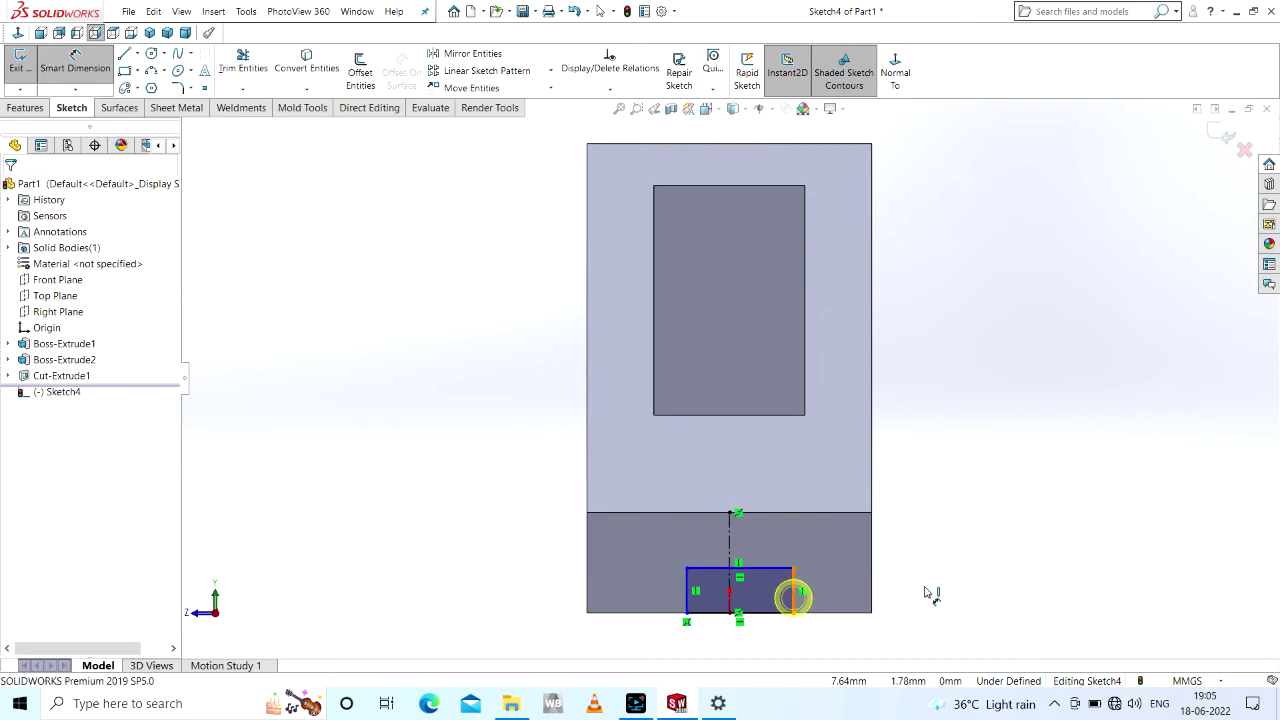
left_click(929, 592)
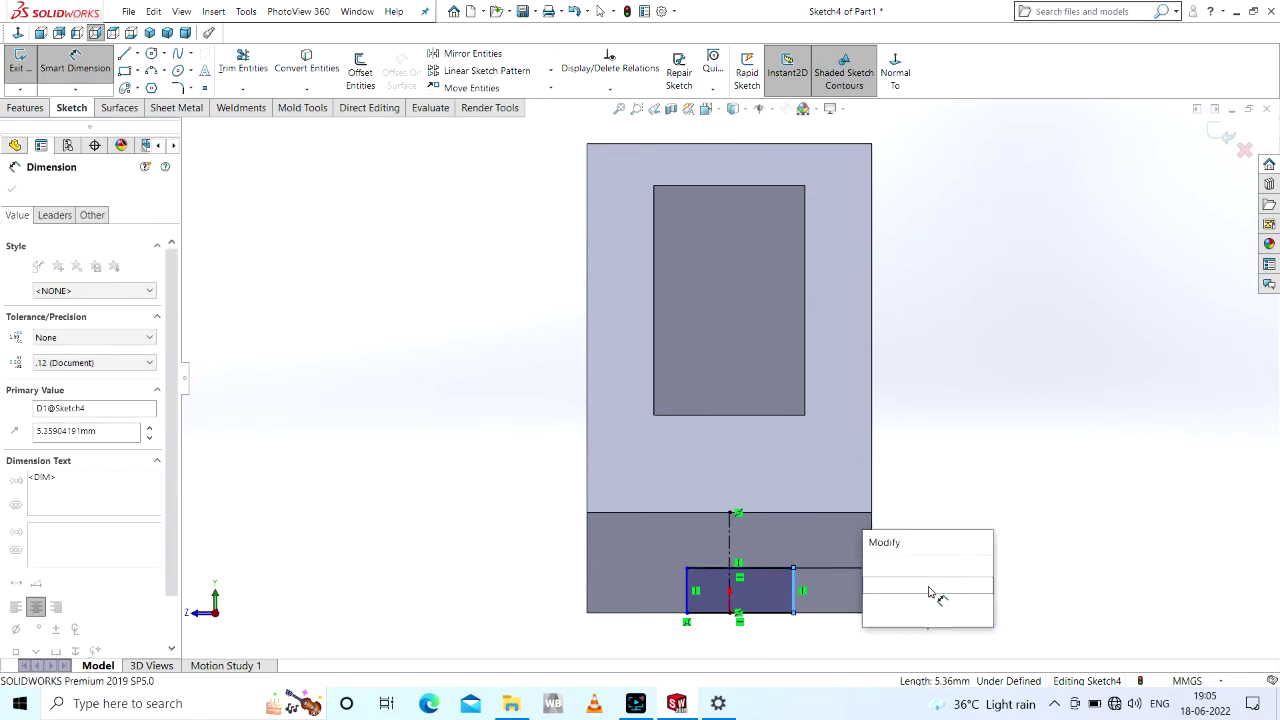
type("3")
key("Return")
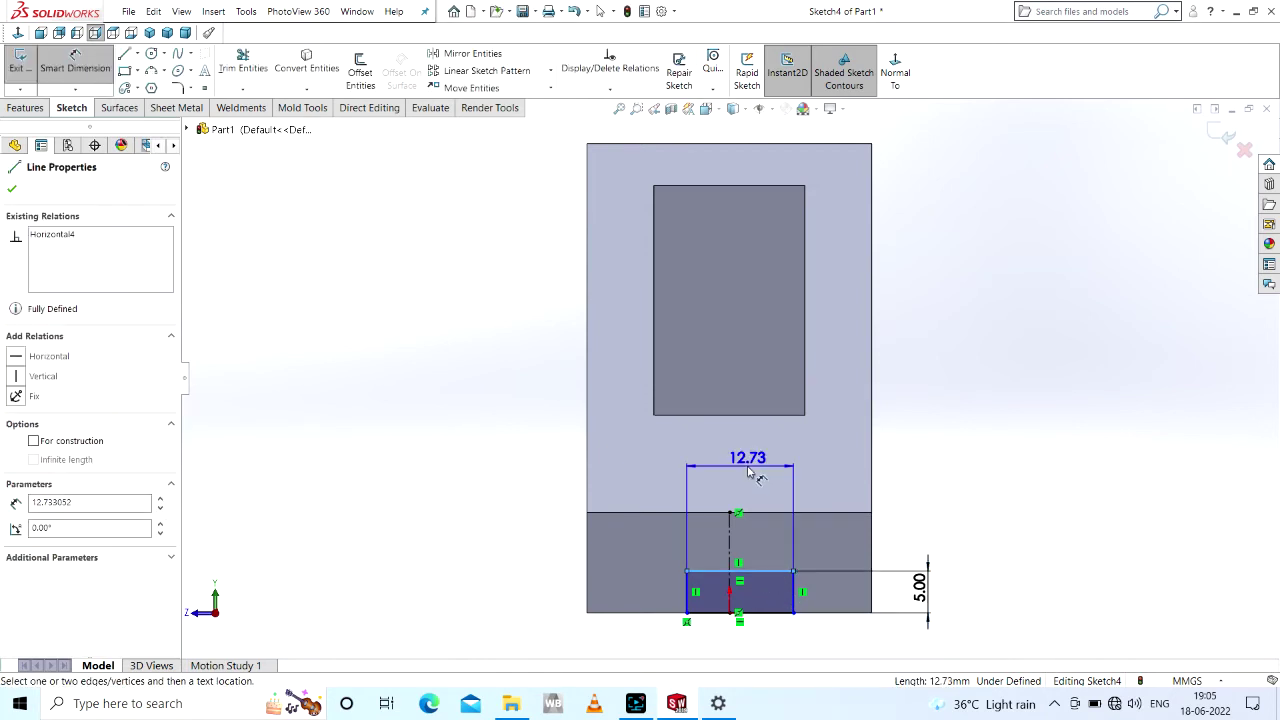
left_click(754, 474)
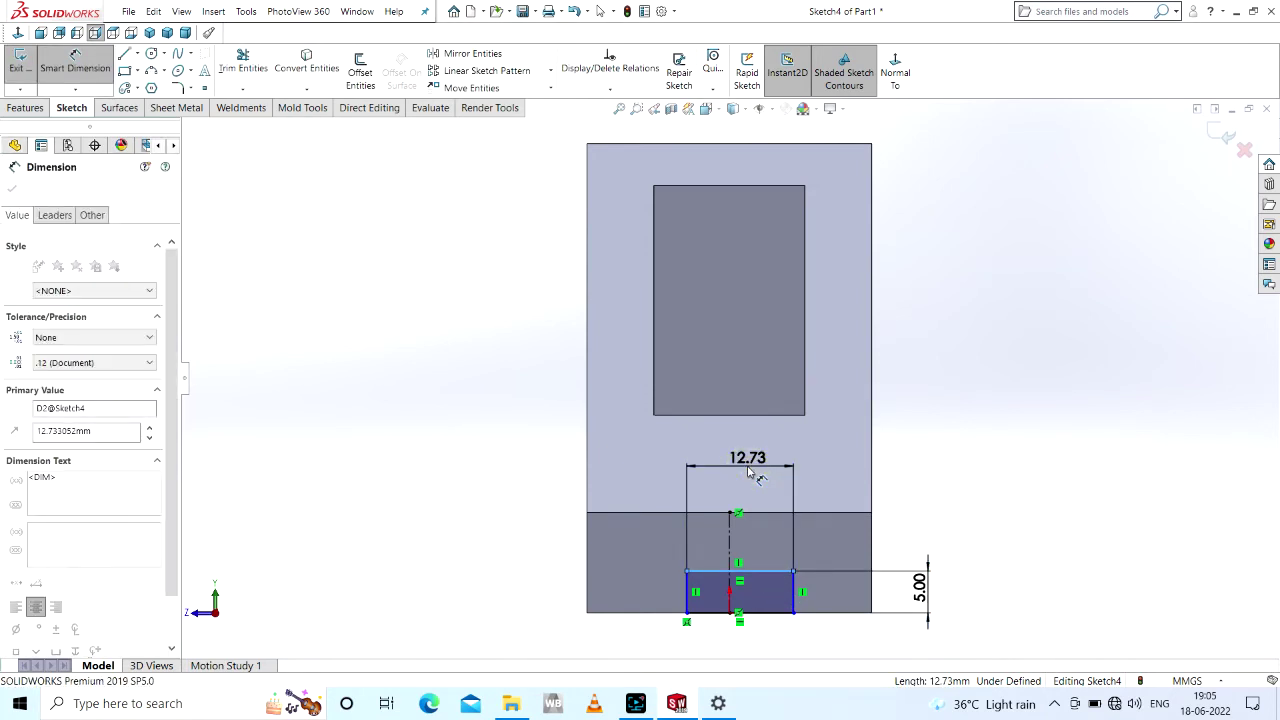
type("15")
key("Return")
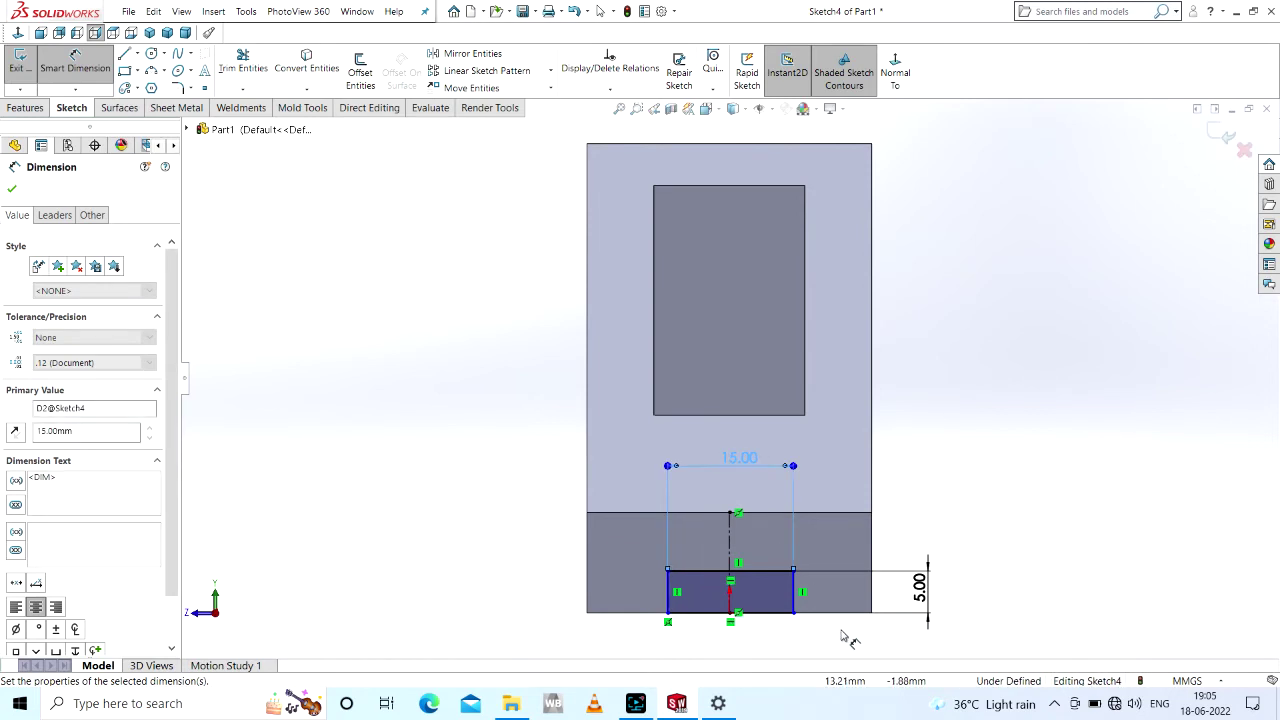
left_click(810, 634)
scroll(788, 605, "down", 2)
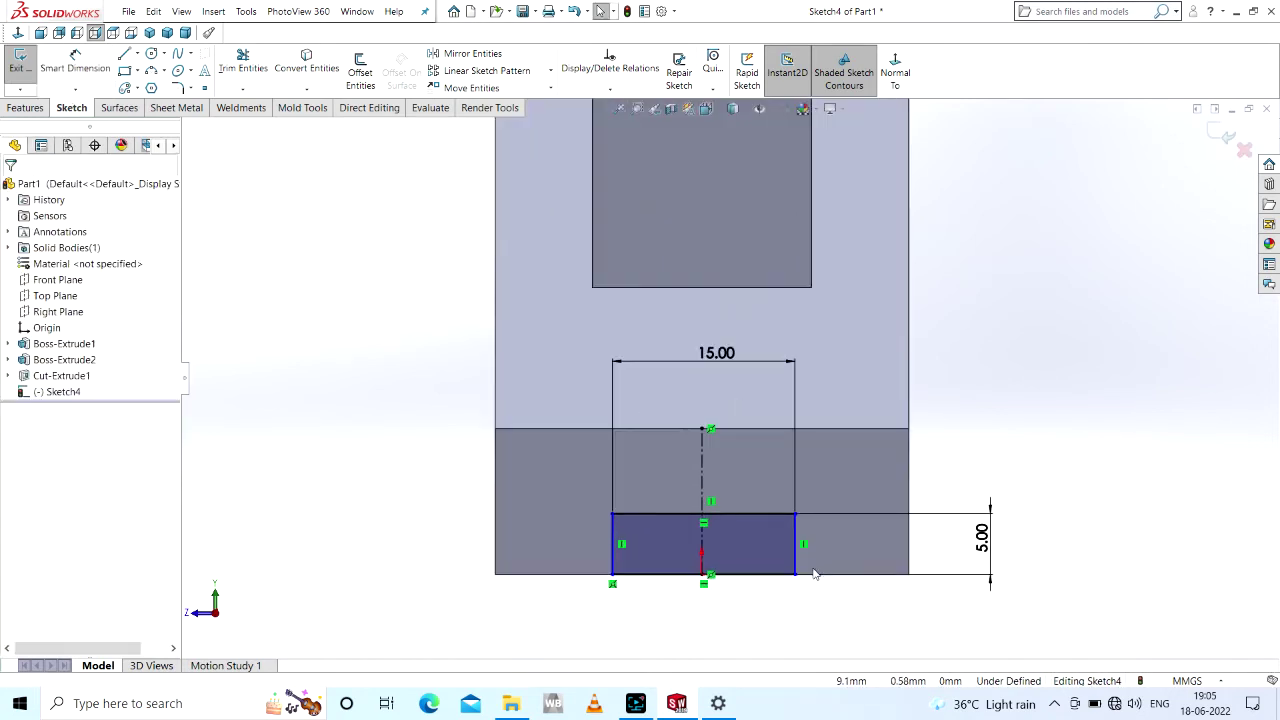
- Make the rectangle's sides symmetric about the centreline so the sketch is fully defined
left_click(703, 543, "ctrl")
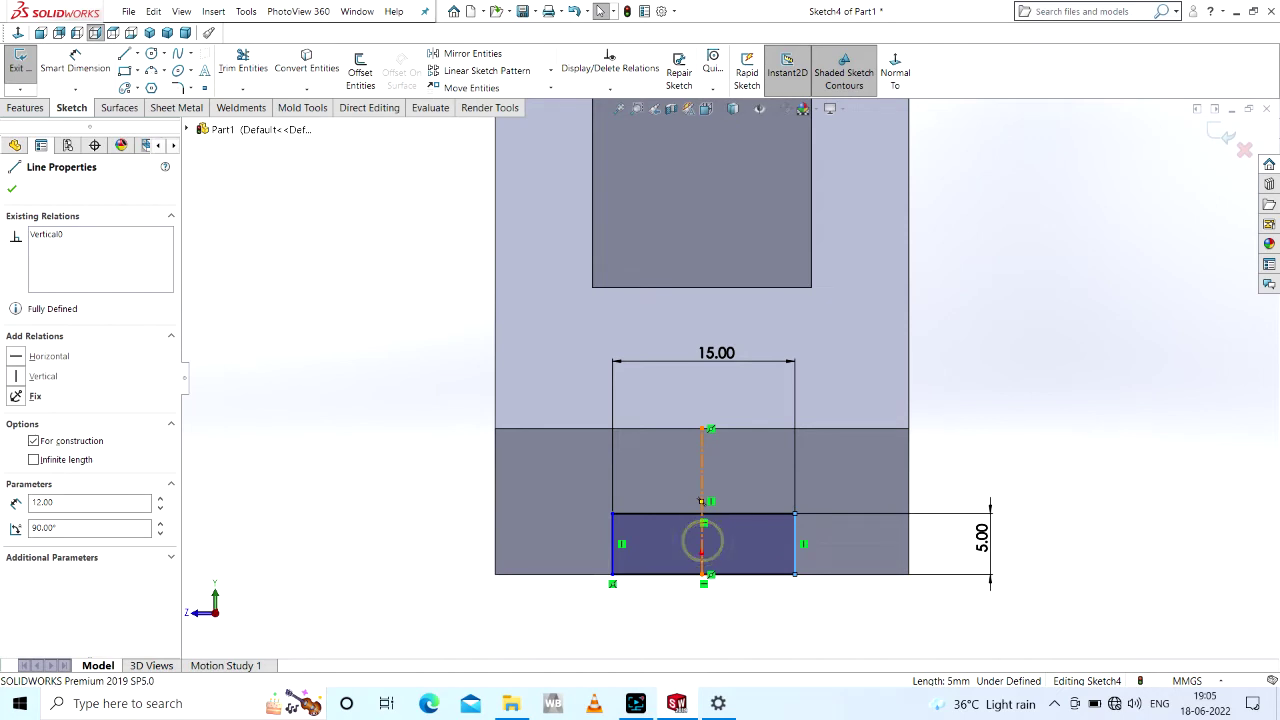
left_click(614, 552, "ctrl")
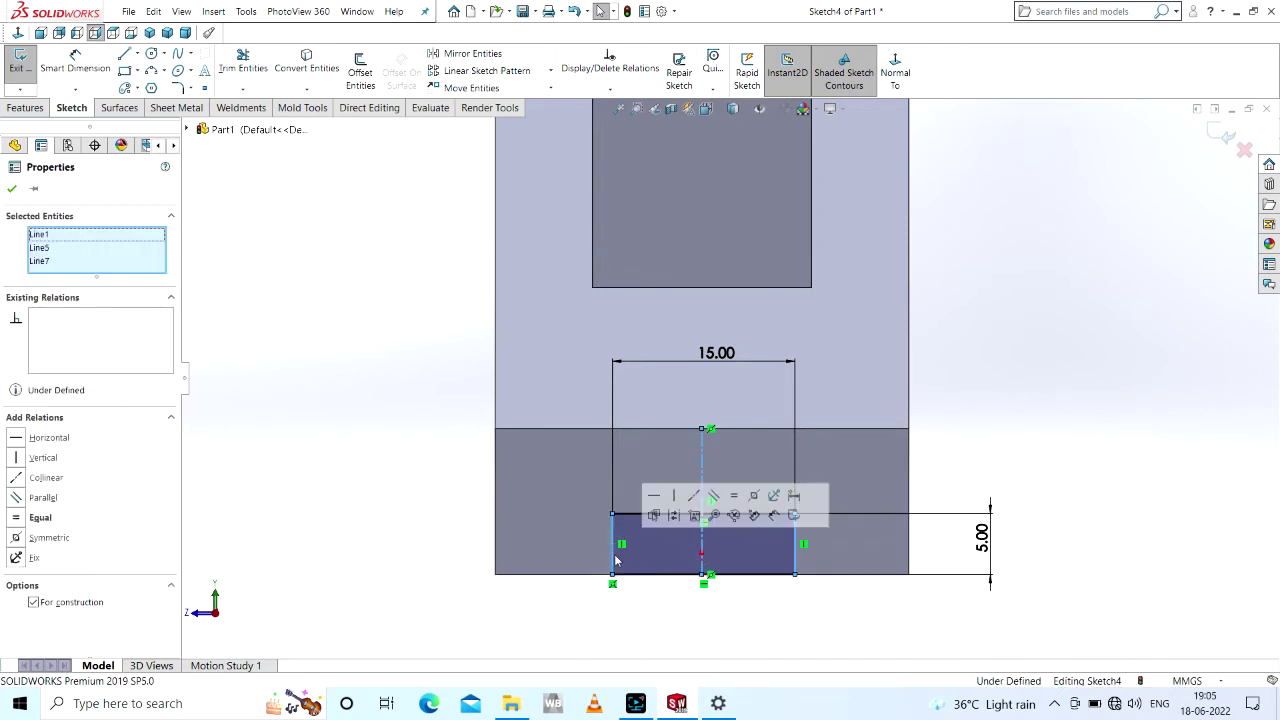
left_click(754, 496)
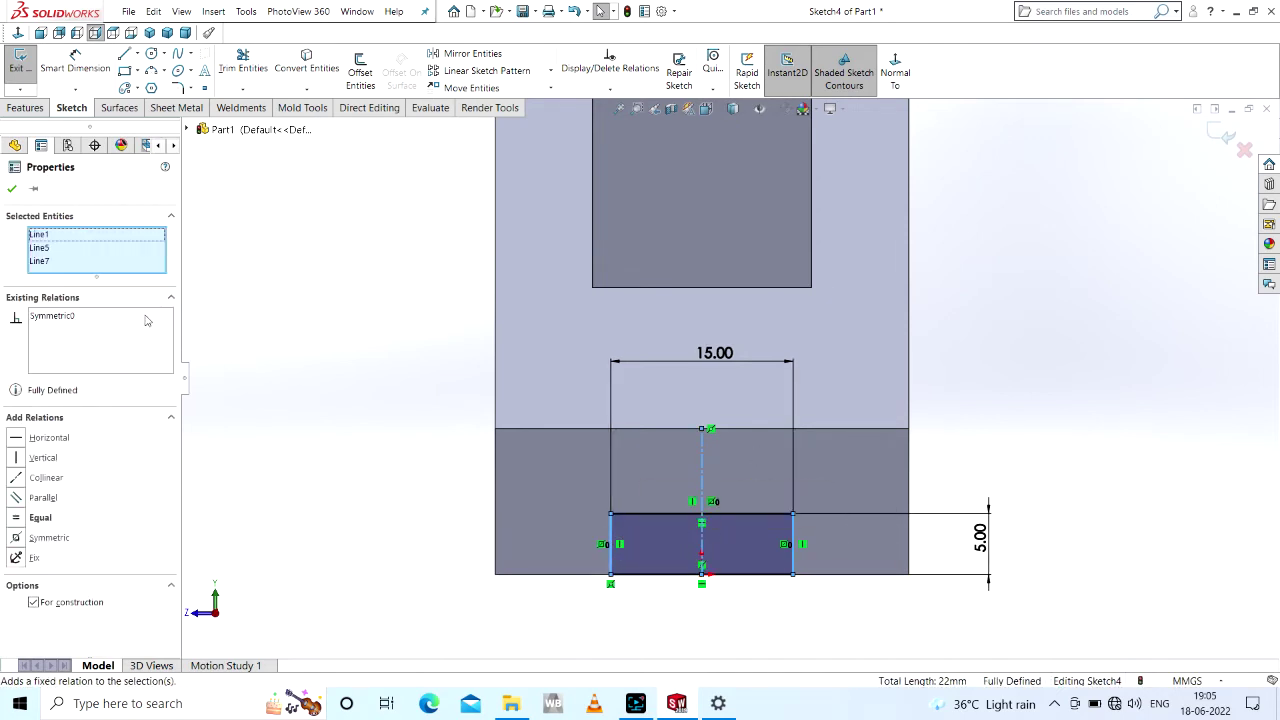
left_click(12, 190)
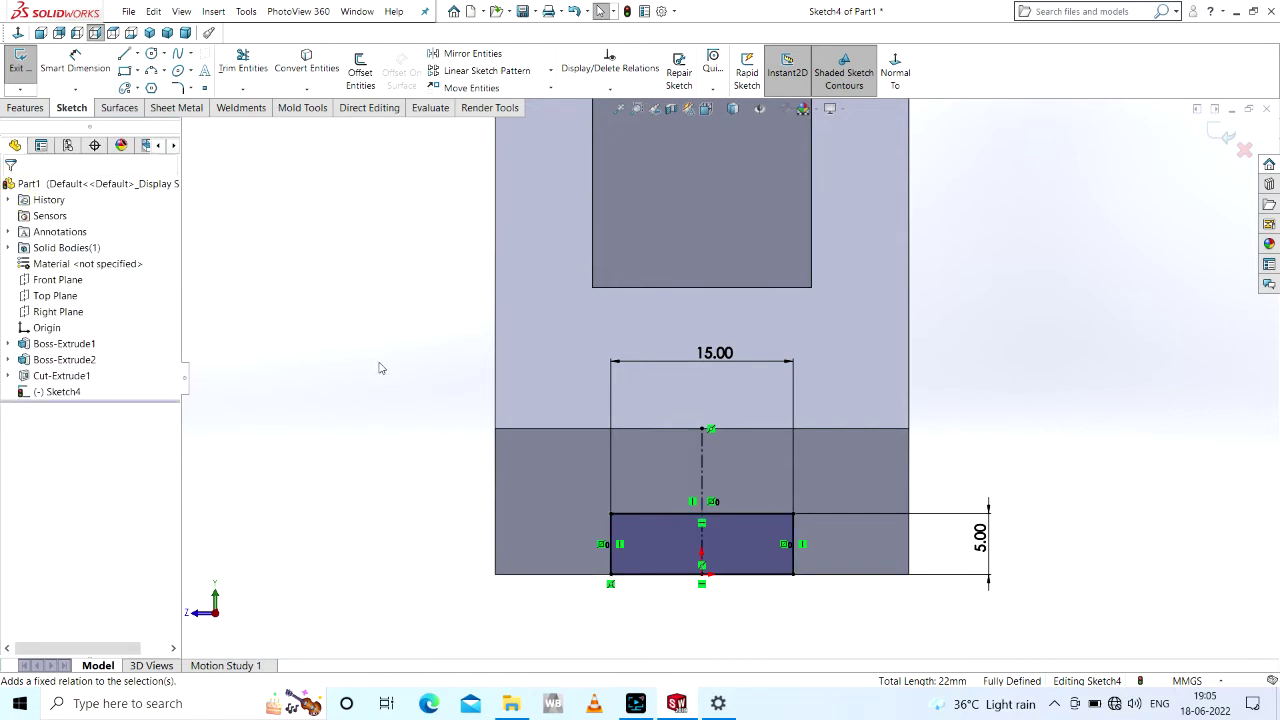
left_click(12, 110)
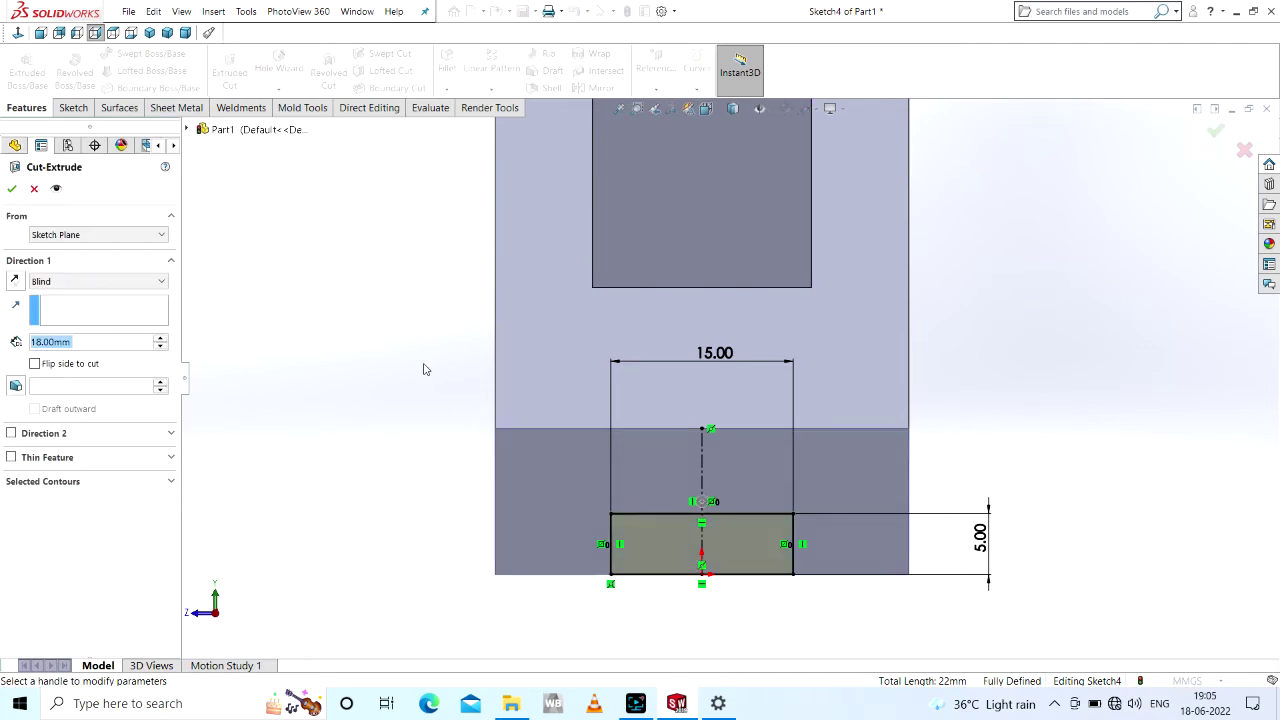
- Cut the 15 × 5 rectangle Through All and switch to the isometric view
left_click(64, 284)
left_click(82, 306)
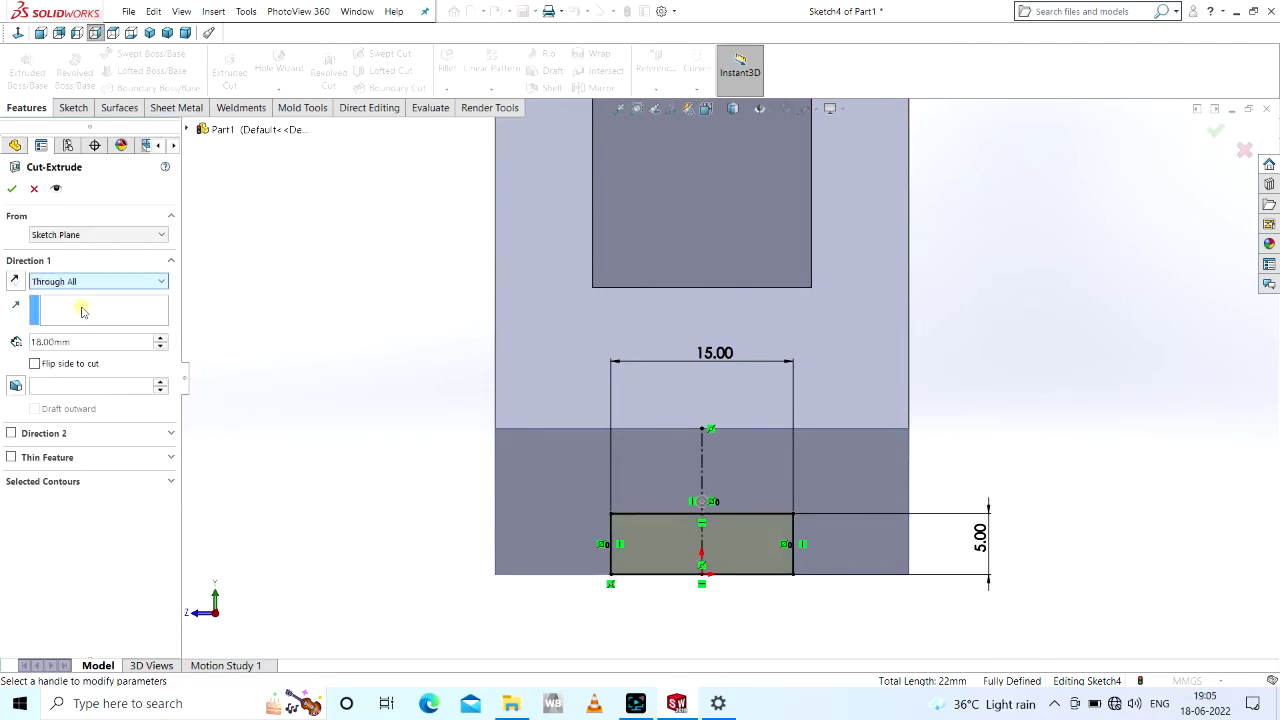
mouse_move(406, 400)
middle_mouse_down()
mouse_move(584, 428)
mouse_move(418, 373)
middle_mouse_up()
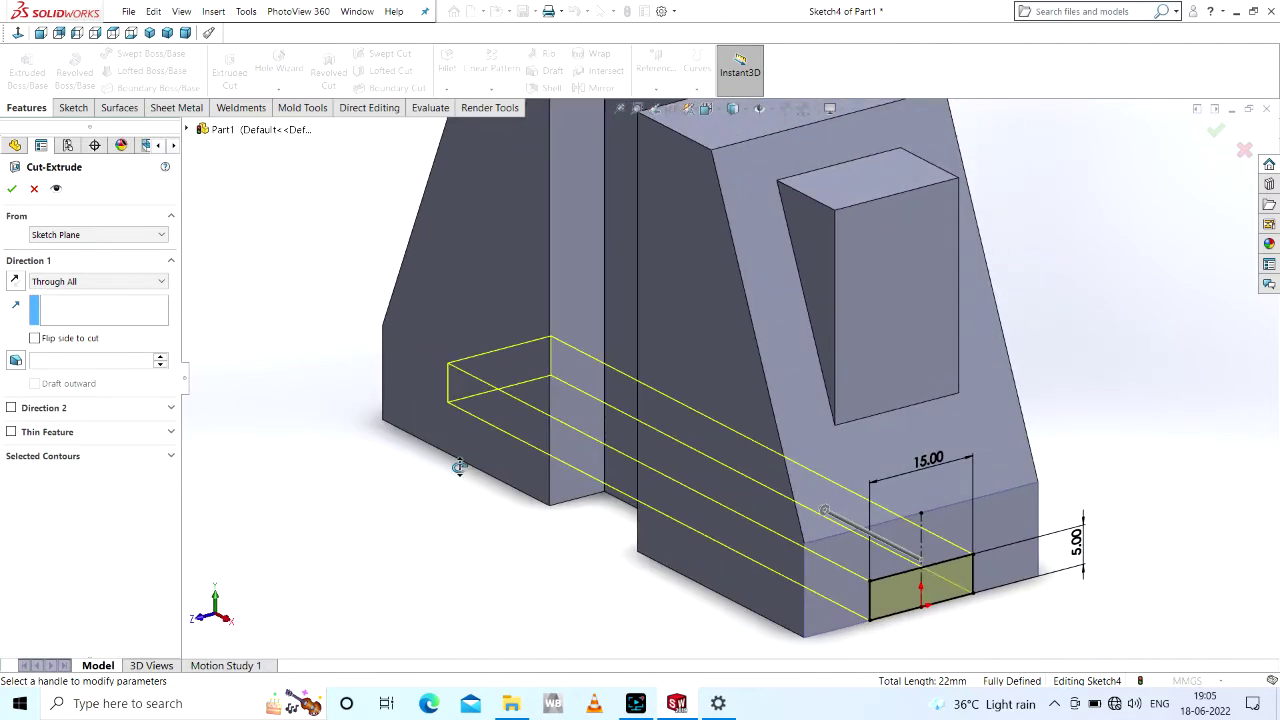
left_click(12, 190)
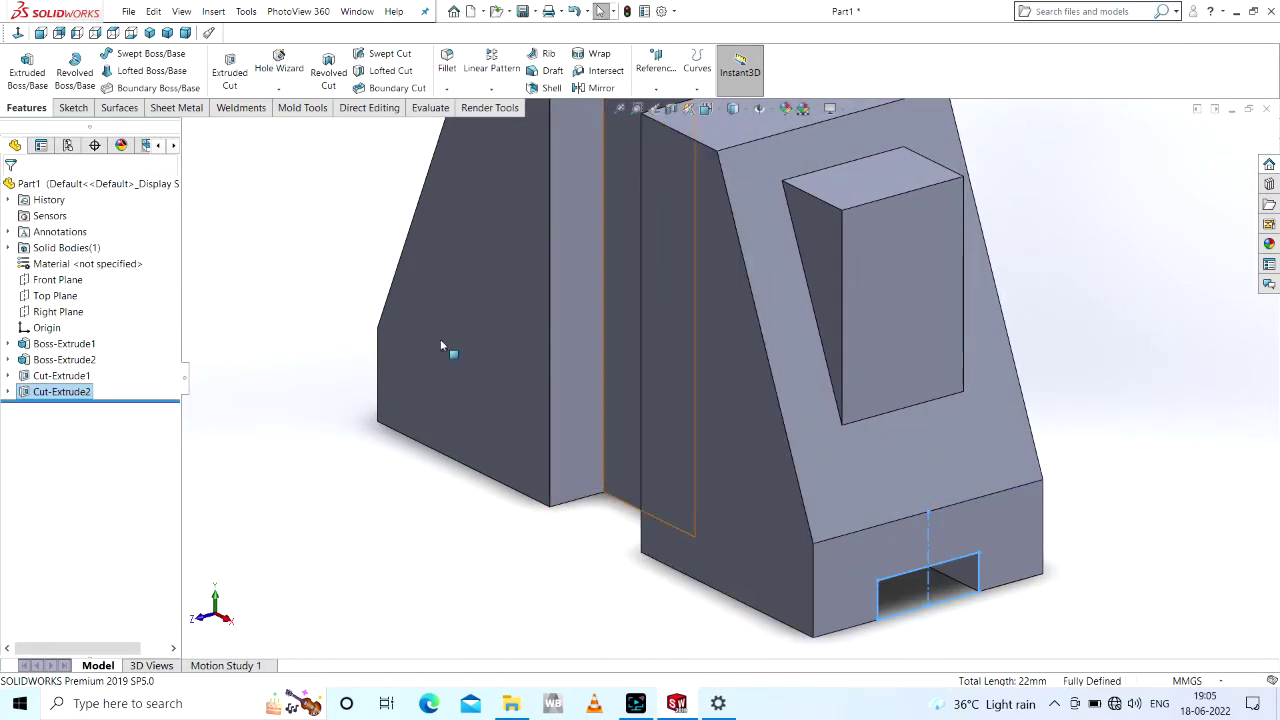
key("Escape")
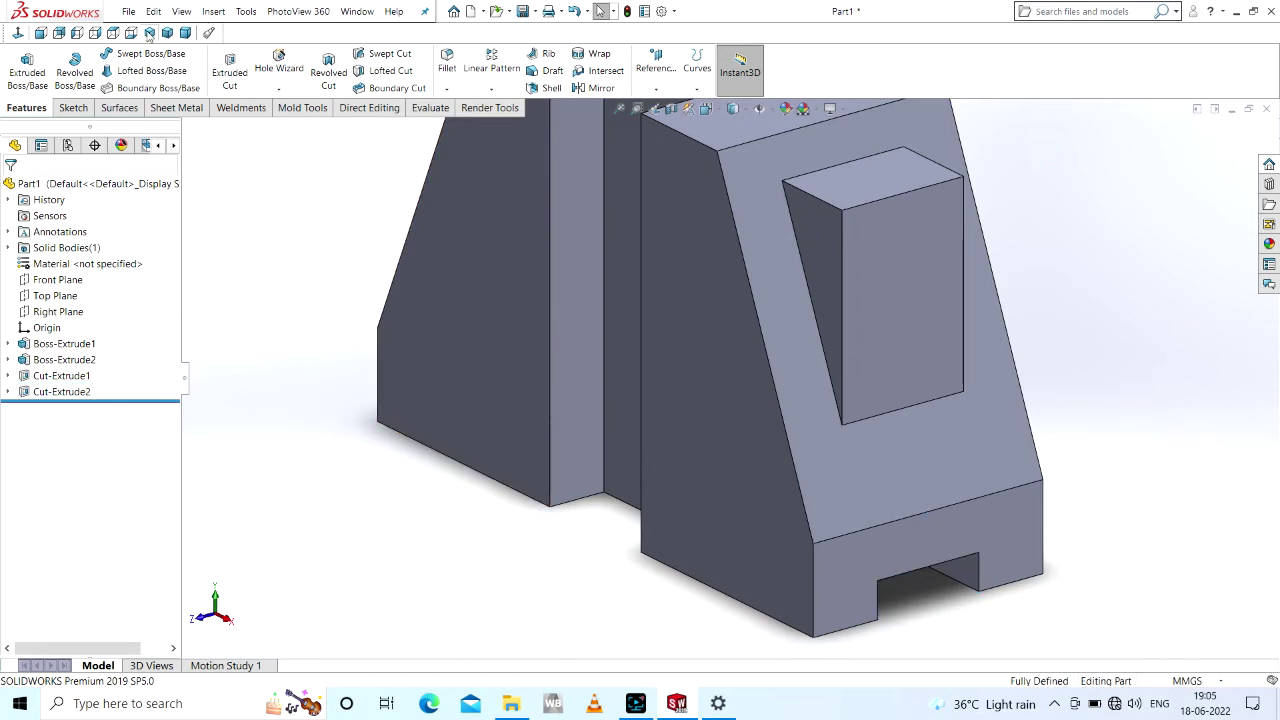
left_click(149, 33)
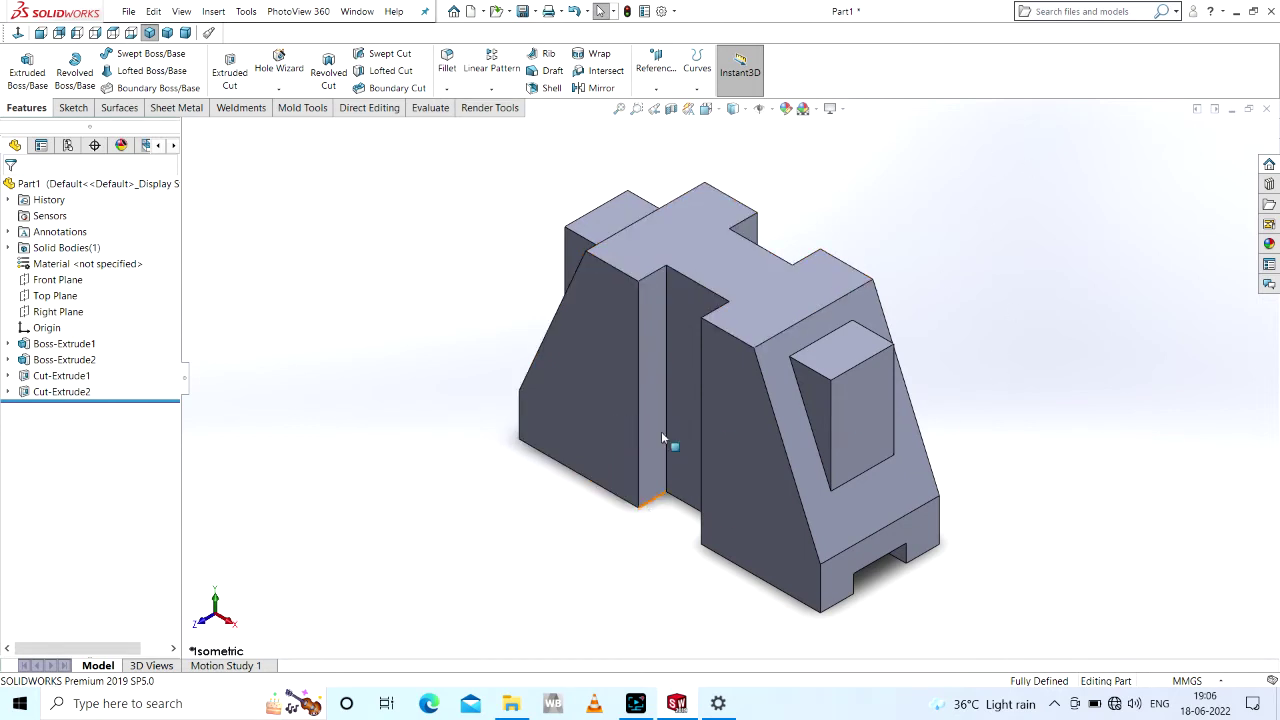
- Create a new part and start a sketch on the Front Plane
left_click(472, 12)
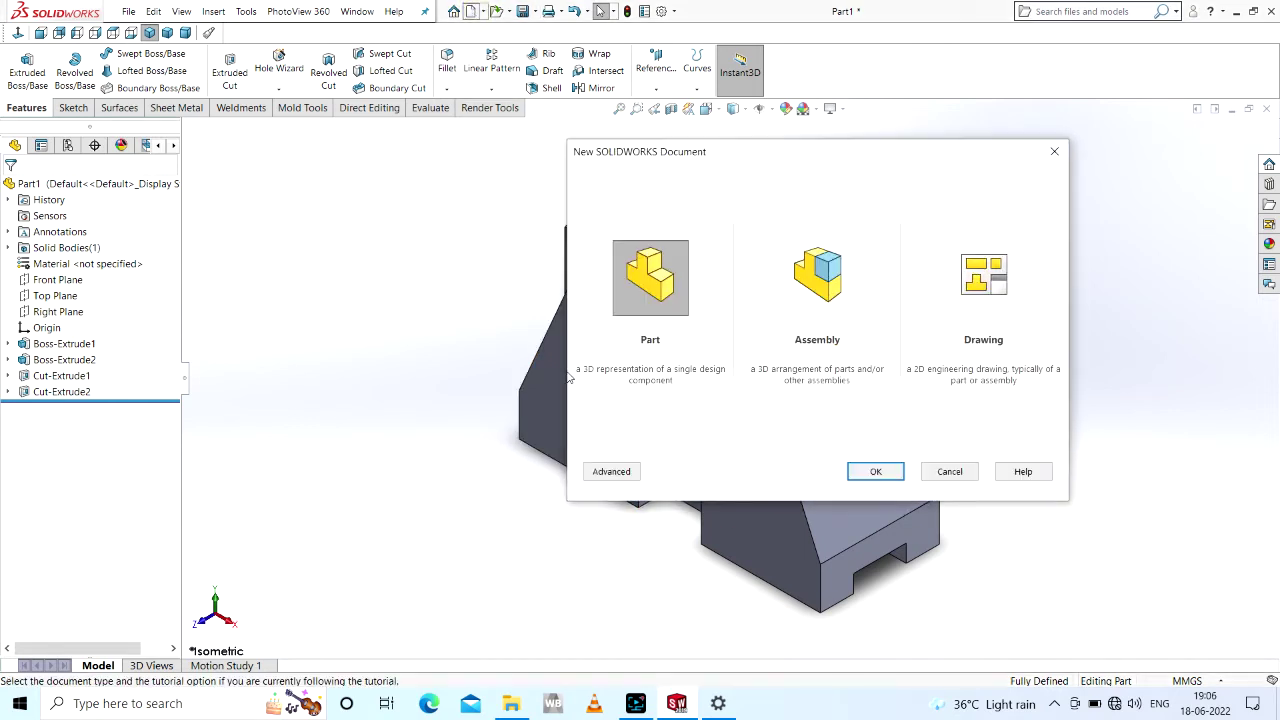
left_click(878, 474)
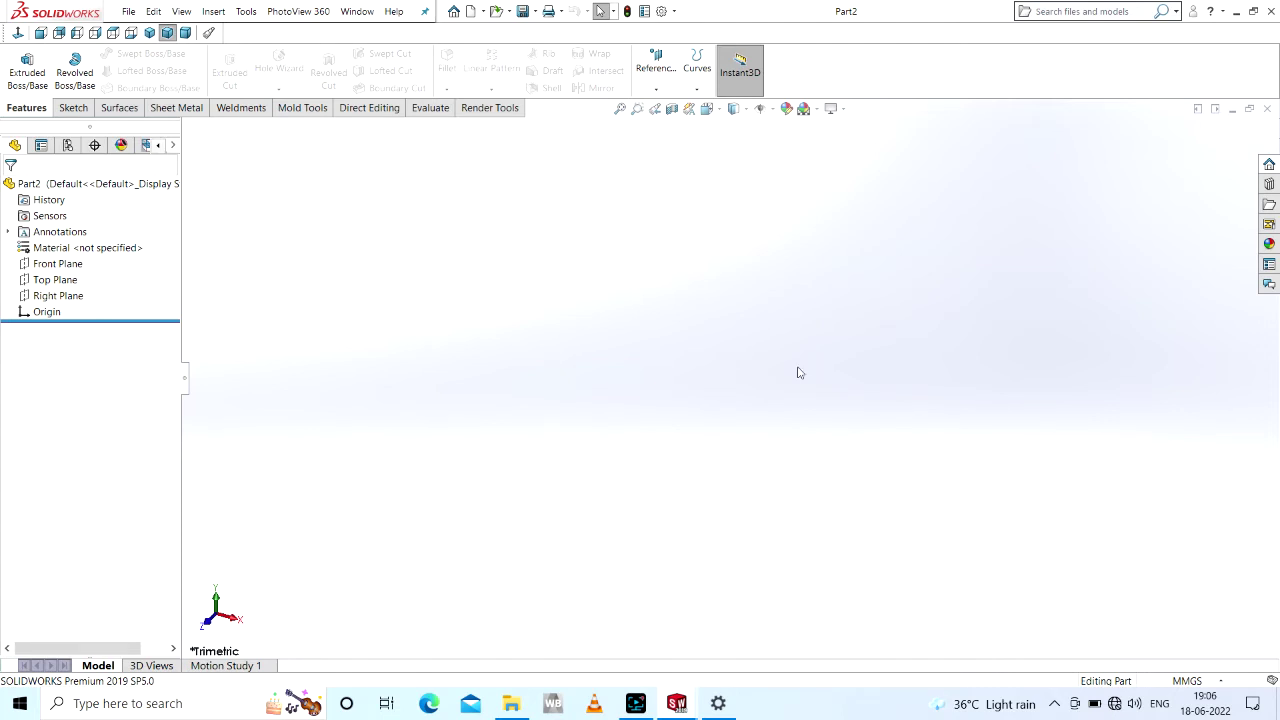
left_click(57, 263)
left_click(75, 247)
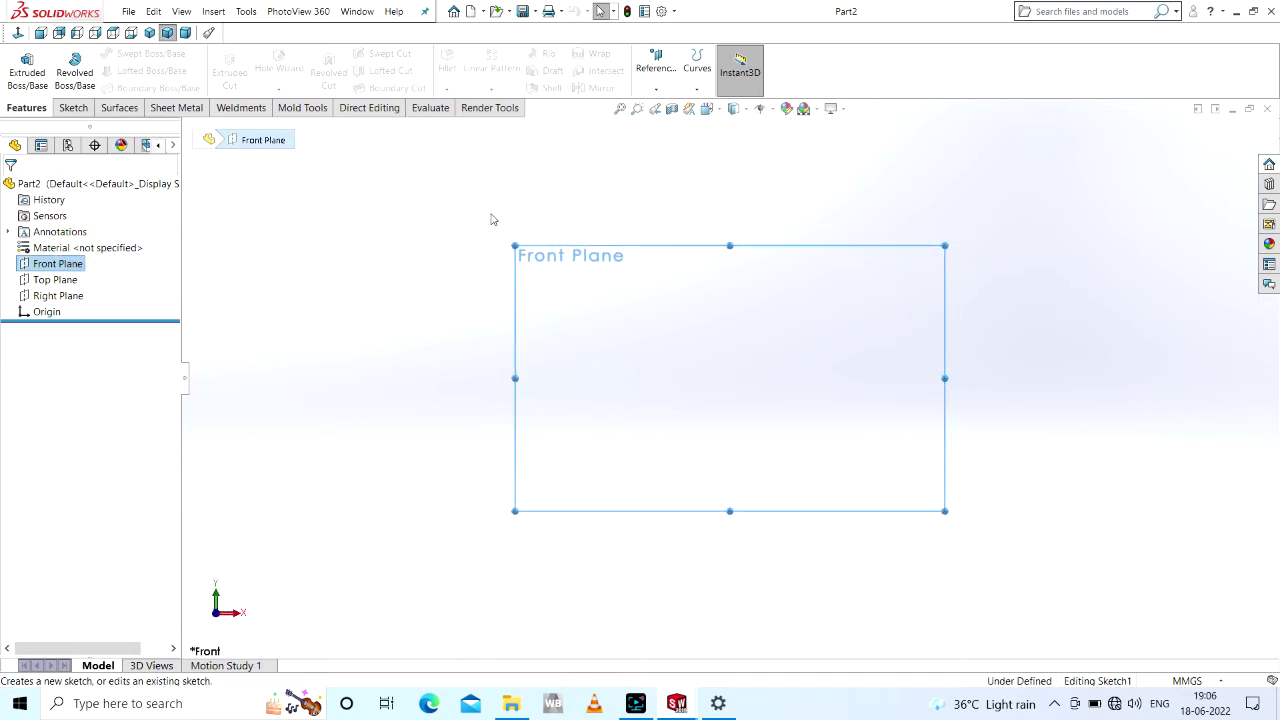
- Draw a vertical centerline straight up from the origin
left_click(137, 55)
left_click(160, 86)
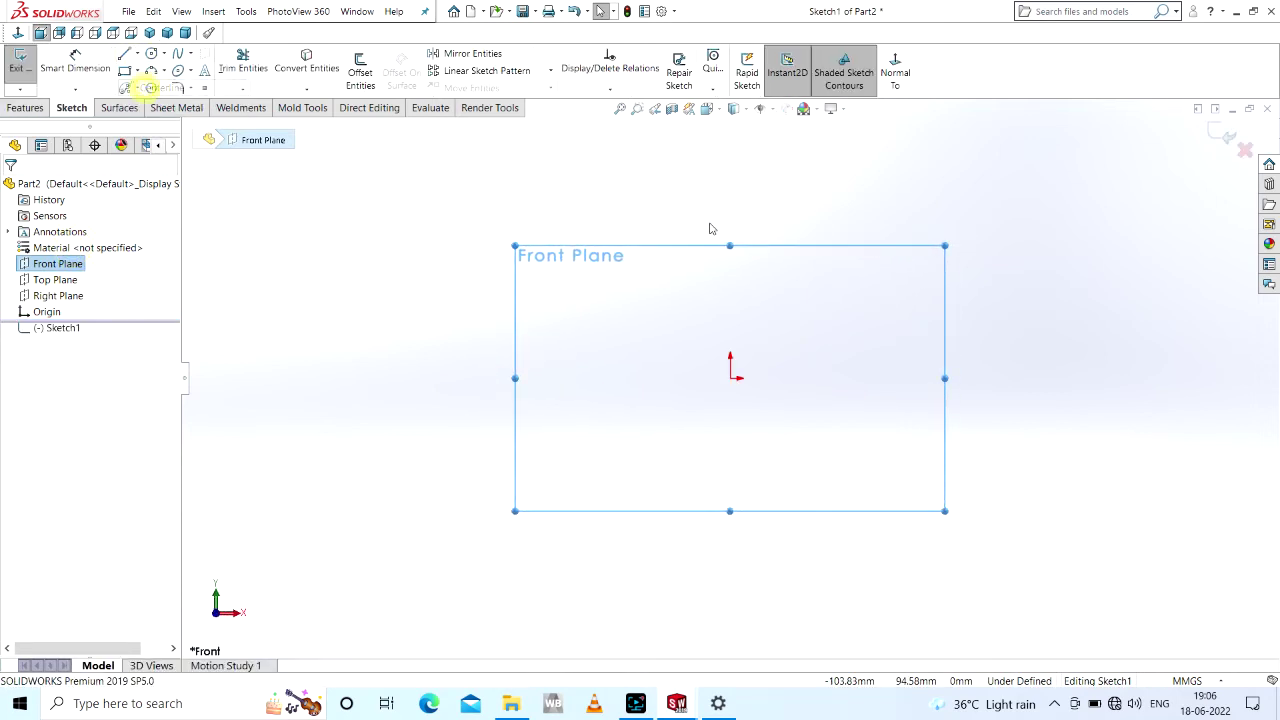
left_click(730, 378)
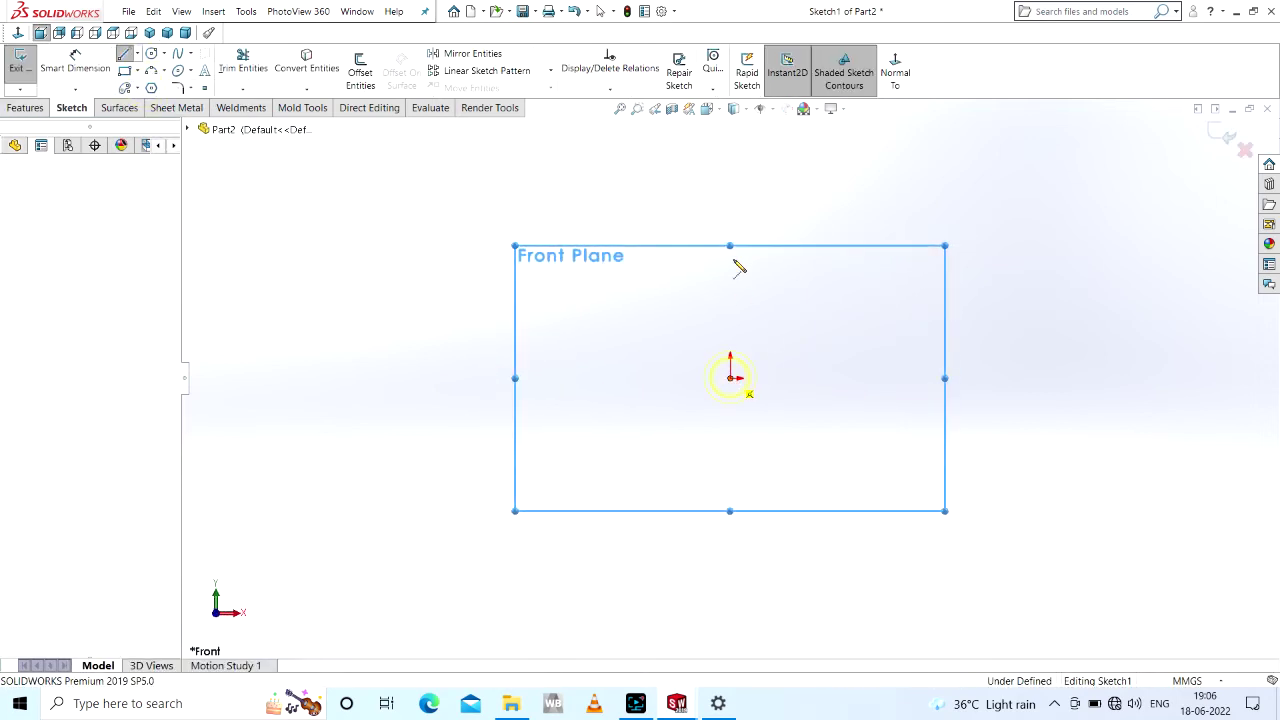
left_click(730, 194)
key("Escape")
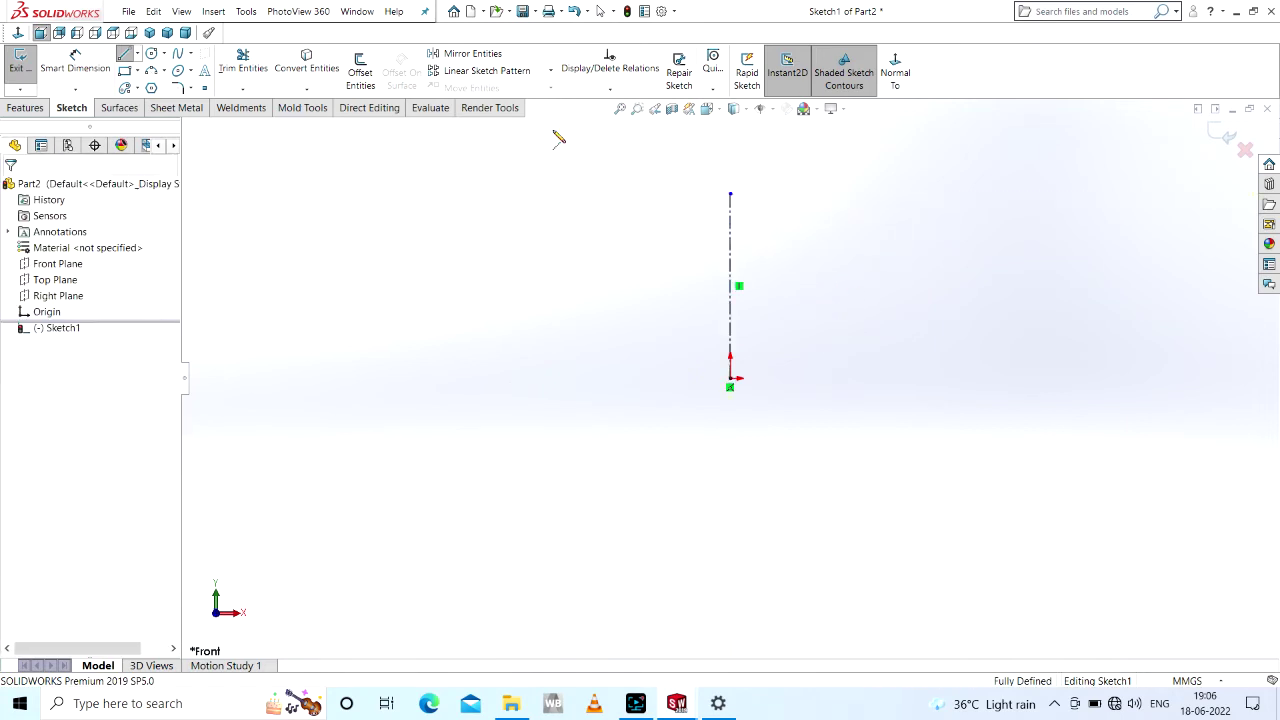
left_click(246, 12)
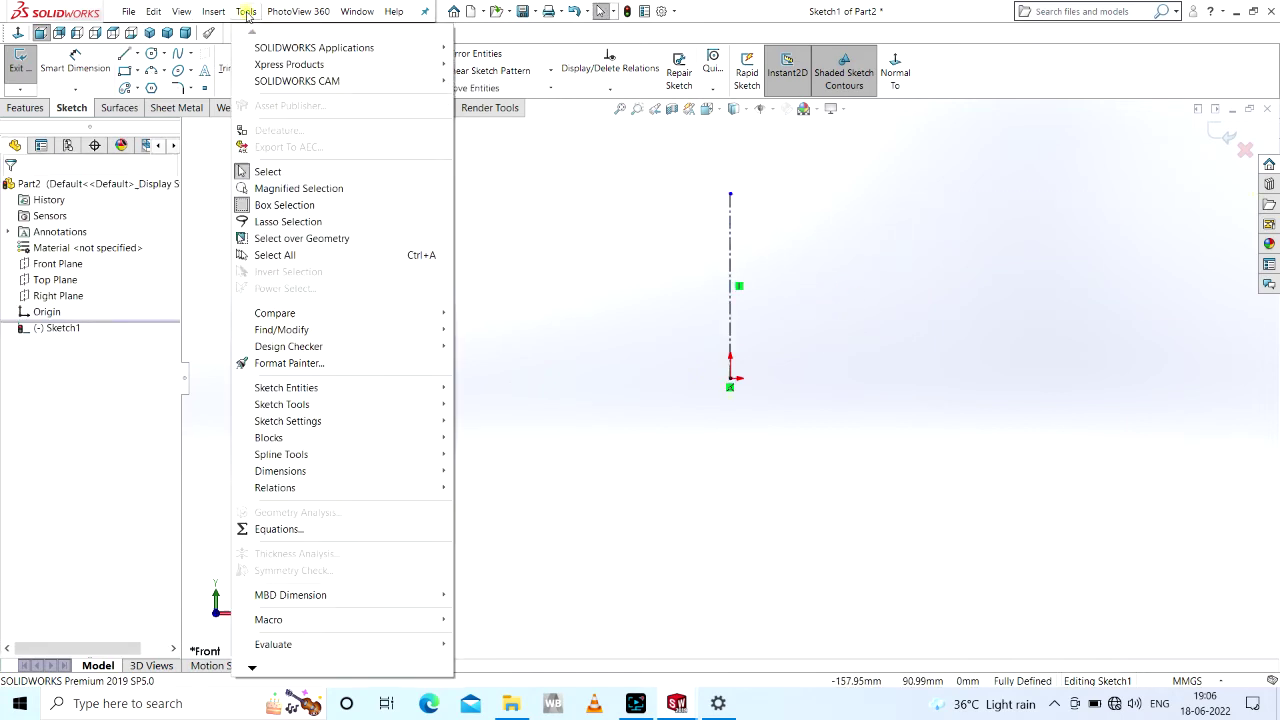
mouse_move(282, 404)
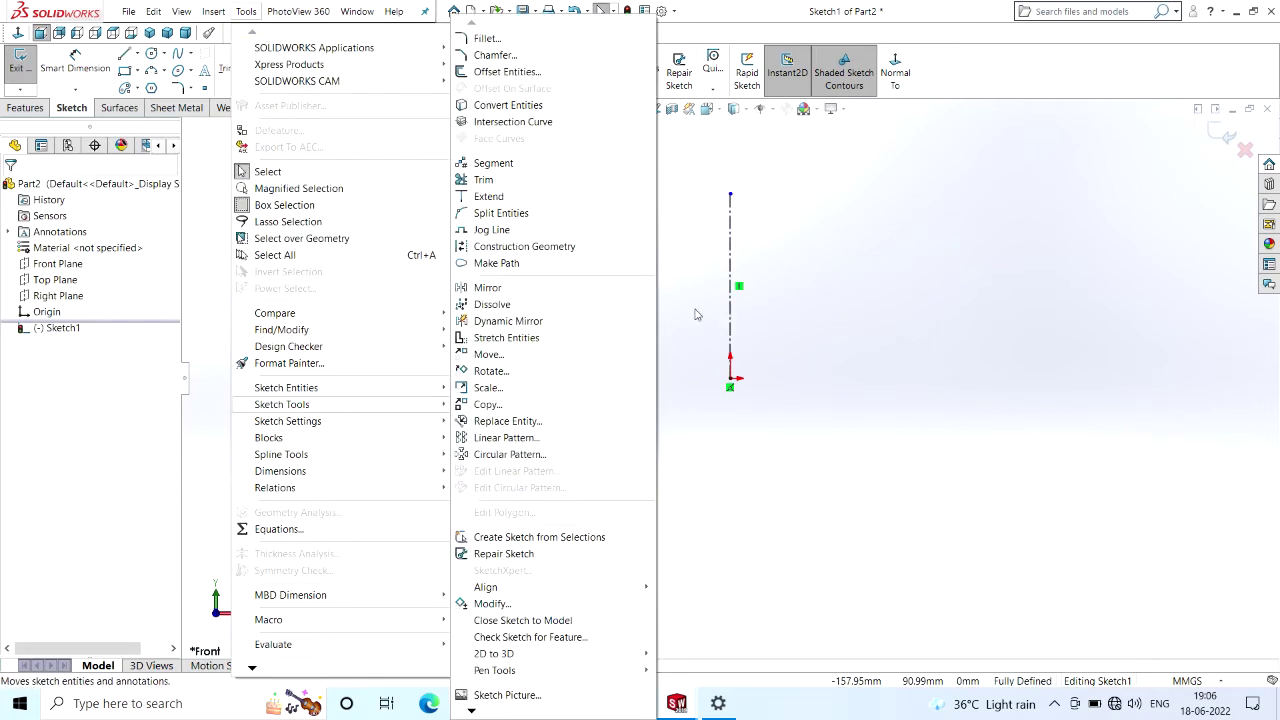
left_click(815, 428)
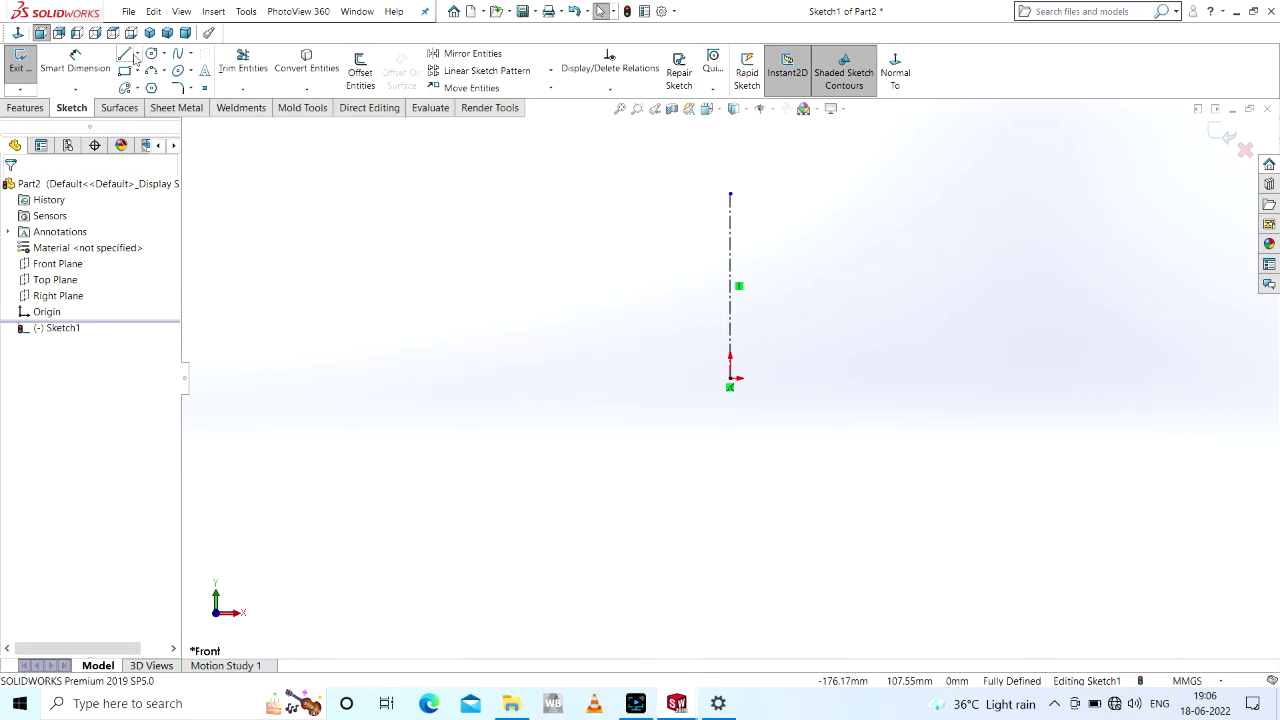
key("l")
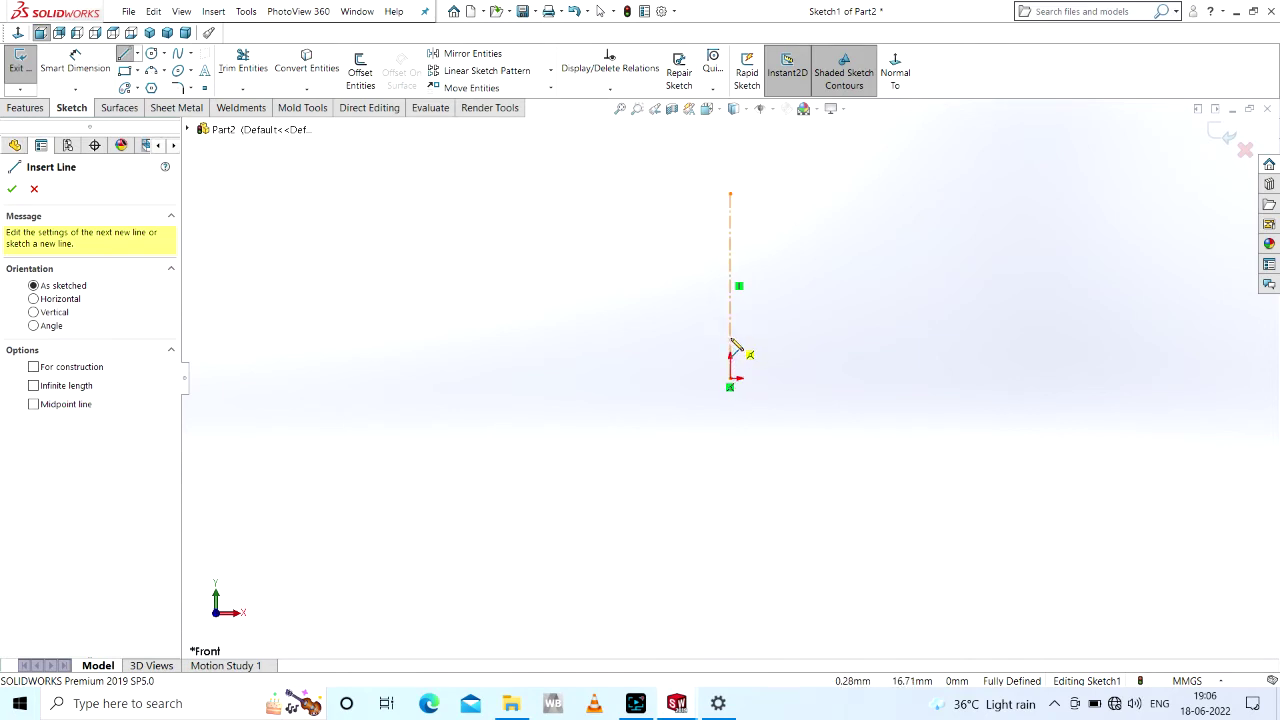
- Draw the stepped half-profile with a notch, shoulder and angled top corner against the centerline
left_click(730, 338)
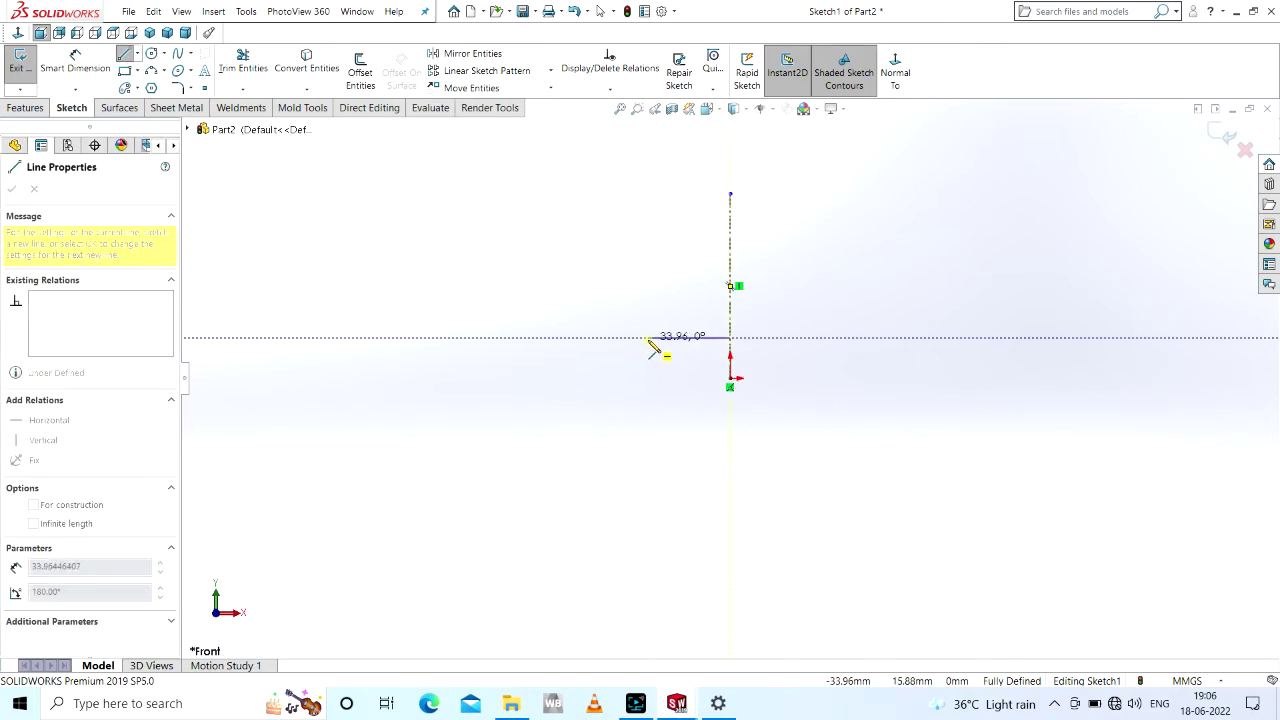
left_click(649, 338)
left_click(648, 378)
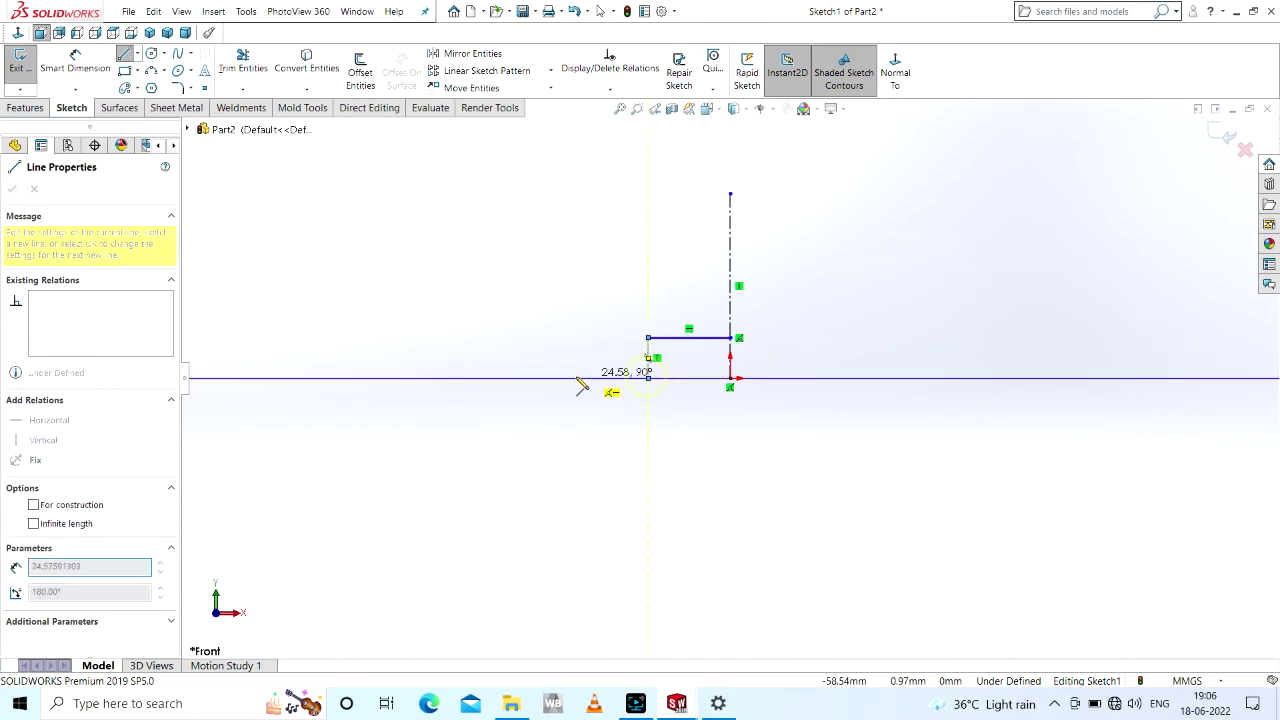
left_click(555, 378)
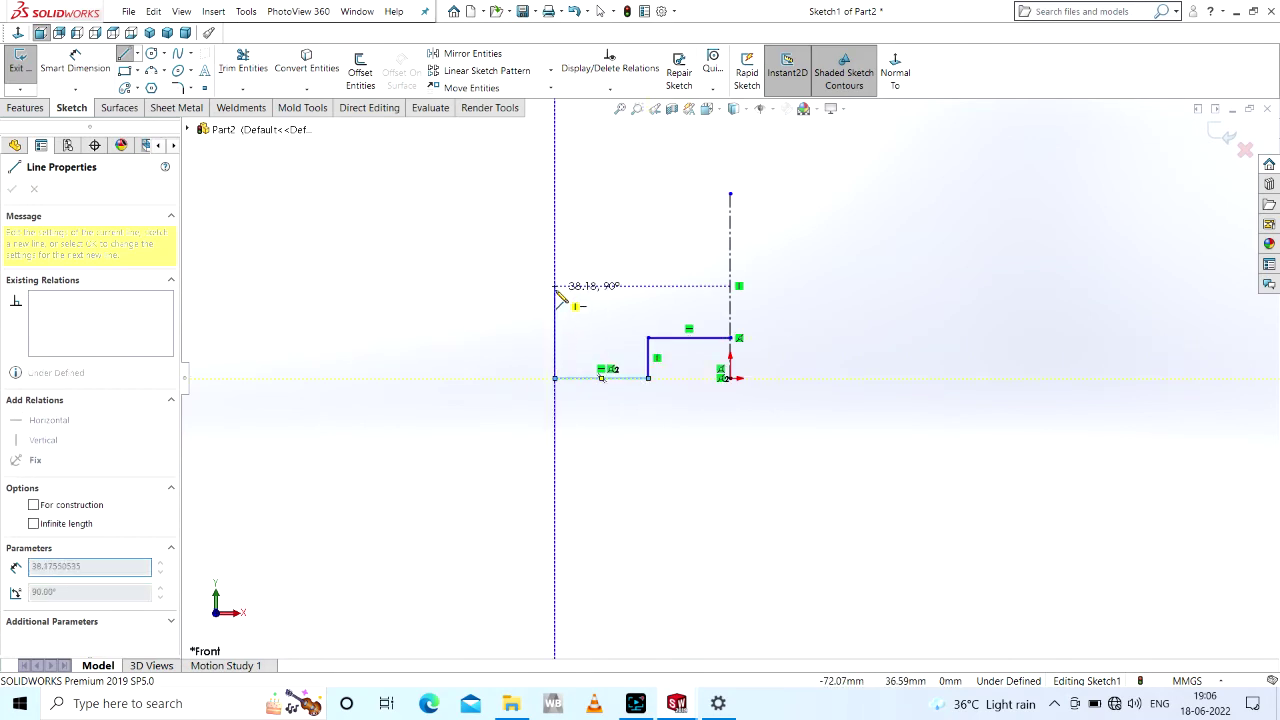
left_click(555, 286)
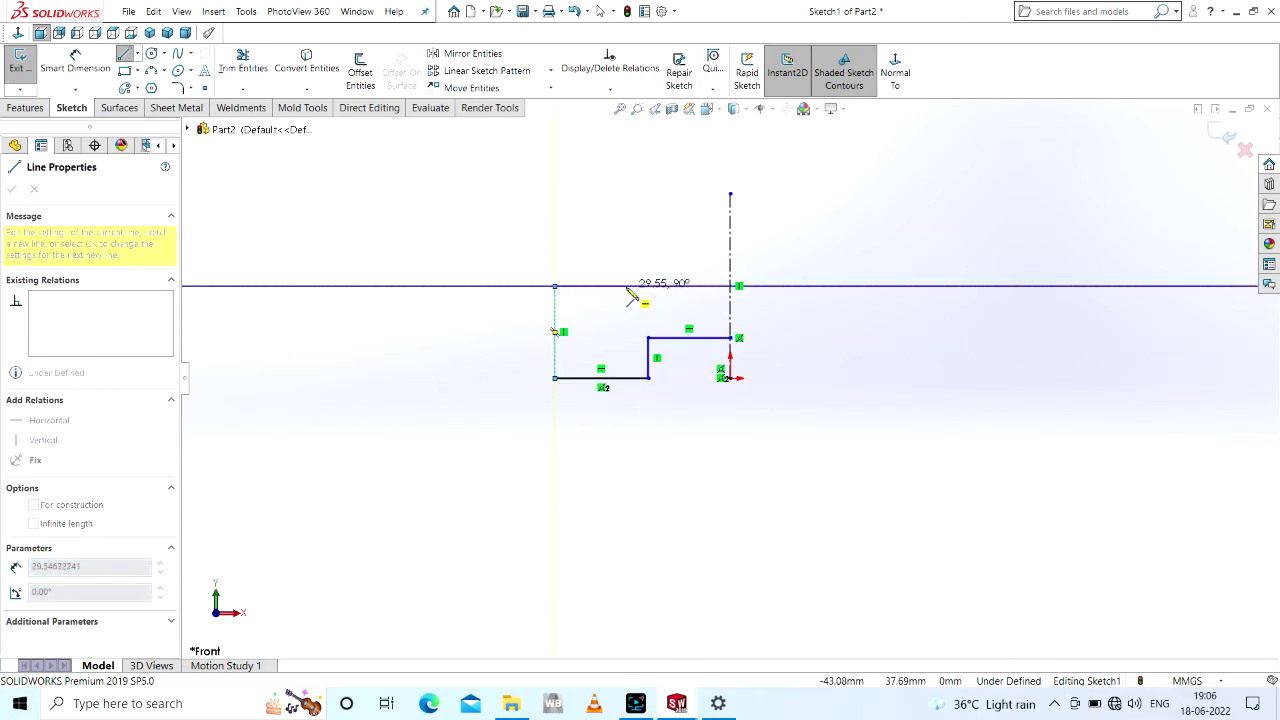
left_click(626, 286)
left_click(626, 239)
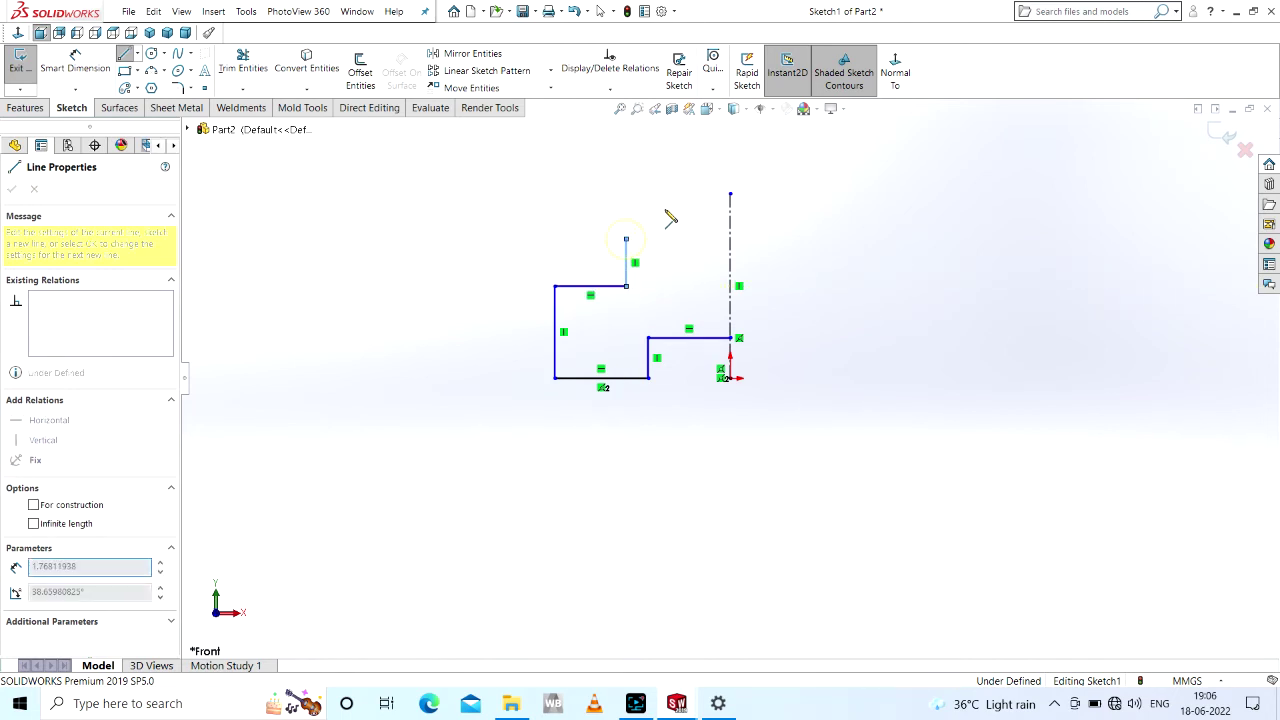
left_click(677, 193)
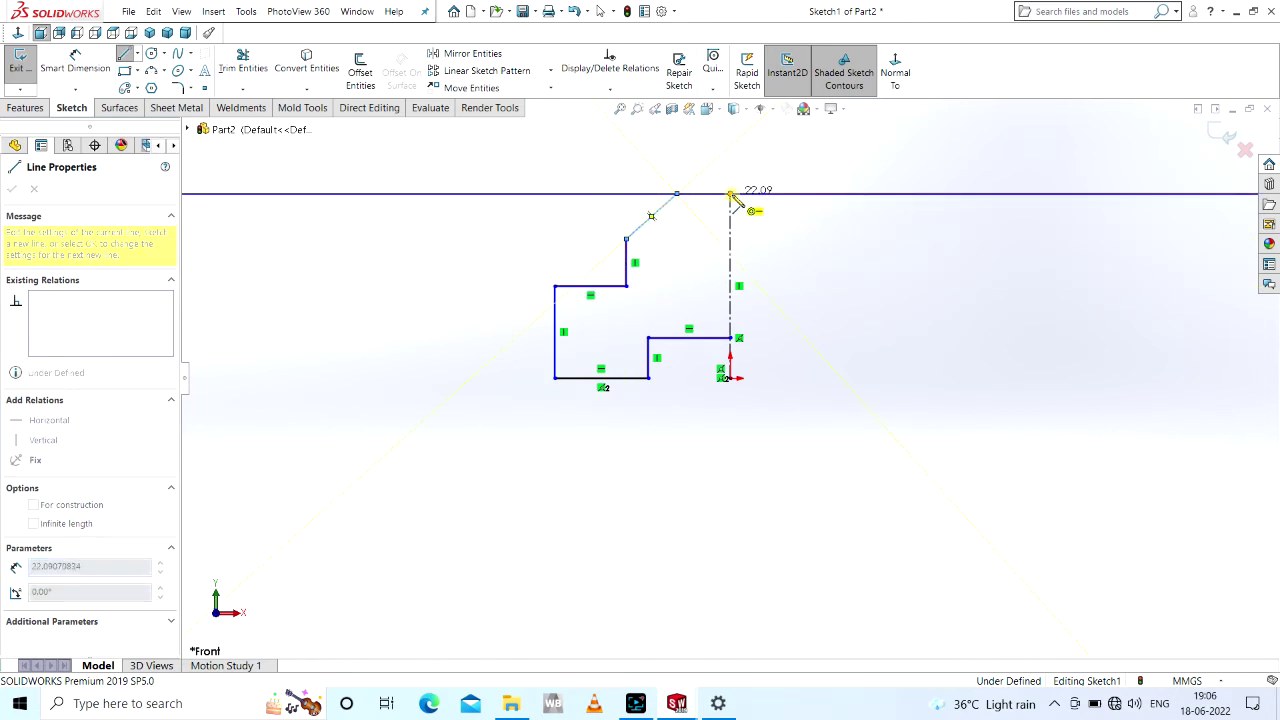
left_click(731, 193)
key("Escape")
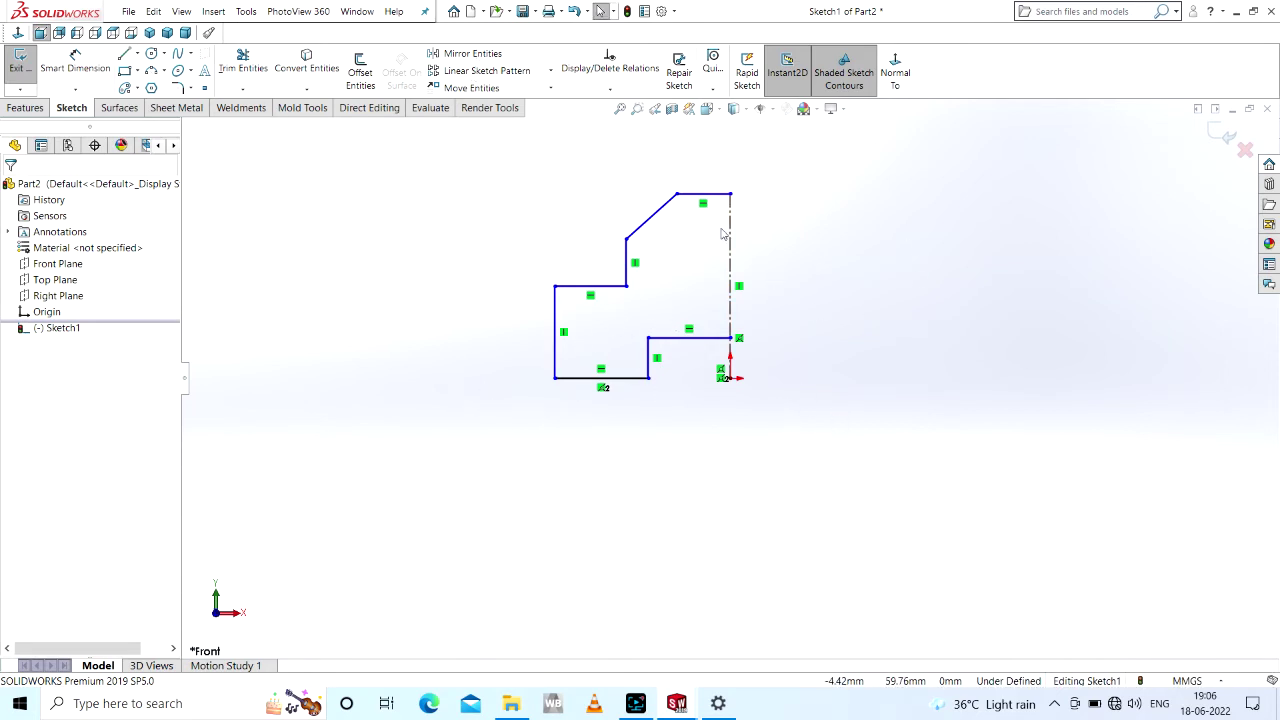
- Mirror the half-profile lines across the centerline into a closed outline
left_click_drag(848, 437, 471, 167)
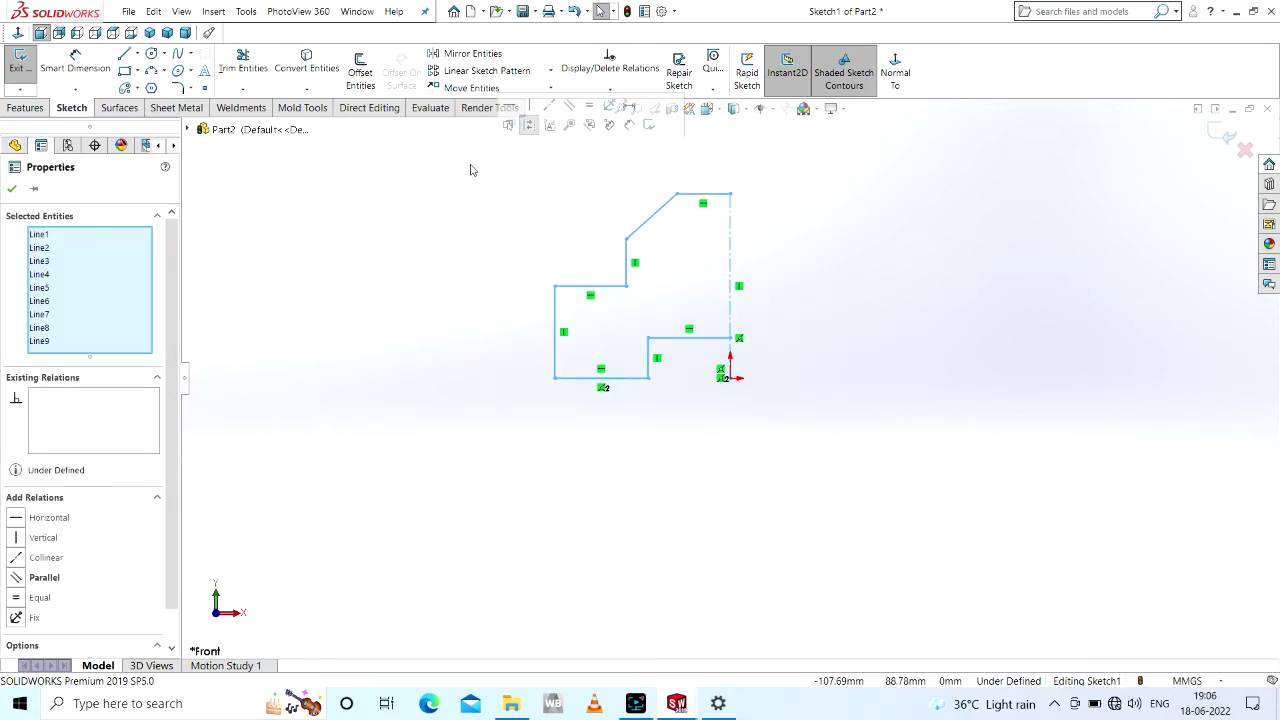
left_click(473, 54)
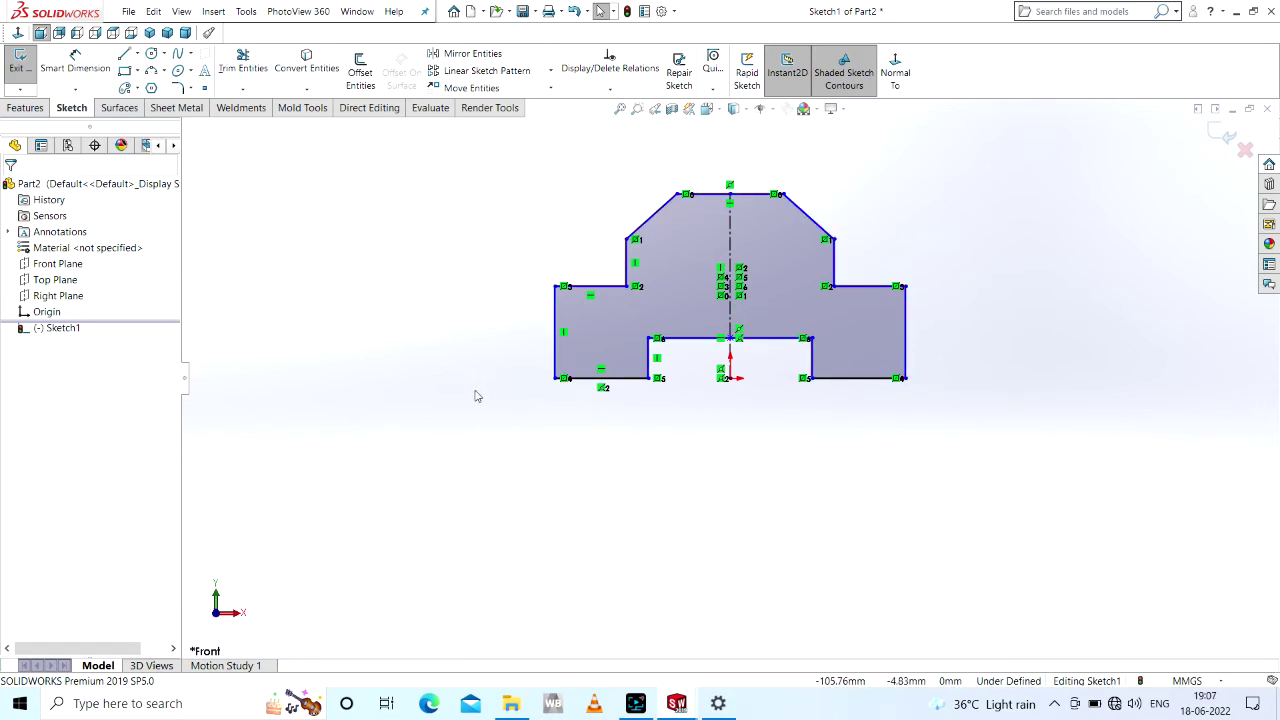
right_click_drag(476, 396, 484, 231)
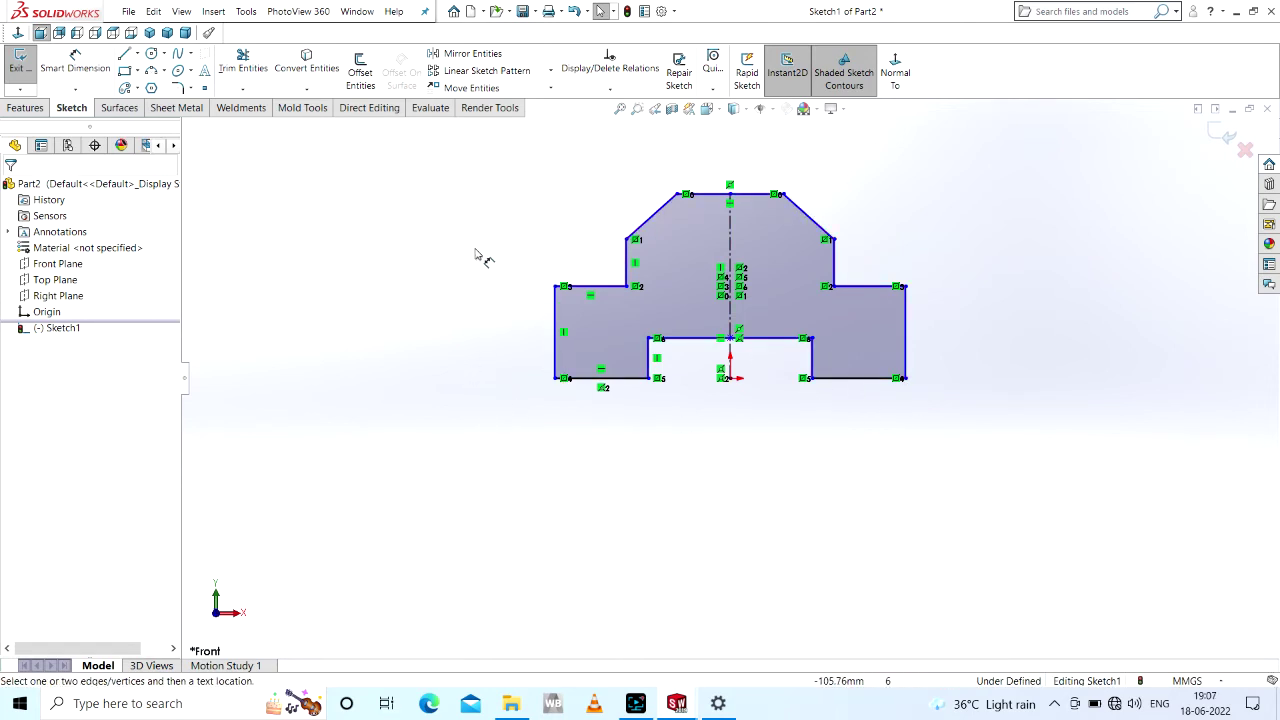
- Dimension the overall width 420 and the bottom notch width 120
left_click(556, 345)
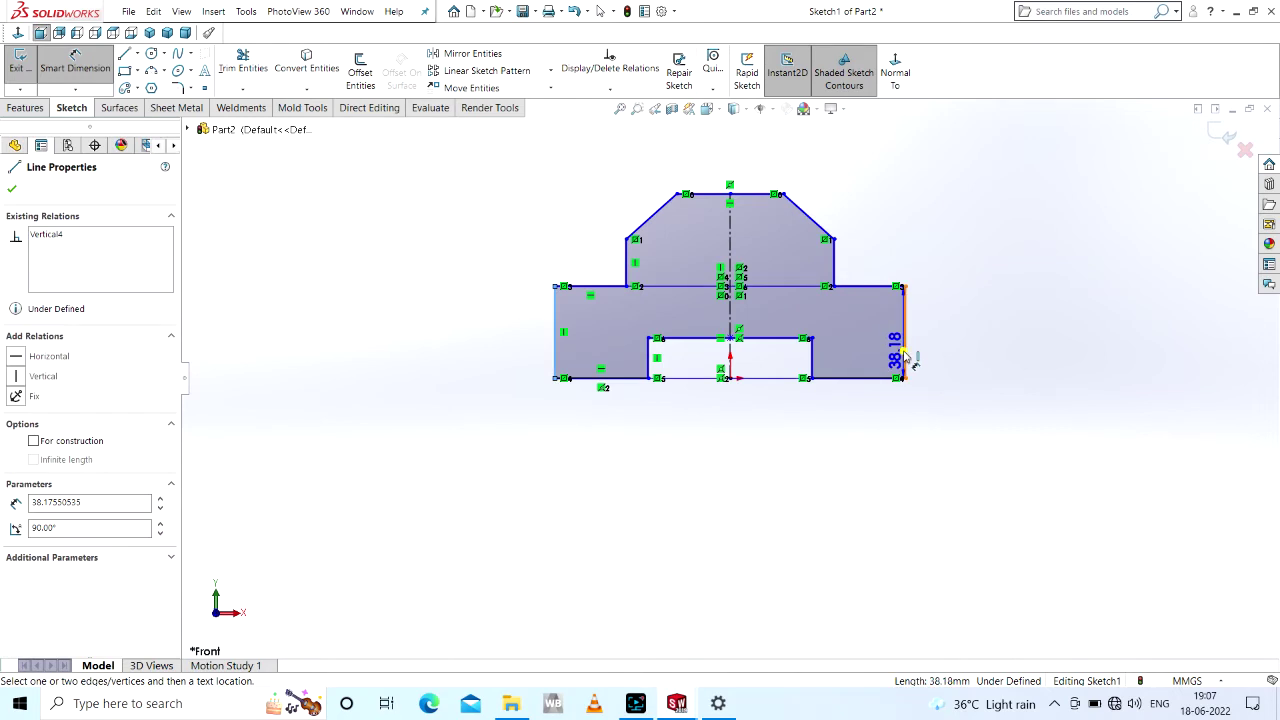
left_click(905, 350)
left_click(736, 491)
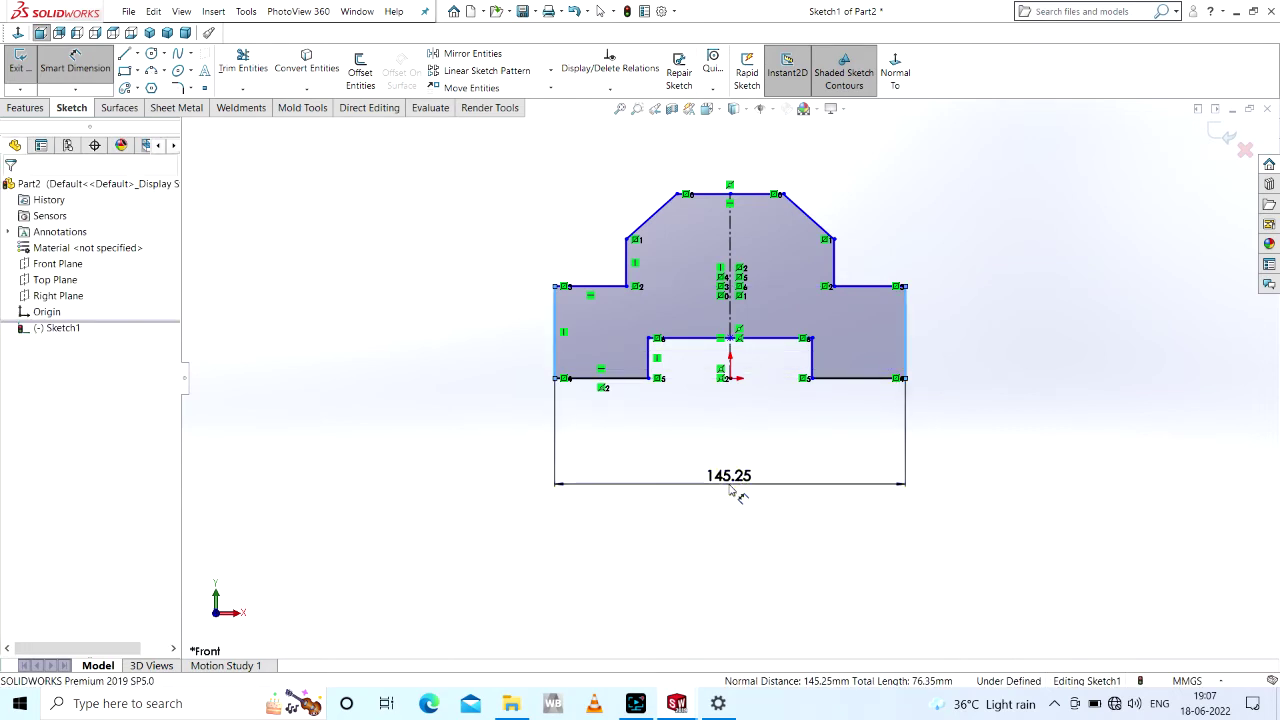
type("120")
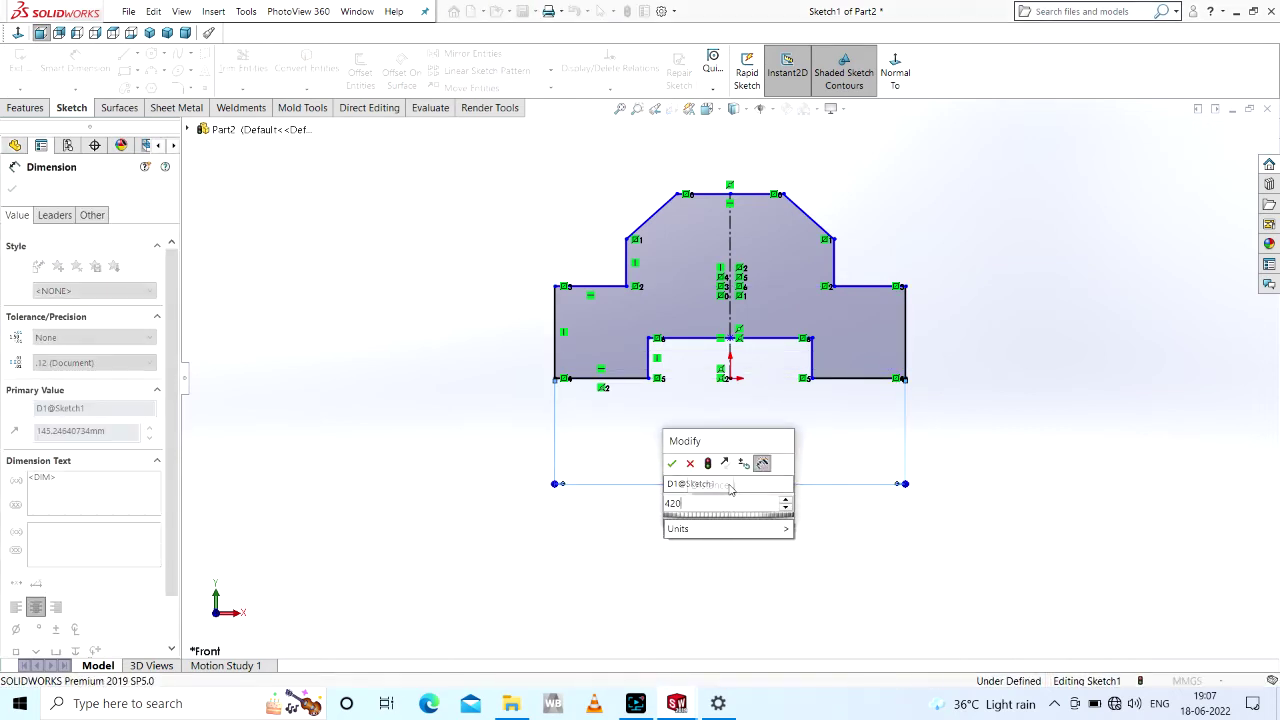
key("Return")
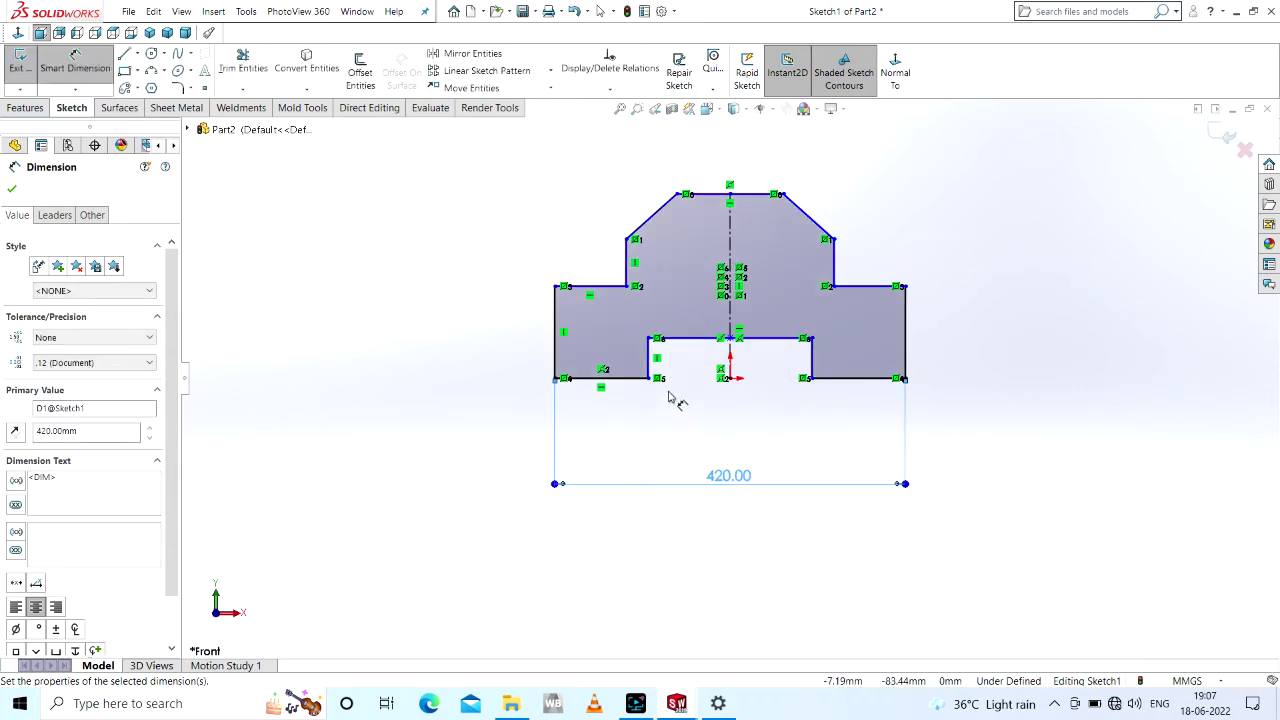
left_click(648, 360)
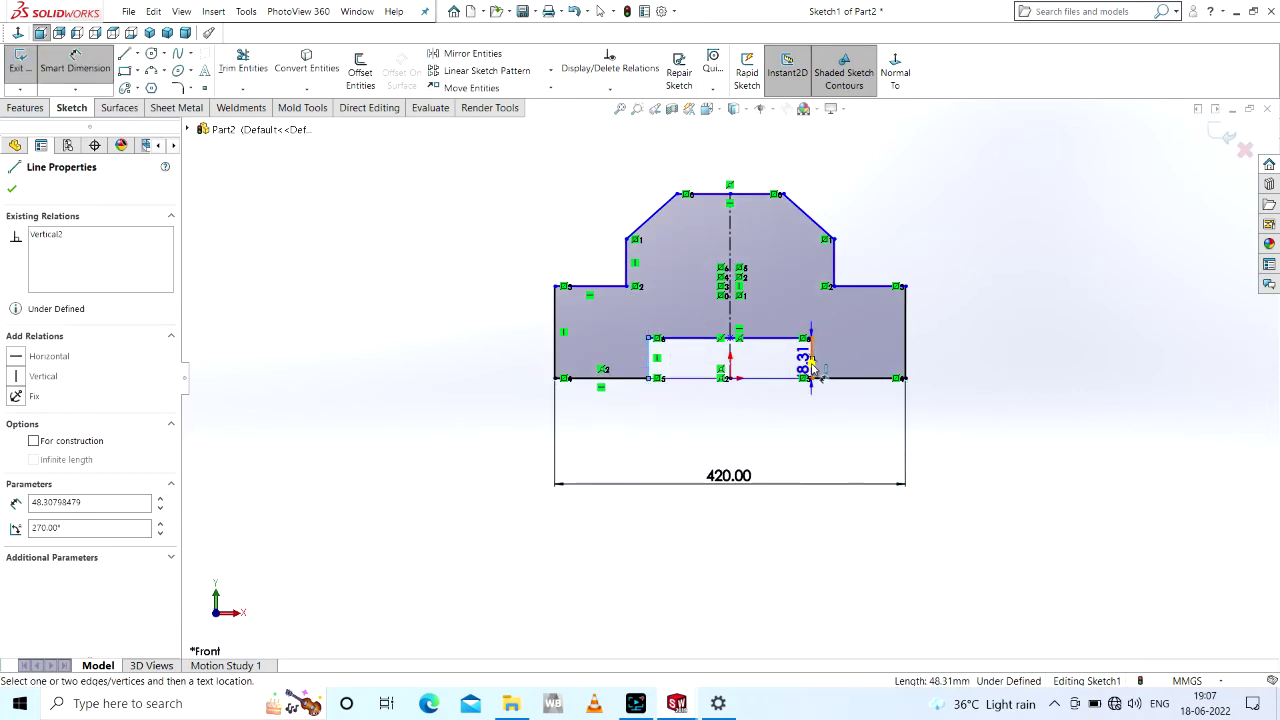
left_click(812, 362)
left_click(730, 442)
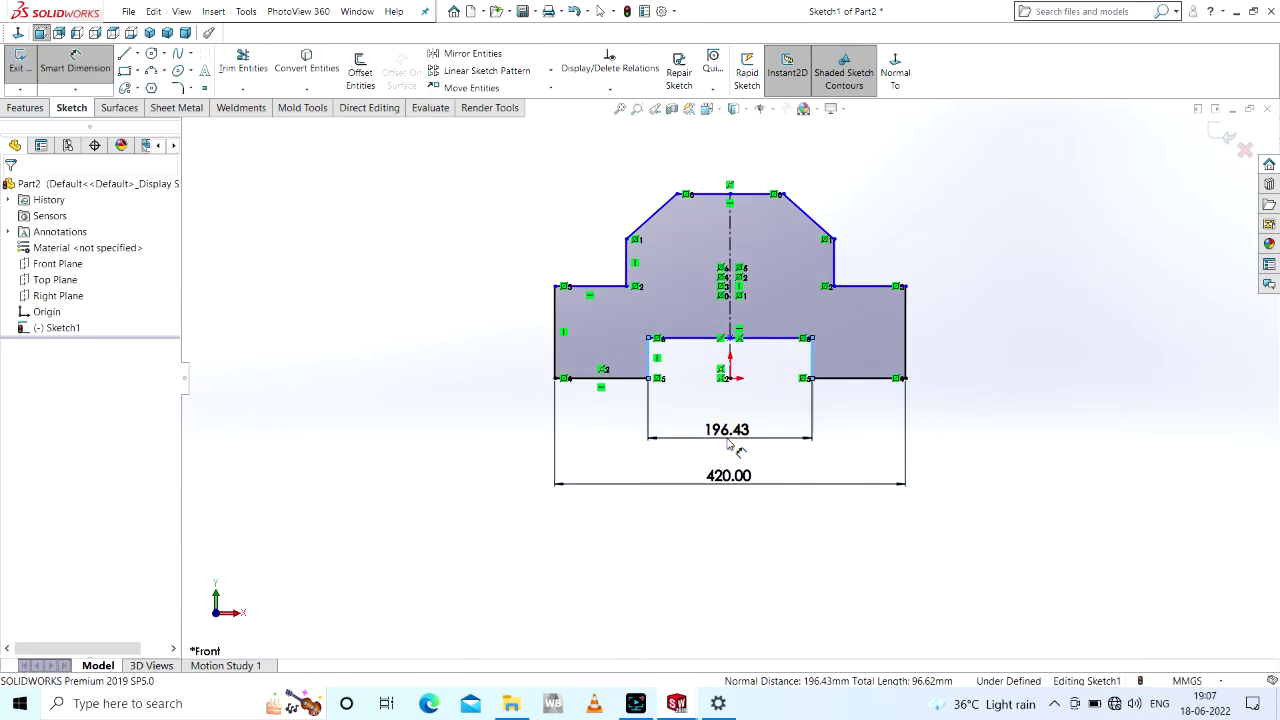
type("1")
key("Return")
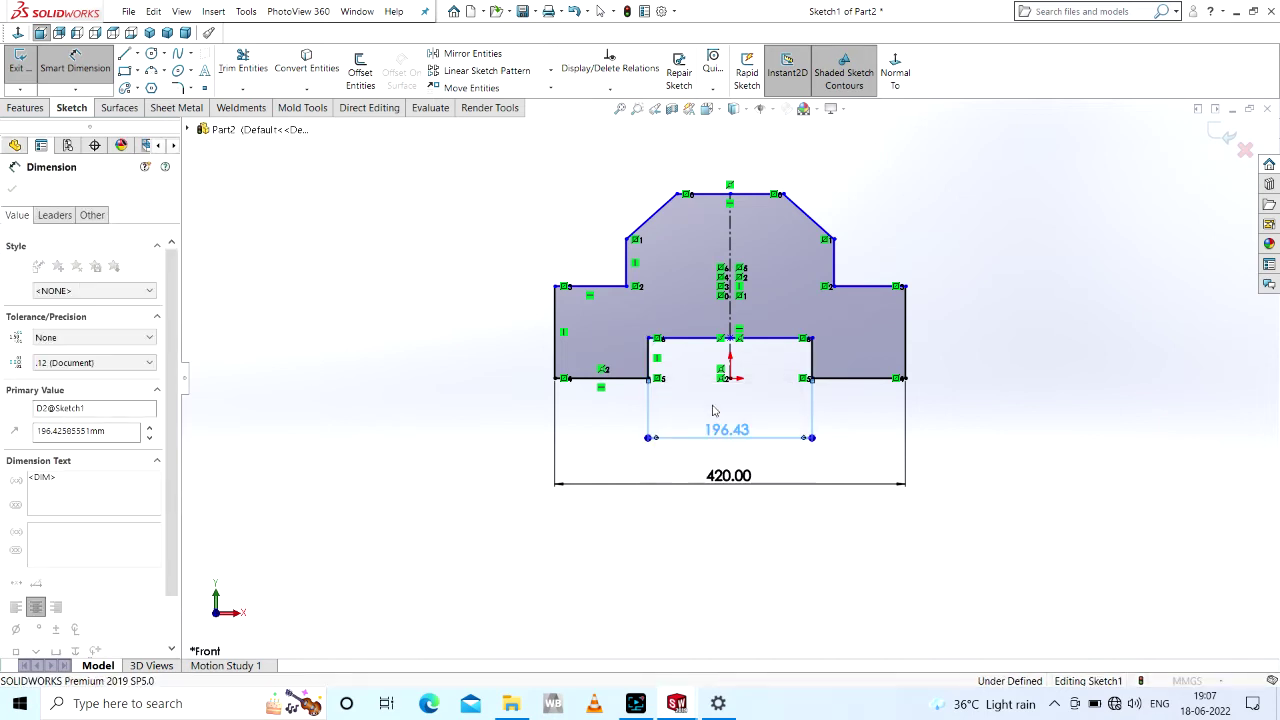
left_click(655, 377)
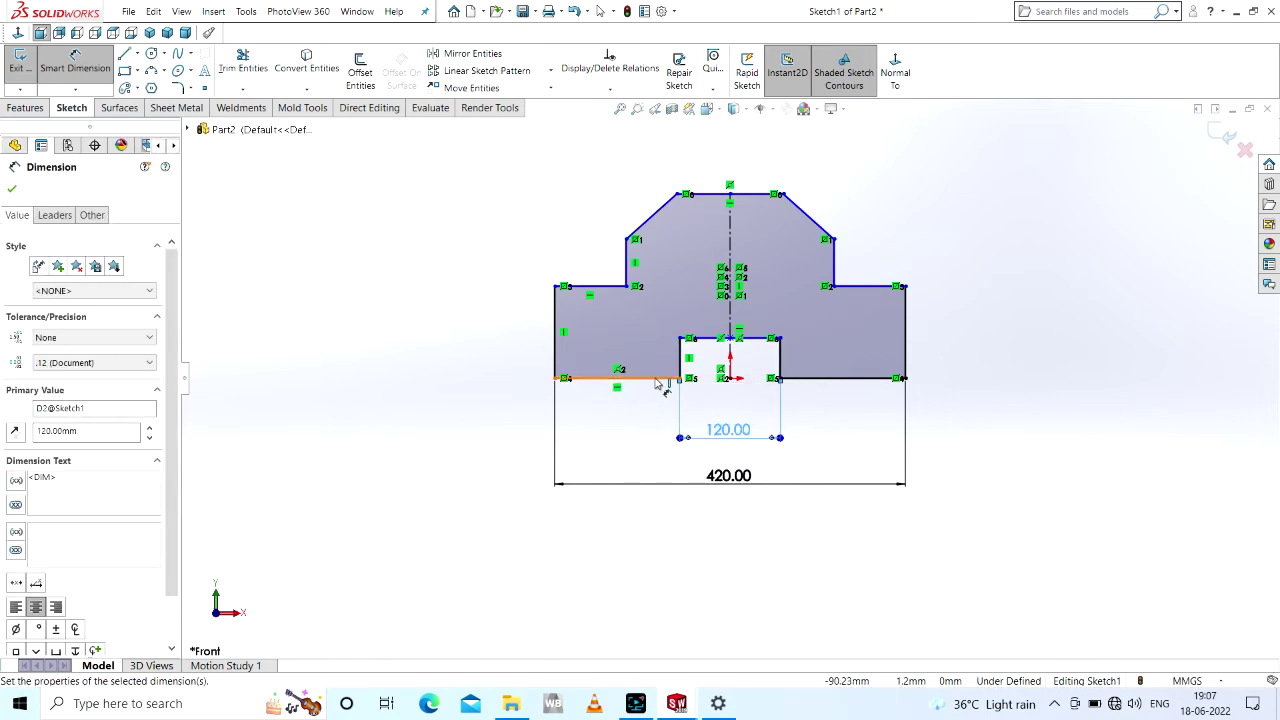
- Dimension the overall height 205, the left step 75 and the upper vertical edge 60
left_click(728, 194)
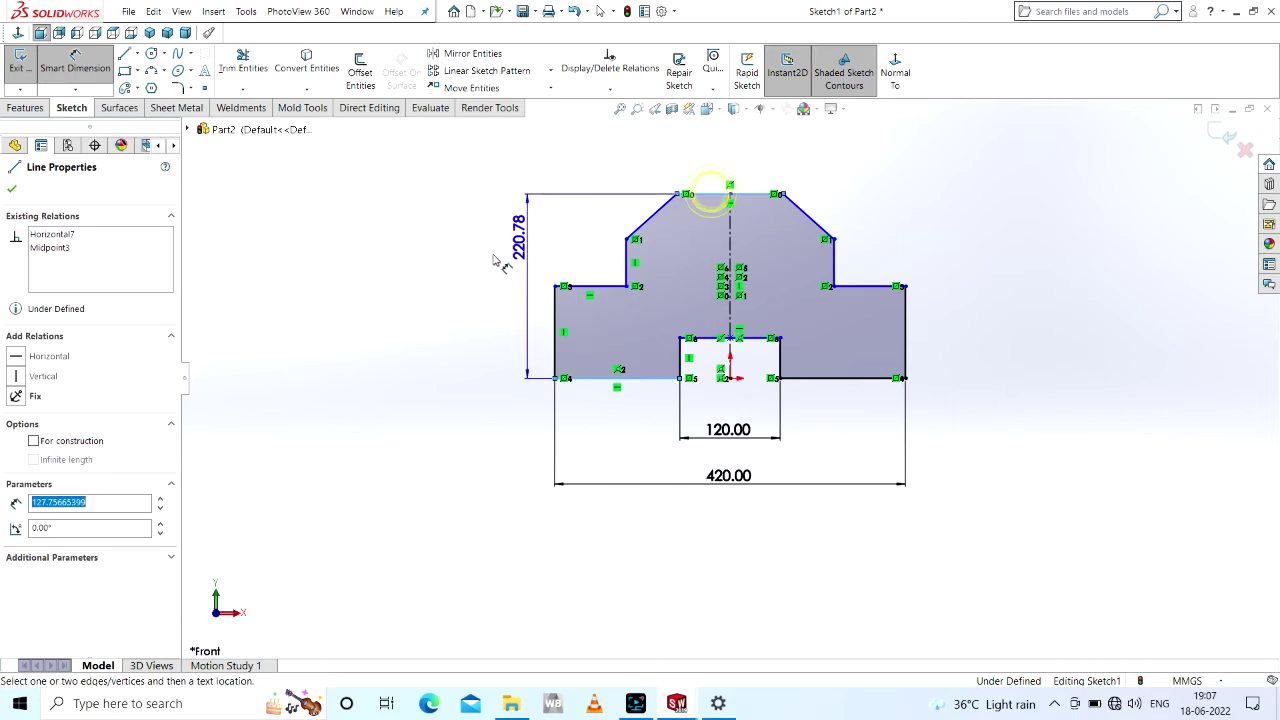
left_click(463, 278)
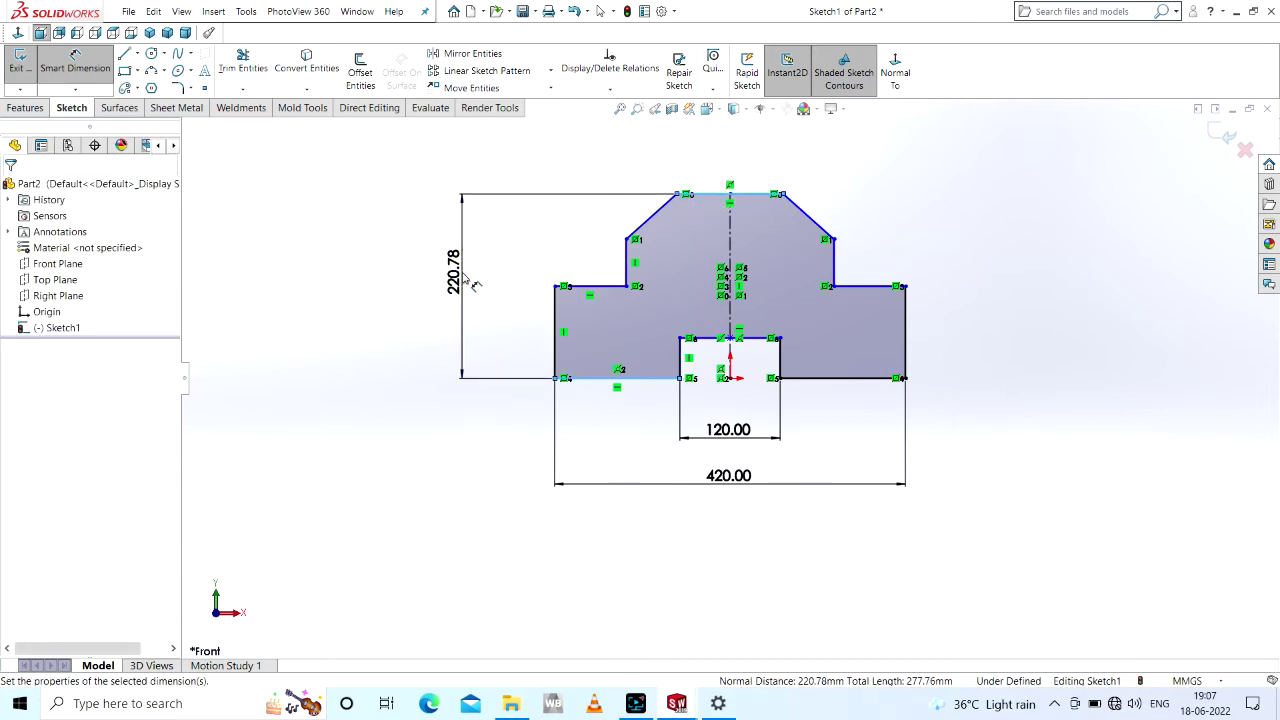
type("205")
key("Return")
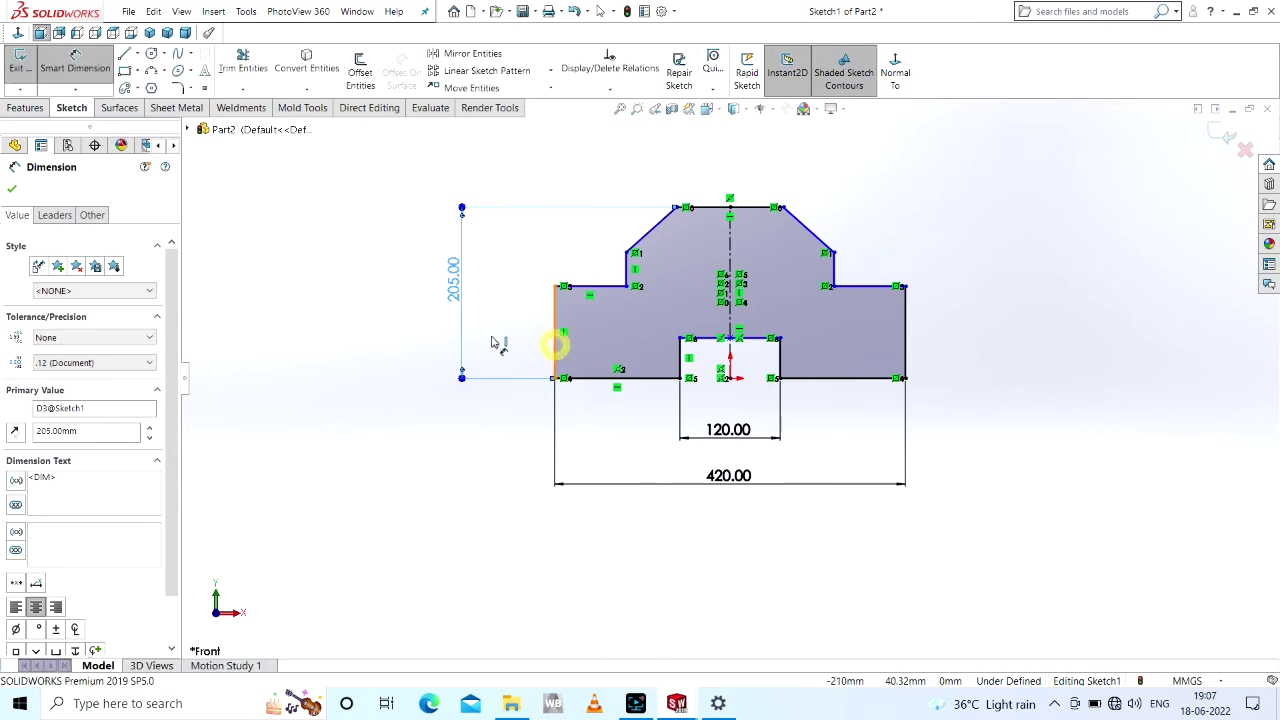
left_click(554, 345)
left_click(515, 348)
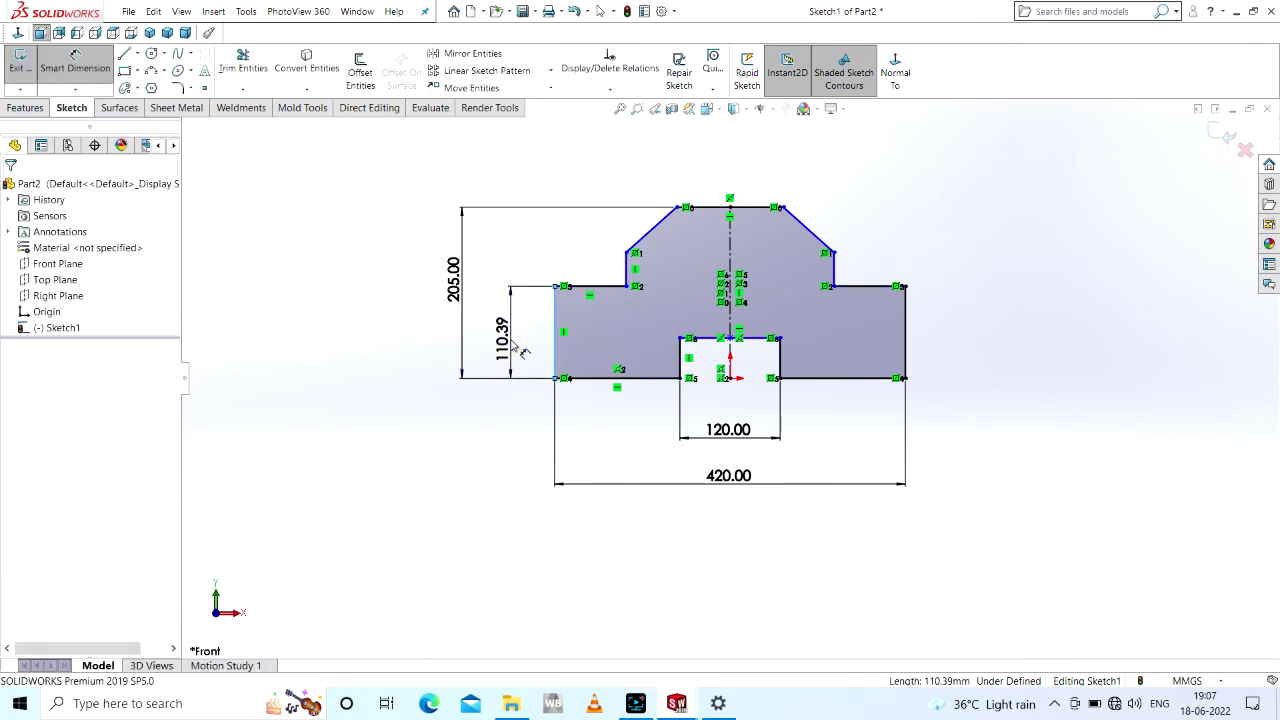
left_click(522, 352)
type("75")
key("Return")
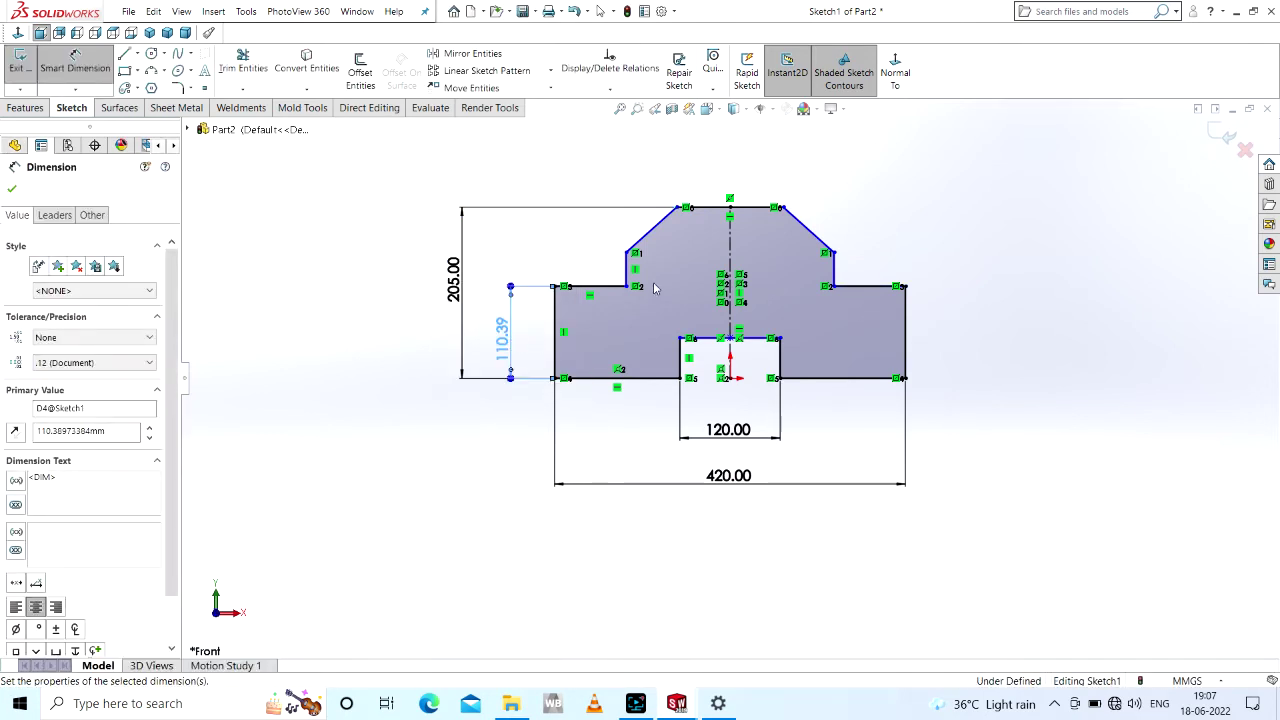
left_click(627, 292)
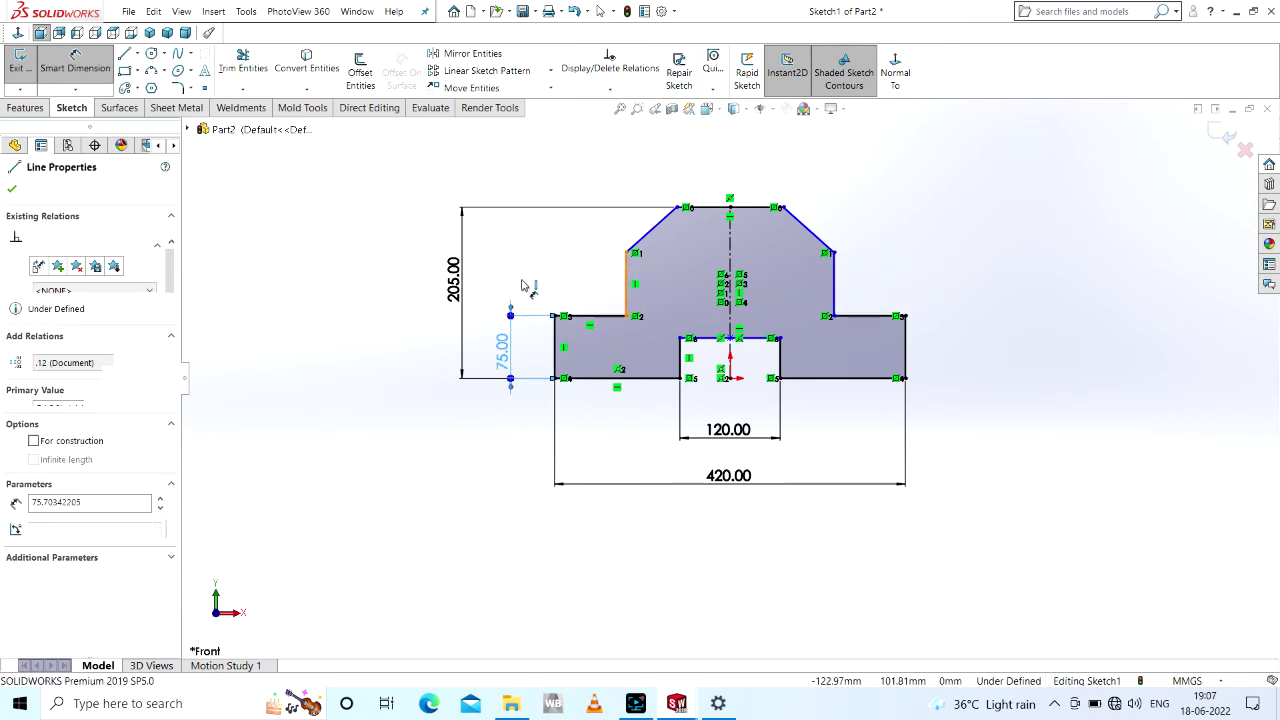
left_click(530, 286)
double_click(522, 283)
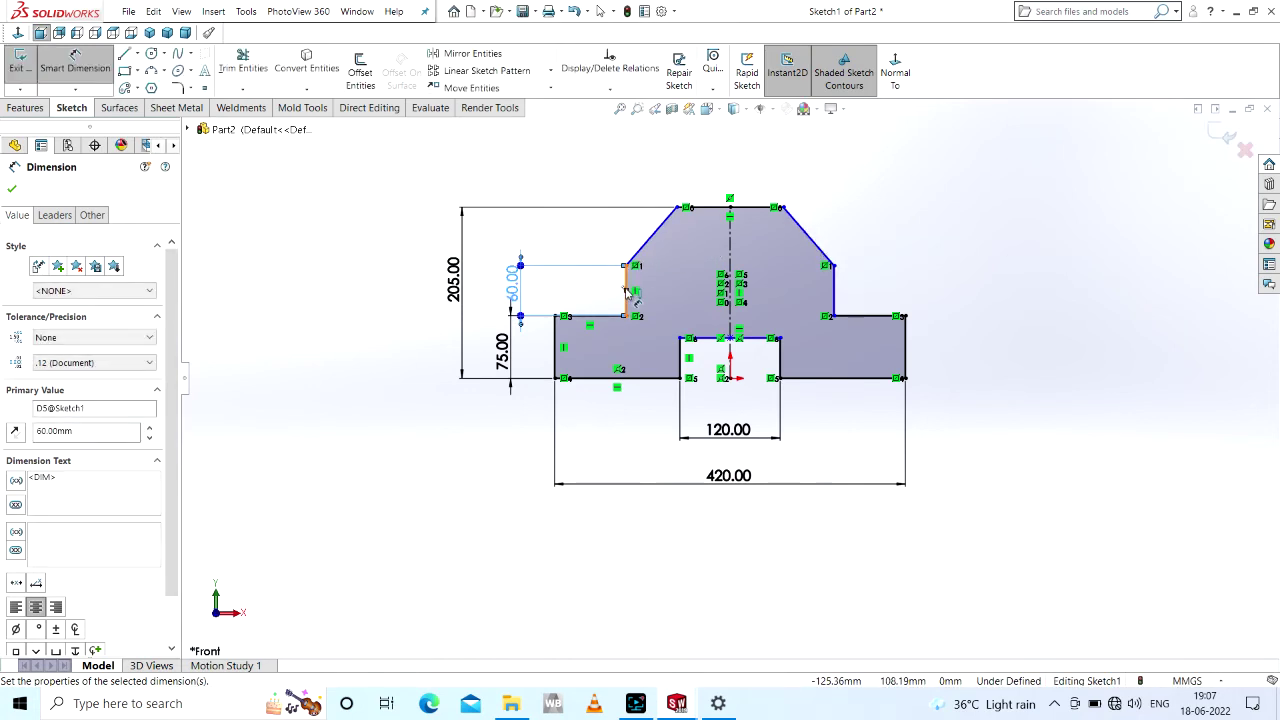
- Set the angle between the diagonal corner edge and the vertical edge to 135°
left_click(664, 256)
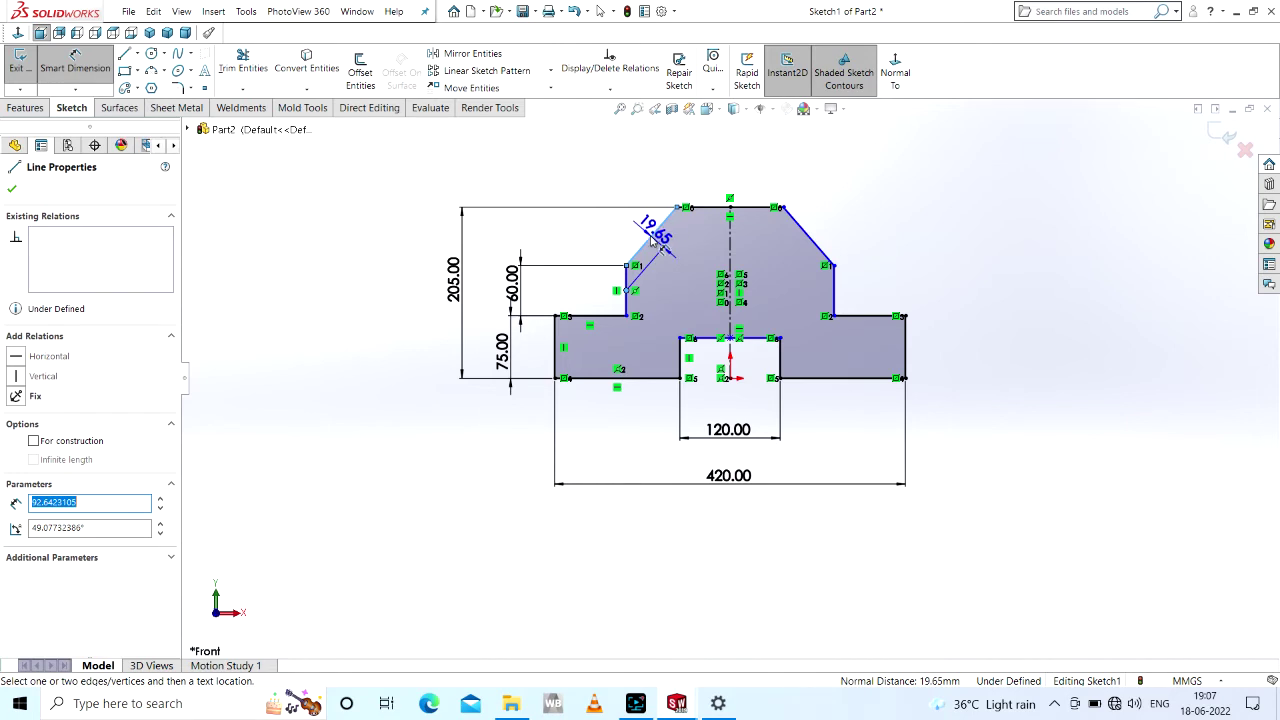
key("Escape")
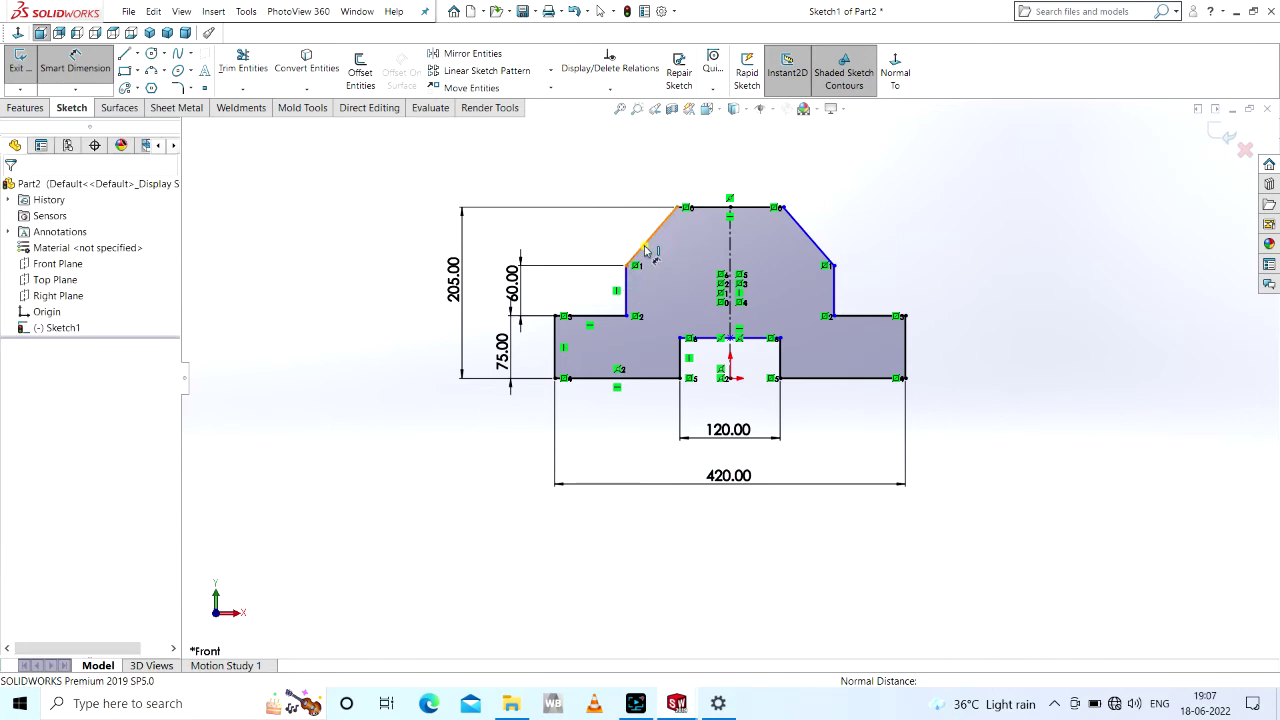
left_click(642, 246)
left_click(627, 292)
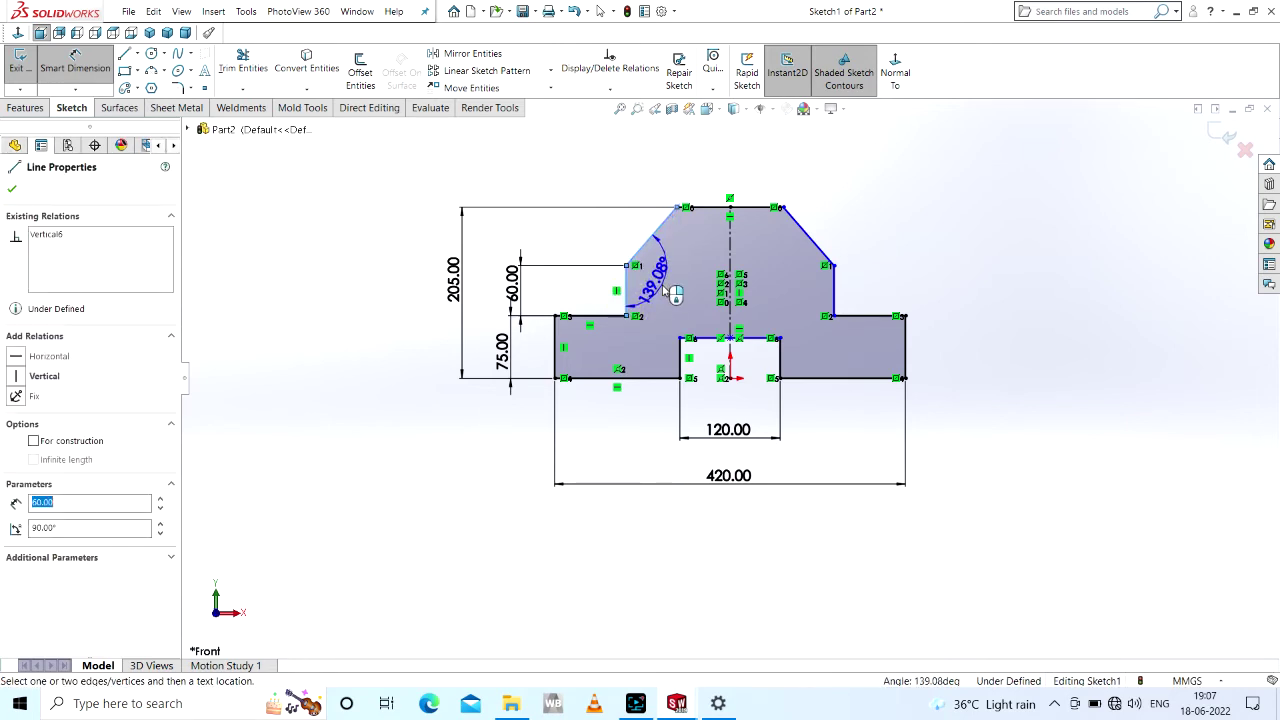
left_click(663, 290)
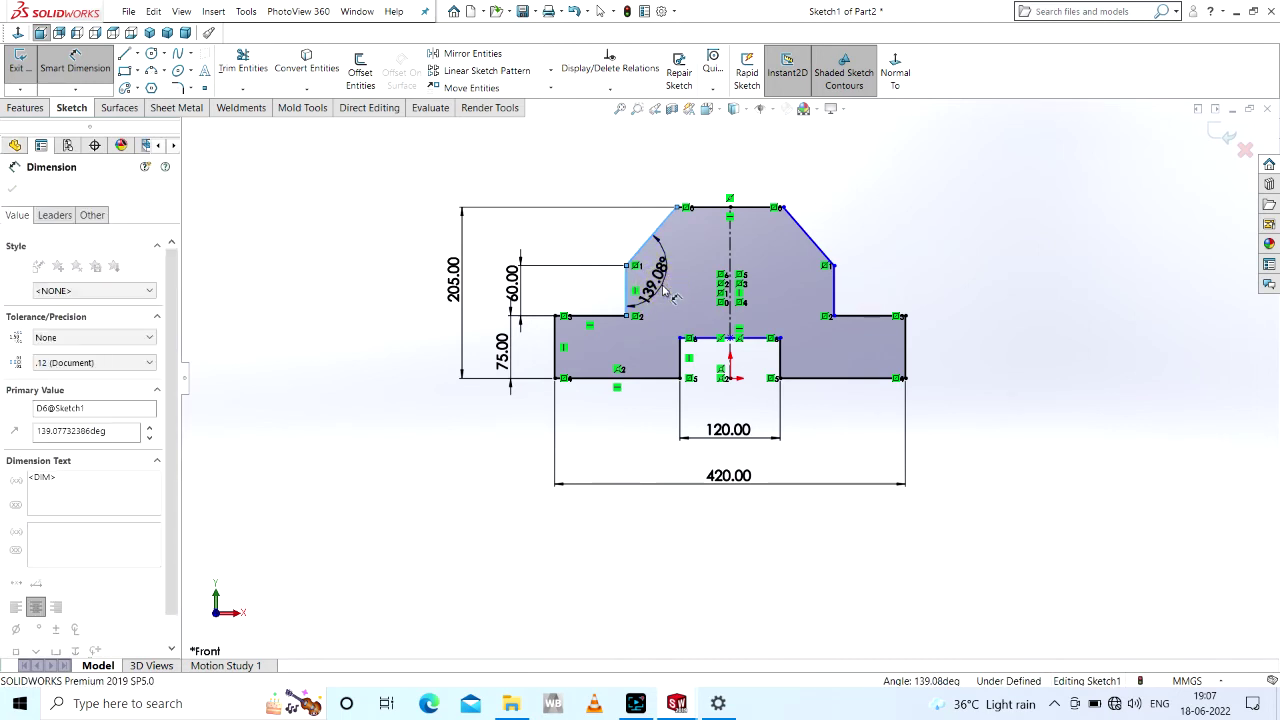
type("135")
key("Return")
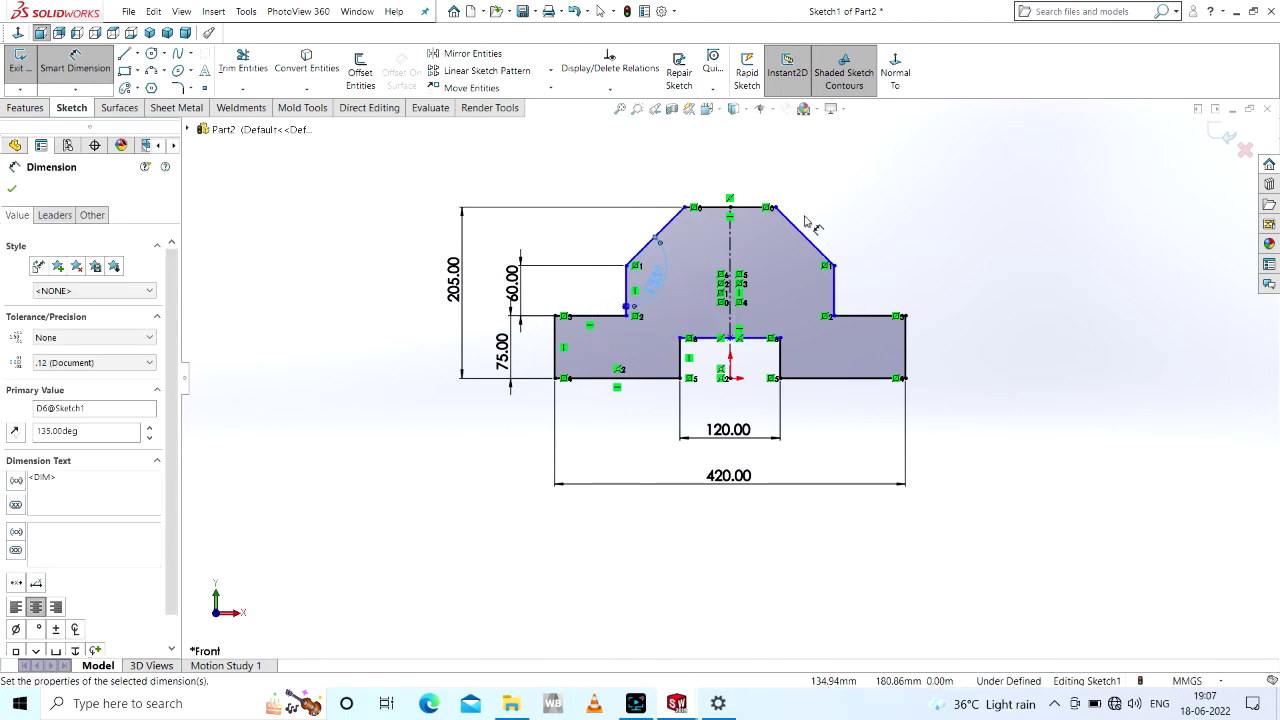
- Dimension the top edge 100 and the notch height 40
left_click(747, 209)
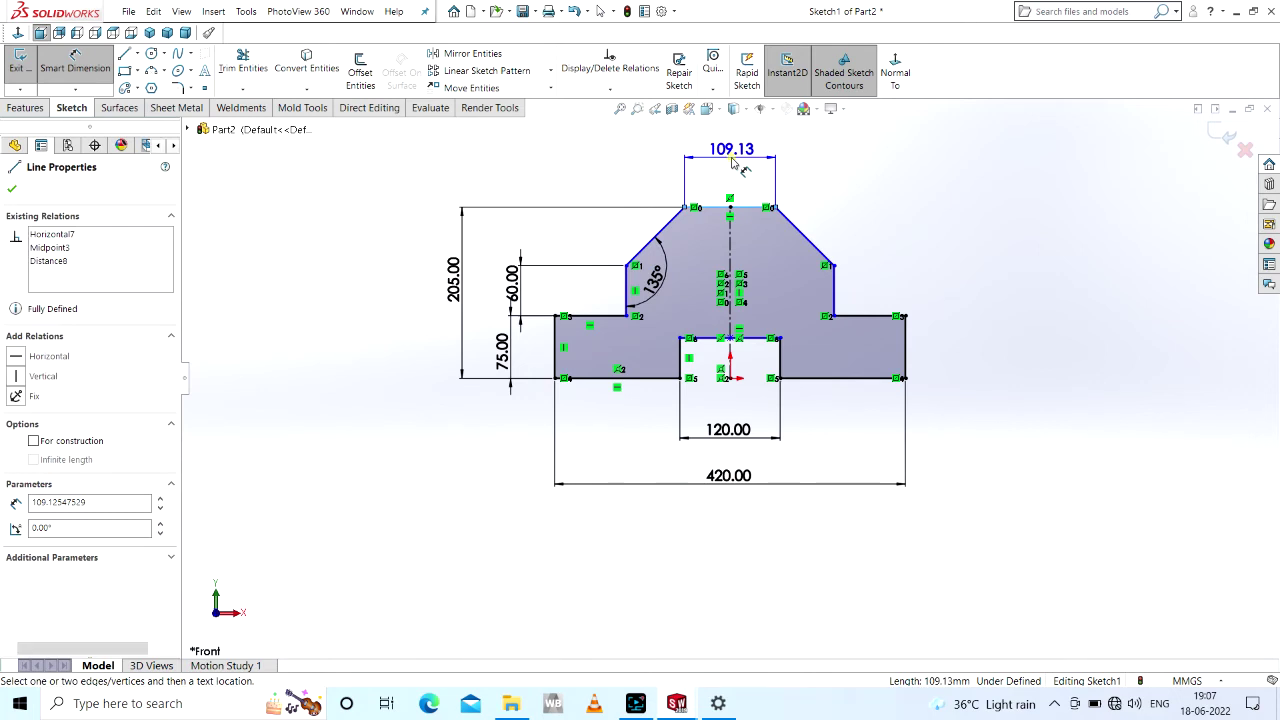
left_click(732, 161)
type("1")
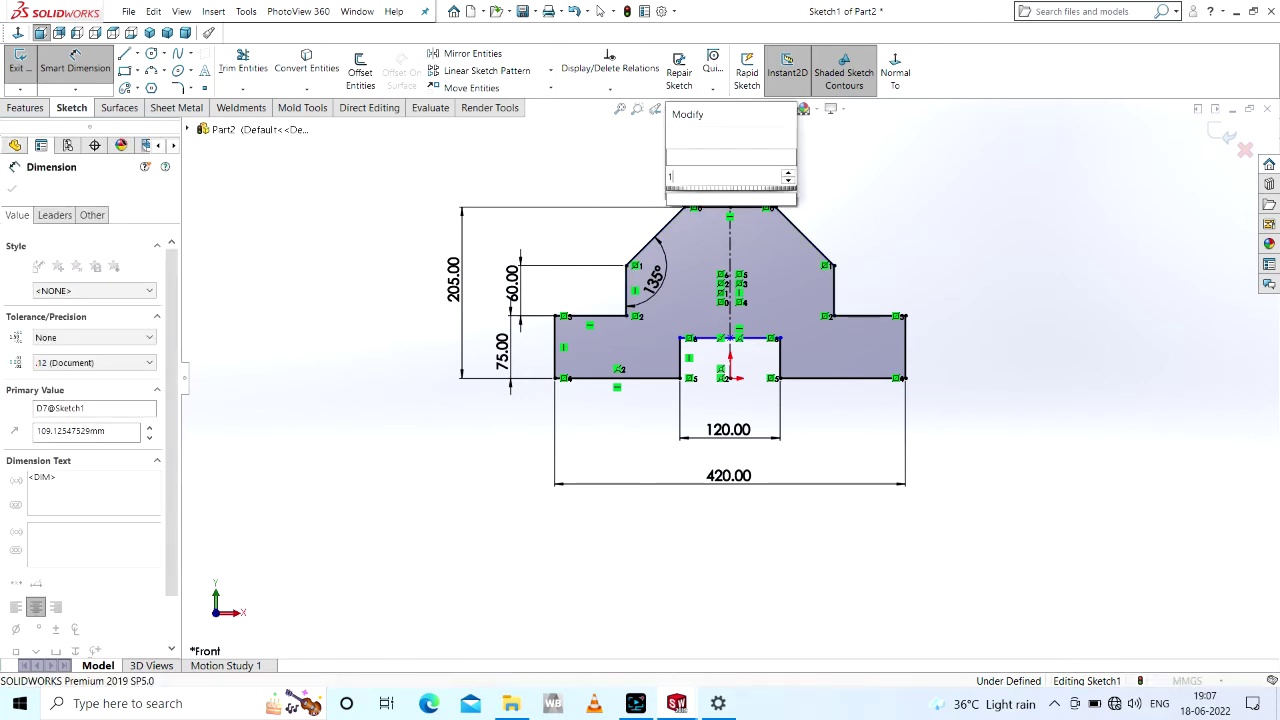
key("Return")
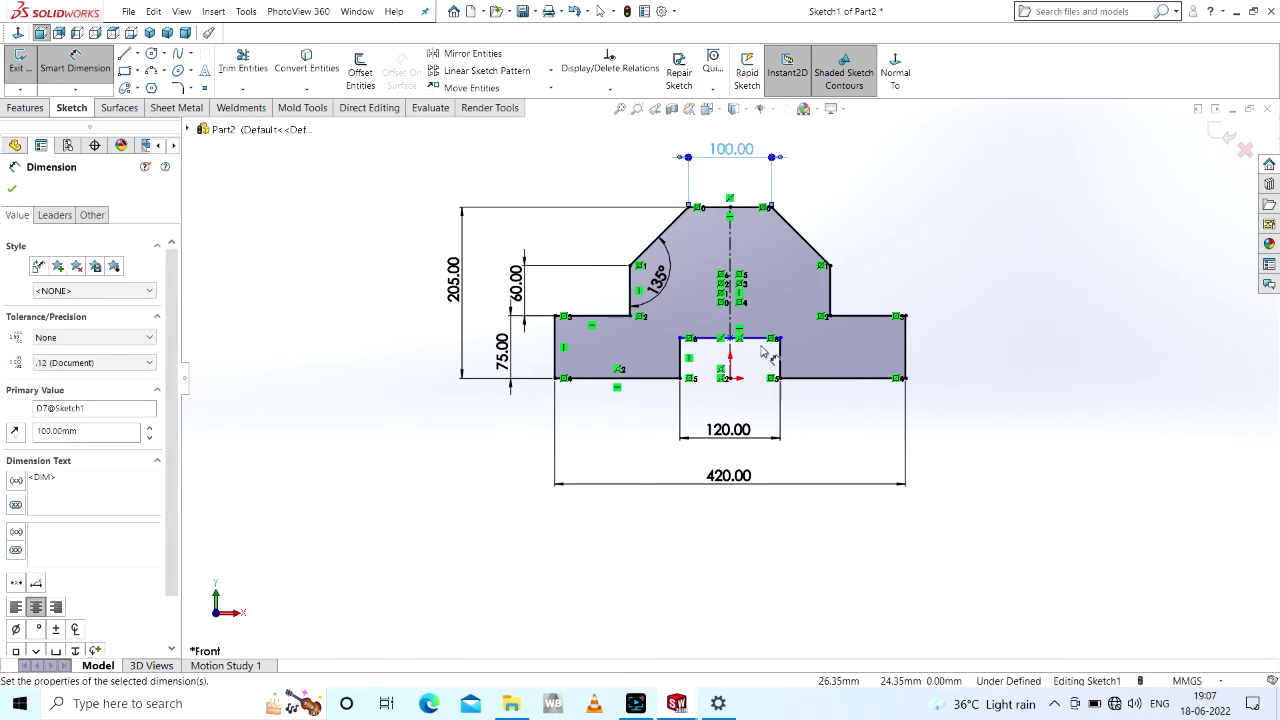
left_click(779, 358)
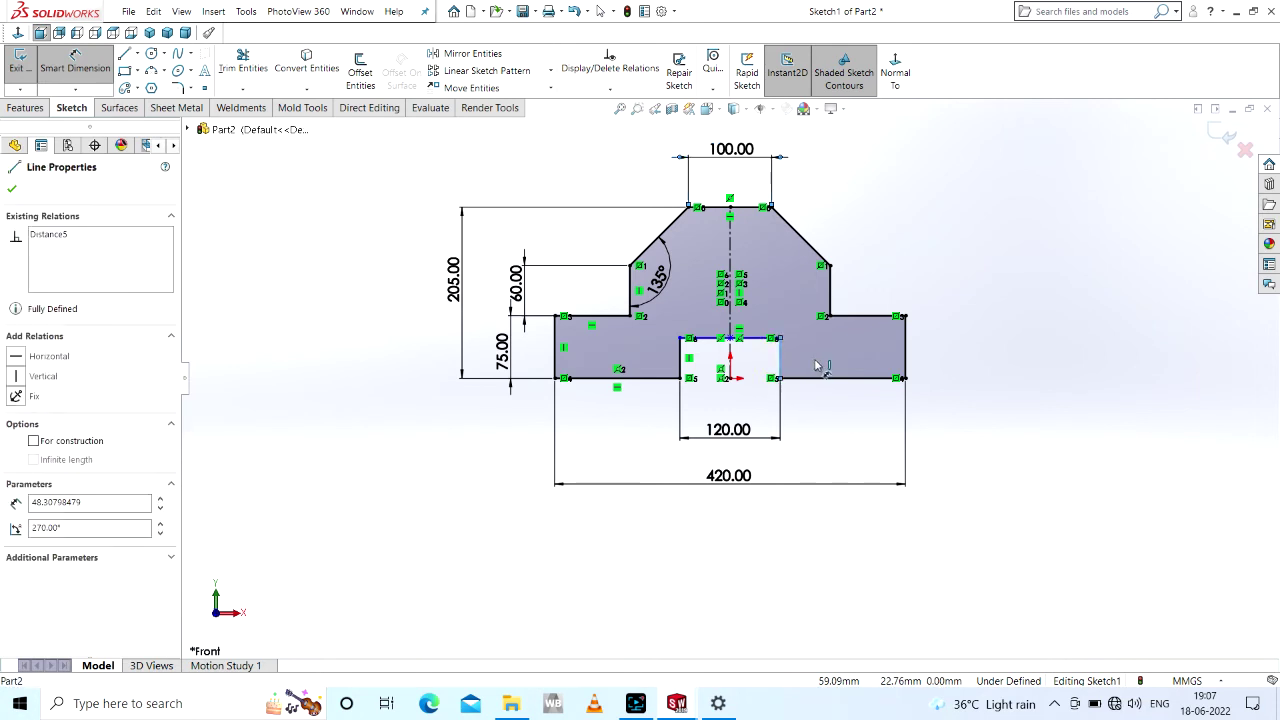
left_click(812, 361)
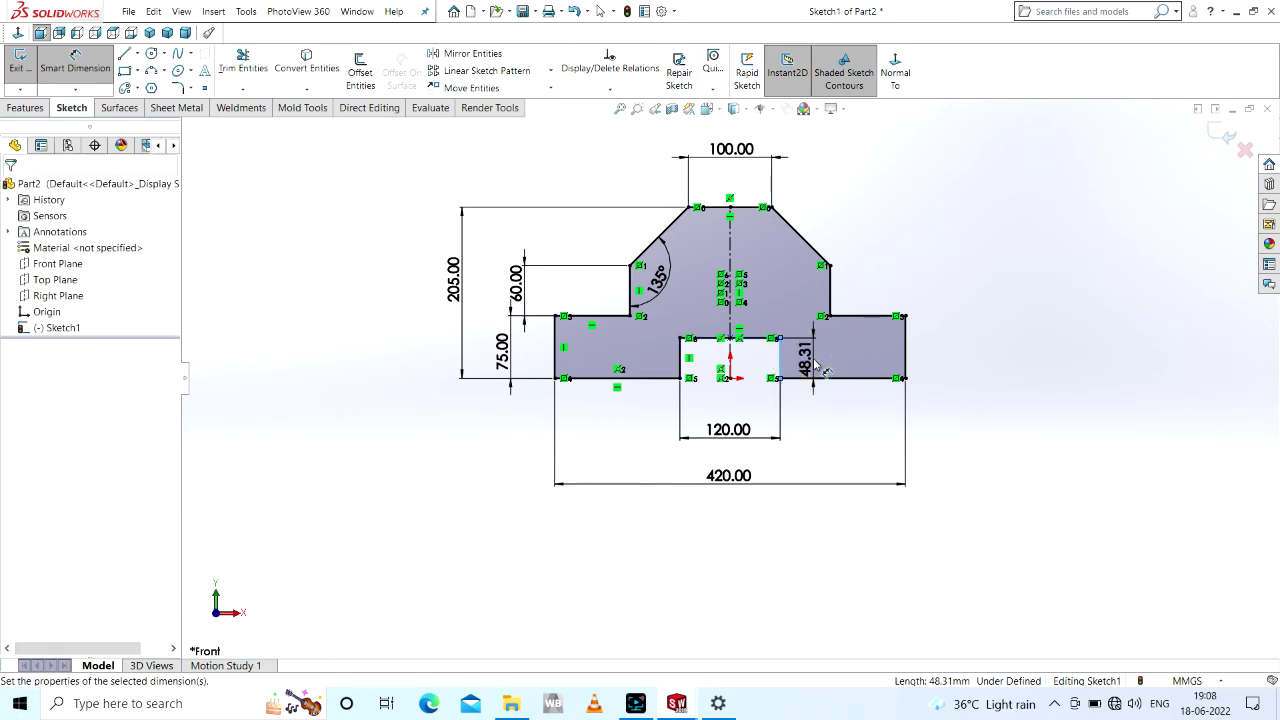
type("40")
key("Return")
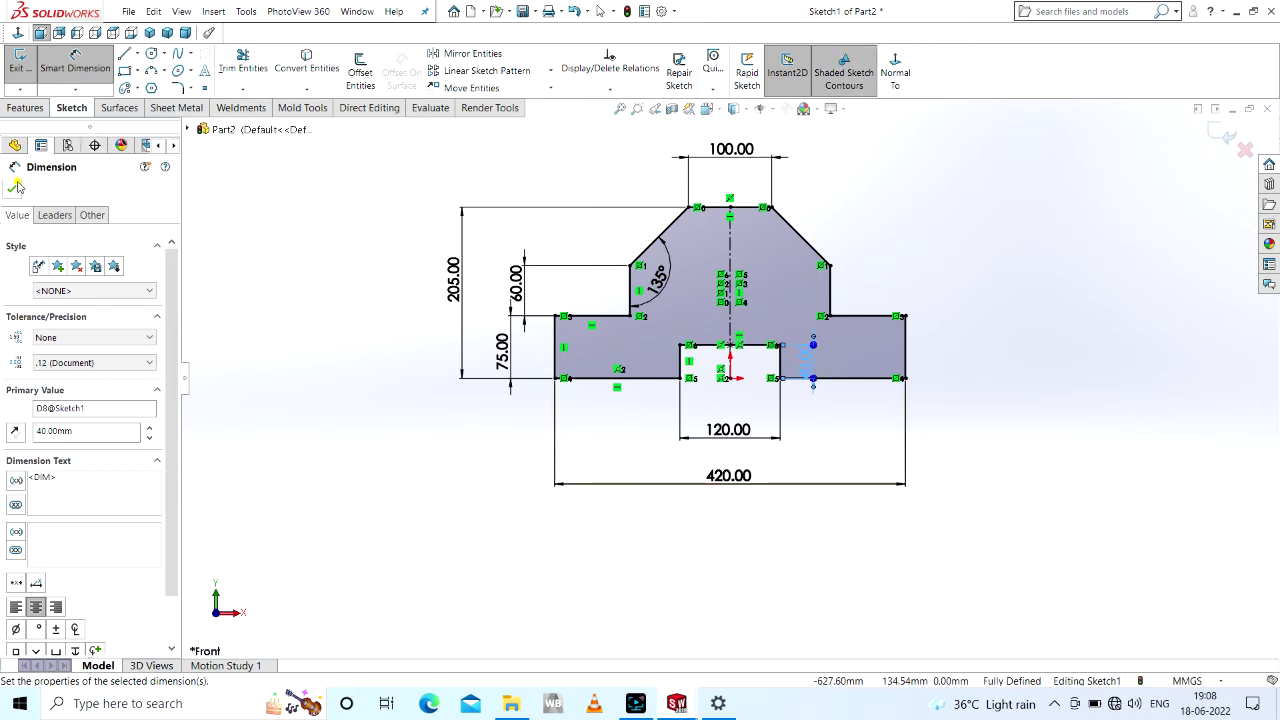
left_click(15, 187)
left_click(28, 108)
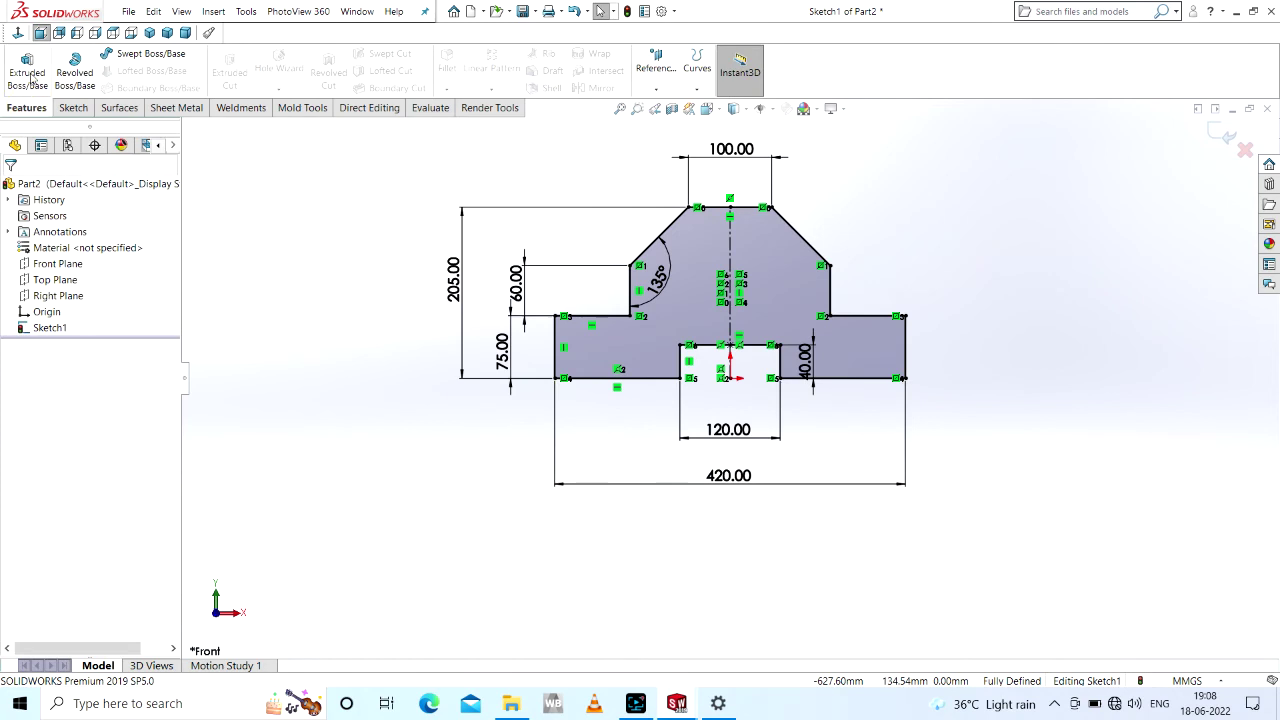
- Extrude the stepped profile 200 mm with a Mid Plane end condition
left_click(30, 80)
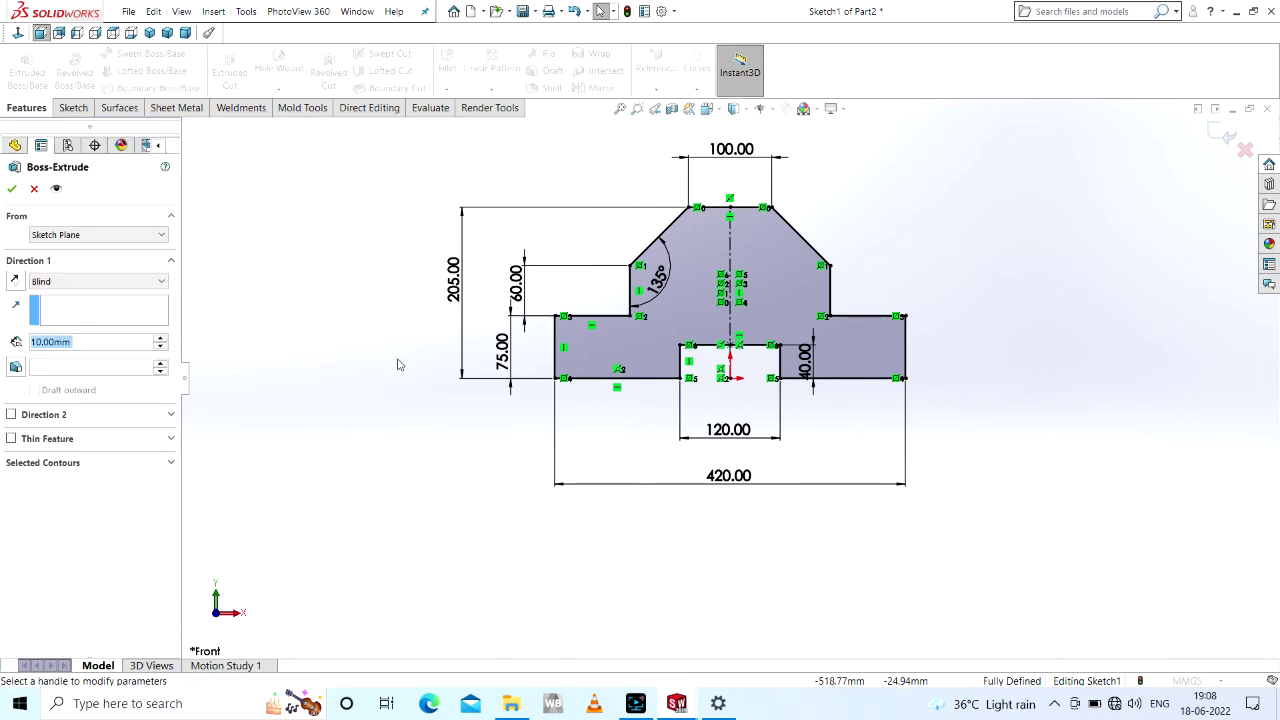
left_click(134, 284)
left_click(80, 340)
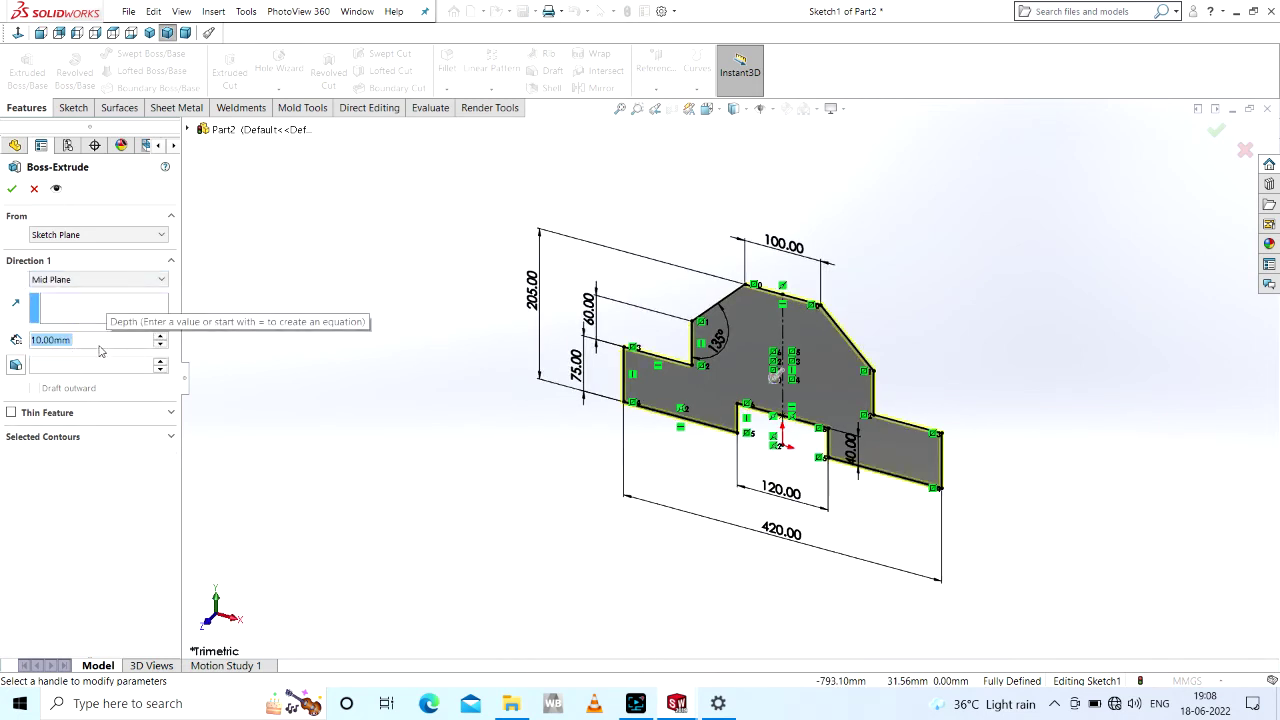
type("200")
key("Return")
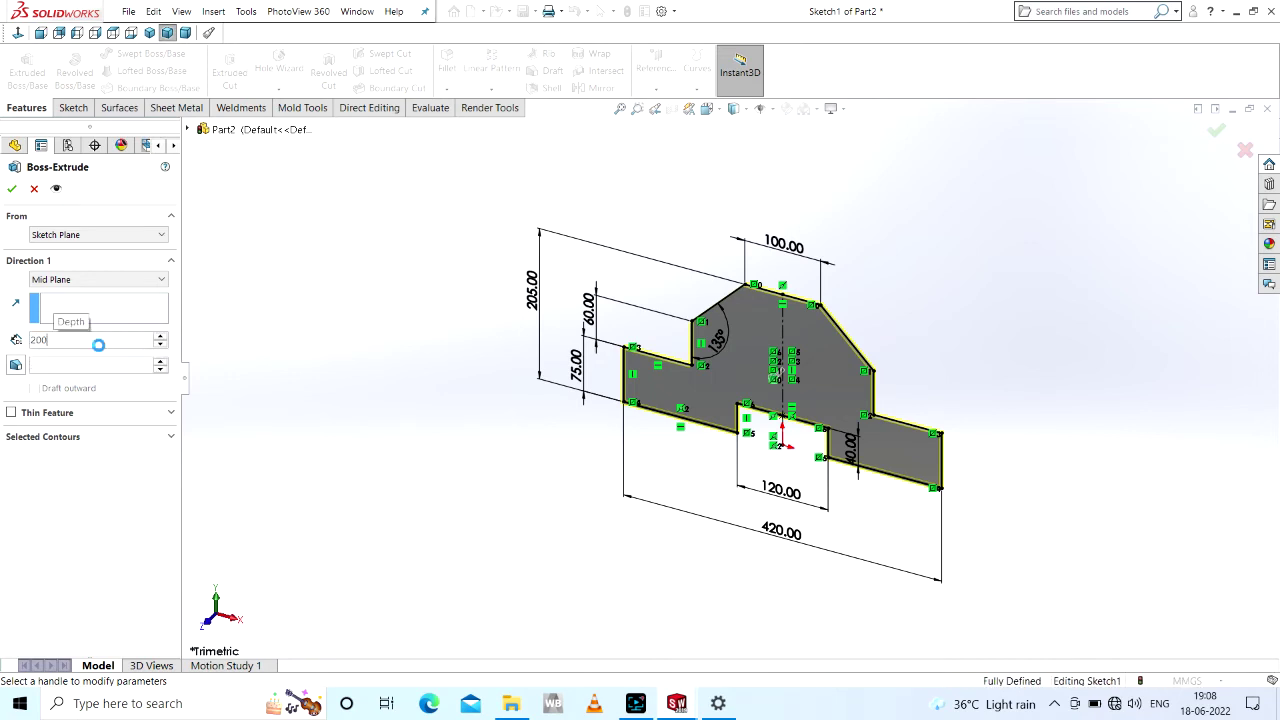
left_click(11, 189)
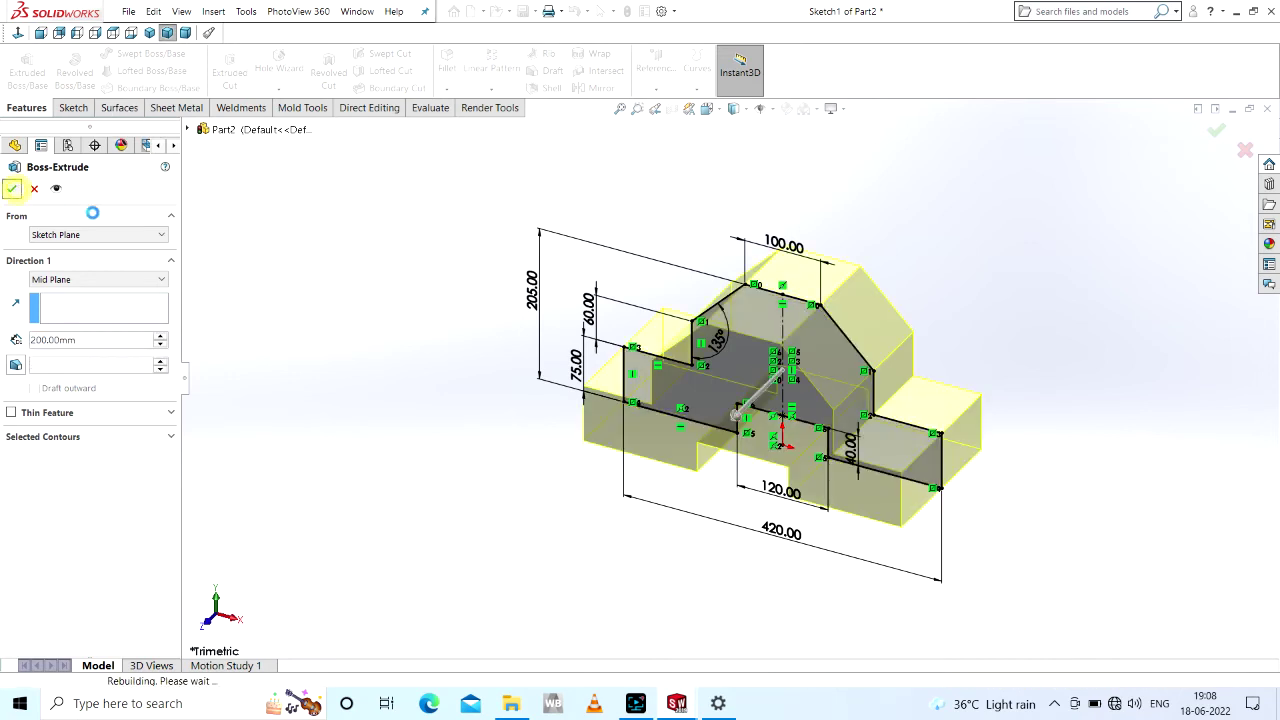
left_click(413, 270)
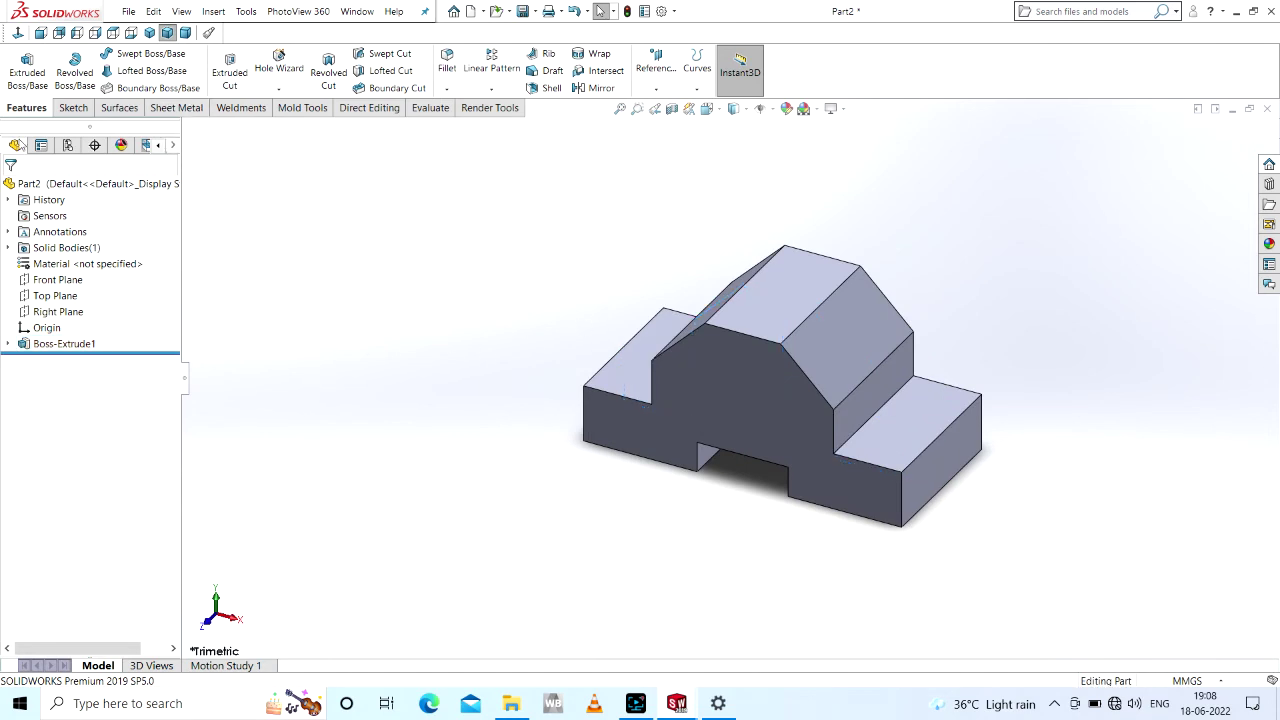
- Start a sketch on the Front Plane and draw a triangular rib outline at the left shoulder
left_click(60, 280)
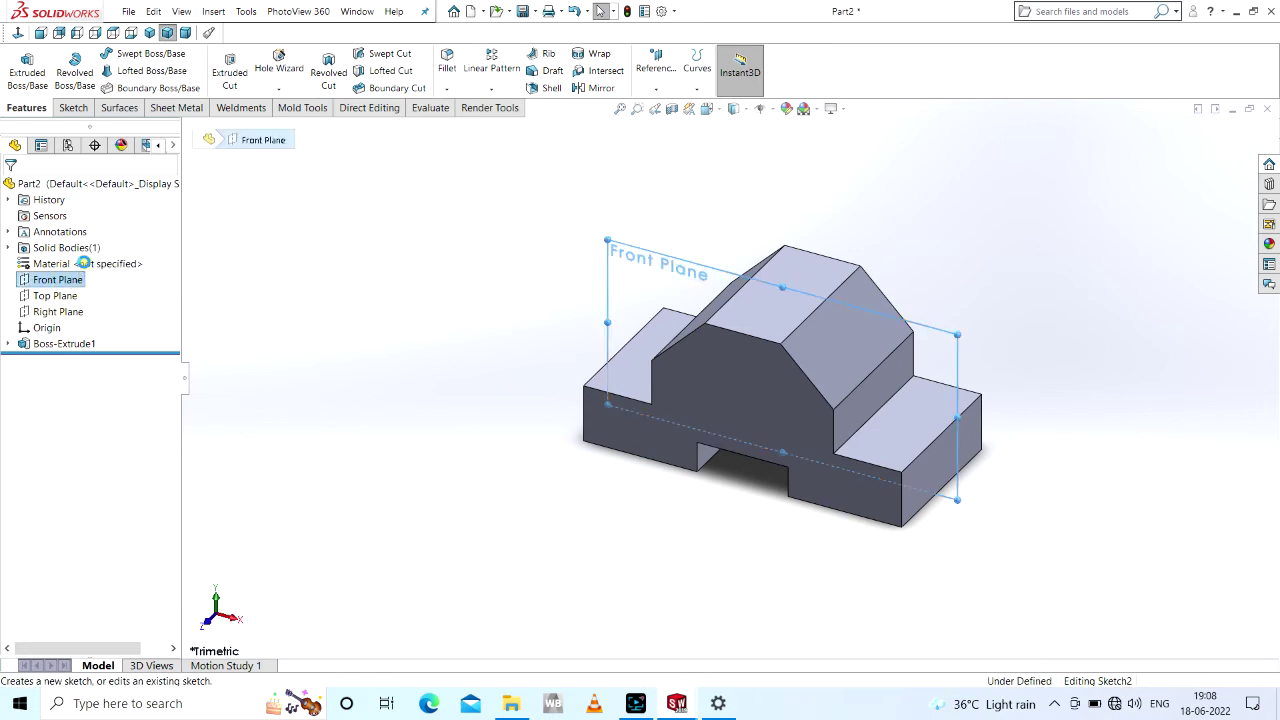
left_click(84, 262)
left_click(40, 32)
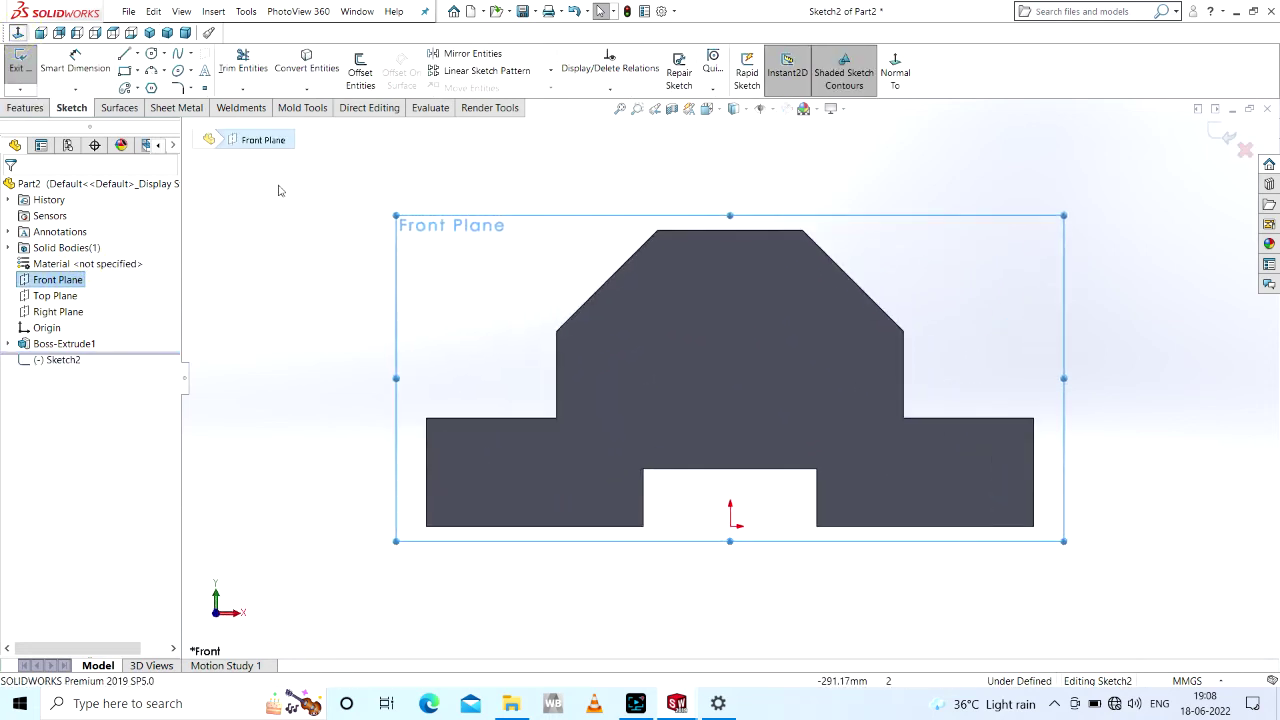
left_click(557, 366)
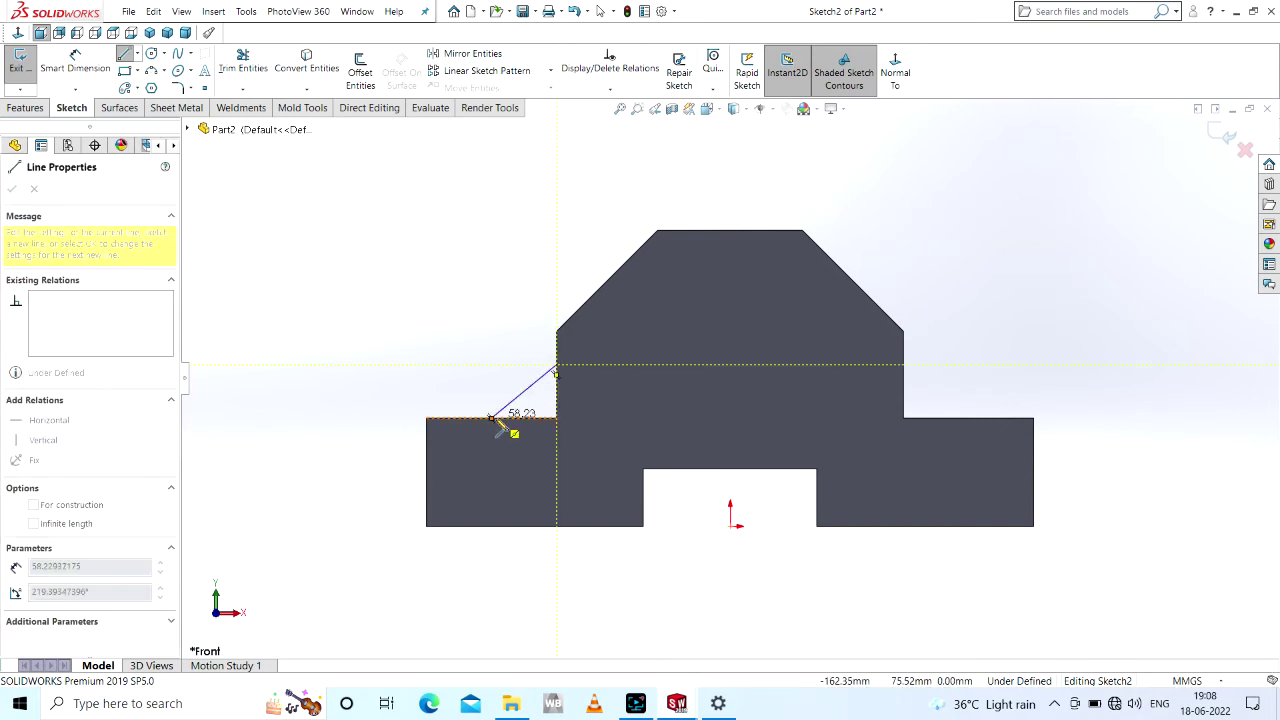
left_click(503, 418)
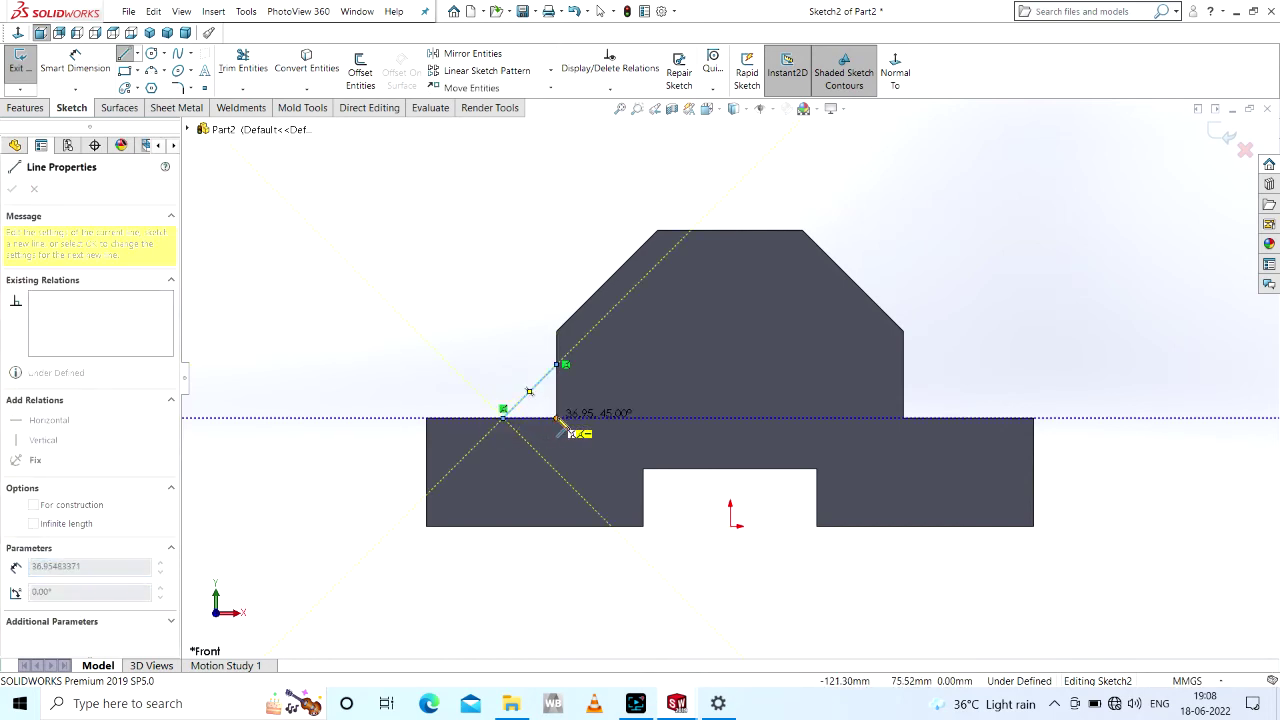
left_click(557, 418)
left_click(558, 366)
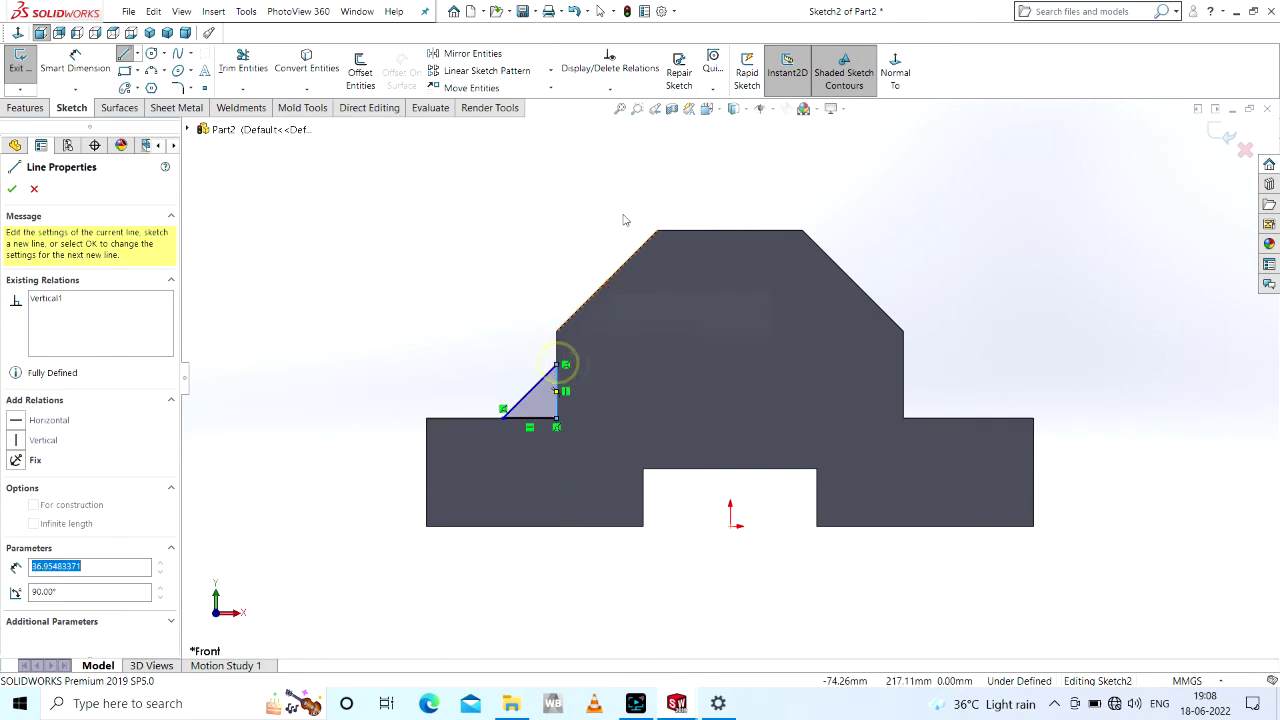
- Dimension the rib triangle with a 40 mm base and a 45° angle
right_click_drag(471, 371, 471, 191)
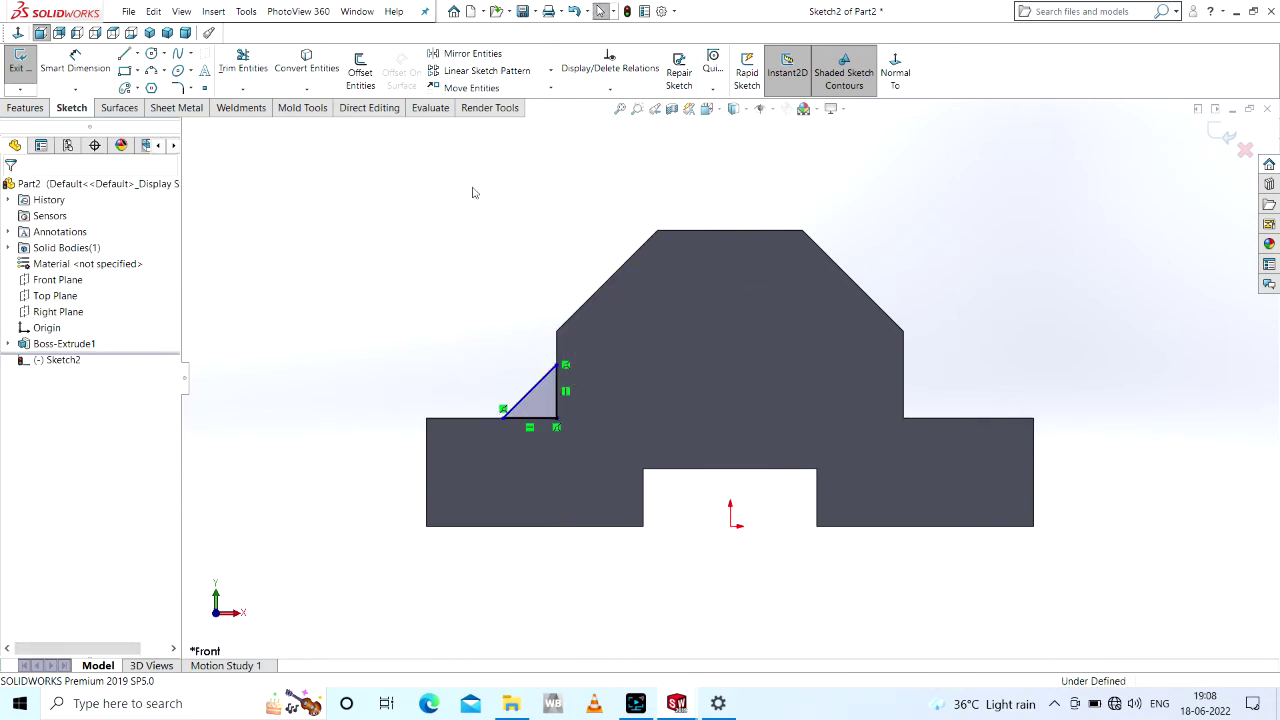
left_click(538, 420)
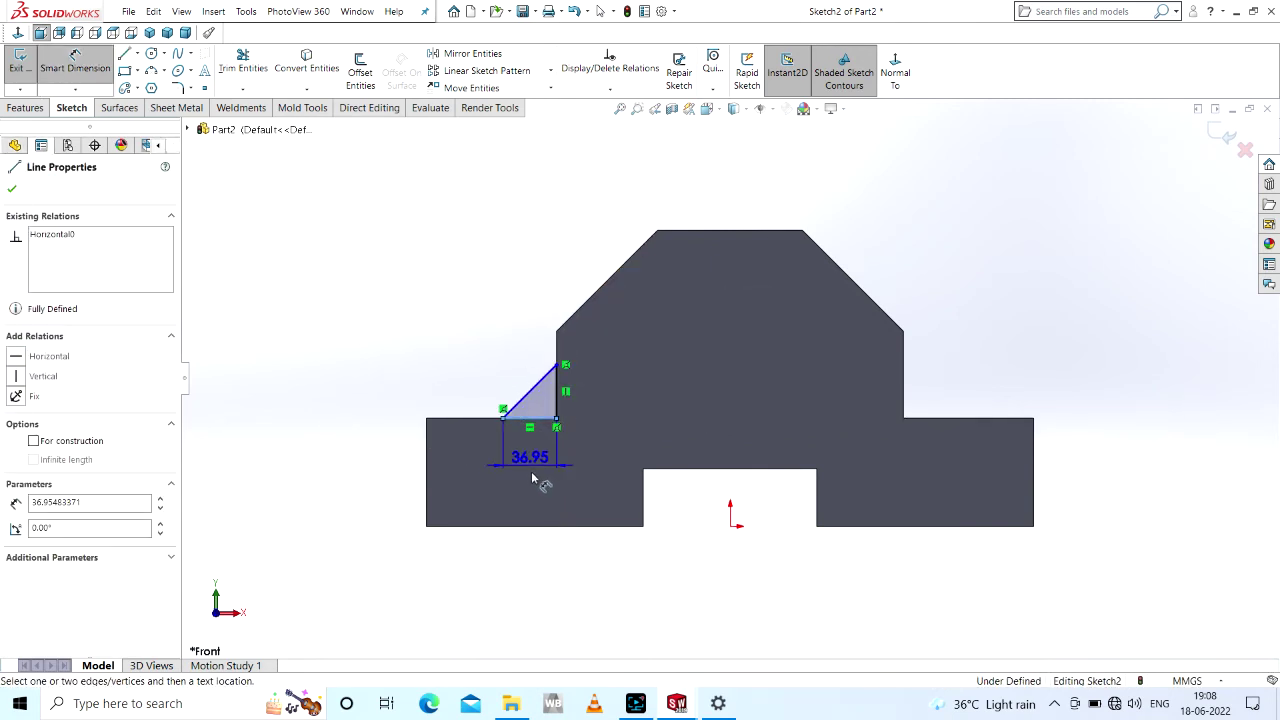
left_click(531, 472)
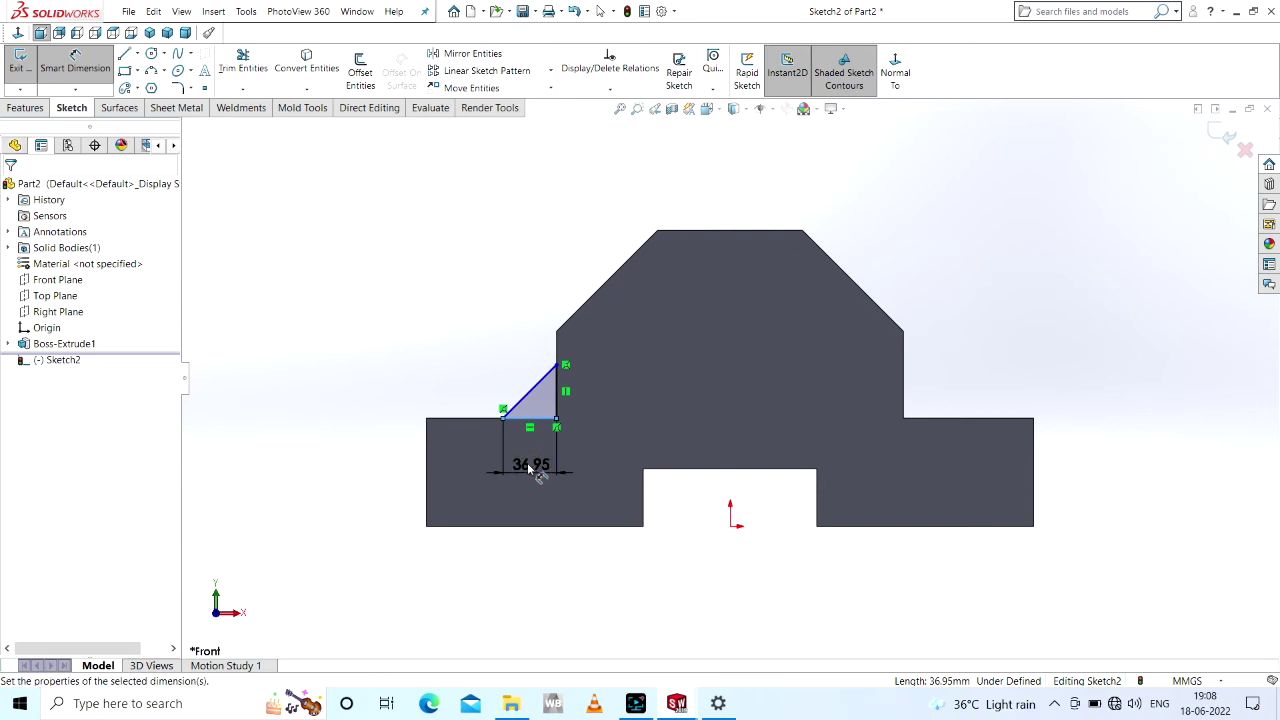
type("40")
key("Return")
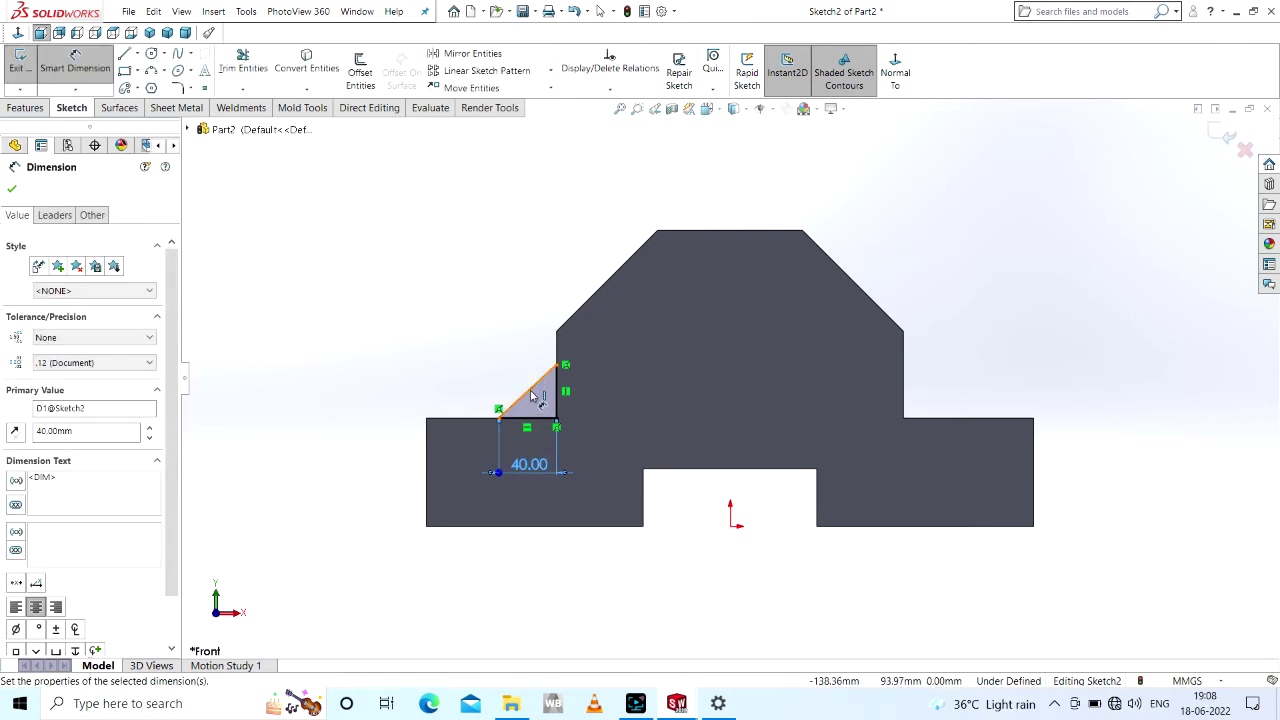
left_click(533, 396)
left_click(557, 402)
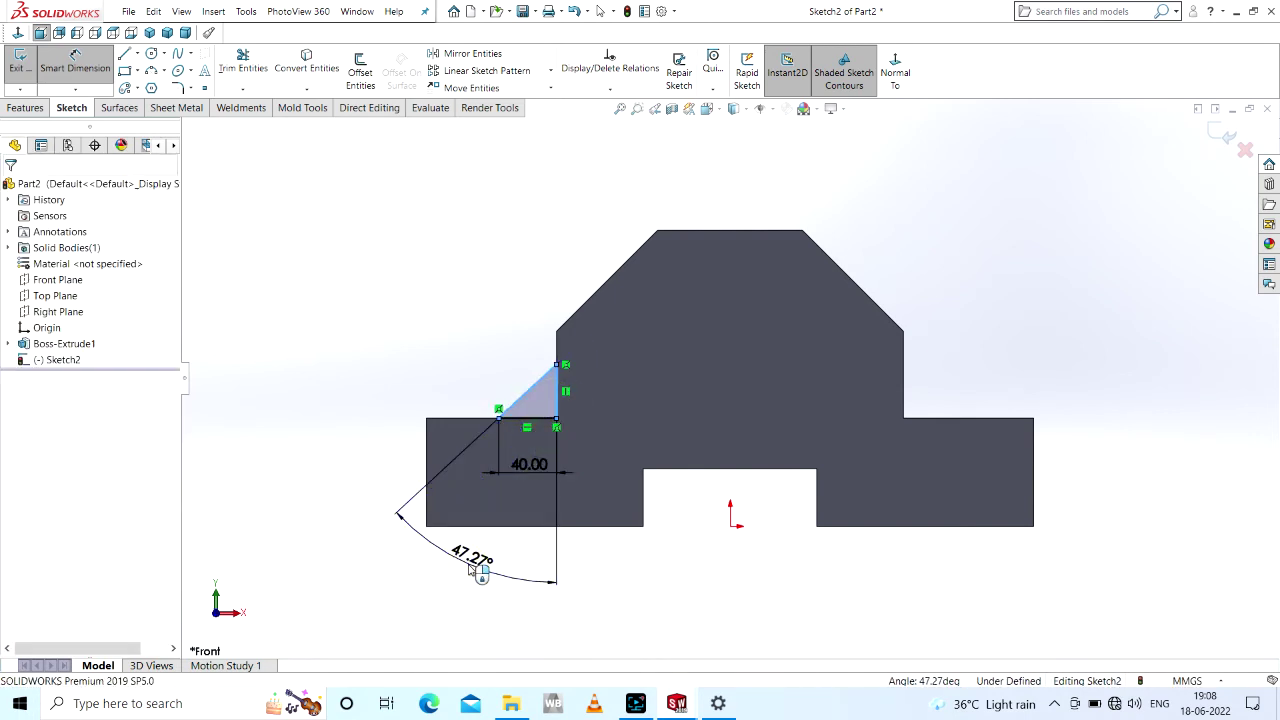
left_click(470, 568)
key("Return")
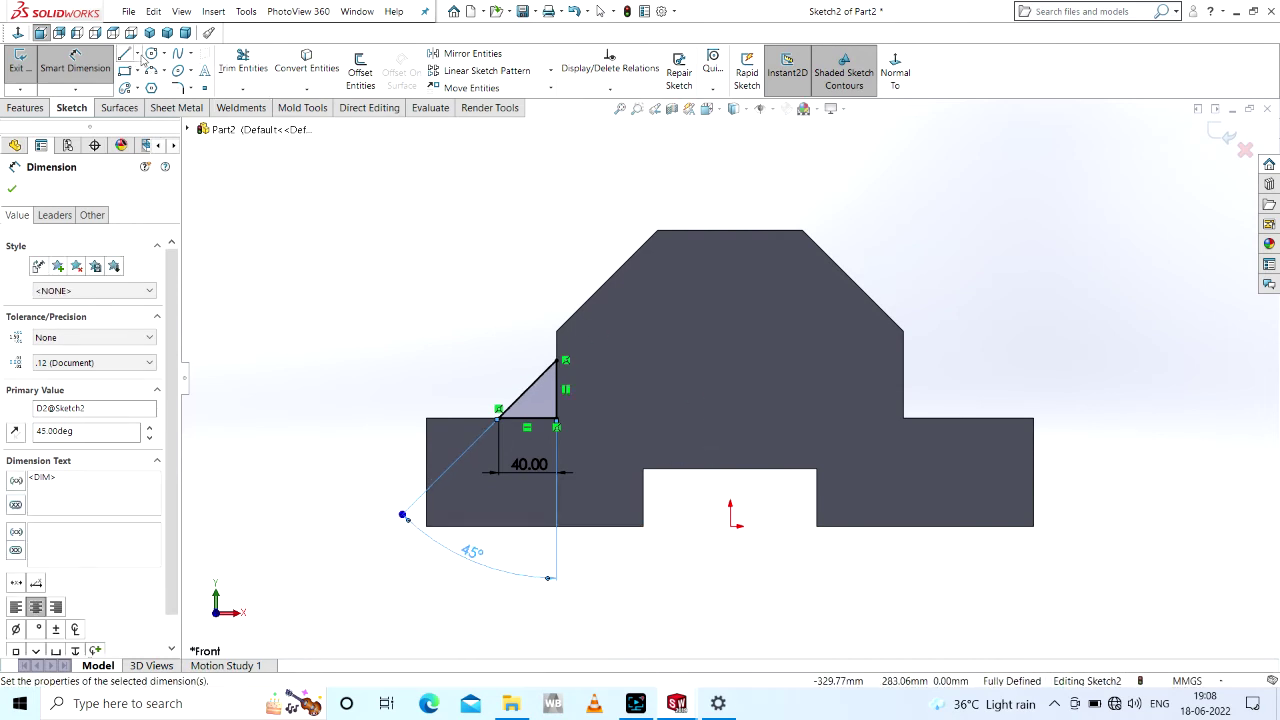
- Draw a vertical centerline up from the origin and mirror the triangle across it onto the right step
left_click(138, 55)
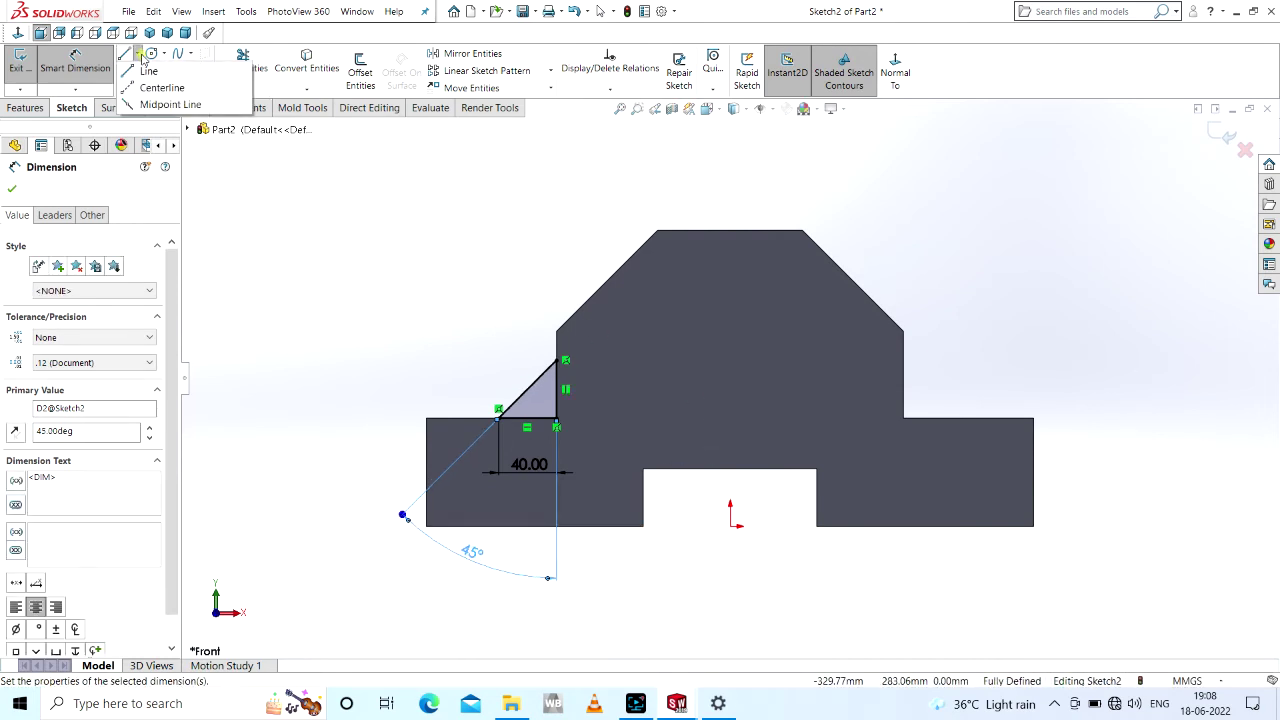
left_click(730, 523)
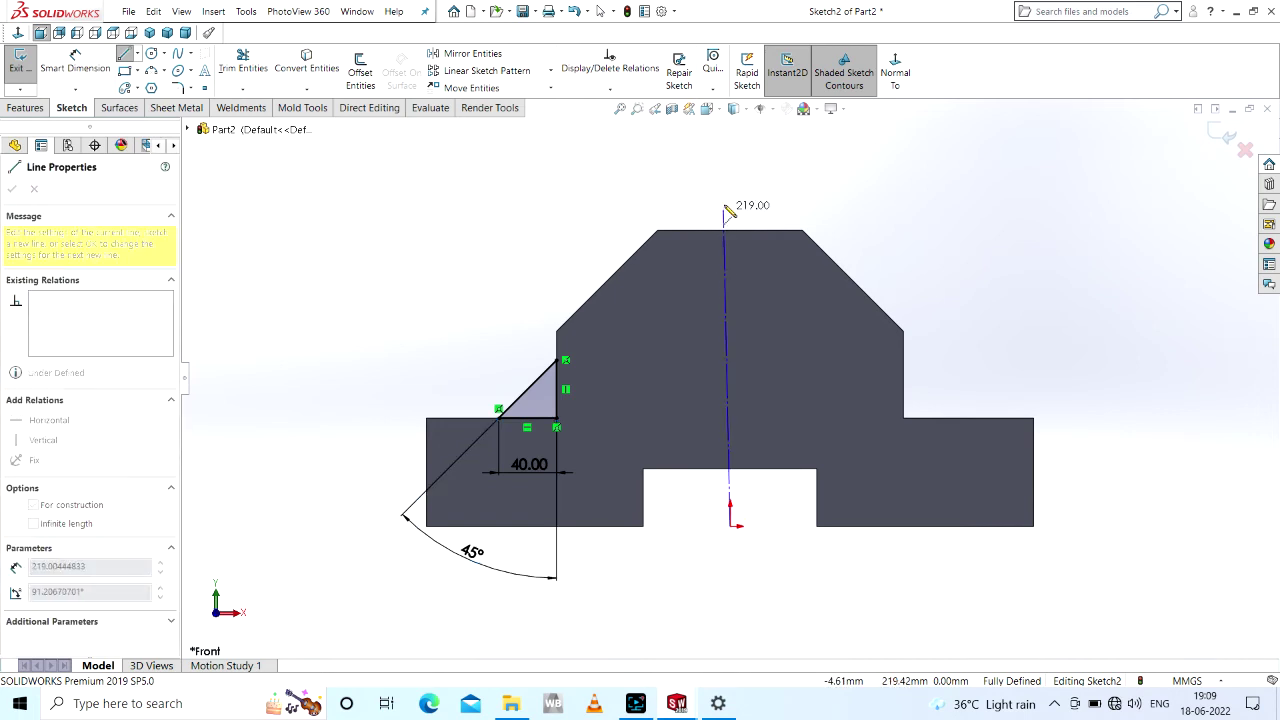
left_click(725, 204)
key("Escape")
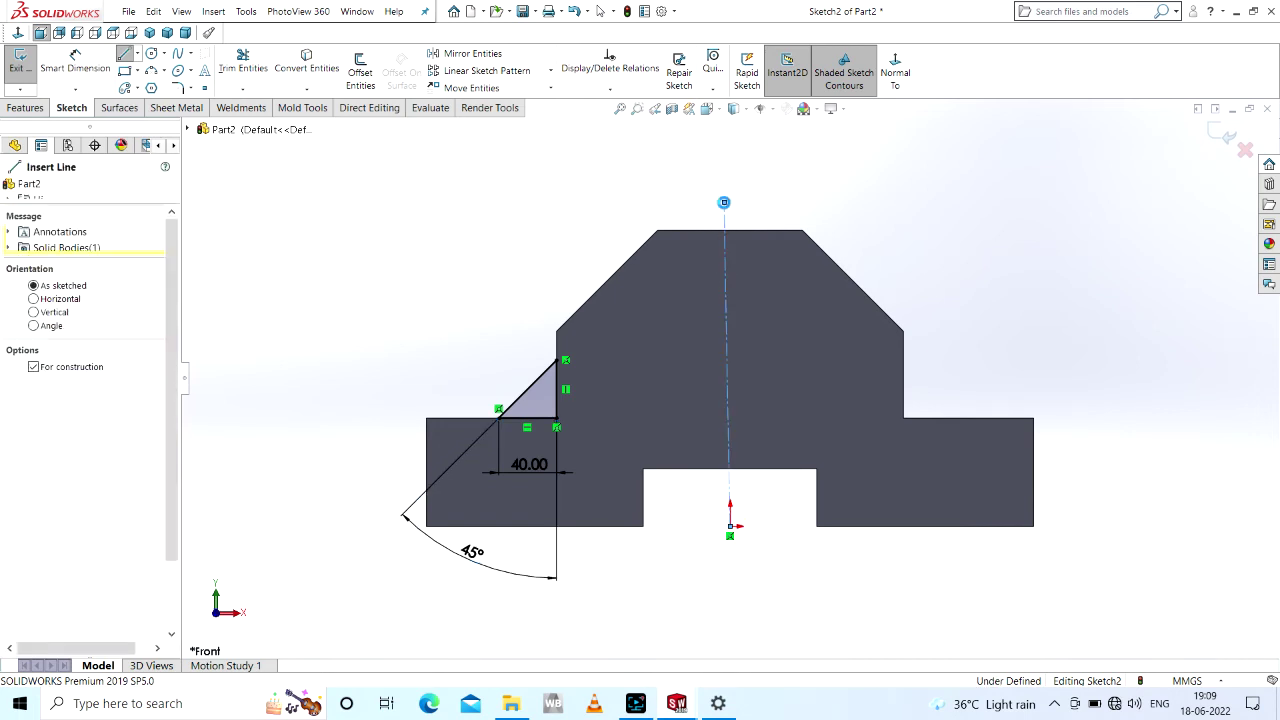
key("Escape")
key("ctrl+z")
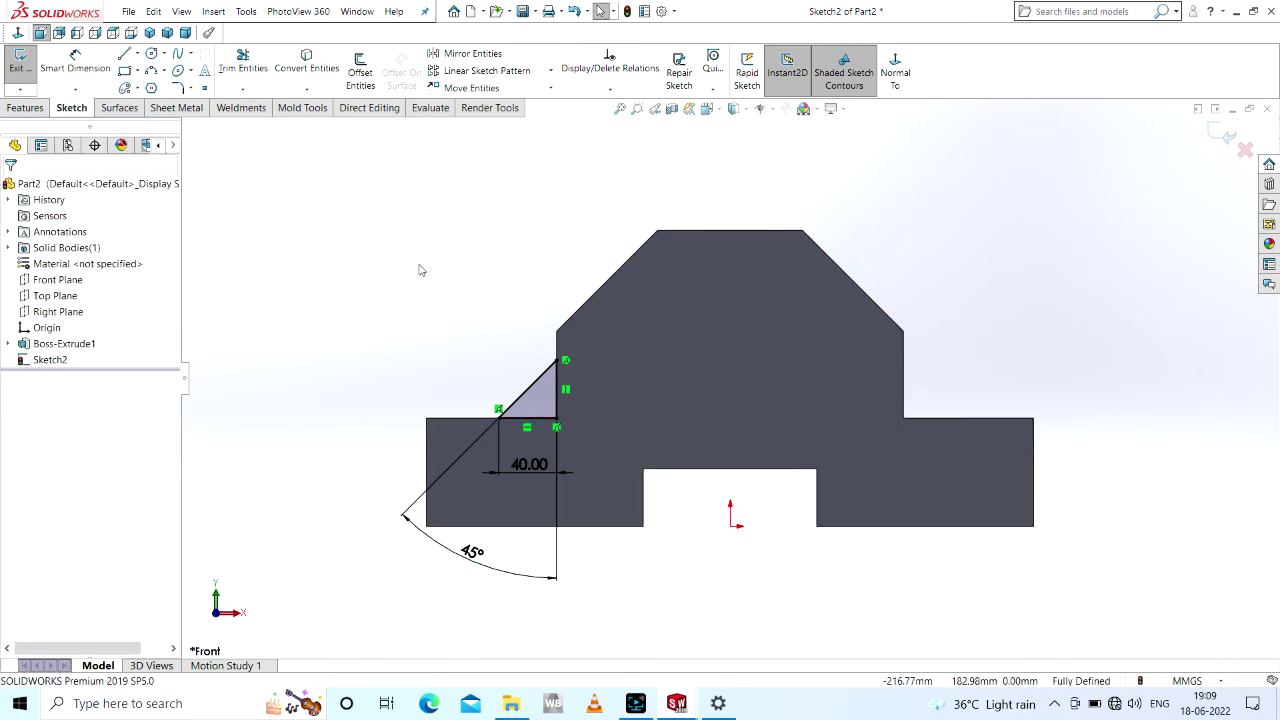
right_click_drag(421, 270, 480, 330)
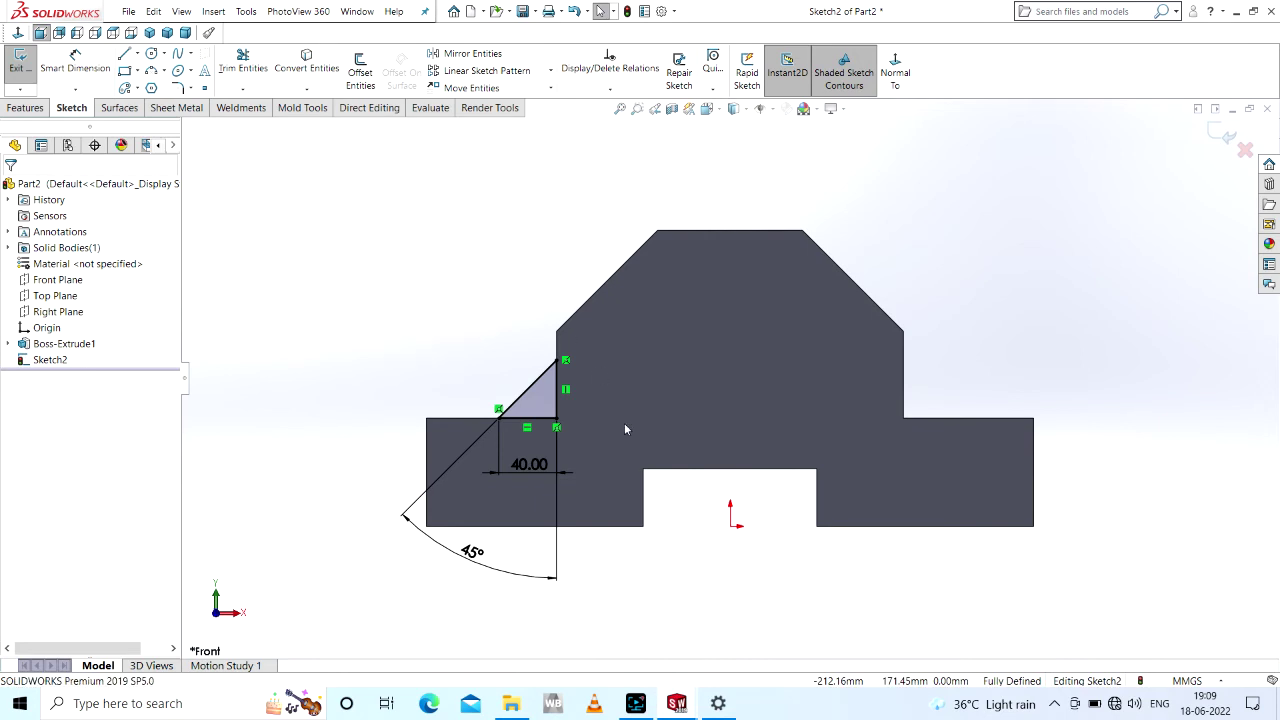
left_click(731, 525)
left_click(731, 193)
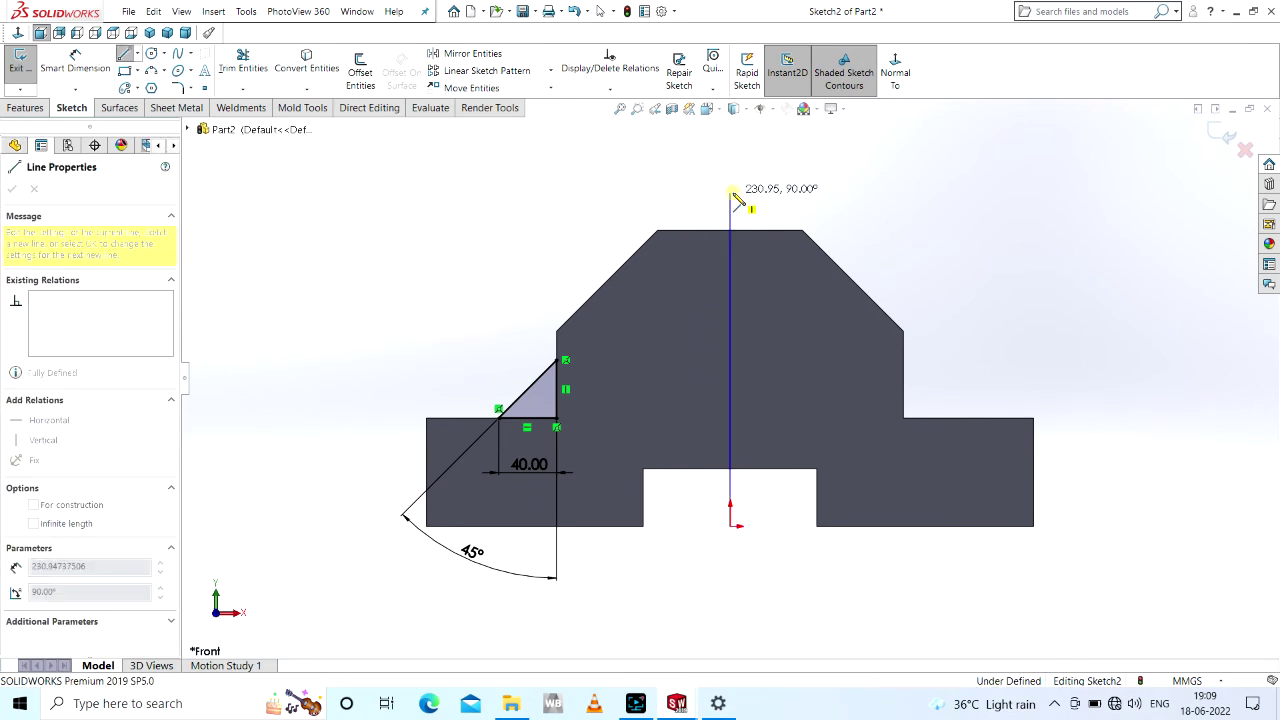
right_click(858, 140)
left_click(765, 175)
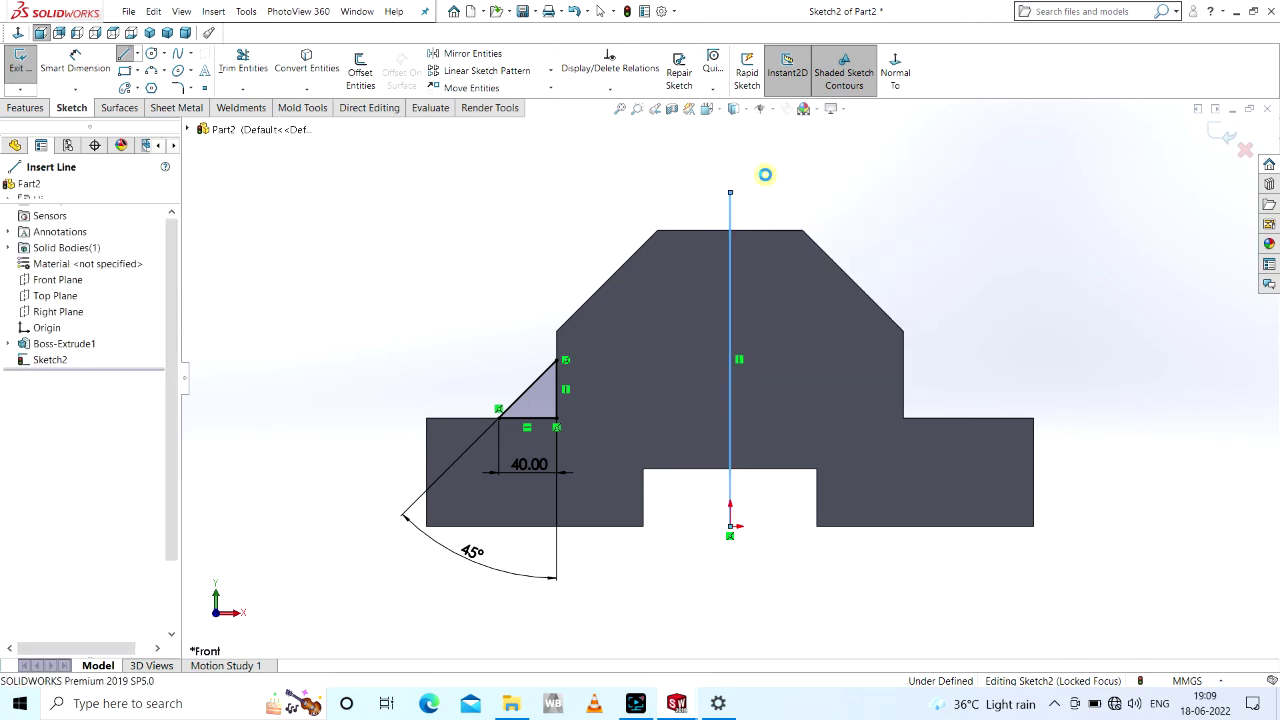
key("Escape")
left_click_drag(955, 194, 335, 618)
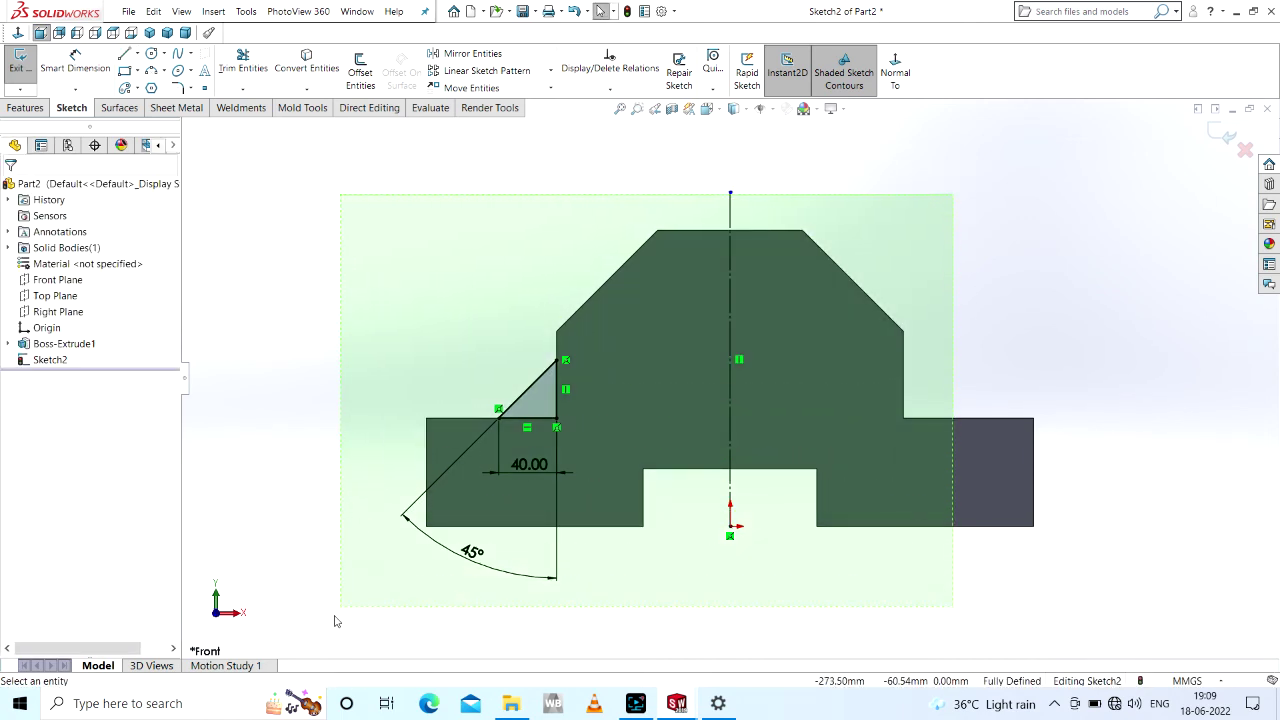
left_click(472, 57)
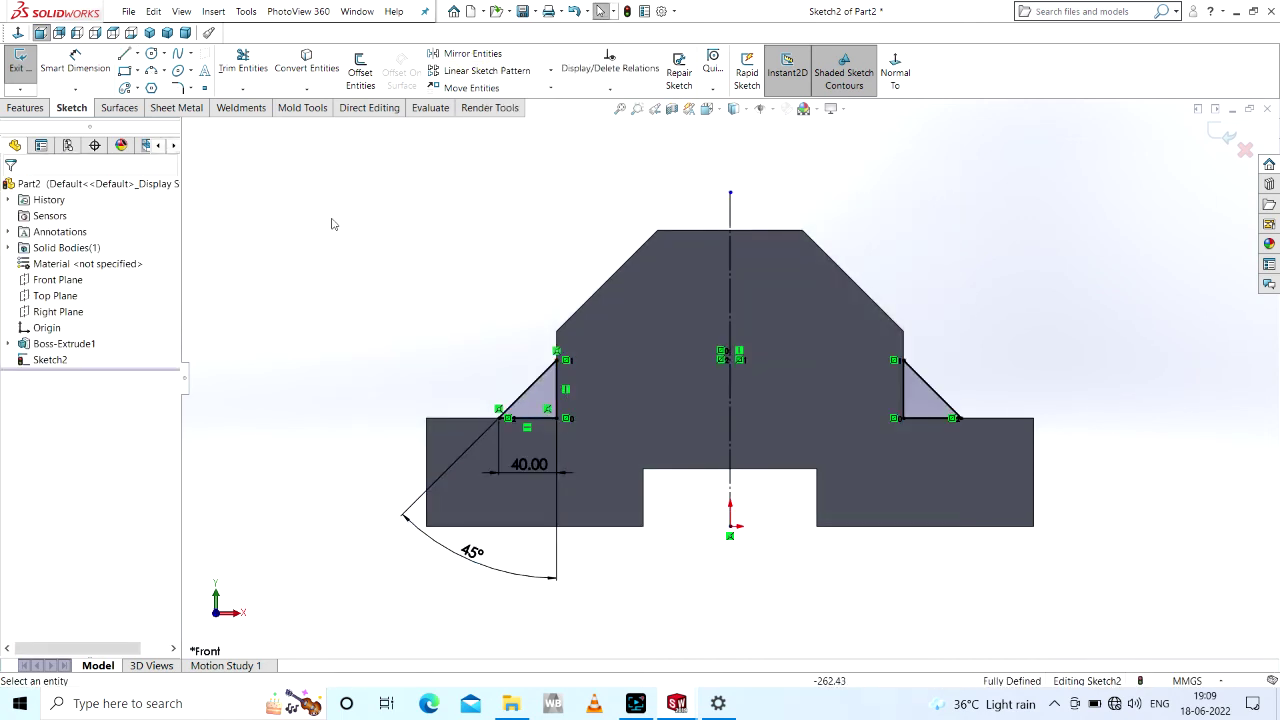
- Extrude both rib triangles 30 mm with a Mid Plane end condition
left_click(26, 108)
left_click(36, 72)
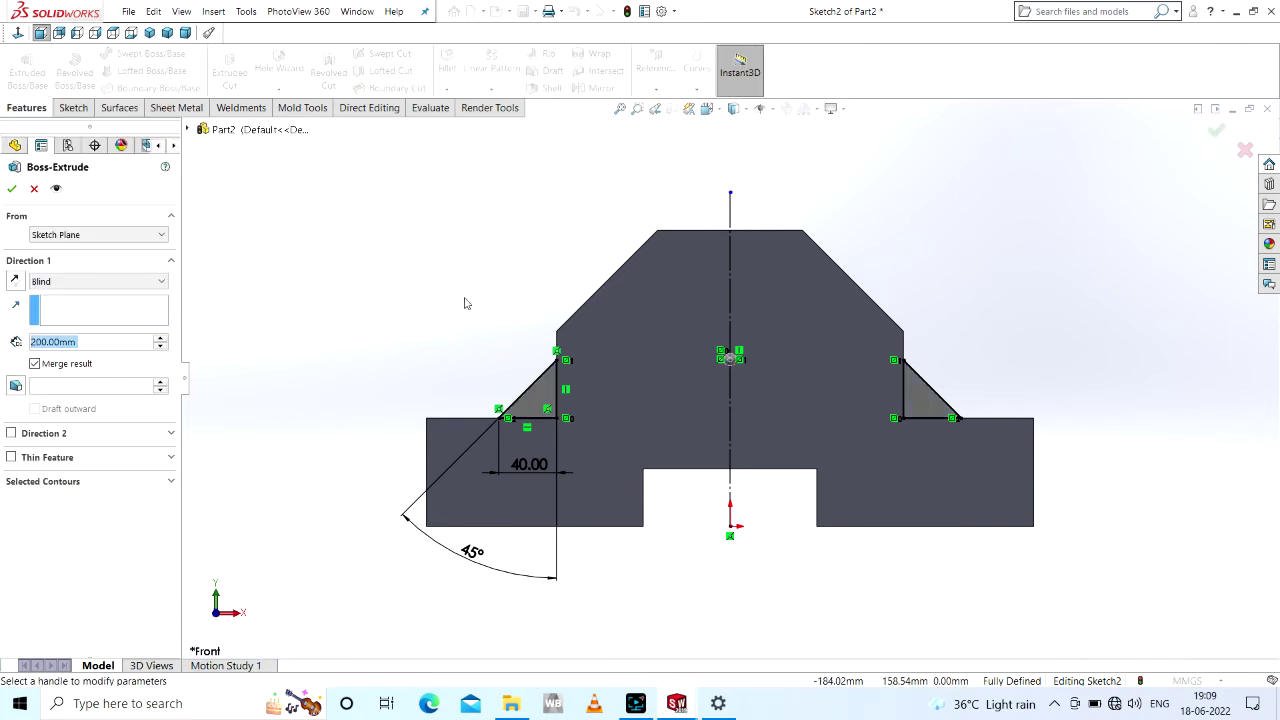
left_click(100, 281)
left_click(68, 364)
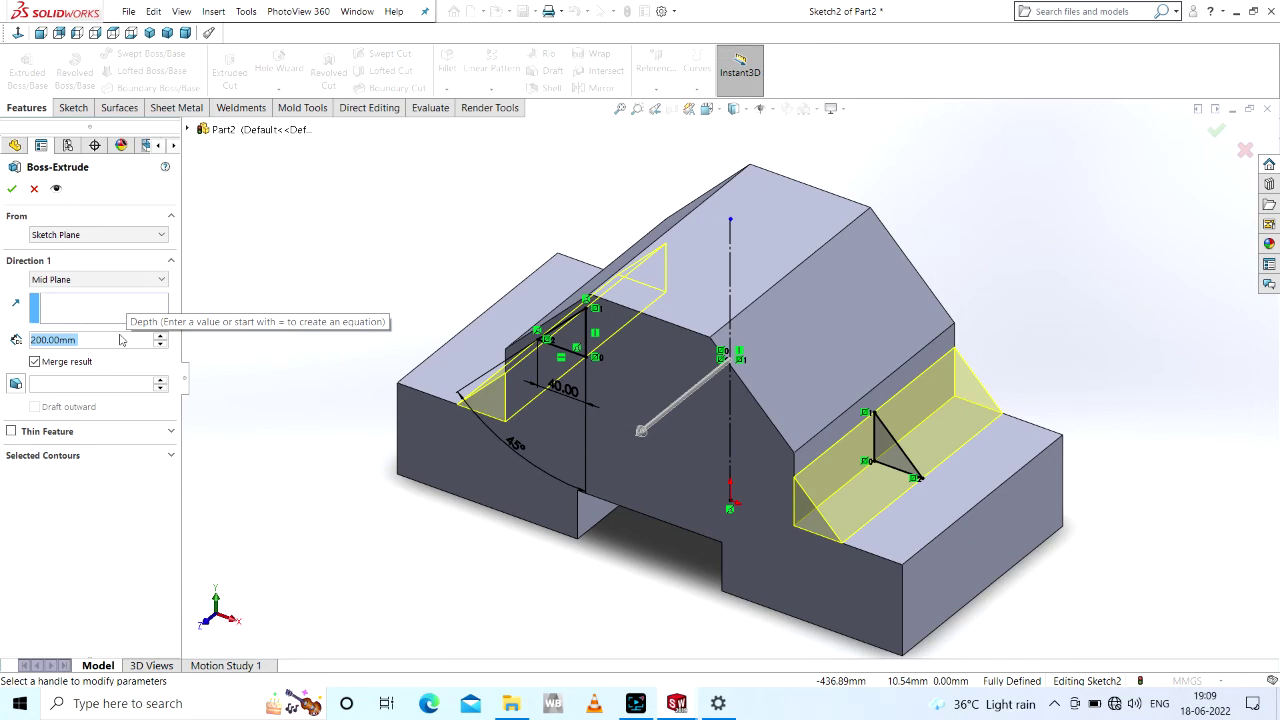
type("30")
key("Return")
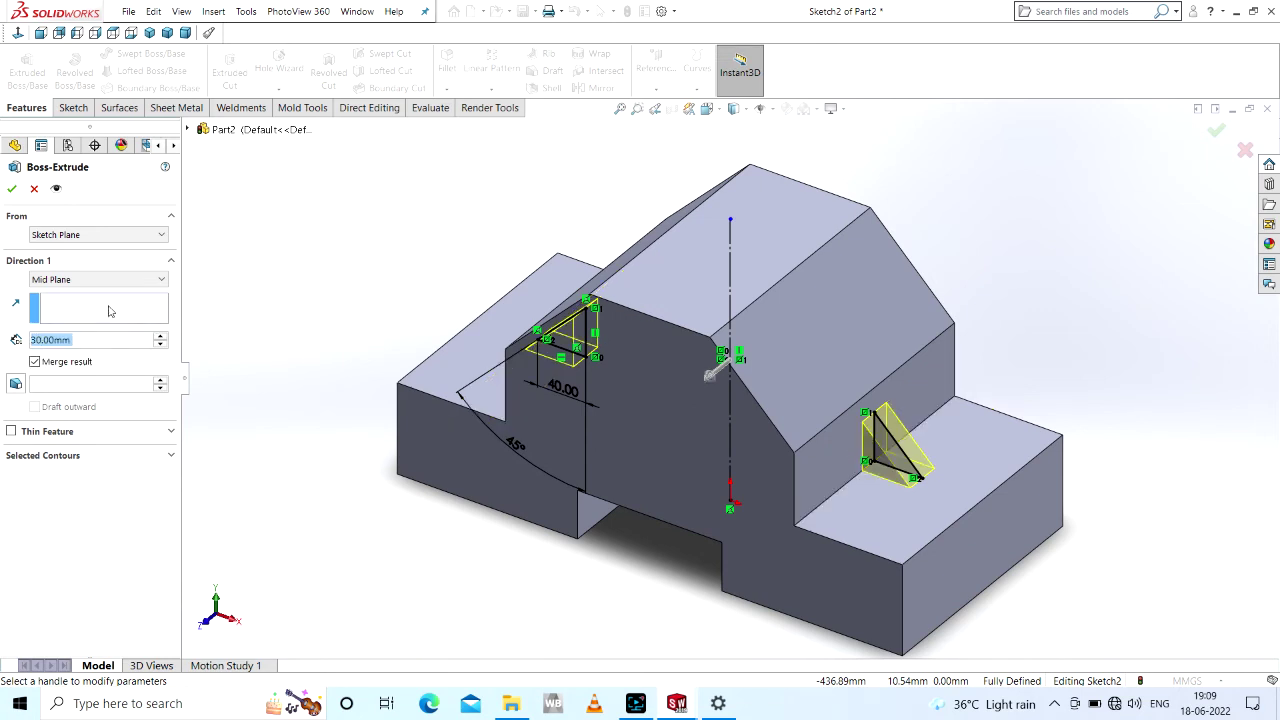
left_click(12, 189)
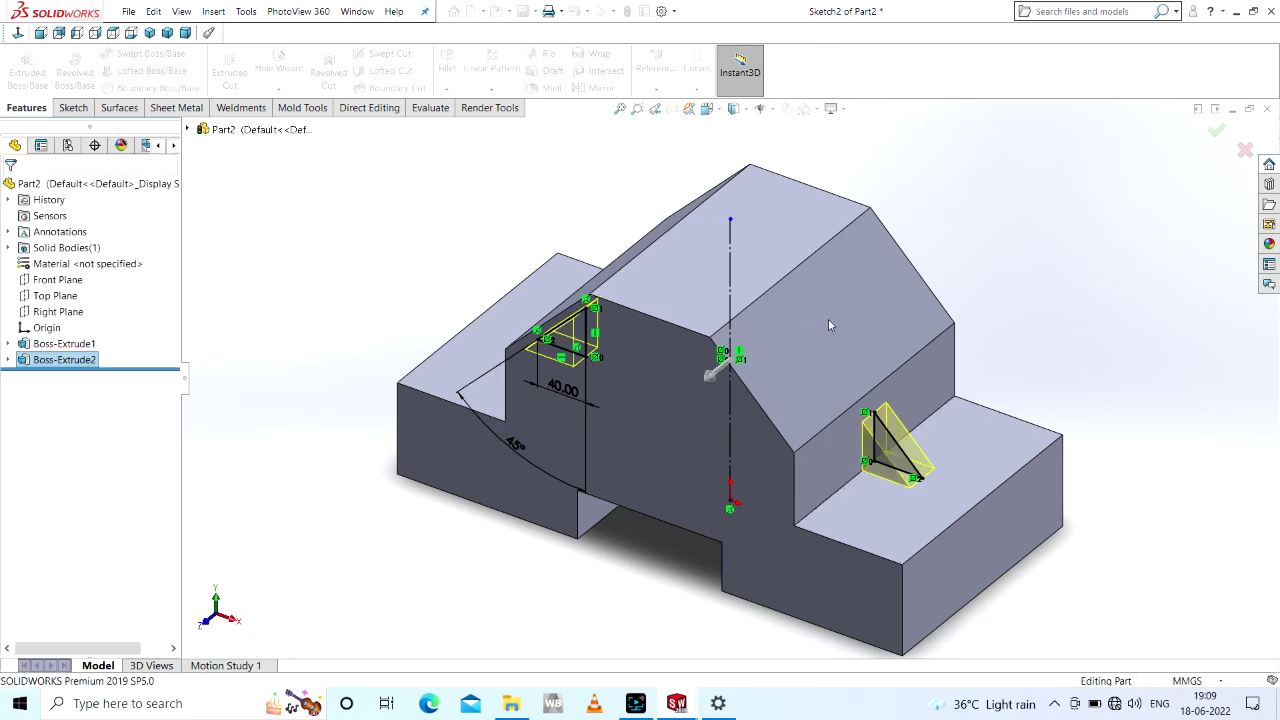
left_click(1027, 224)
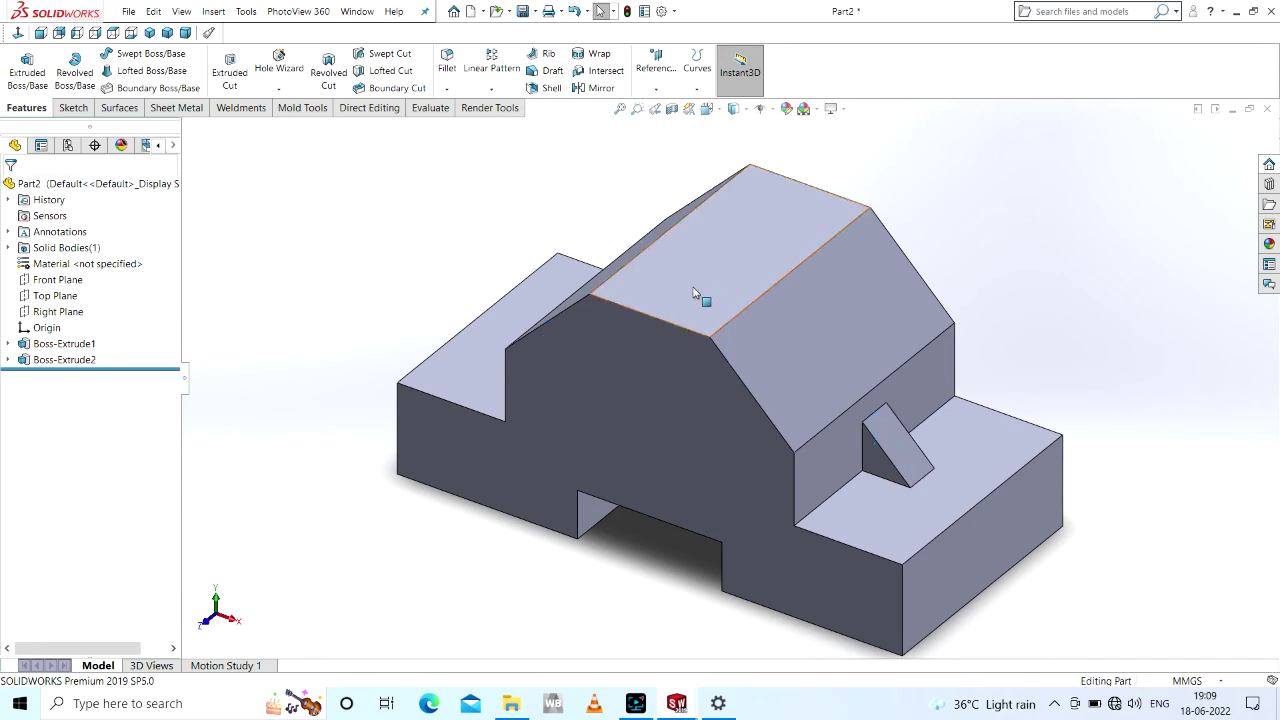
- Start a sketch on the top face and draw a center rectangle on the origin
left_click(714, 263)
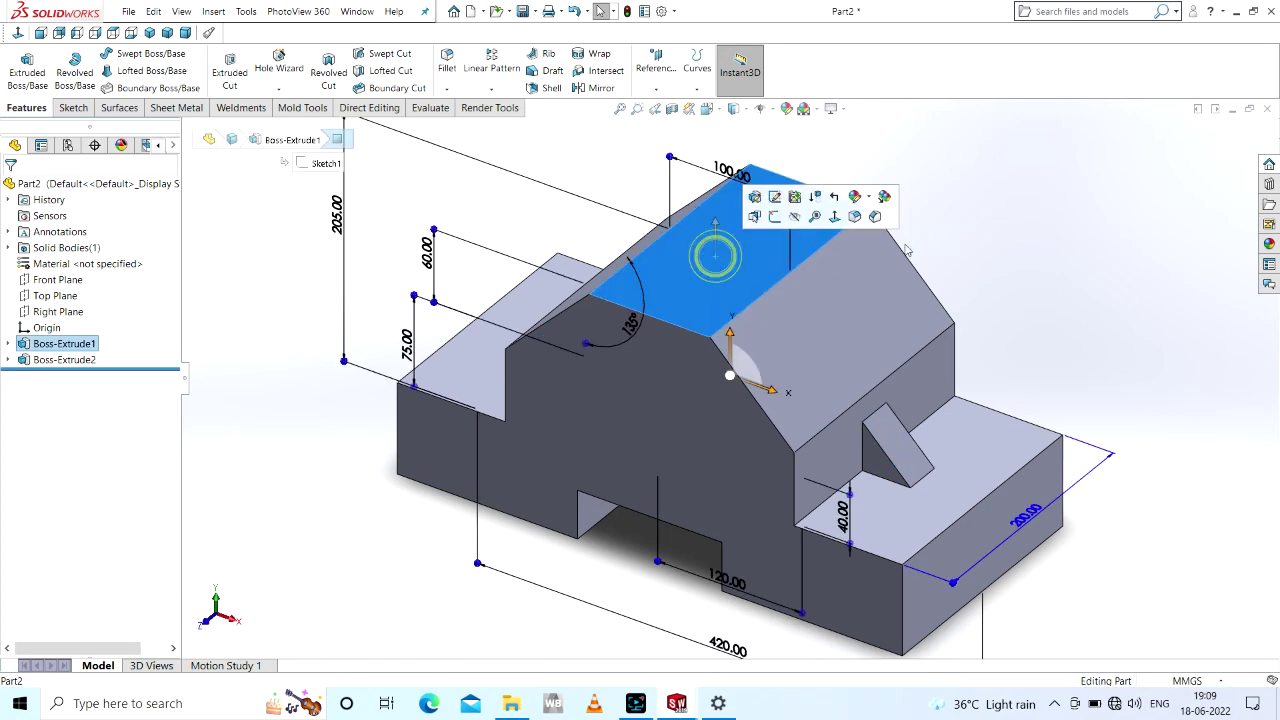
left_click(776, 220)
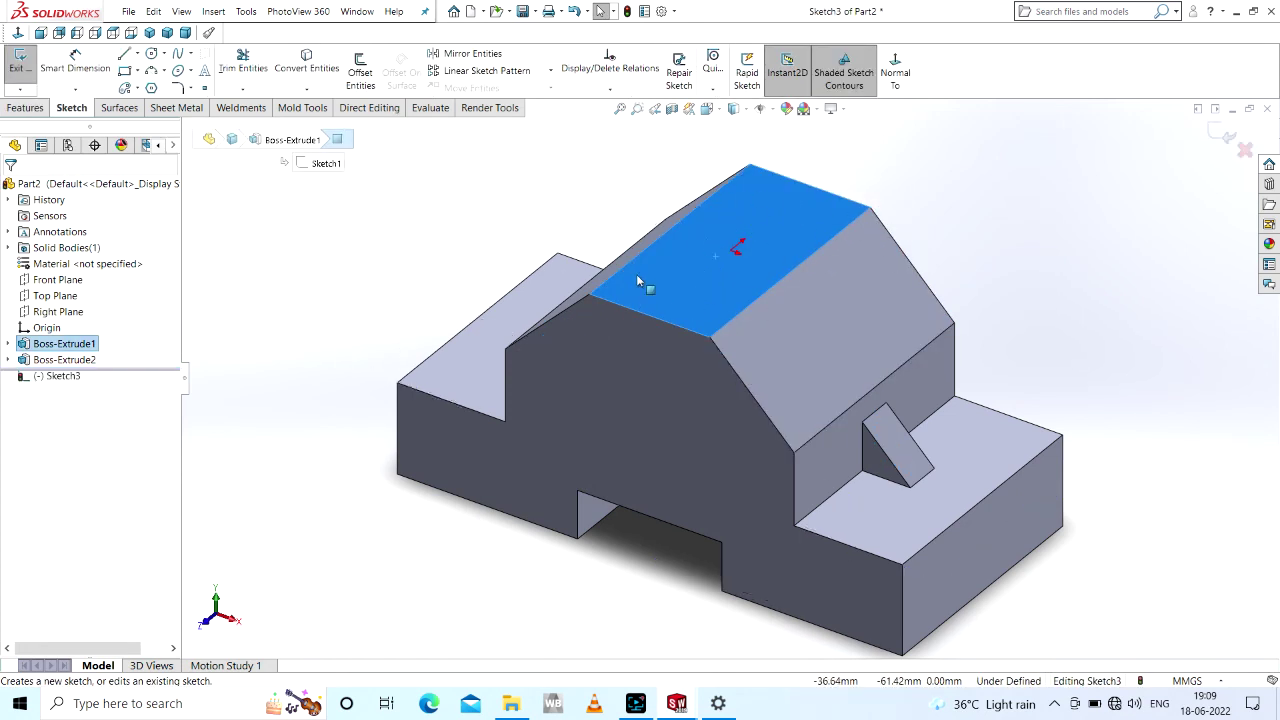
left_click(18, 36)
left_click(138, 72)
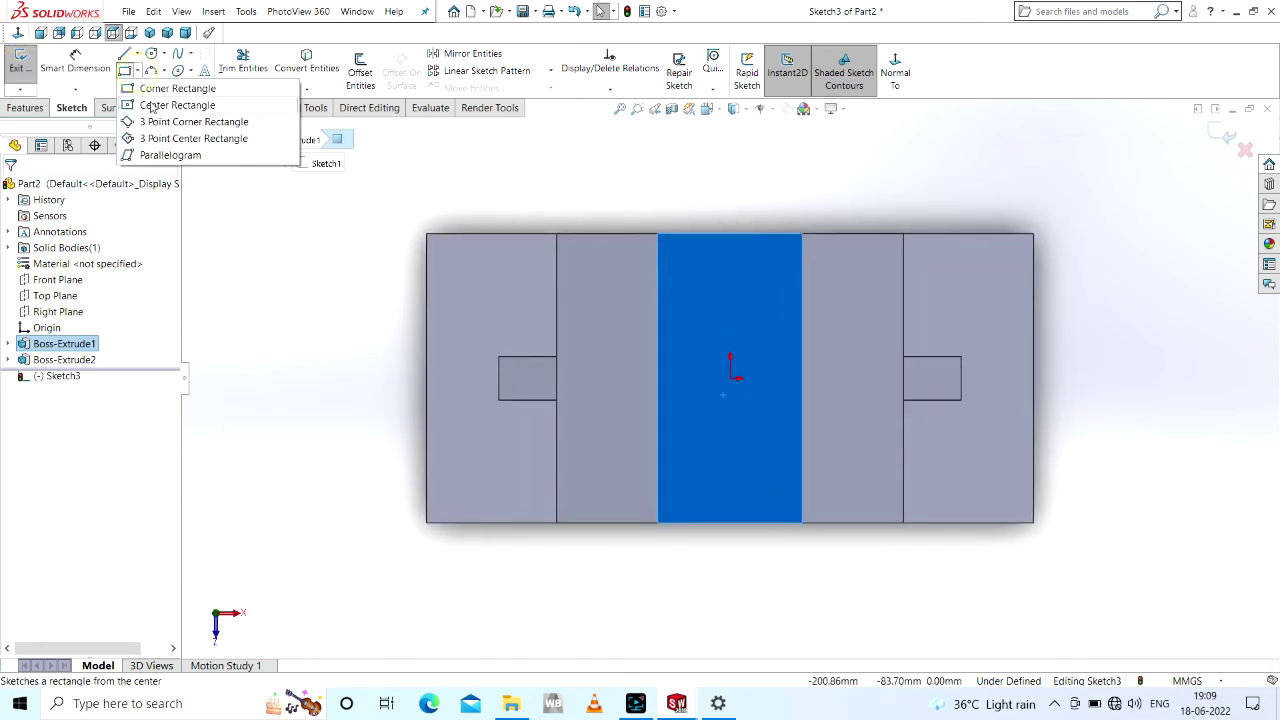
left_click(165, 100)
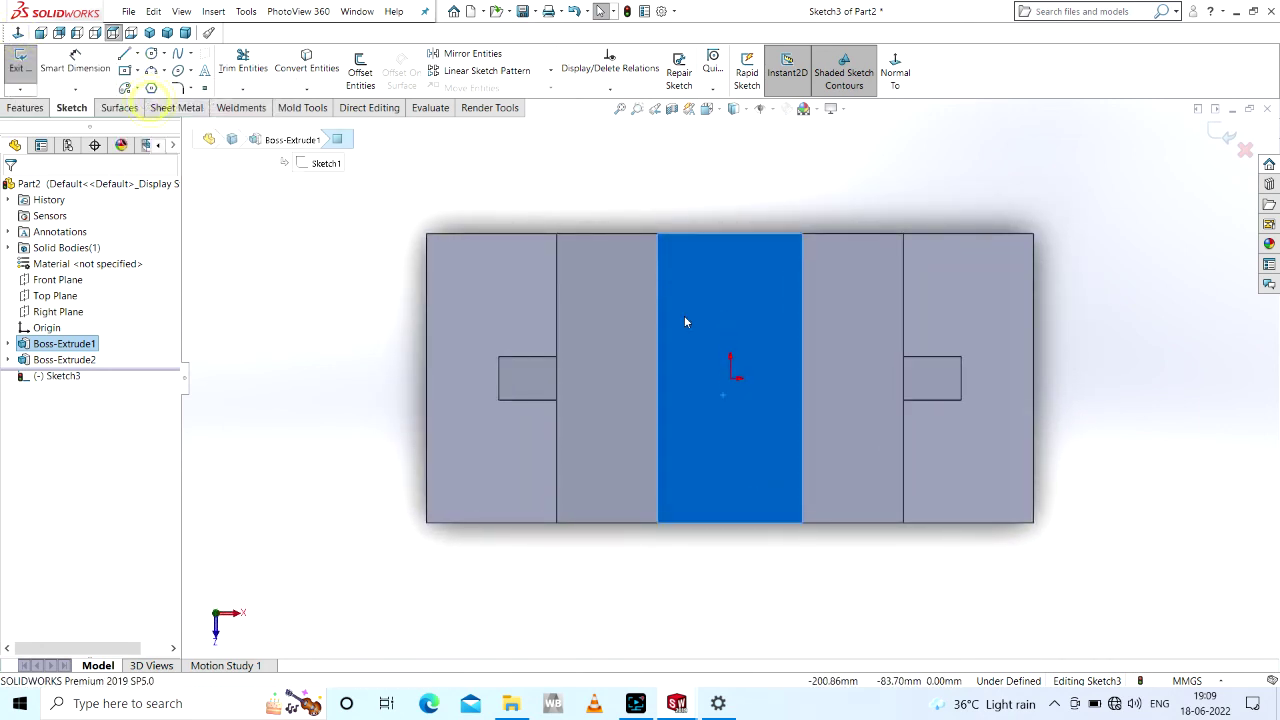
left_click(730, 377)
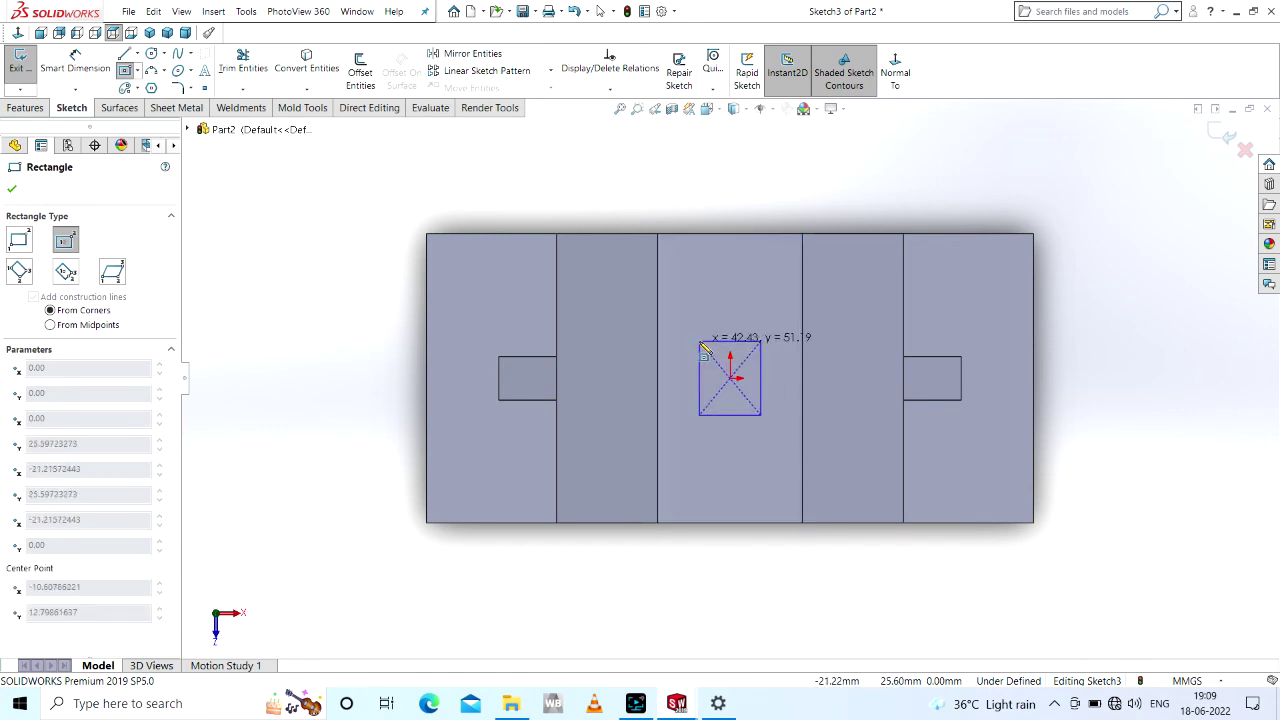
left_click(698, 341)
key("Escape")
- Dimension the square 50 mm wide and 50 mm tall
right_click_drag(763, 397, 749, 374)
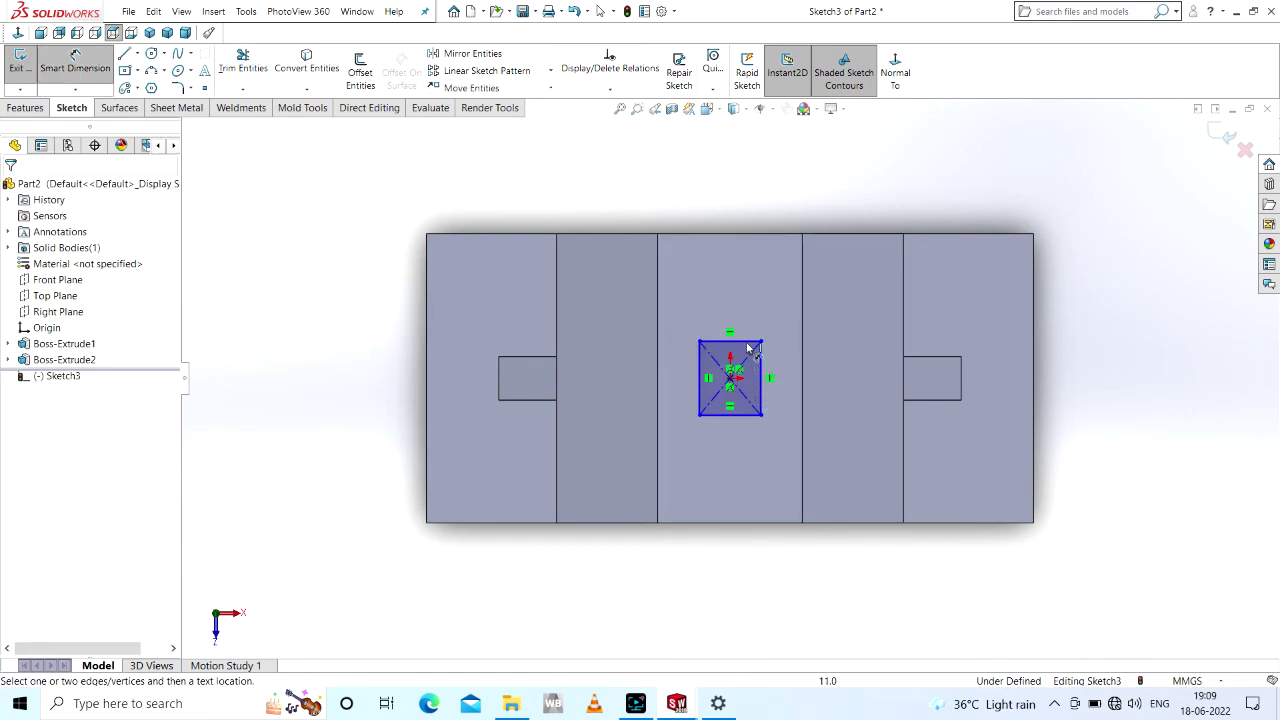
left_click(745, 341)
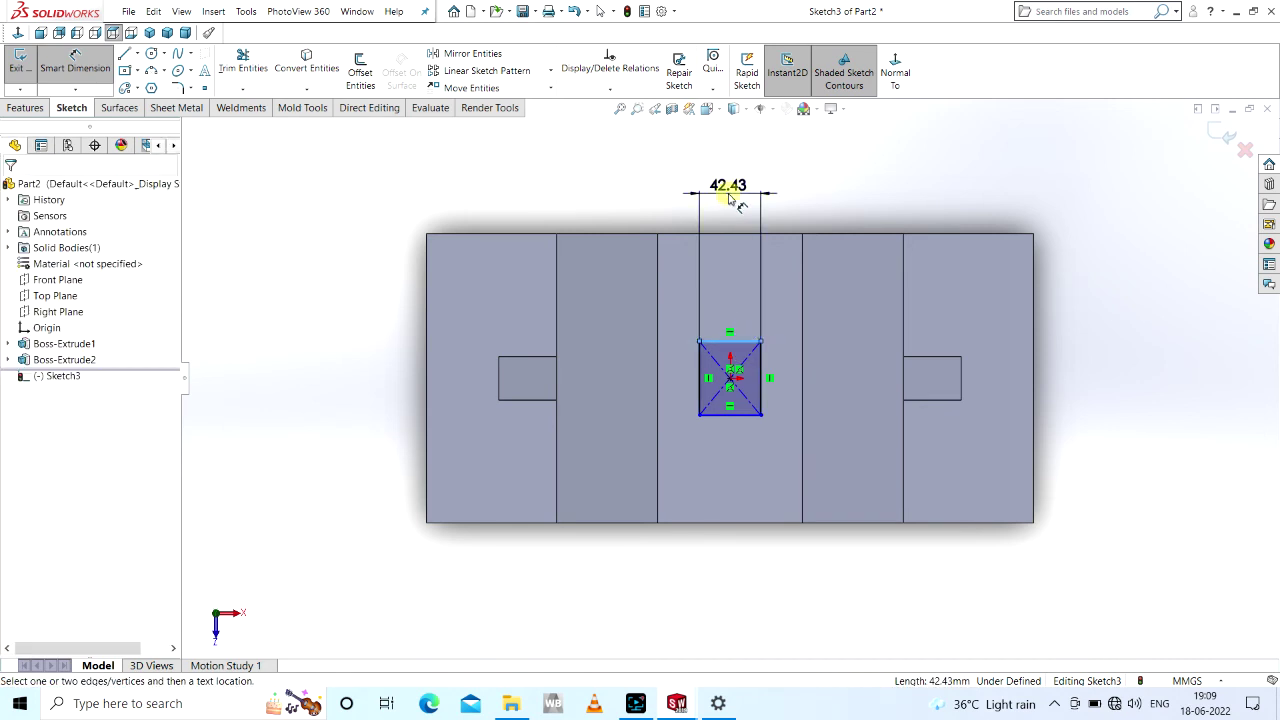
left_click(729, 198)
type("50")
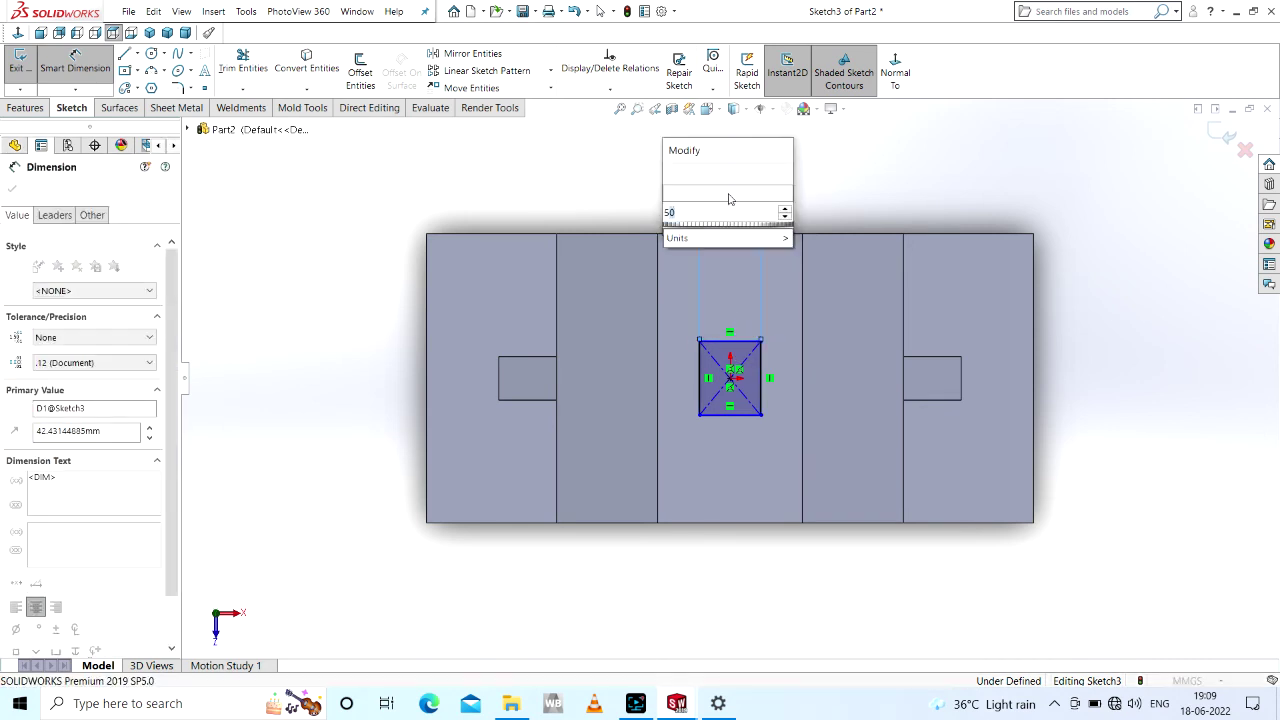
key("Return")
left_click(766, 388)
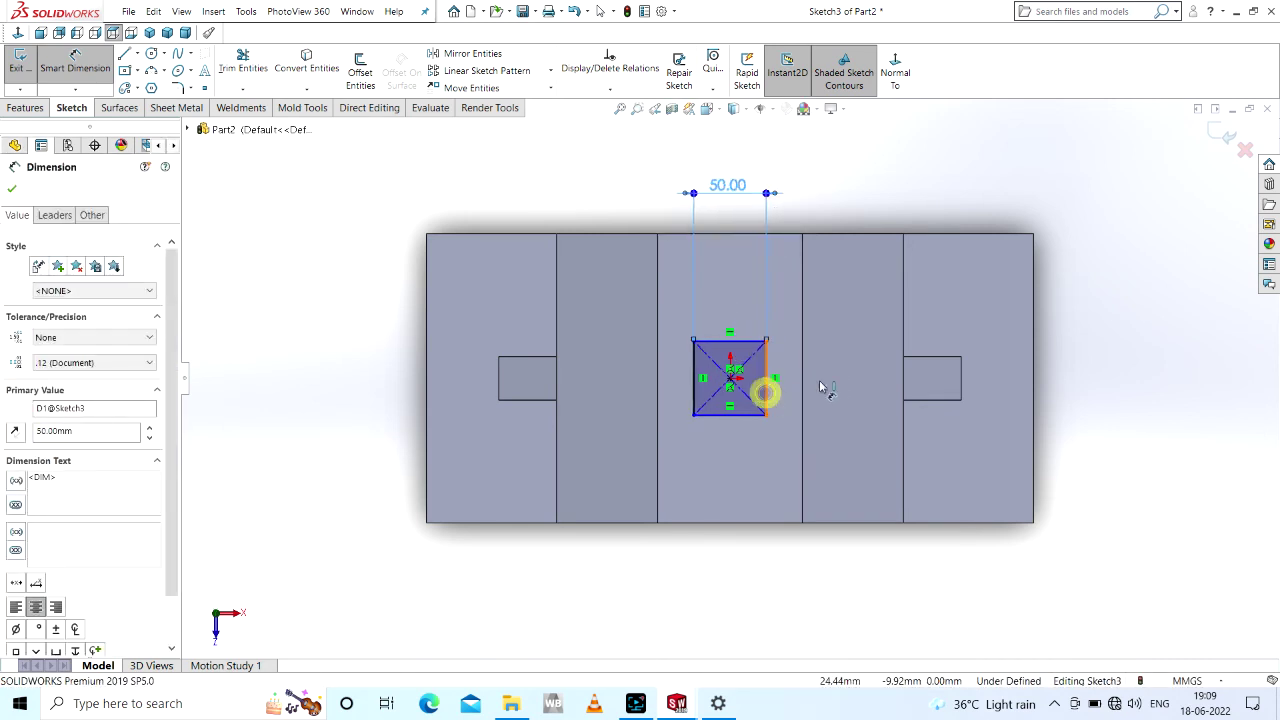
left_click(843, 380)
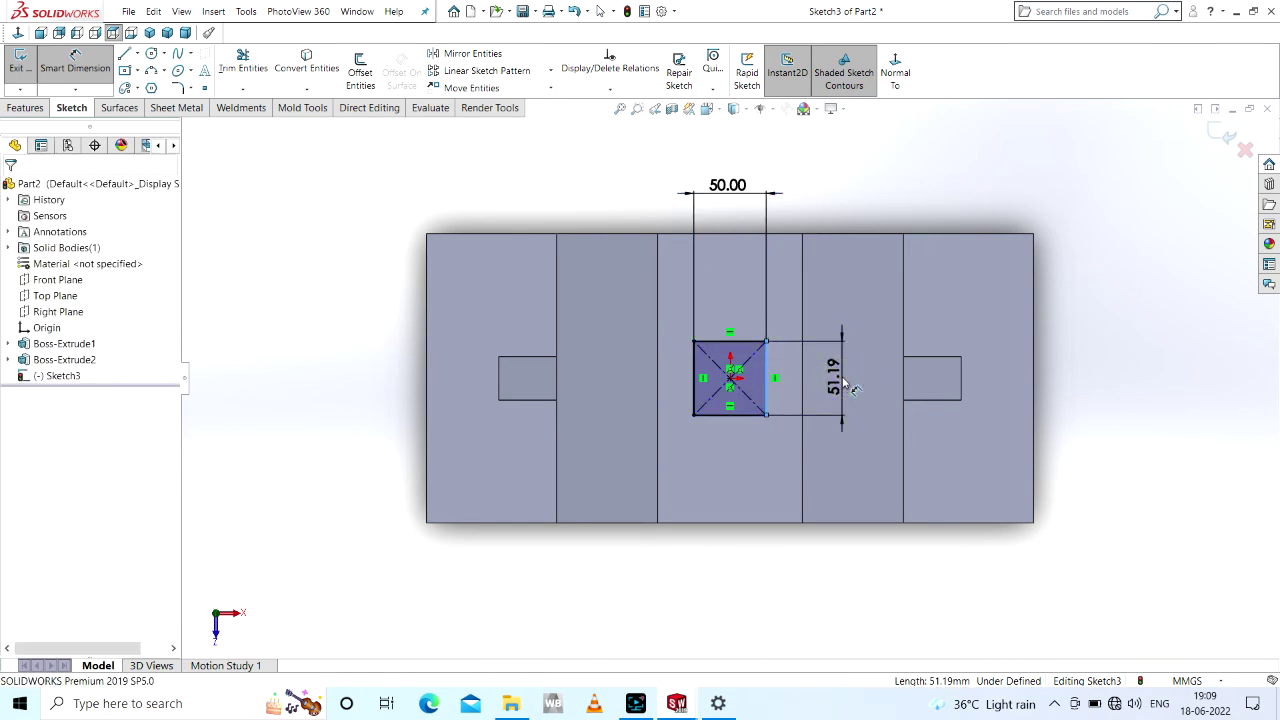
type("50")
key("Return")
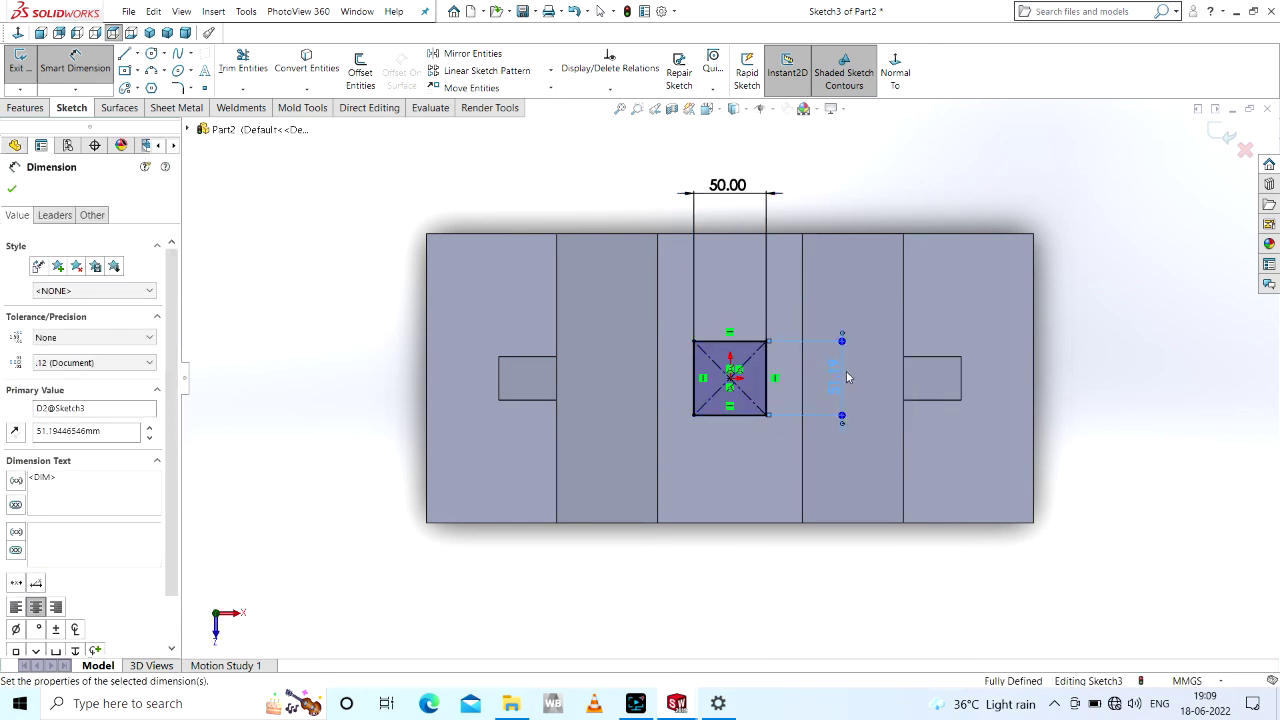
left_click(10, 190)
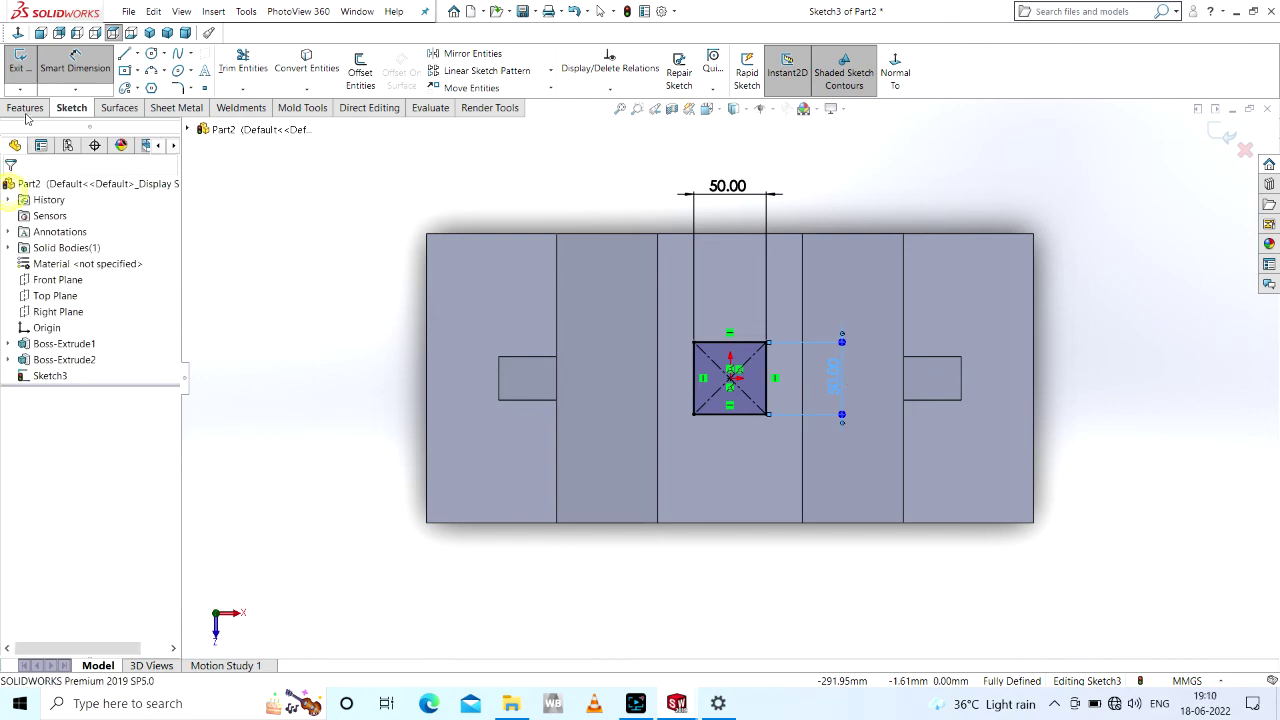
- Extrude the 50 × 50 mm square 20 mm Blind into a raised boss
left_click(30, 108)
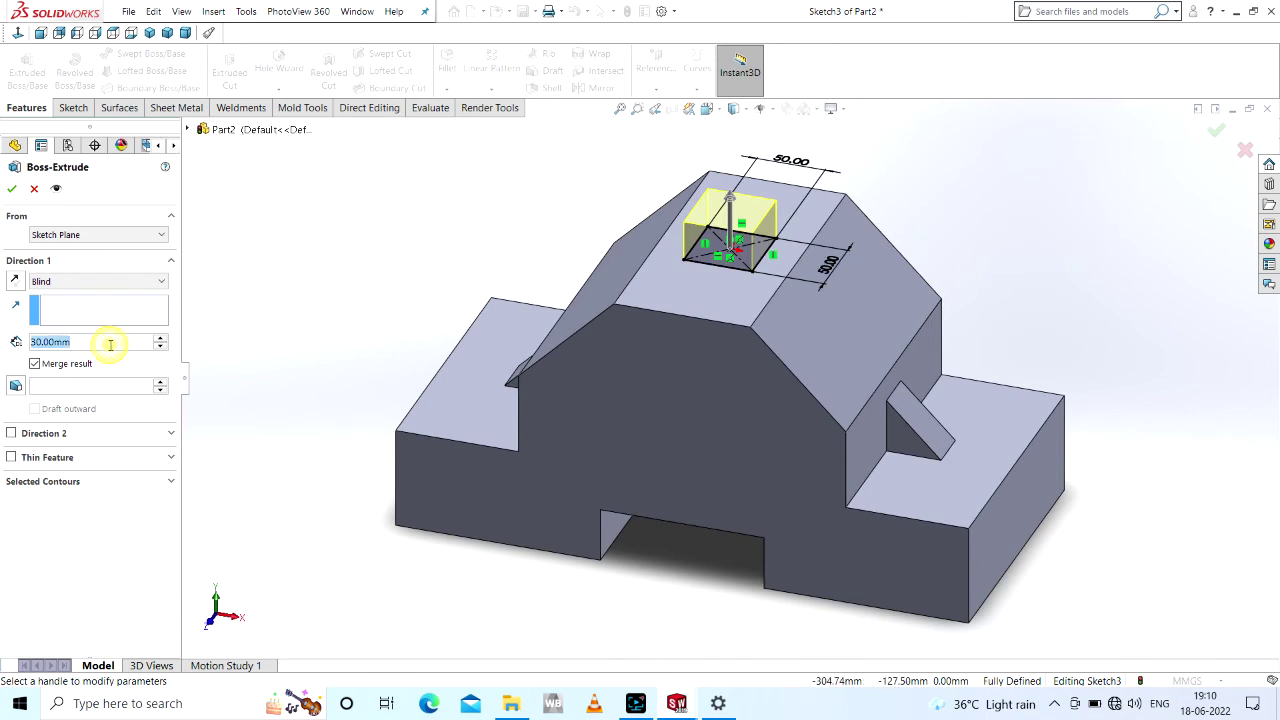
type("20")
key("Return")
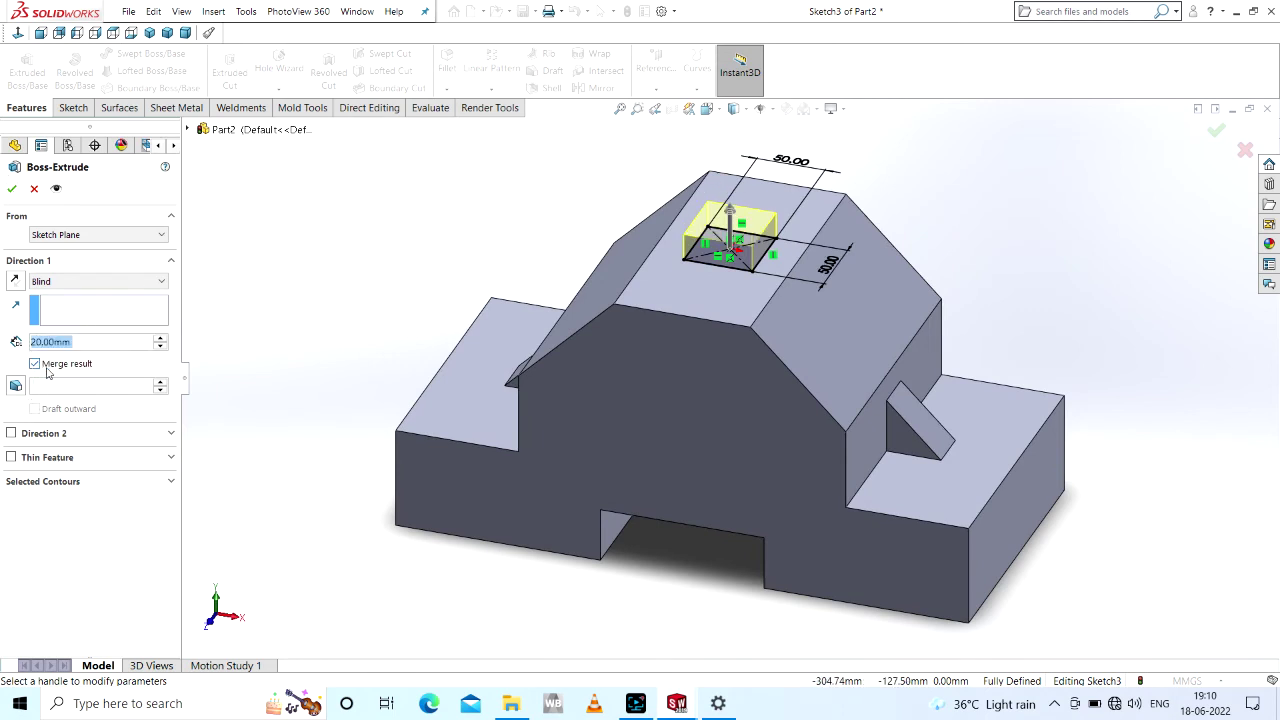
left_click(13, 190)
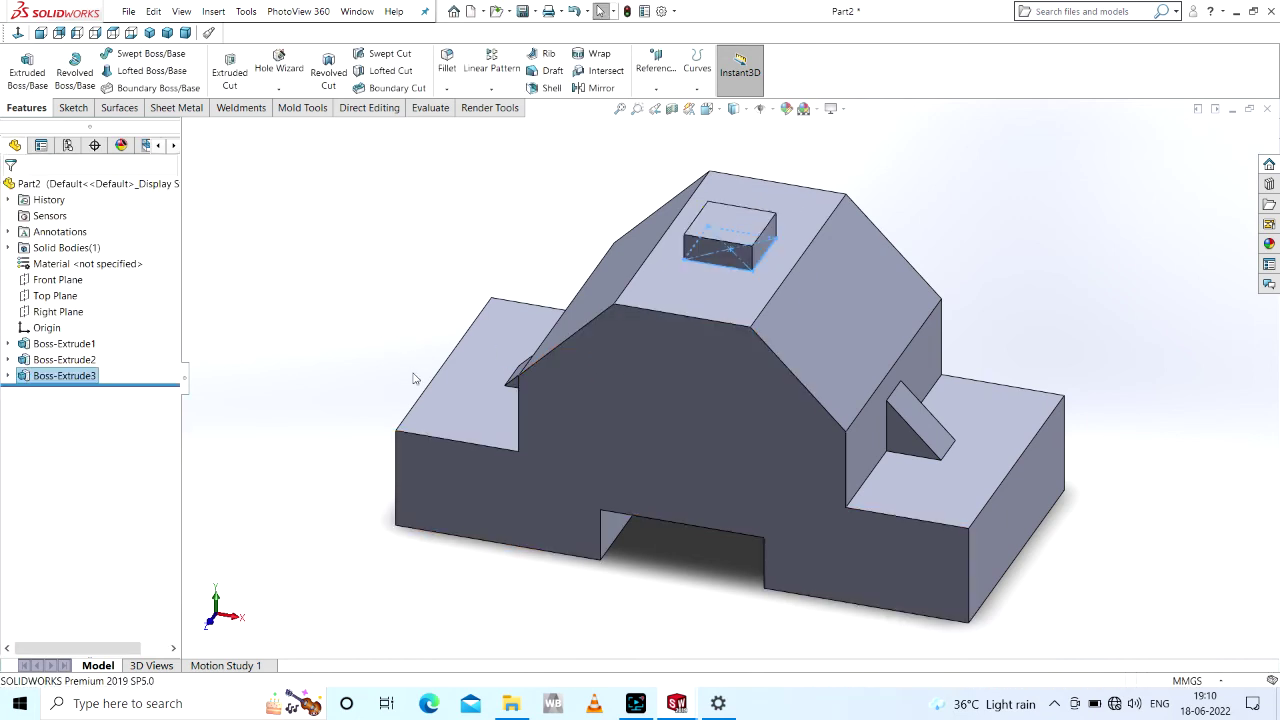
left_click(402, 272)
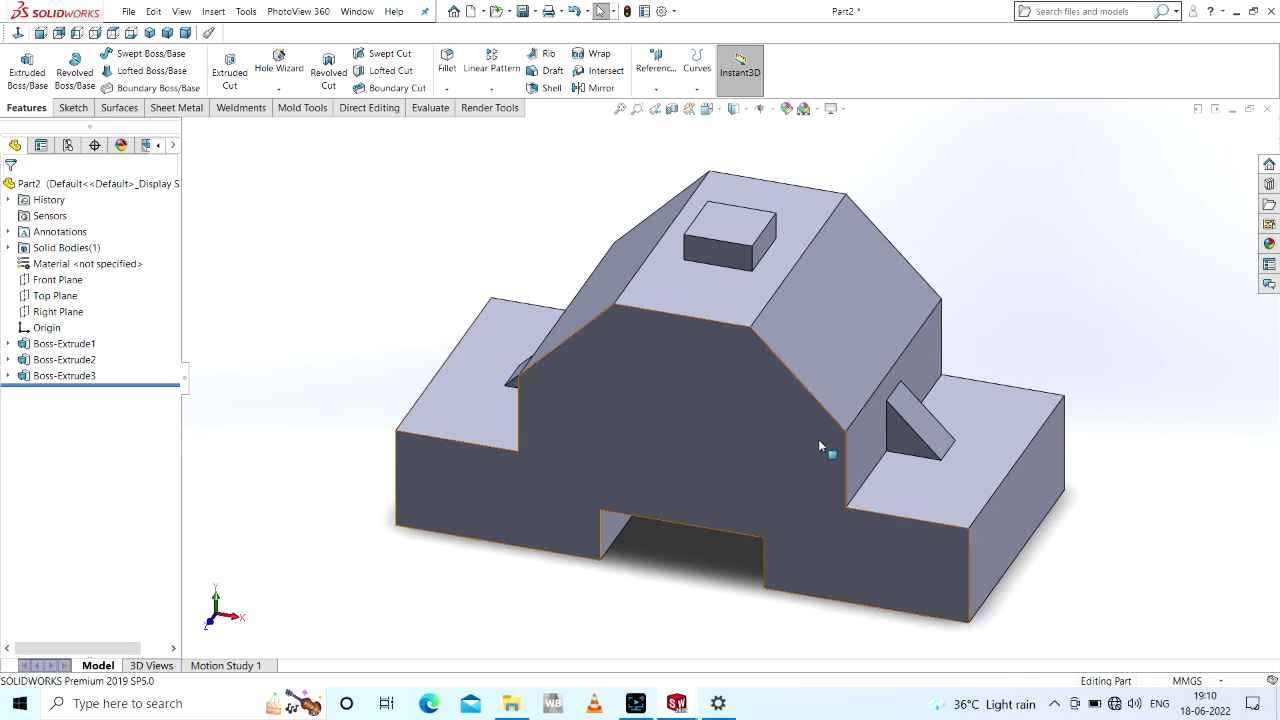
- Start a sketch on the right-hand step face and draw a corner rectangle at the right end
left_click(960, 497)
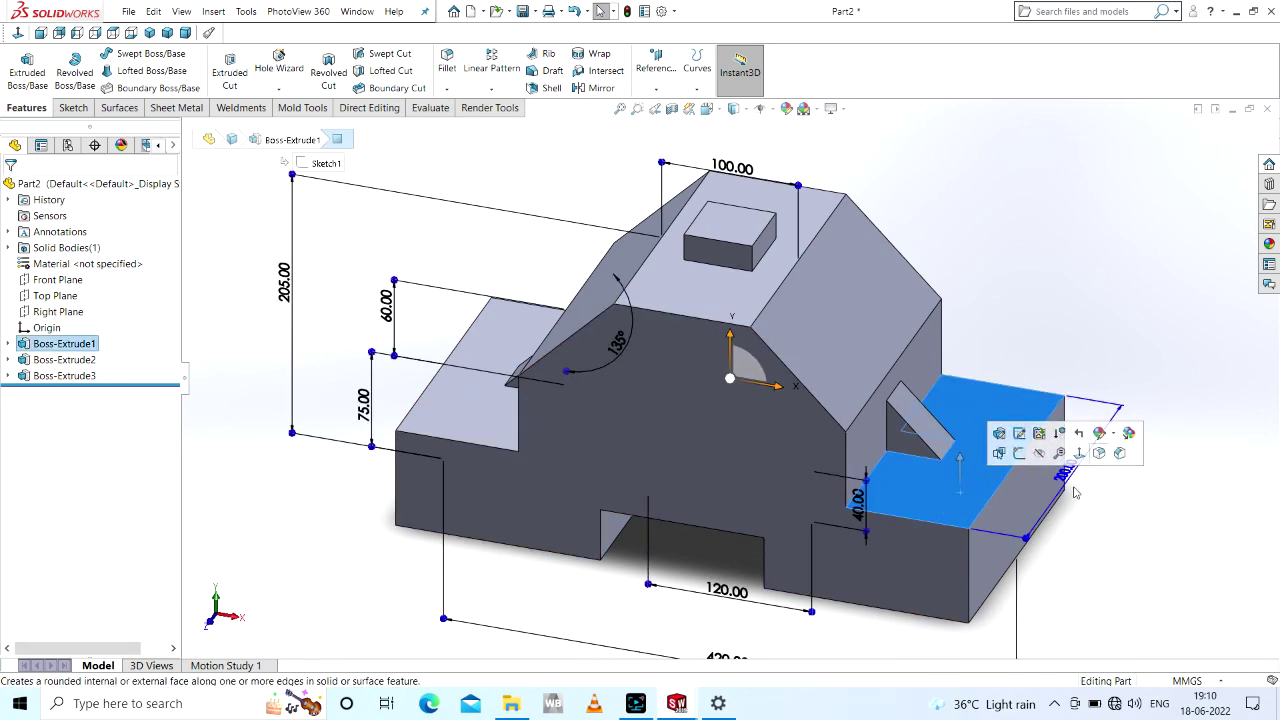
left_click(1019, 453)
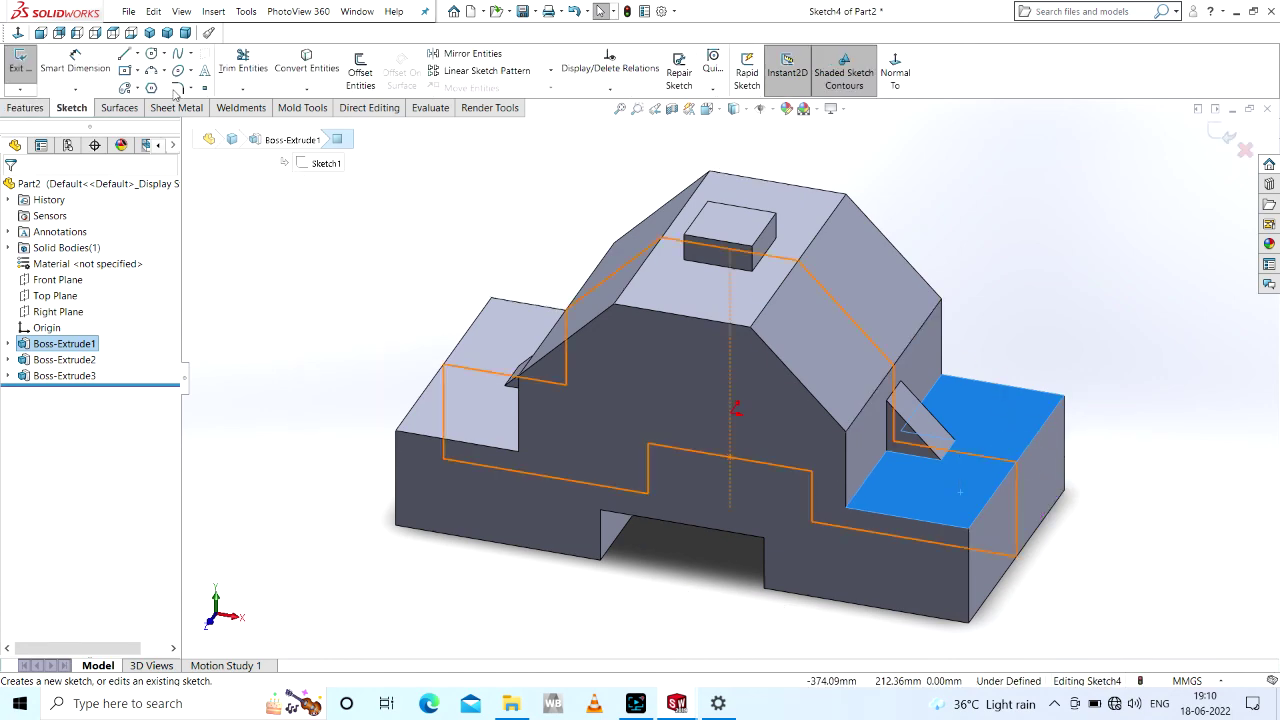
left_click(137, 72)
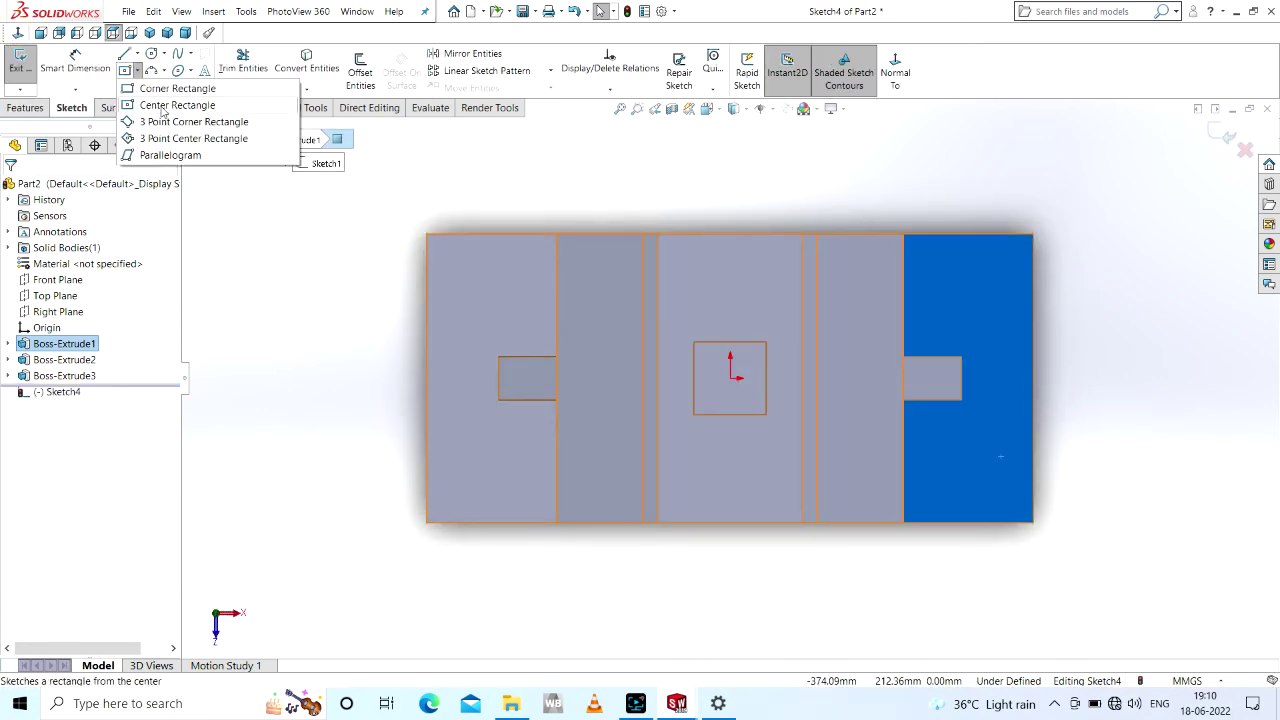
left_click(167, 89)
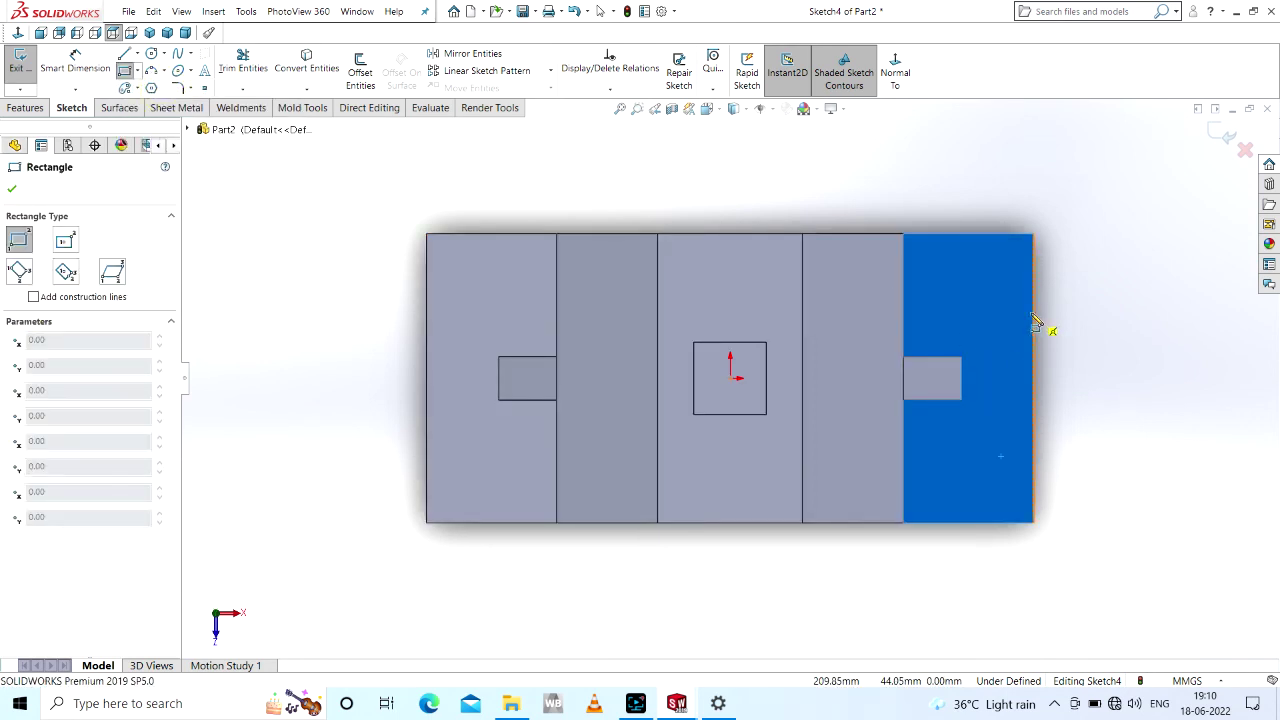
left_click_drag(1032, 313, 991, 436)
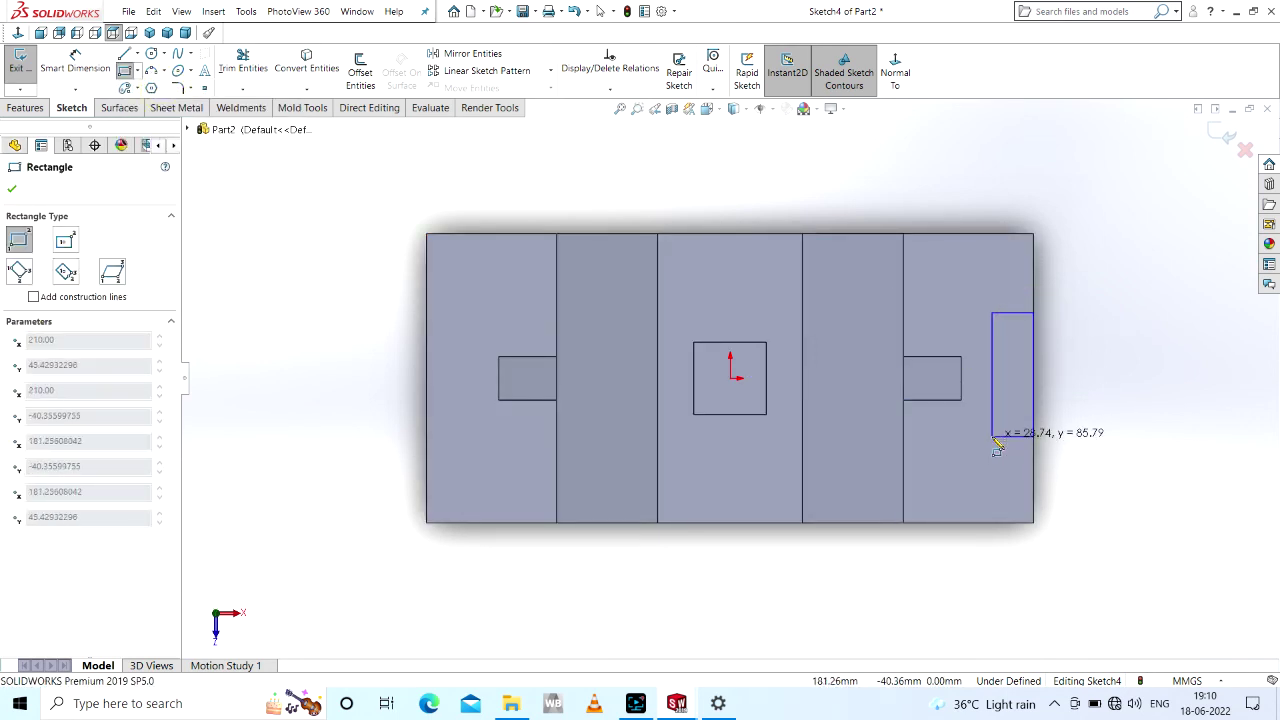
- Dimension the rectangle 40 mm wide and 65 mm tall
right_click_drag(1140, 405, 1140, 350)
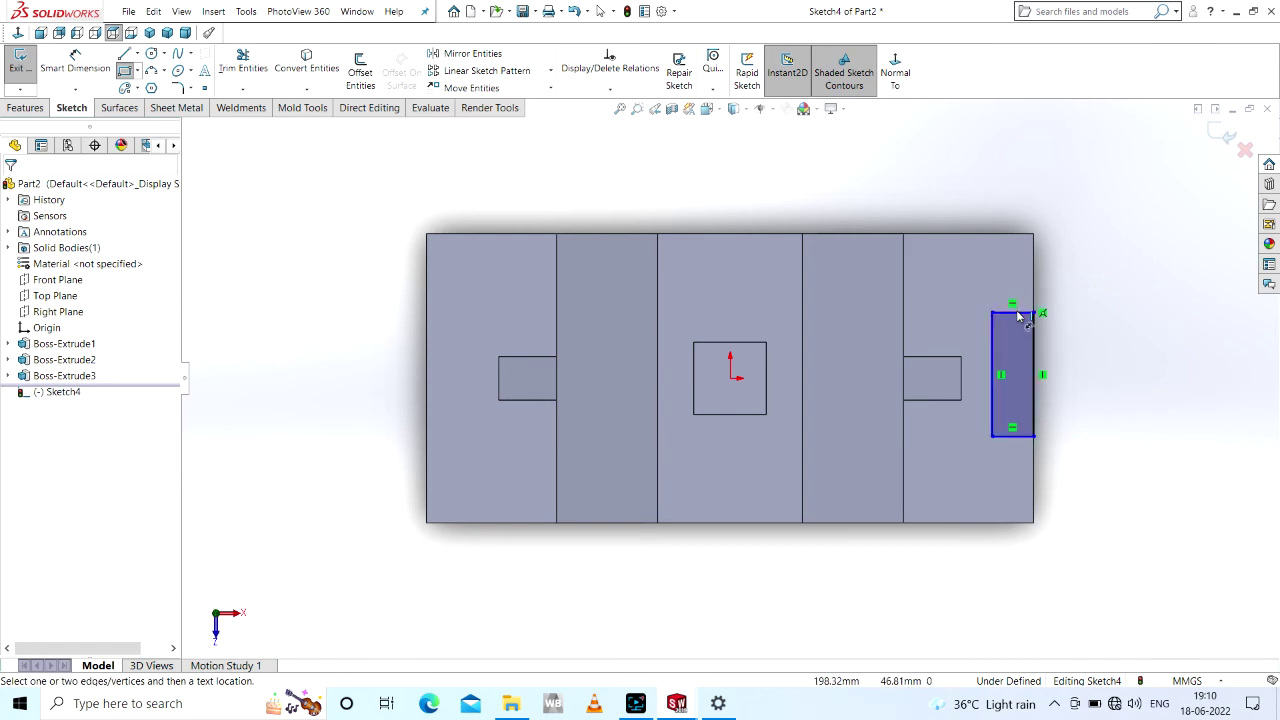
left_click(1015, 313)
left_click(1018, 196)
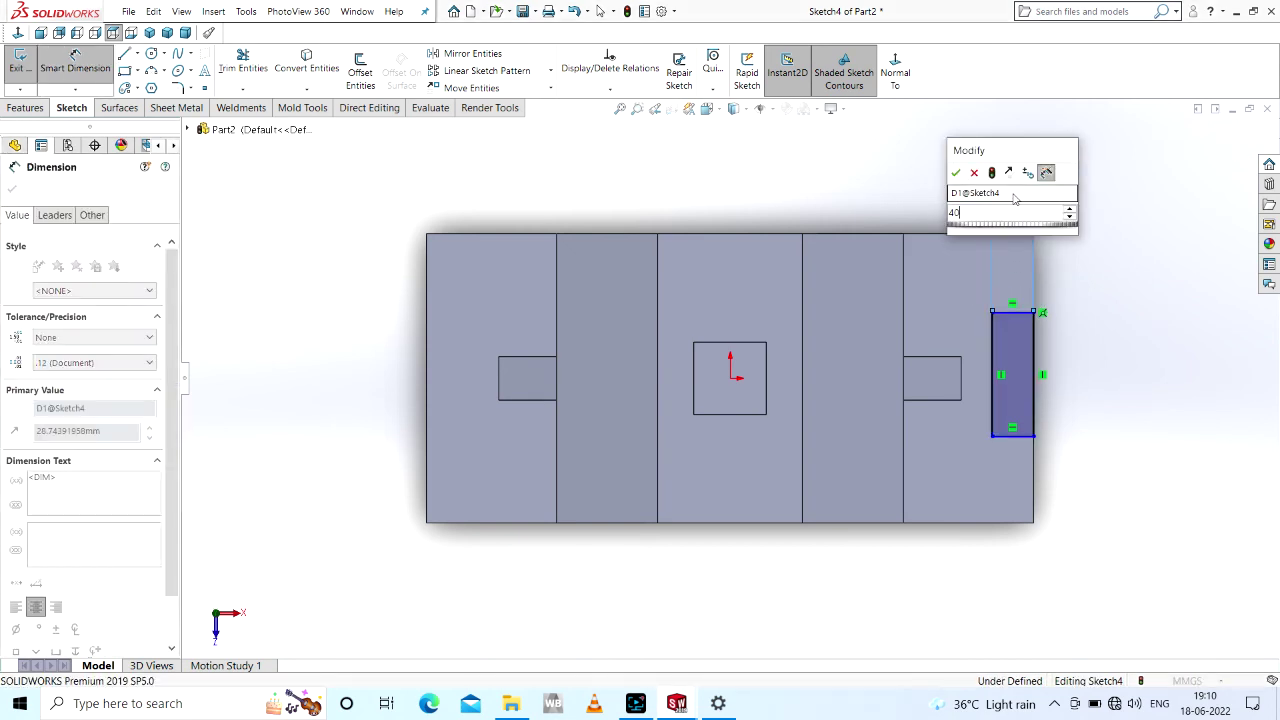
key("Escape")
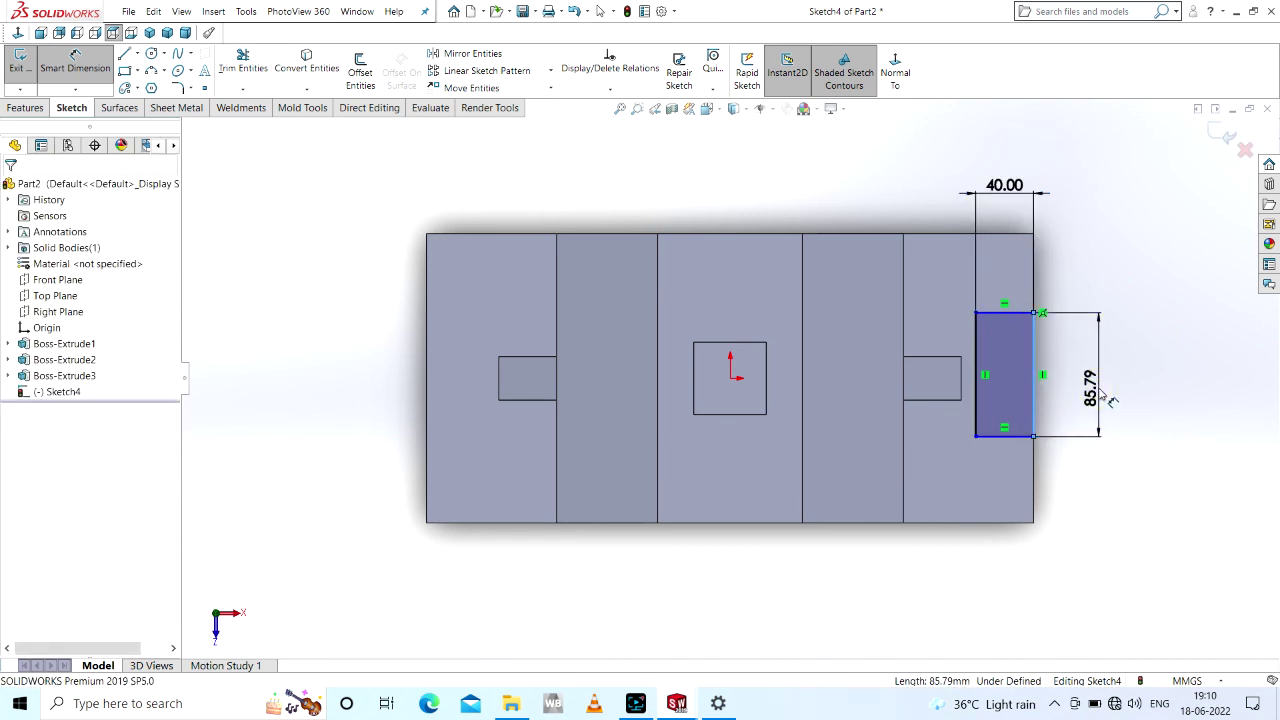
left_click(1110, 400)
key("Escape")
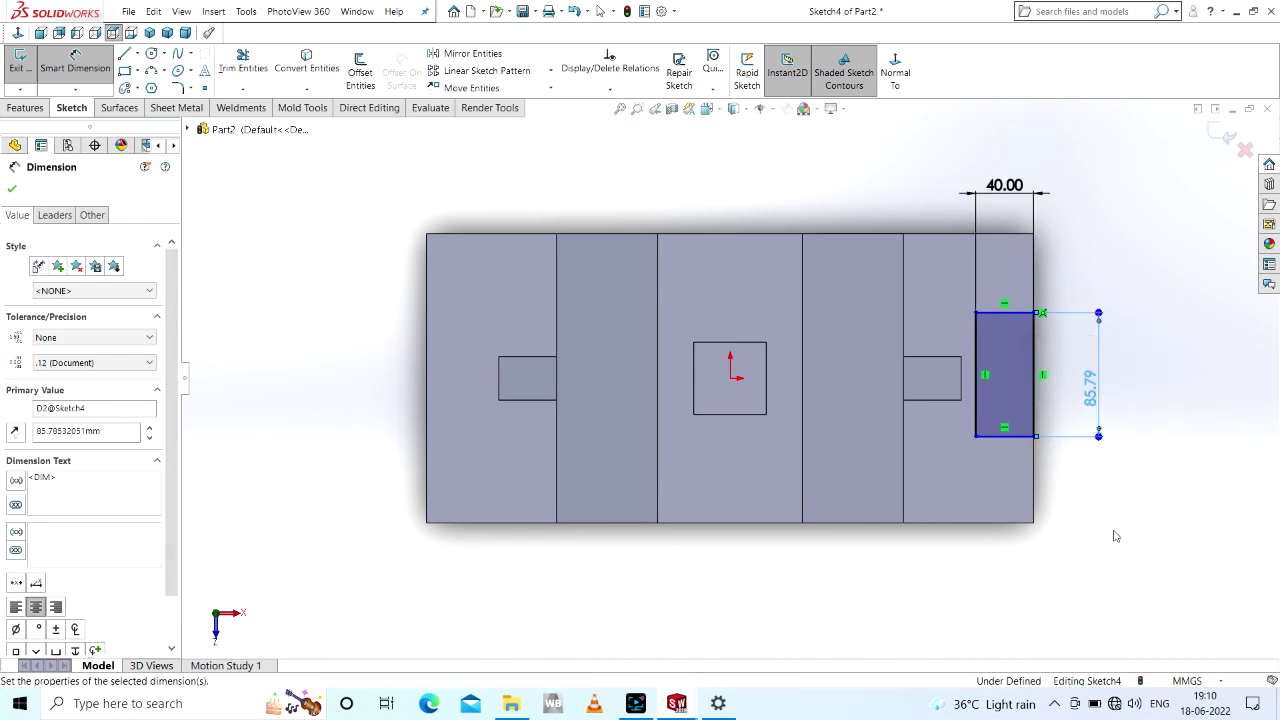
left_click(137, 54)
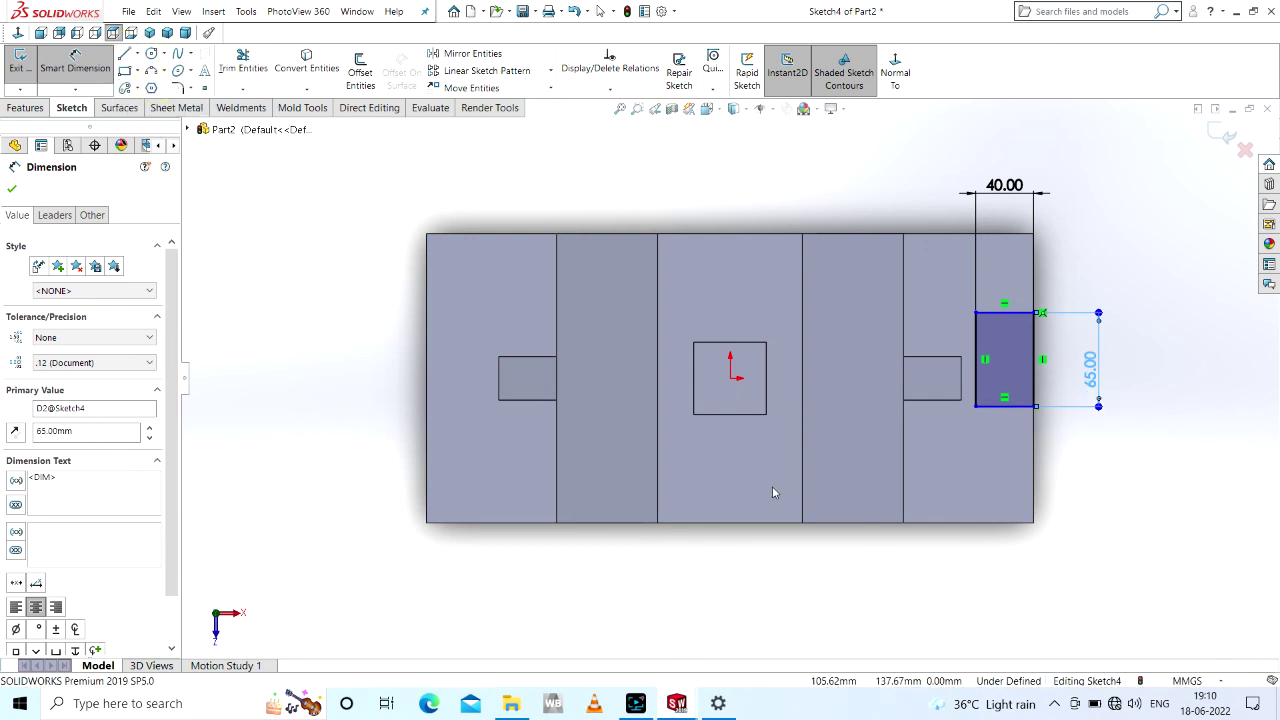
- Draw a horizontal centerline across the part and a vertical centerline through the origin
left_click(427, 378)
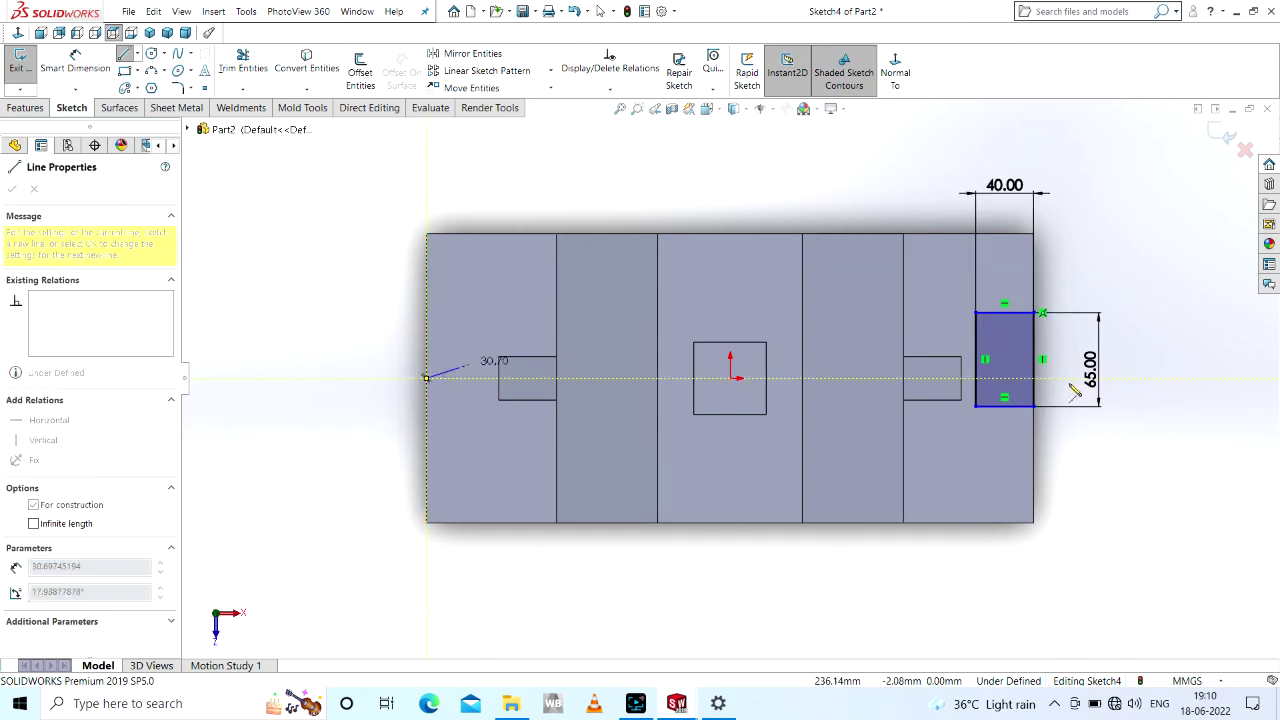
left_click(1042, 378)
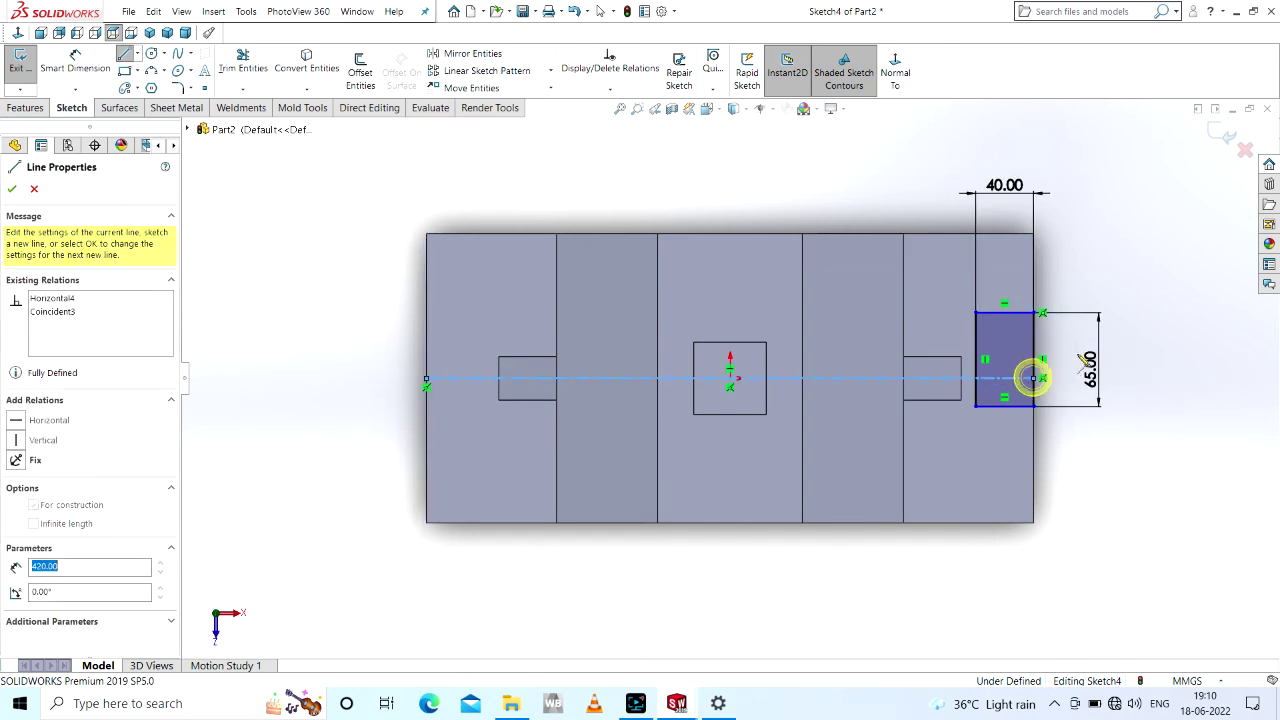
key("Escape")
key("Escape")
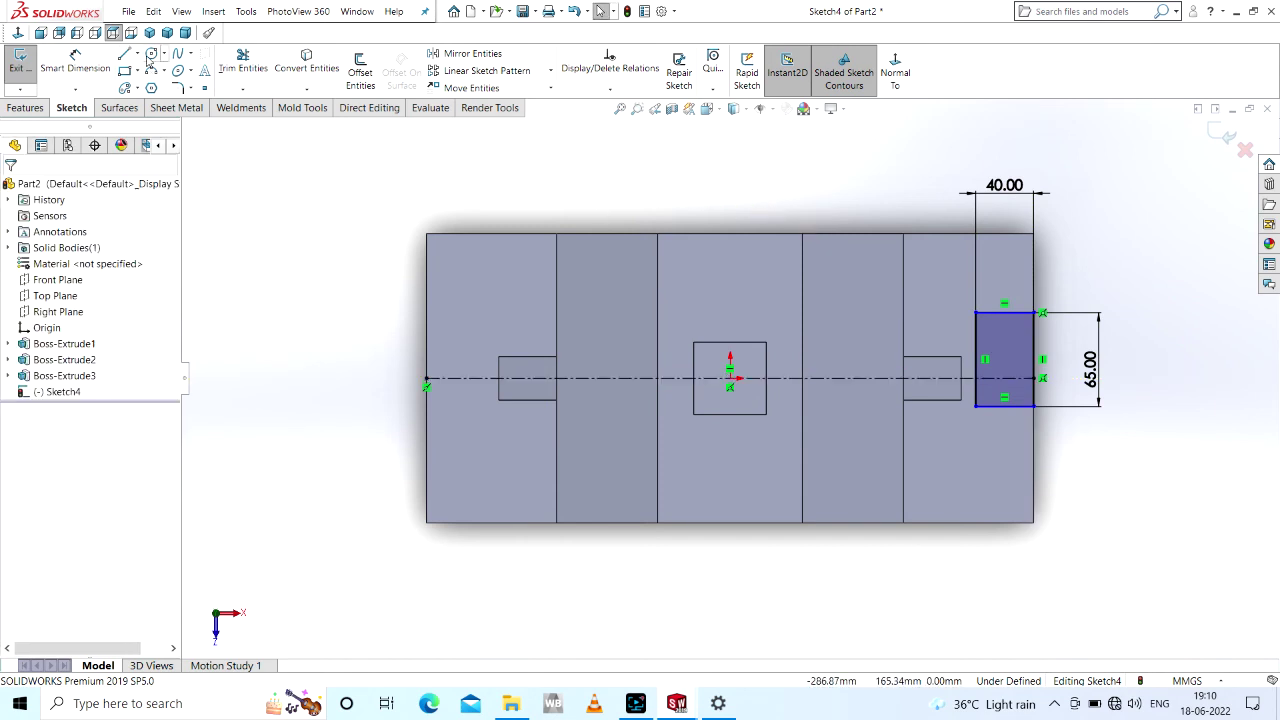
left_click(138, 62)
left_click(151, 87)
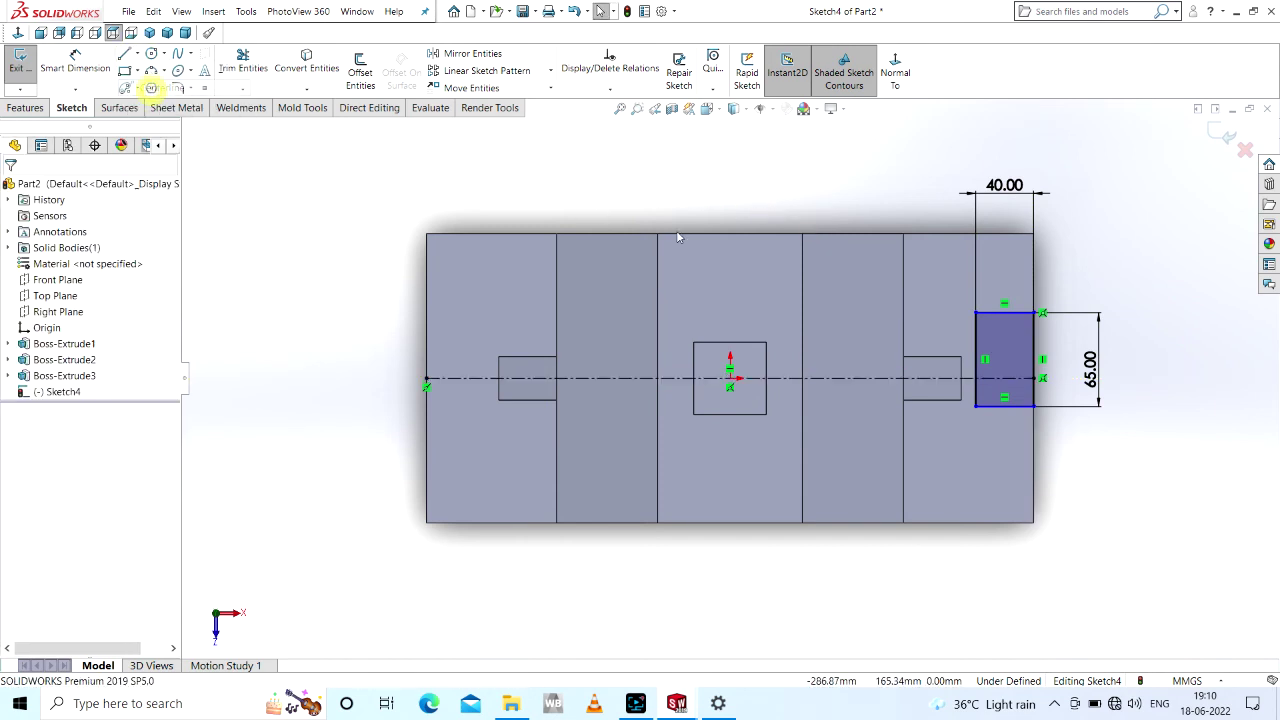
left_click(730, 234)
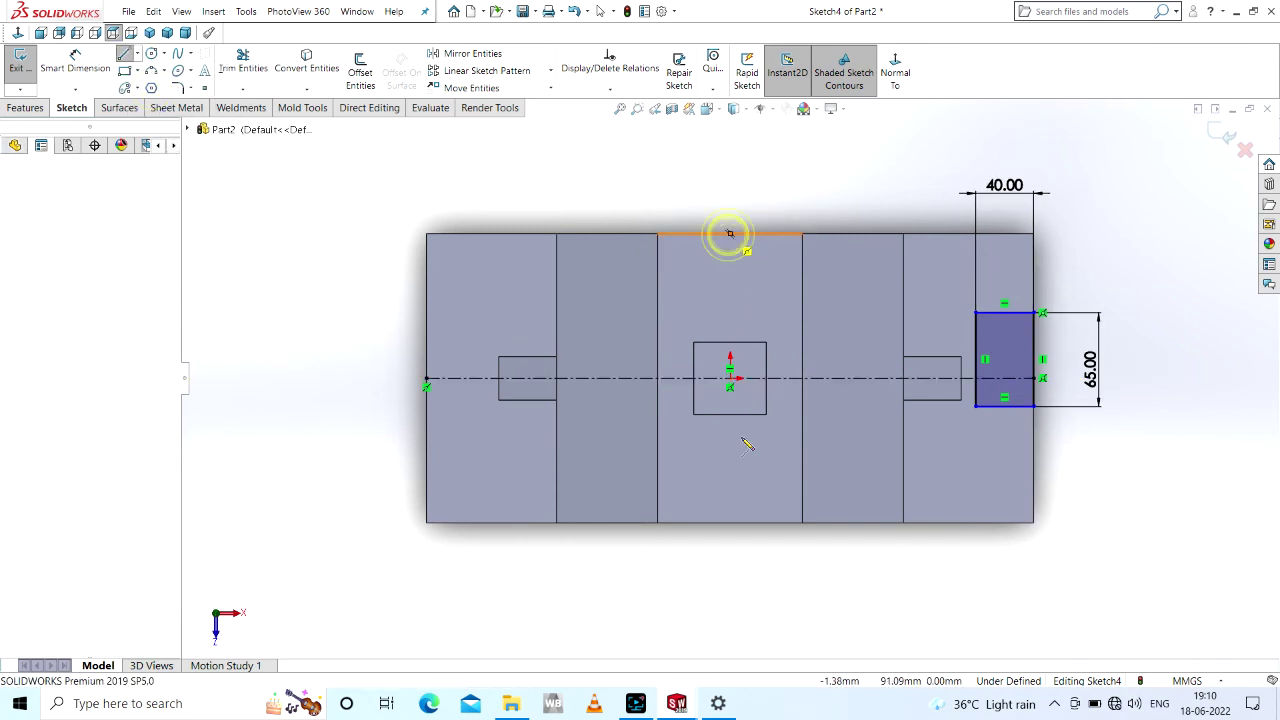
left_click(730, 522)
key("Escape")
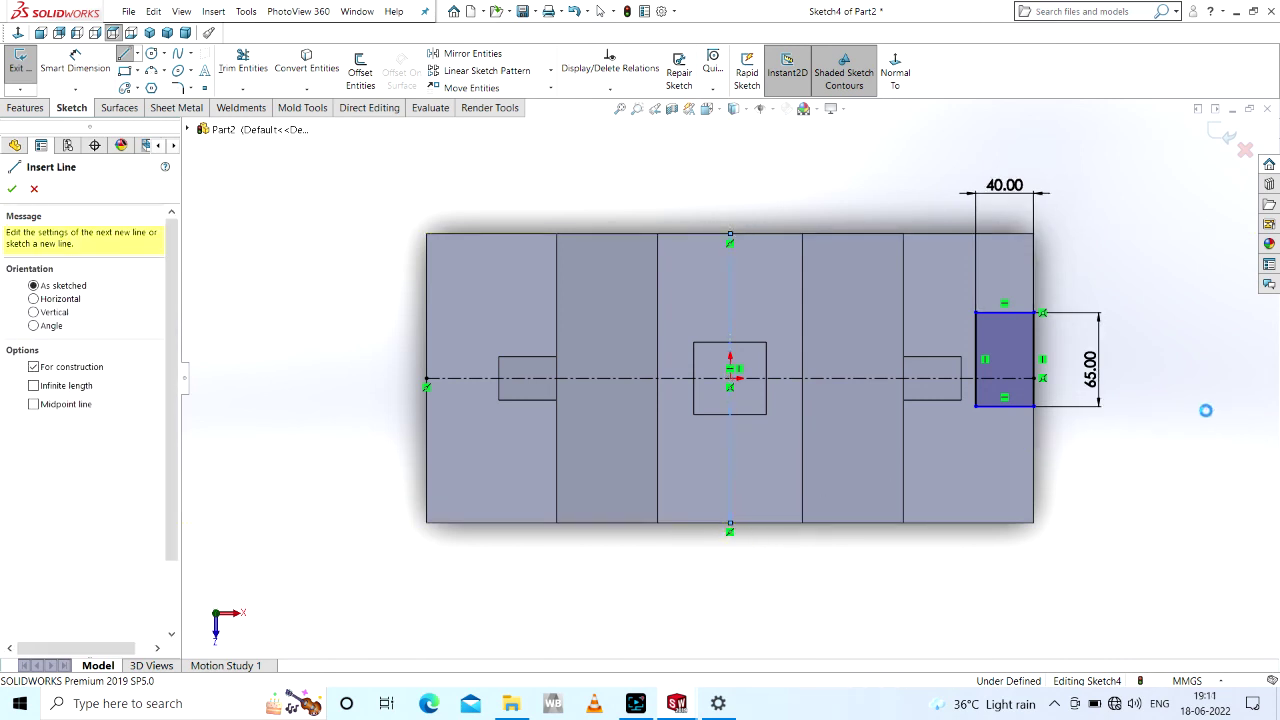
key("Escape")
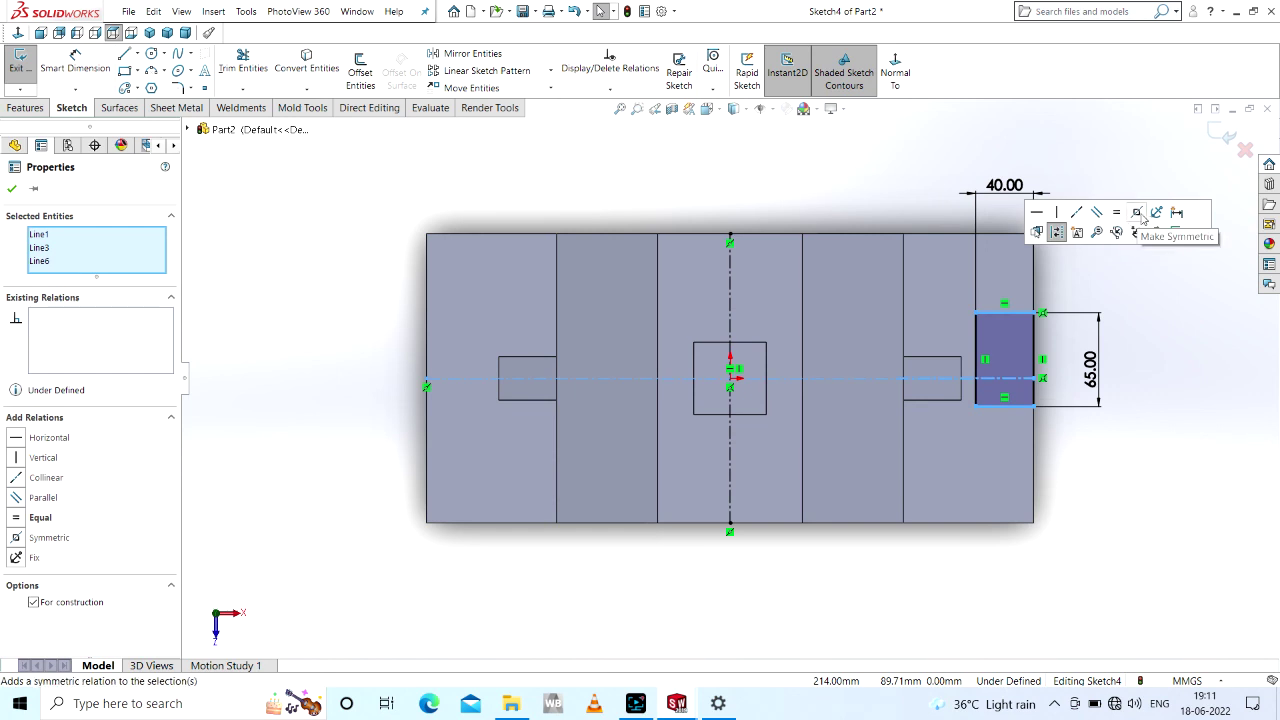
- Make the rectangle symmetric about the horizontal centerline and mirror it onto the left end
left_click(1136, 212)
key("Escape")
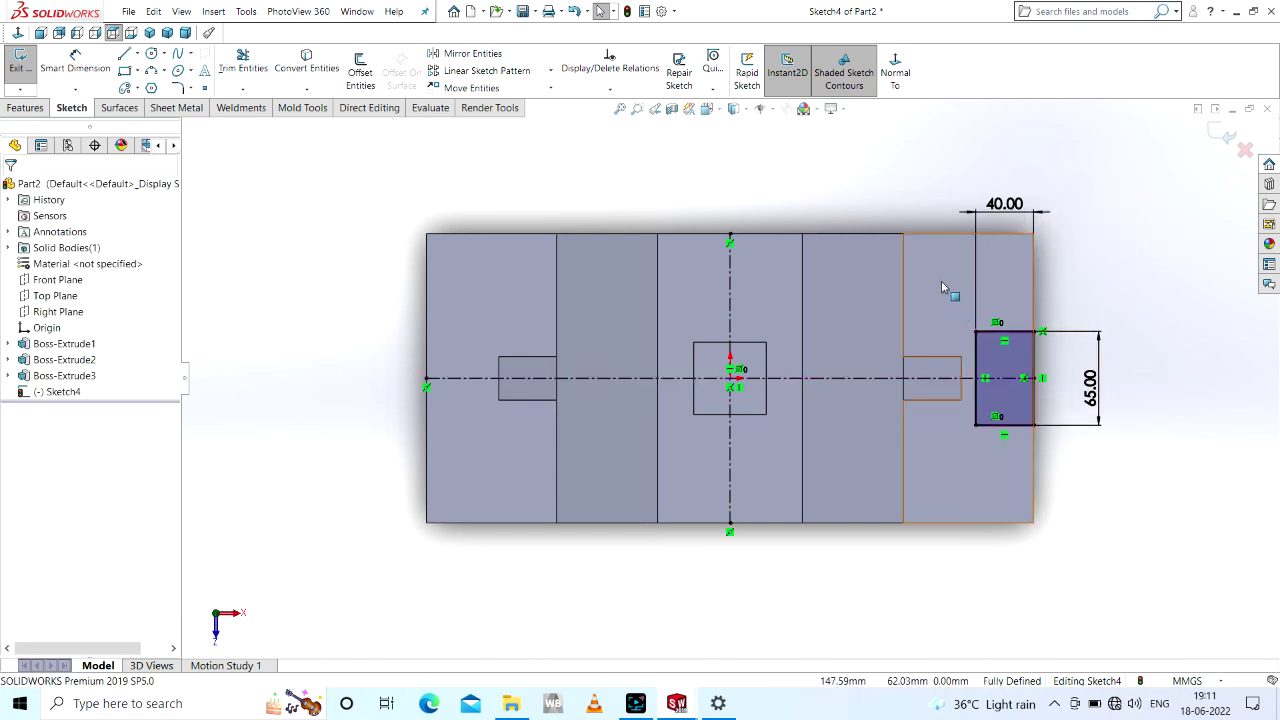
left_click_drag(928, 160, 1108, 494)
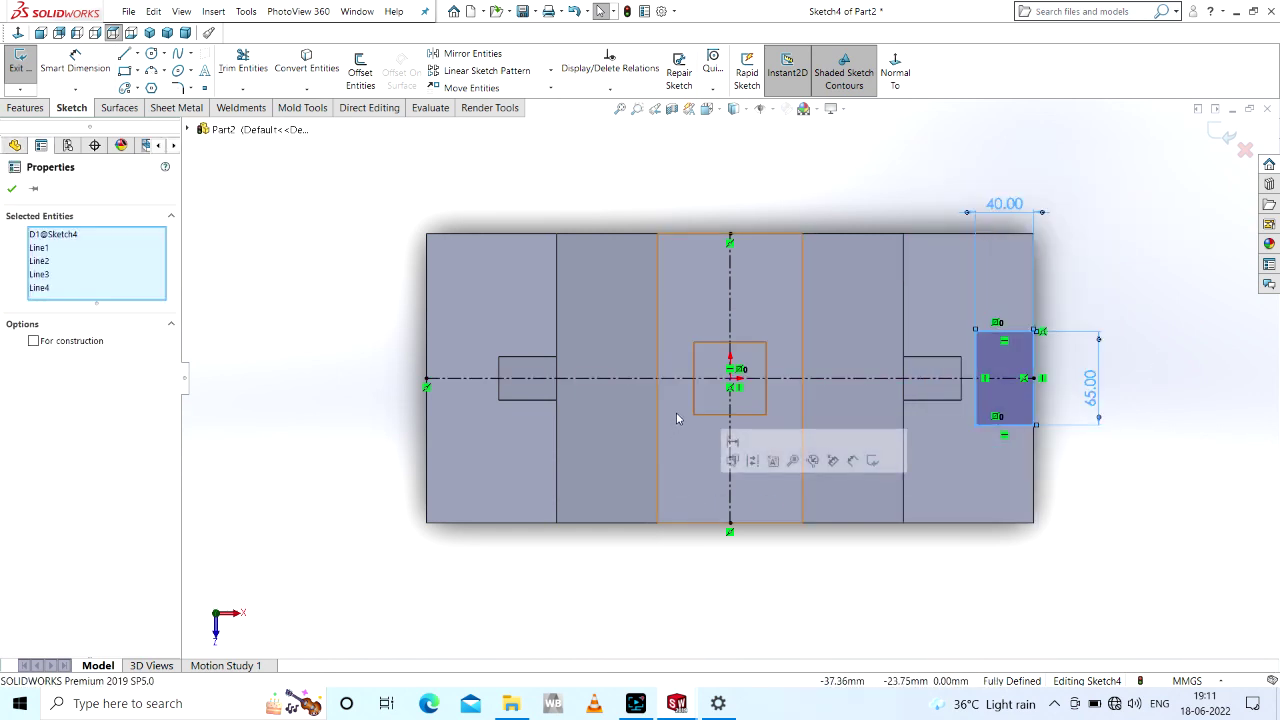
left_click(730, 486)
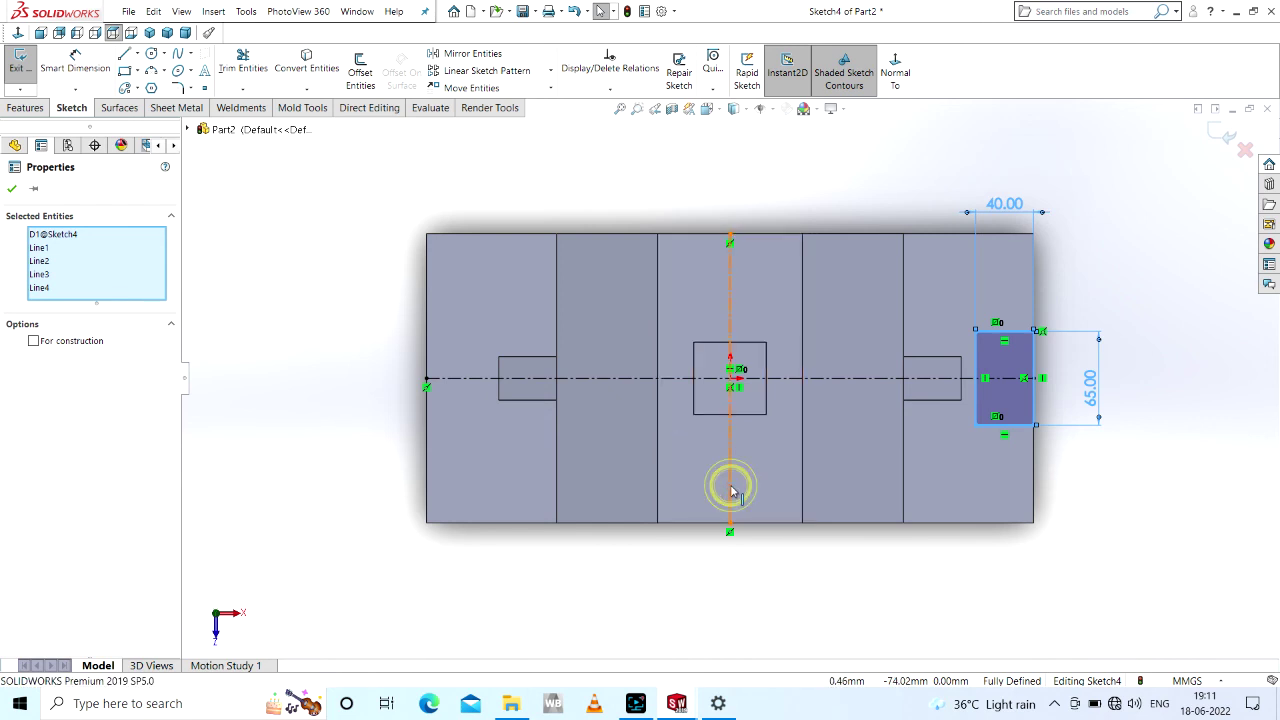
left_click(475, 55)
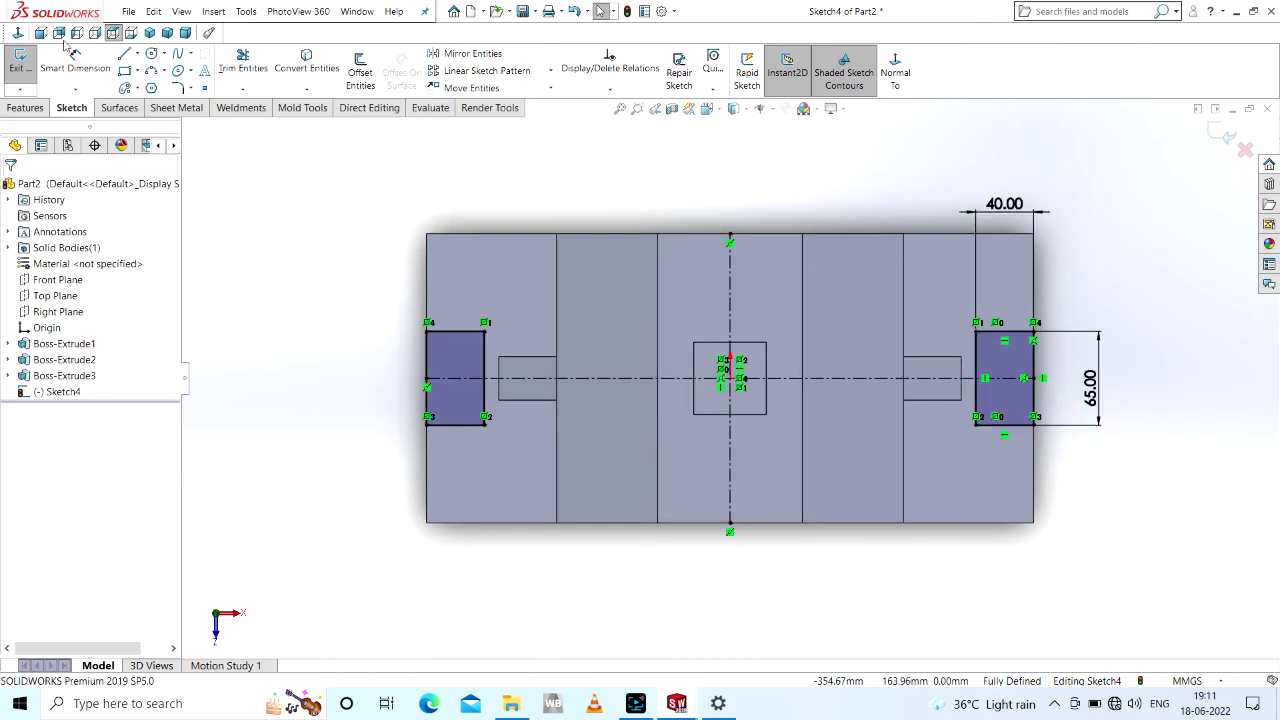
left_click(22, 107)
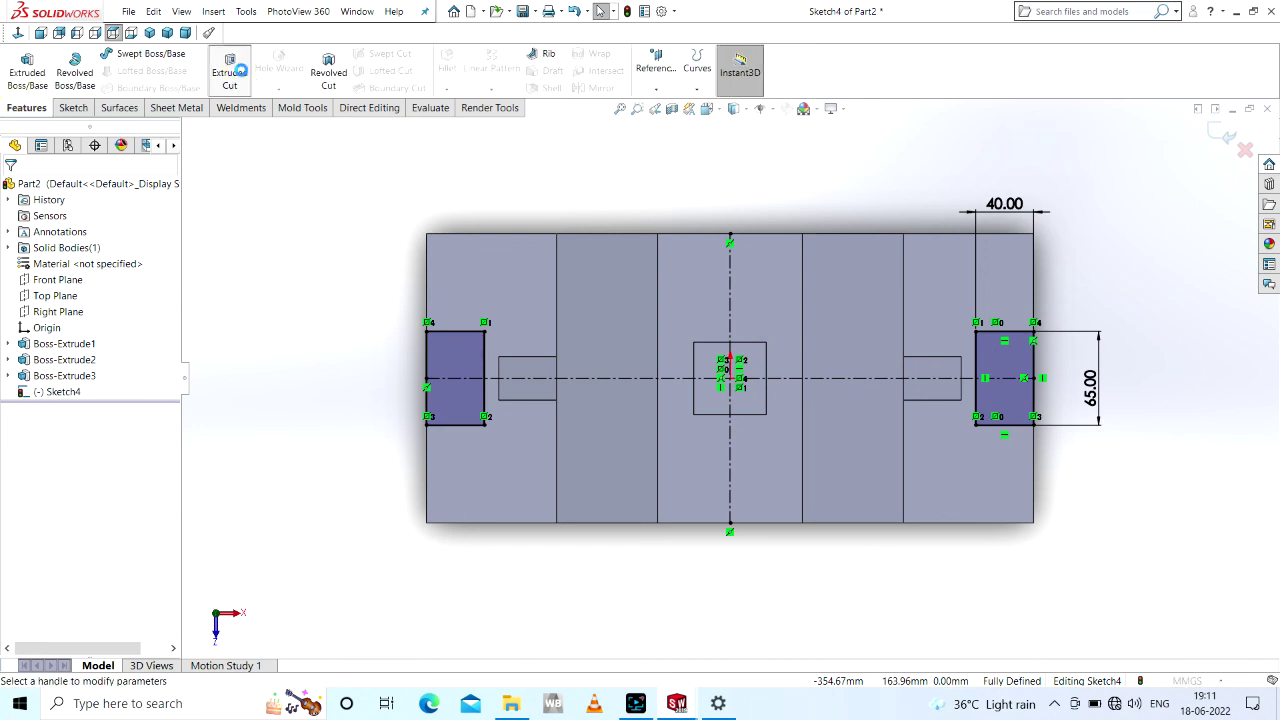
- Cut both 40 × 65 mm end rectangles Through All and view the part isometrically
left_click(100, 281)
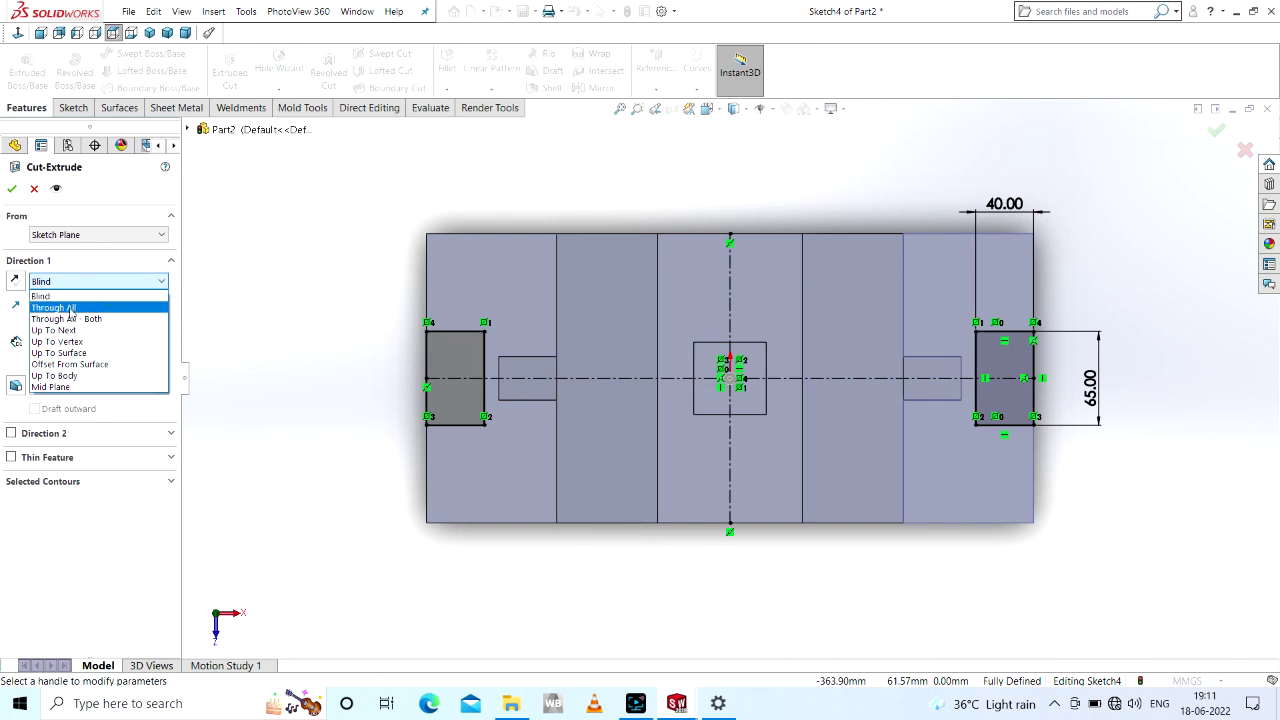
left_click(70, 308)
mouse_move(378, 462)
middle_mouse_down()
mouse_move(366, 394)
mouse_move(380, 260)
mouse_move(363, 180)
mouse_move(346, 170)
middle_mouse_up()
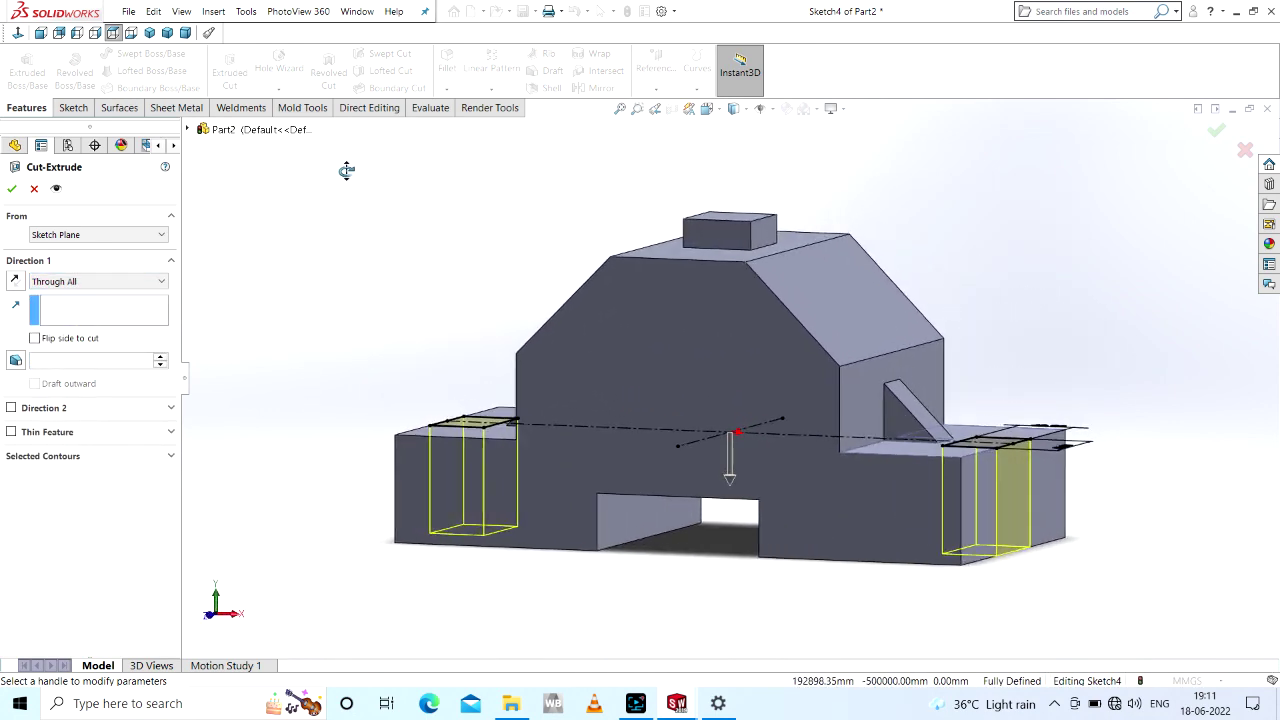
left_click(10, 189)
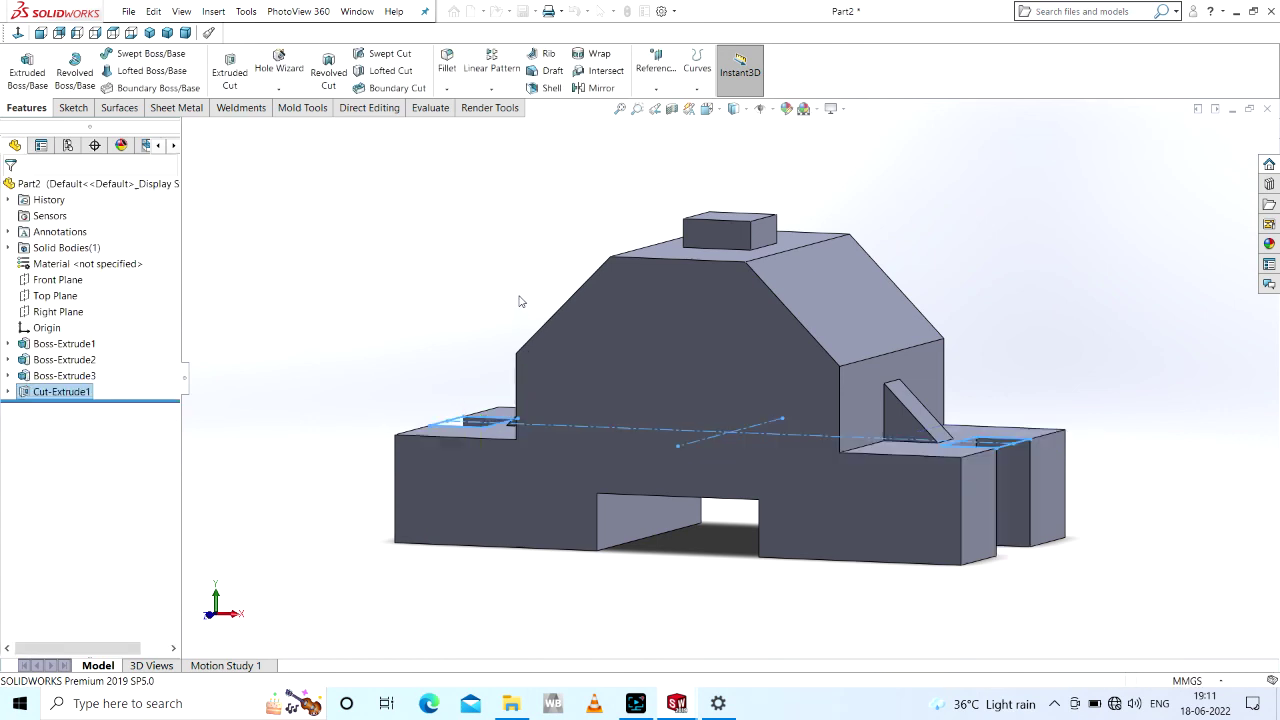
left_click(459, 251)
key("z")
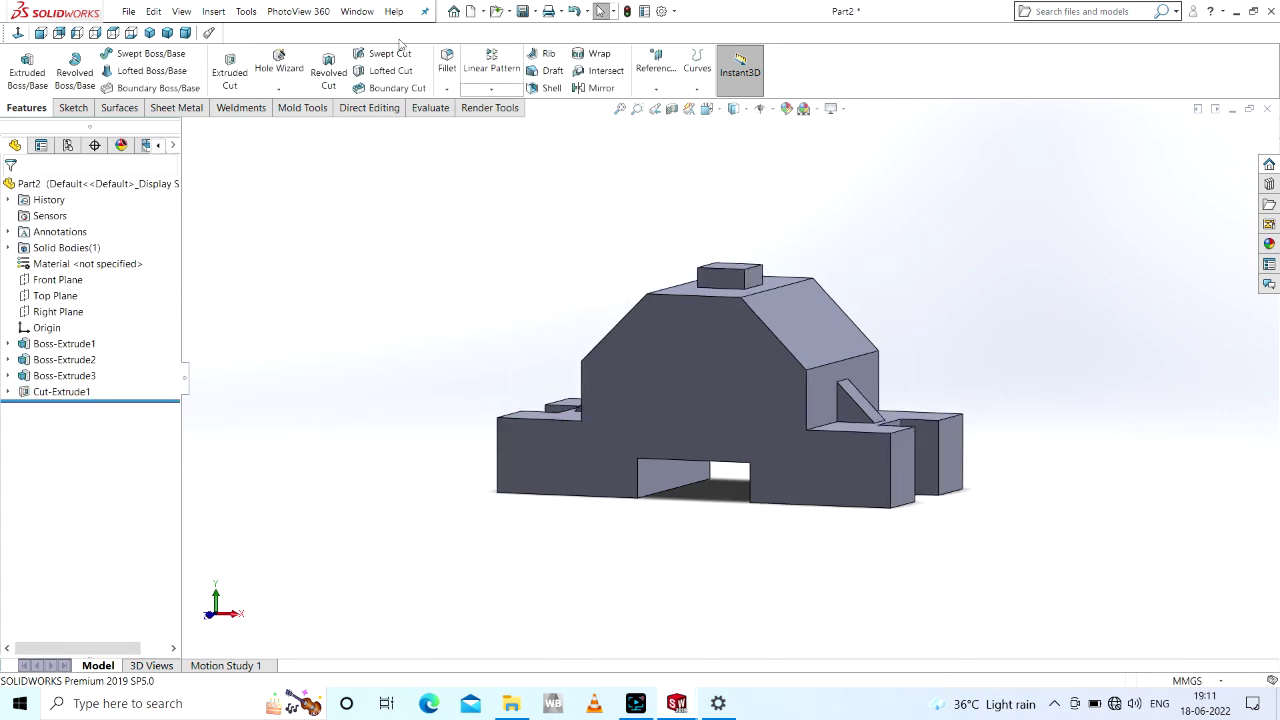
left_click(149, 33)
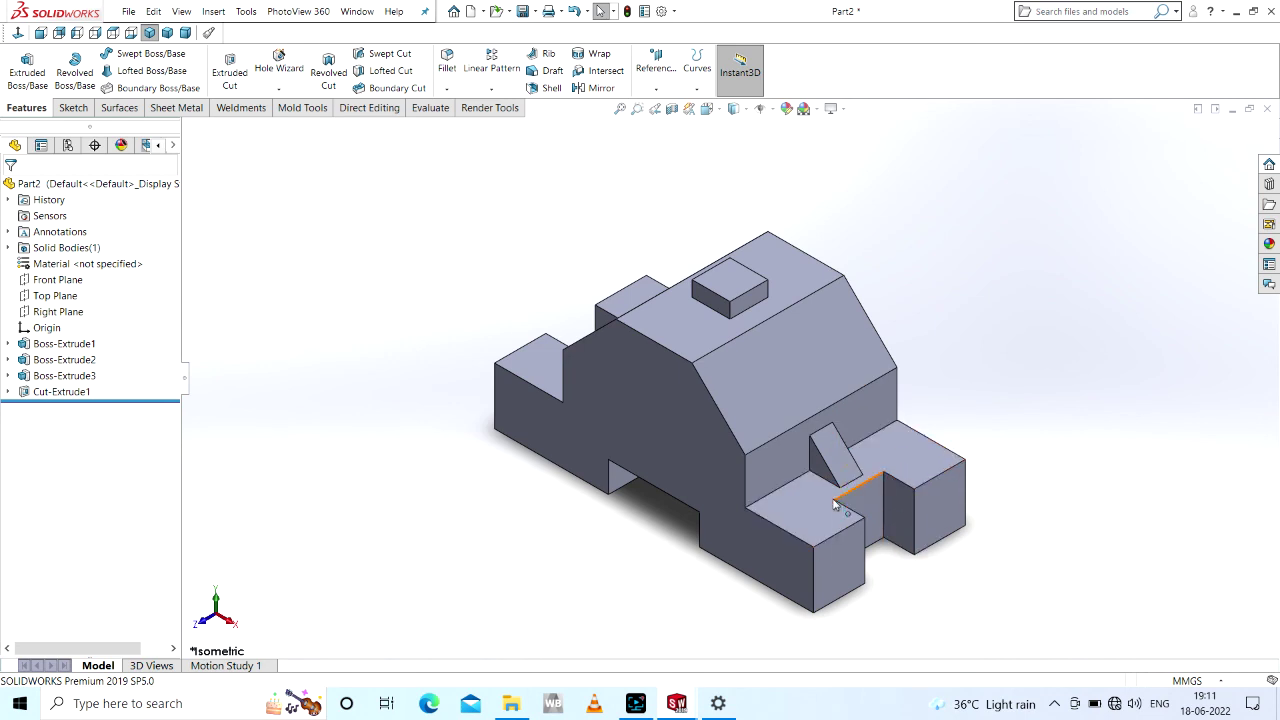
left_click(637, 704)
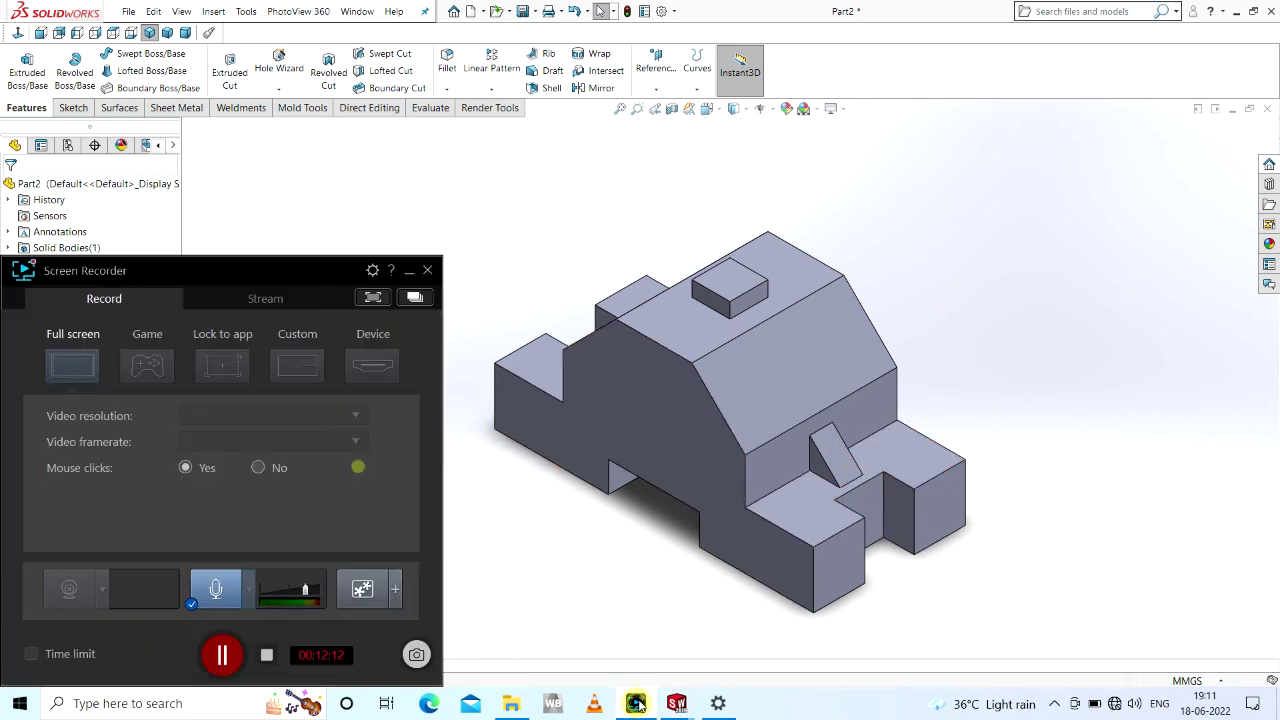